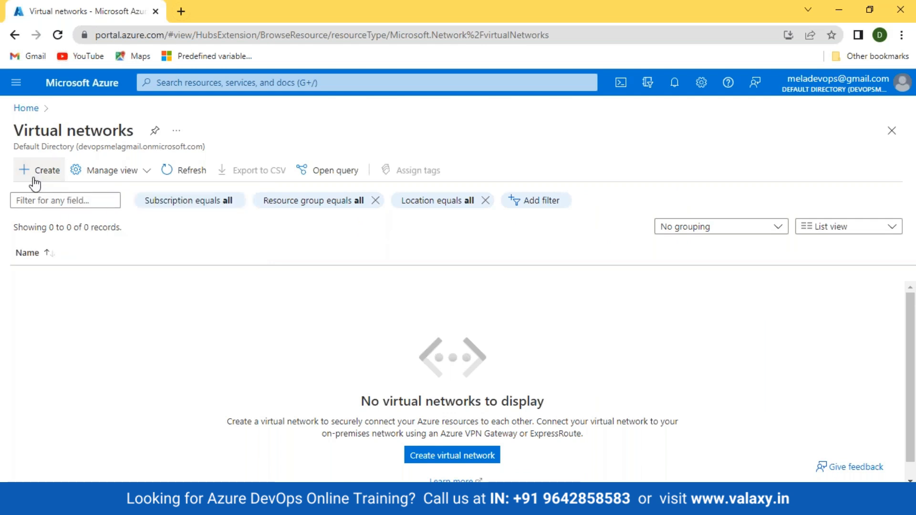
# Start a new virtual network in a newly created resource group, valaxy-rg.
pyautogui.click(45, 176)
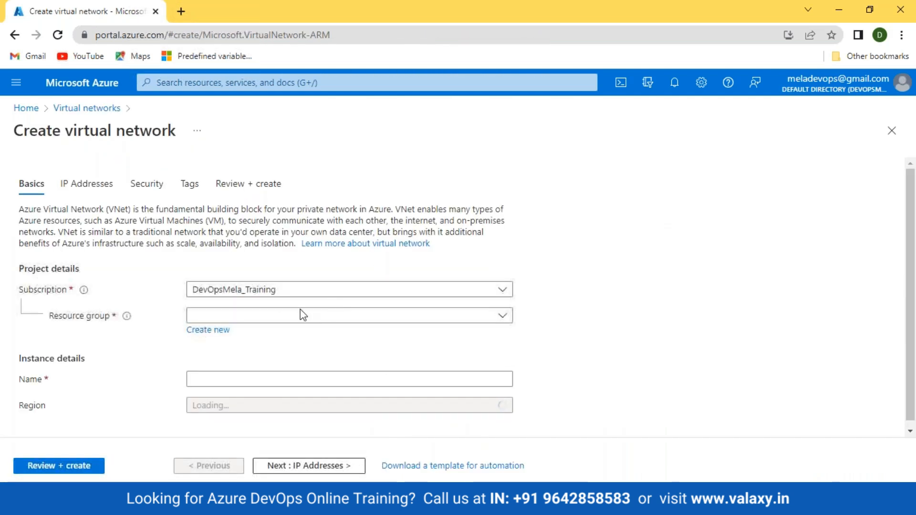
pyautogui.click(276, 316)
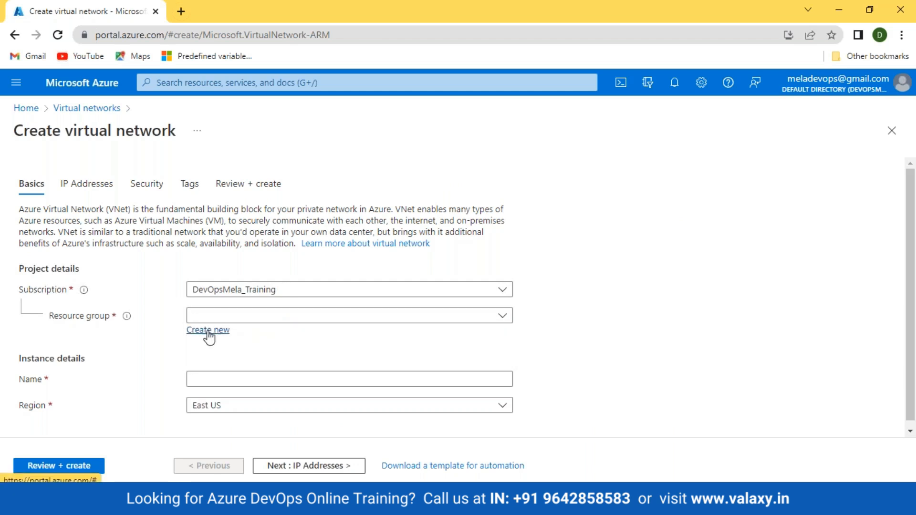
pyautogui.click(208, 330)
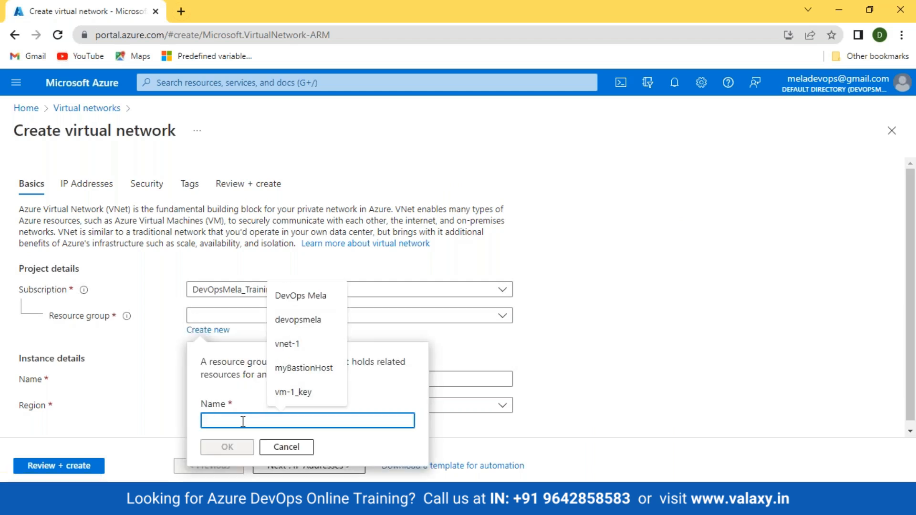
pyautogui.write('valaxy-rg')
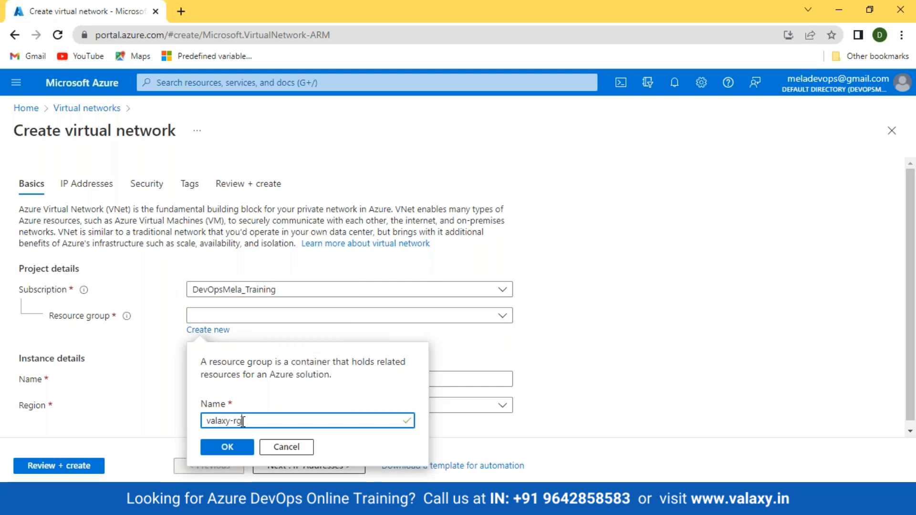
pyautogui.click(228, 446)
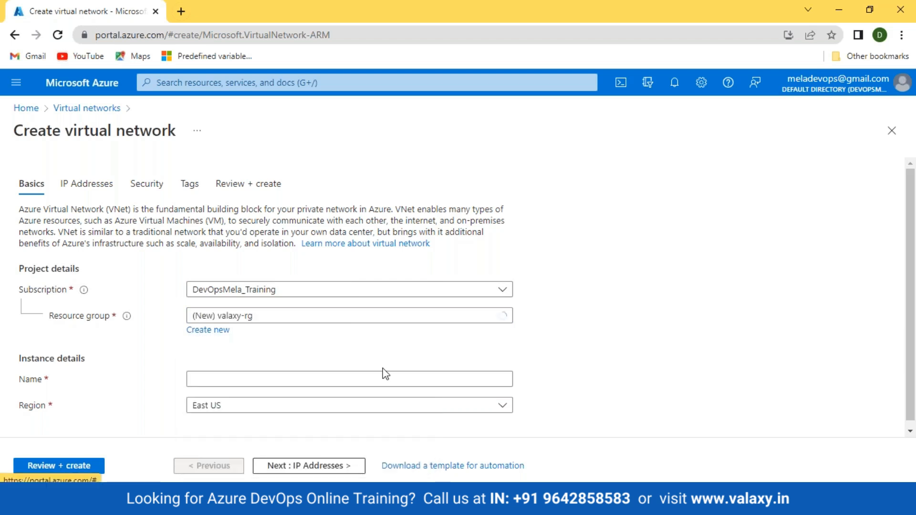
# Name the network VNET-1 in East US and check its 10.0.0.0/16 address space.
pyautogui.click(231, 373)
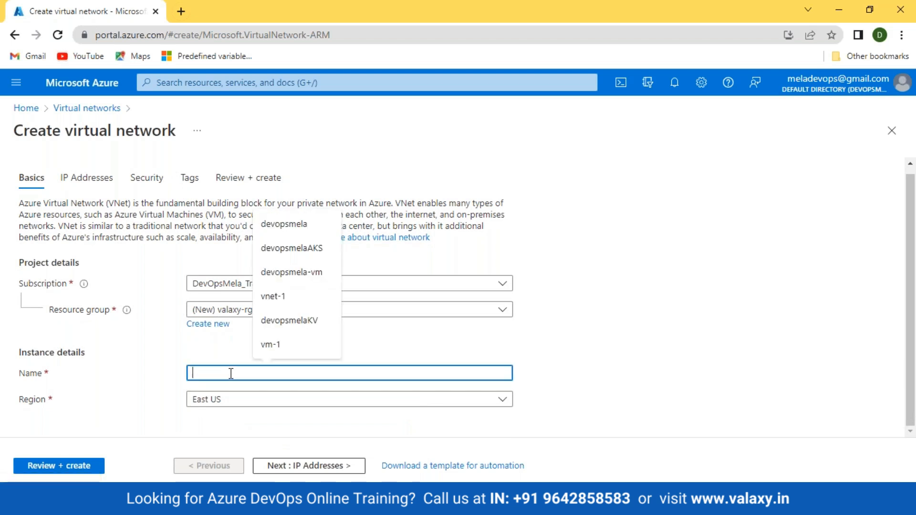
pyautogui.write('VNET')
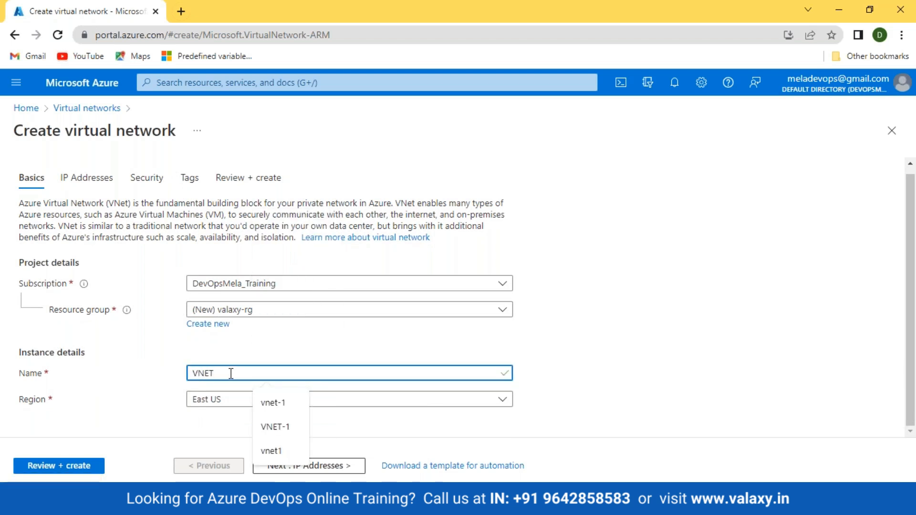
pyautogui.write('-1')
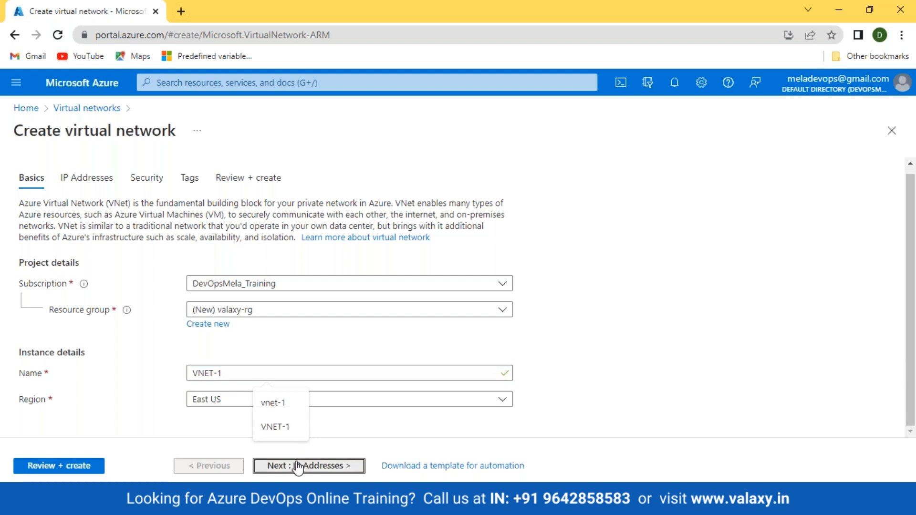
pyautogui.click(295, 465)
pyautogui.click(53, 251)
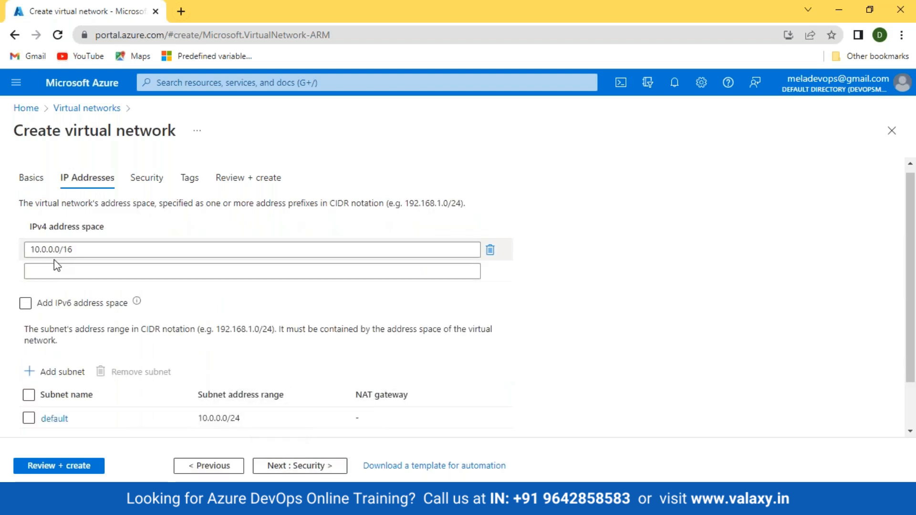
# Remove the default subnet from VNET-1, after glancing at the network diagram.
pyautogui.click(70, 271)
pyautogui.hotkey('alt', 'Tab')
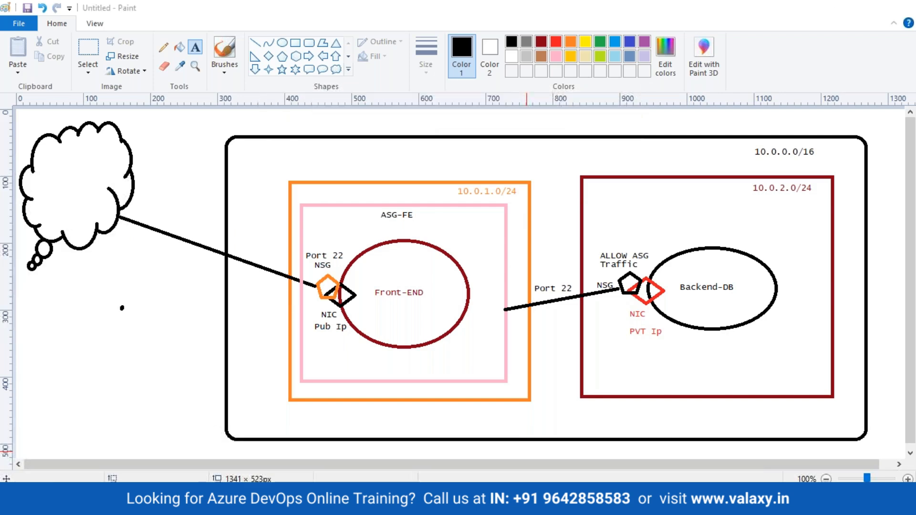
pyautogui.hotkey('alt', 'Tab')
pyautogui.click(29, 419)
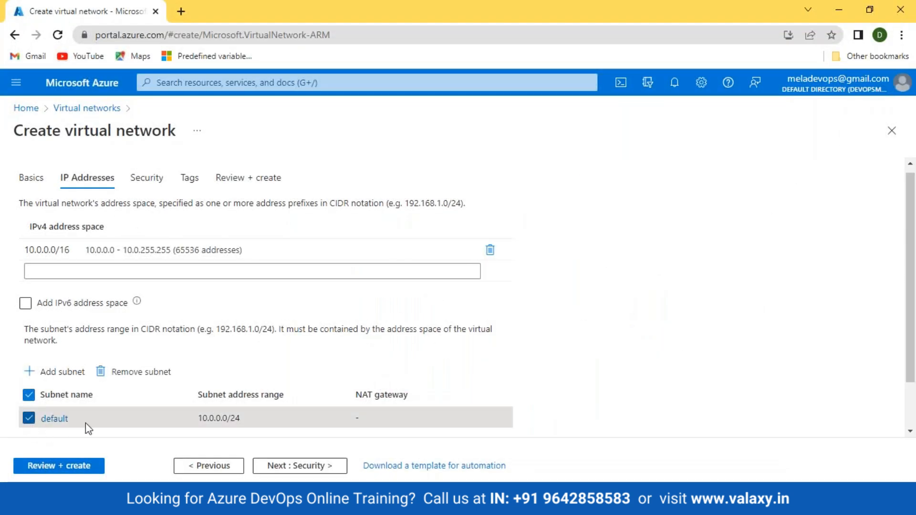
pyautogui.click(155, 377)
# Add subnet-1 with address range 10.0.1.0/24.
pyautogui.click(49, 375)
pyautogui.click(737, 176)
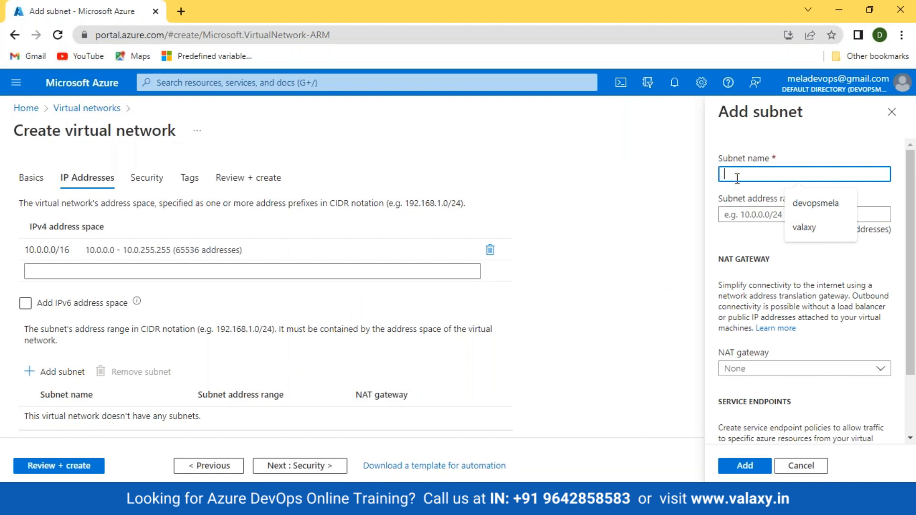
pyautogui.write('subnet')
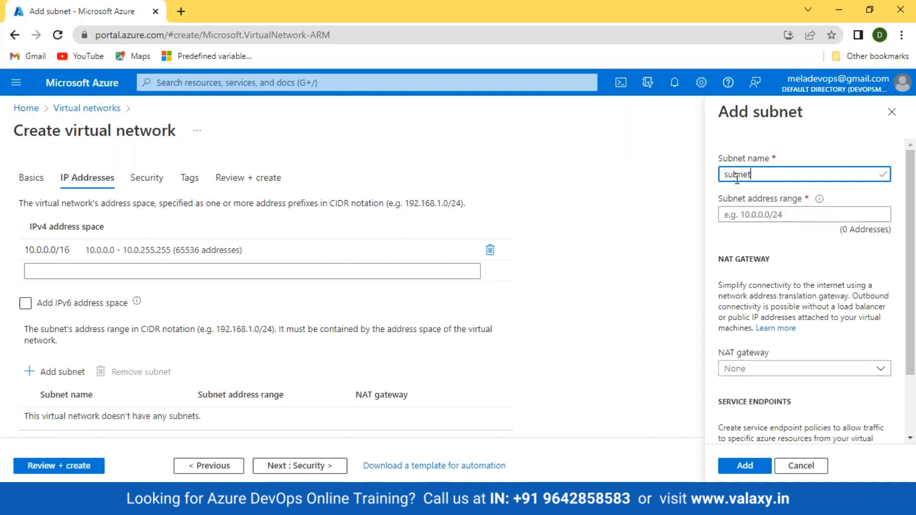
pyautogui.write('-1')
pyautogui.press('Tab')
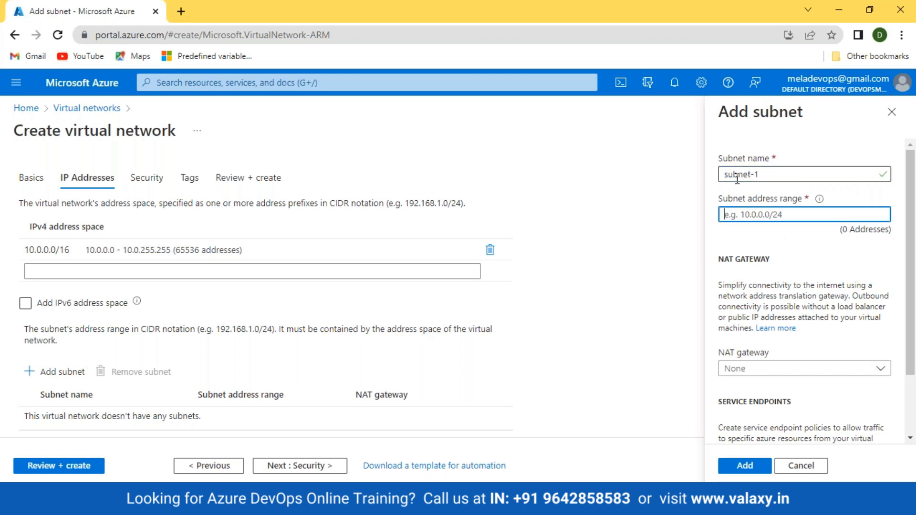
pyautogui.write('10.0.1.0./24')
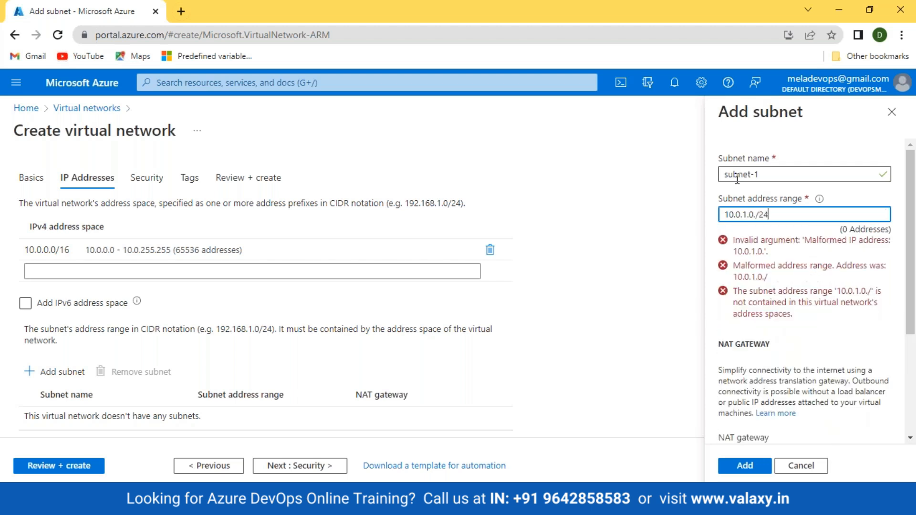
pyautogui.press('Left')
pyautogui.press('Left')
pyautogui.press('Left')
pyautogui.press('BackSpace')
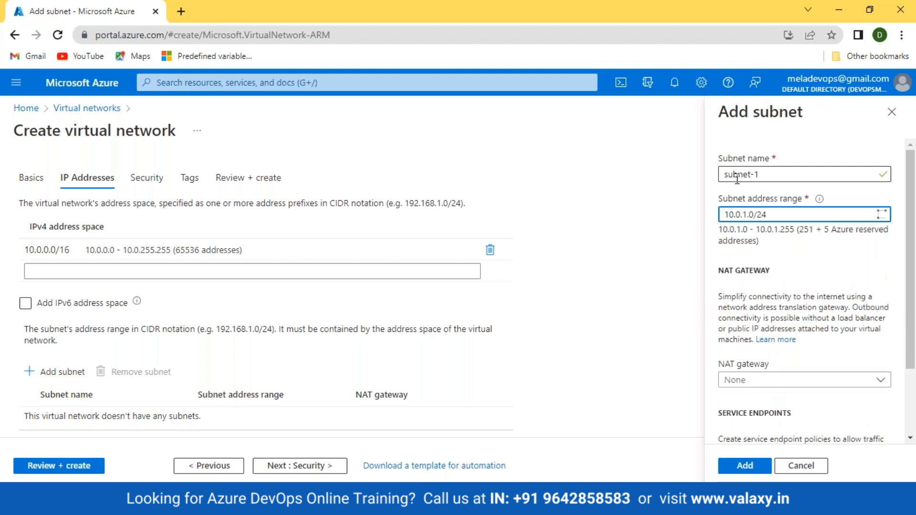
pyautogui.scroll(-2, 827, 387)
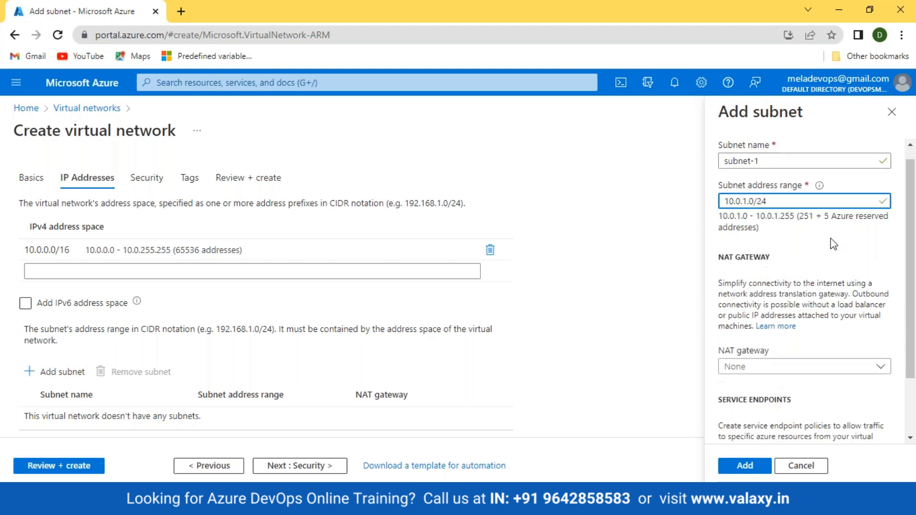
pyautogui.click(739, 466)
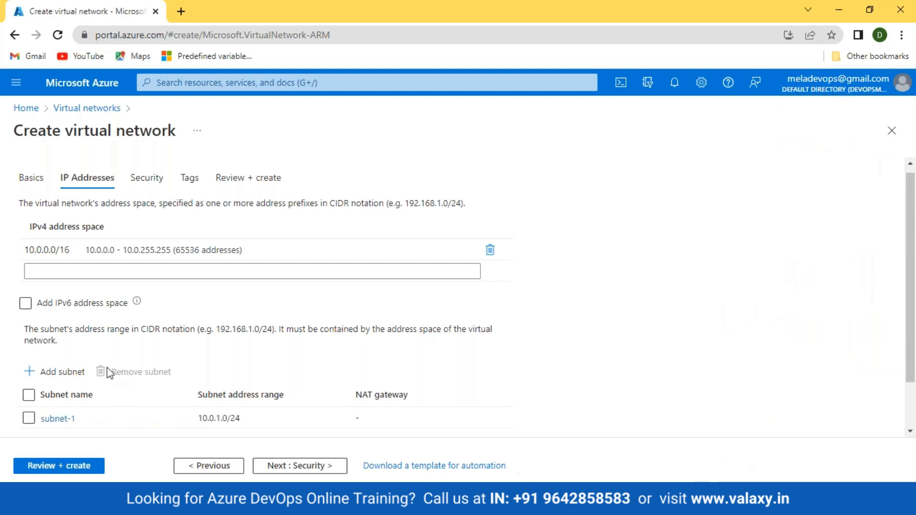
# Add subnet-2 with address range 10.0.2.0/24.
pyautogui.click(65, 371)
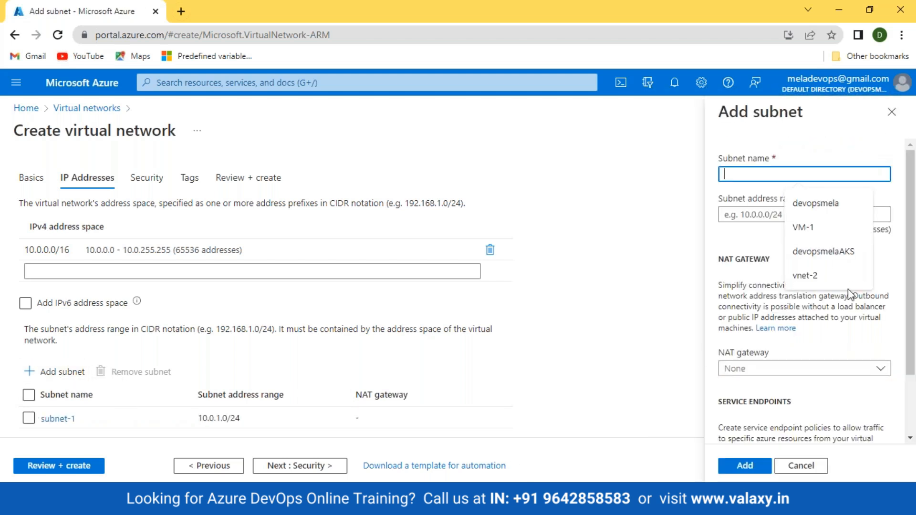
pyautogui.write('subnet')
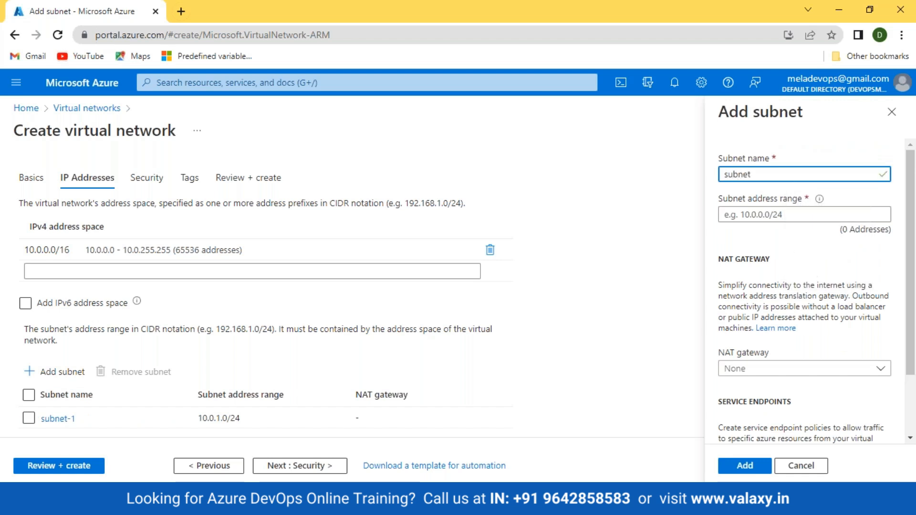
pyautogui.write('-2')
pyautogui.press('Tab')
pyautogui.write('10.')
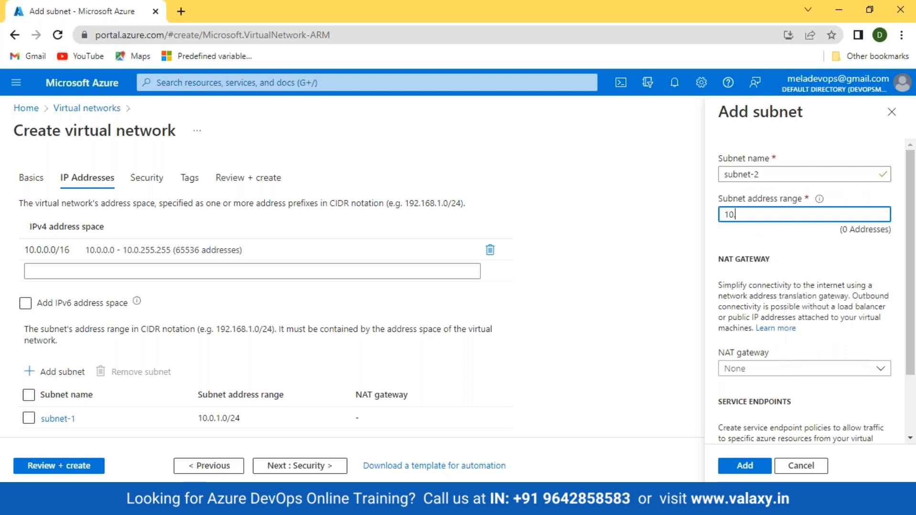
pyautogui.write('0.2.0')
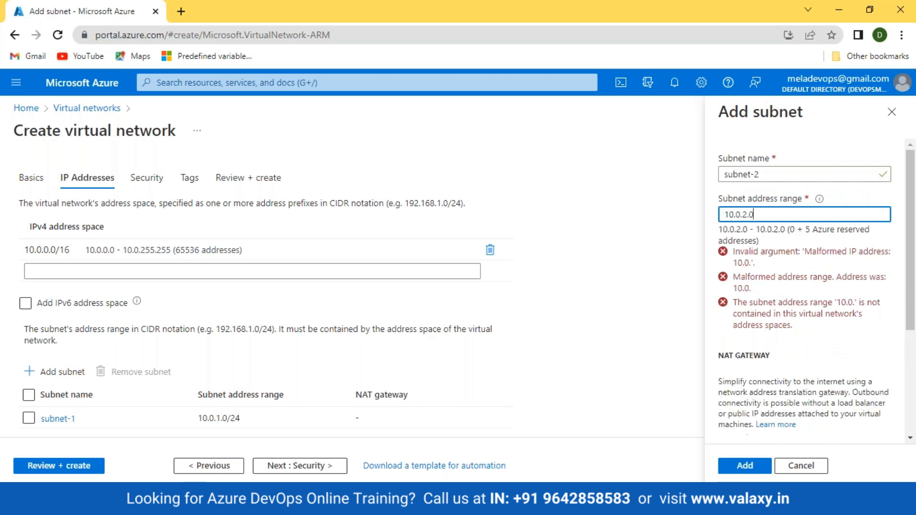
pyautogui.write('/24')
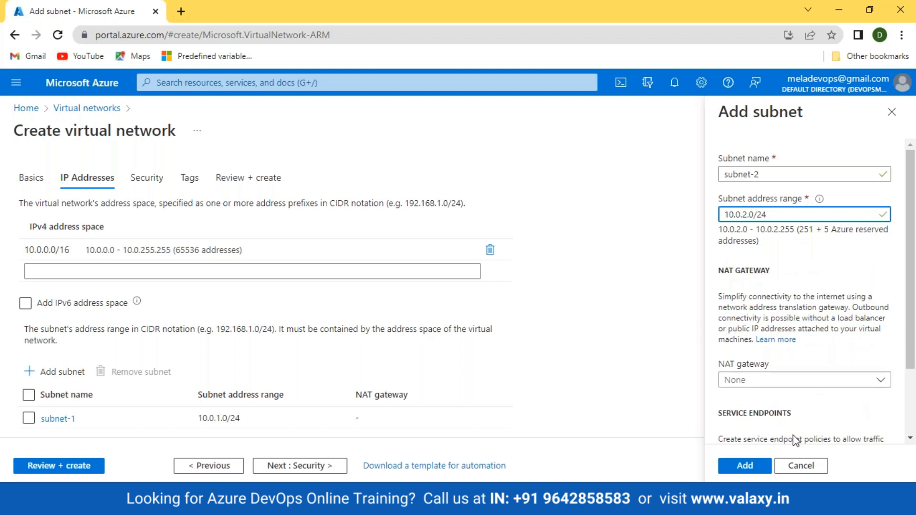
pyautogui.click(744, 465)
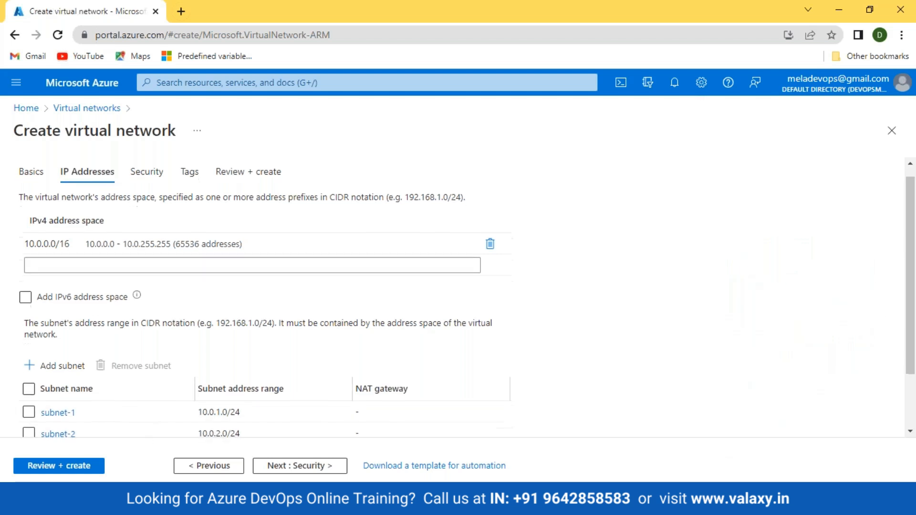
pyautogui.scroll(-2, 133, 419)
# With the Paint pencil, draw check marks beside the 10.0.0.0/16 and 10.0.1.0/24 ranges on the diagram.
pyautogui.hotkey('alt', 'Tab')
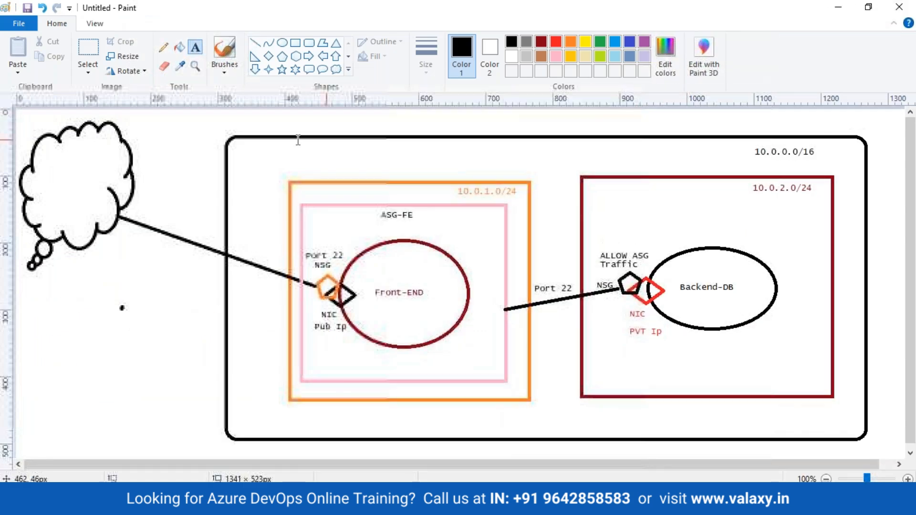
pyautogui.click(164, 48)
pyautogui.moveTo(742, 159); pyautogui.dragTo(761, 141)
pyautogui.moveTo(447, 194); pyautogui.dragTo(484, 169)
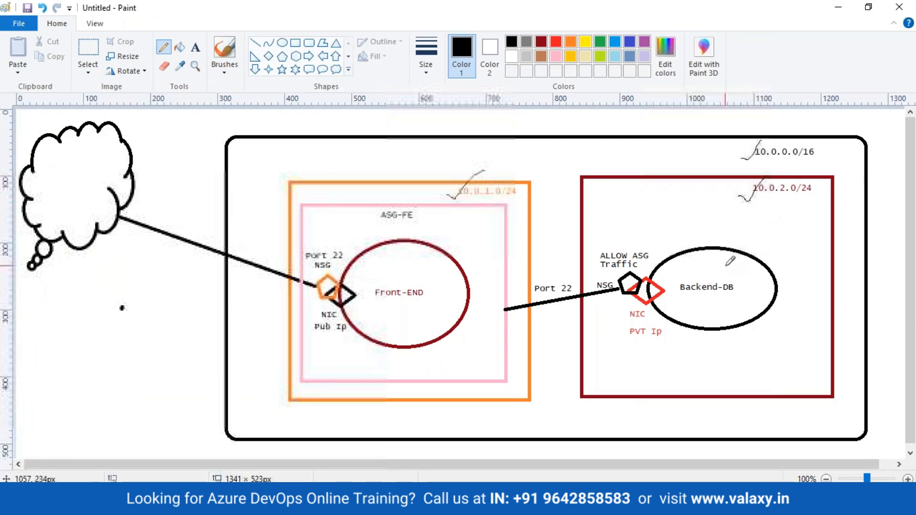
pyautogui.hotkey('alt', 'Tab')
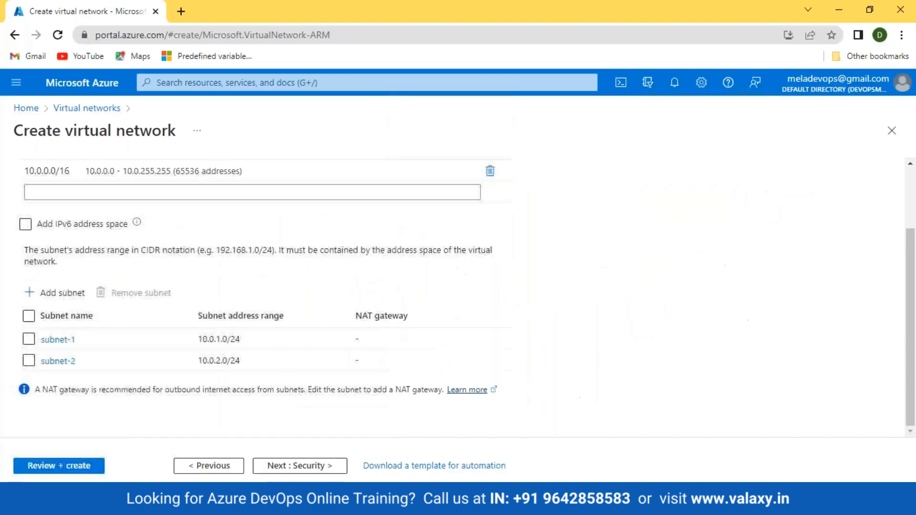
# Review VNET-1's settings, pass validation, and create the network.
pyautogui.click(65, 463)
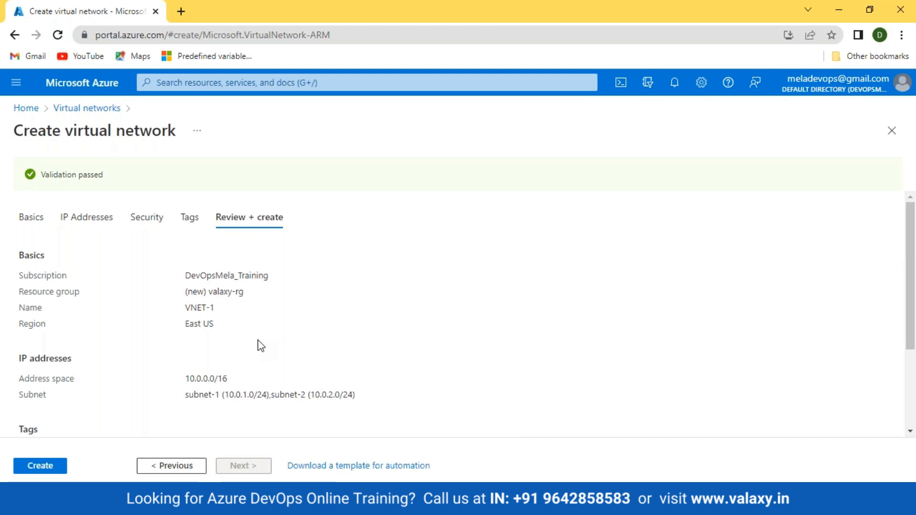
pyautogui.scroll(-3, 261, 345)
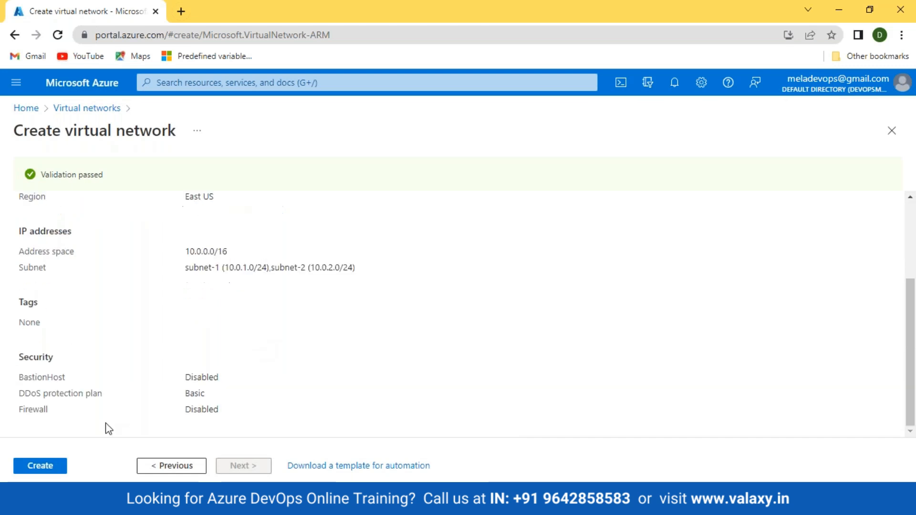
pyautogui.click(38, 466)
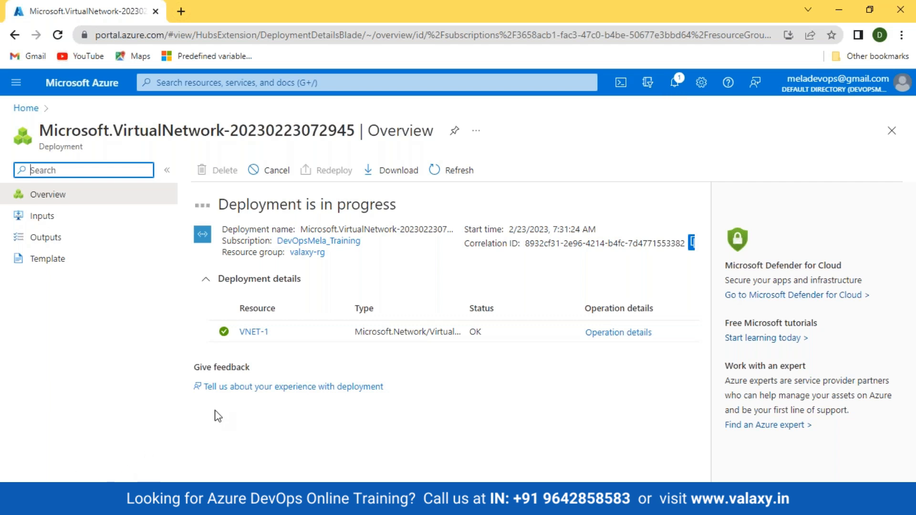
# Navigate from Home through Virtual networks to the VNET-1 overview.
pyautogui.click(656, 25)
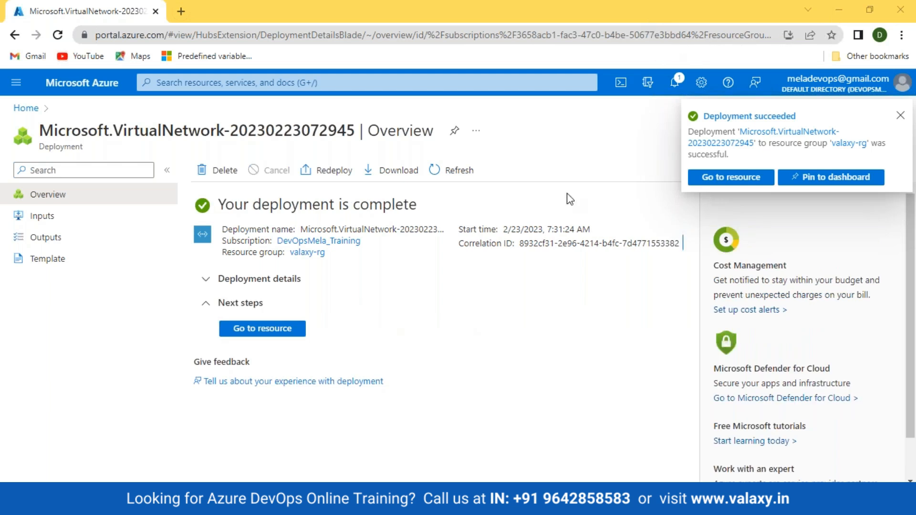
pyautogui.click(22, 108)
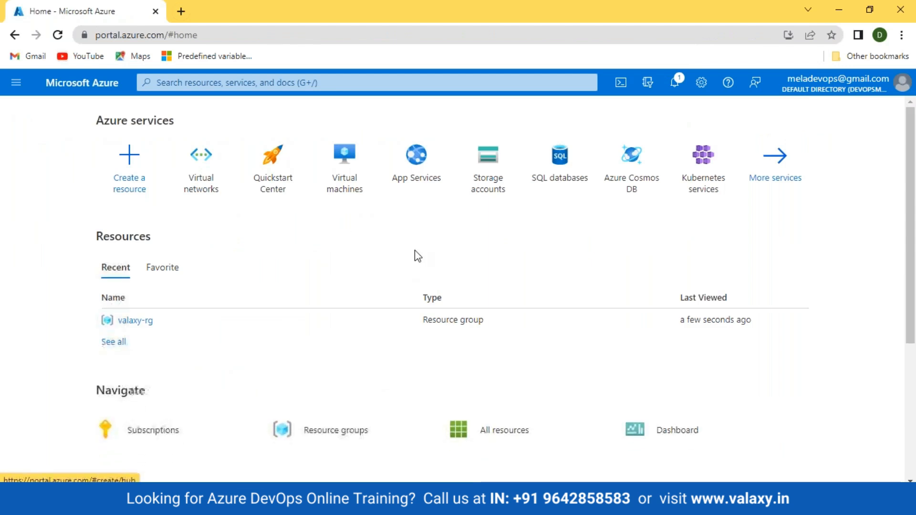
pyautogui.click(193, 183)
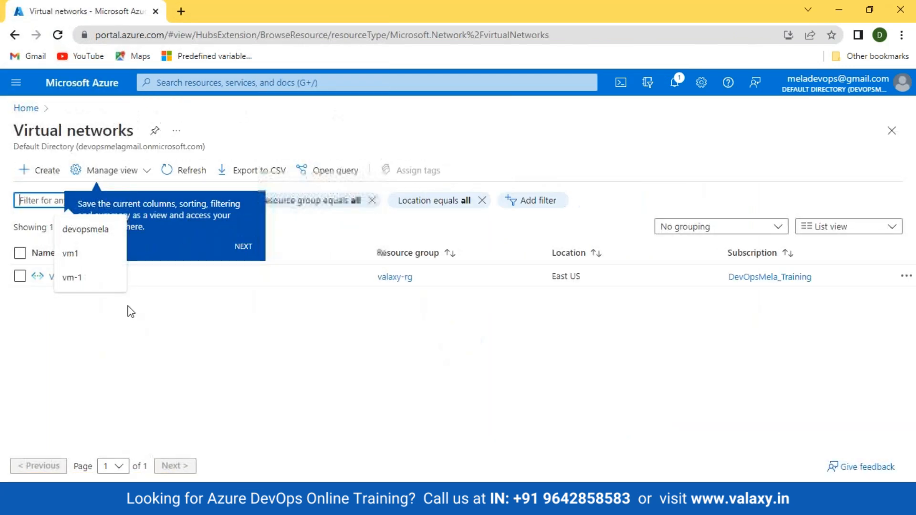
pyautogui.click(60, 276)
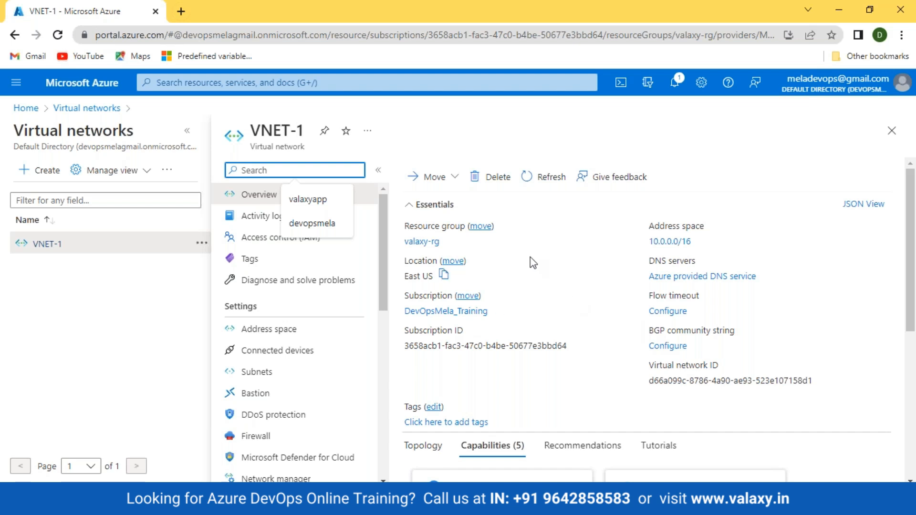
# Expand the VNET-1 overview to full width, review it, then return Home.
pyautogui.click(187, 130)
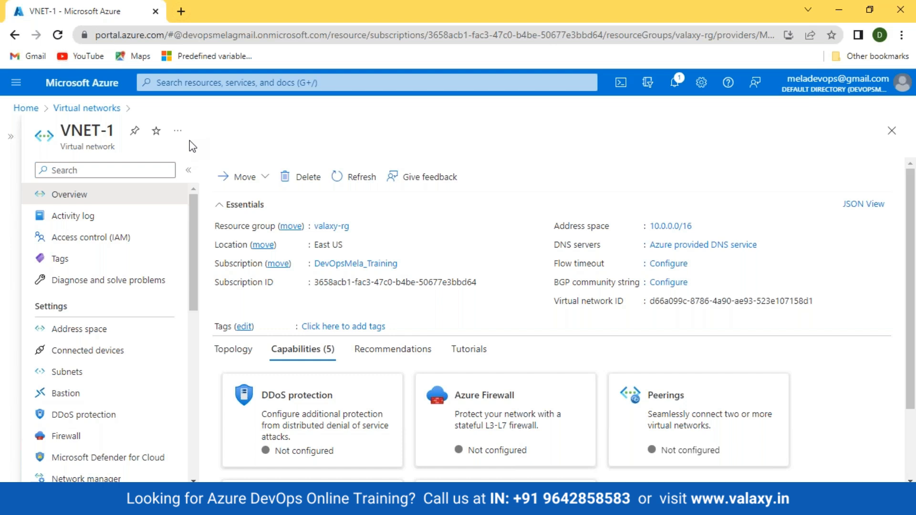
pyautogui.click(26, 108)
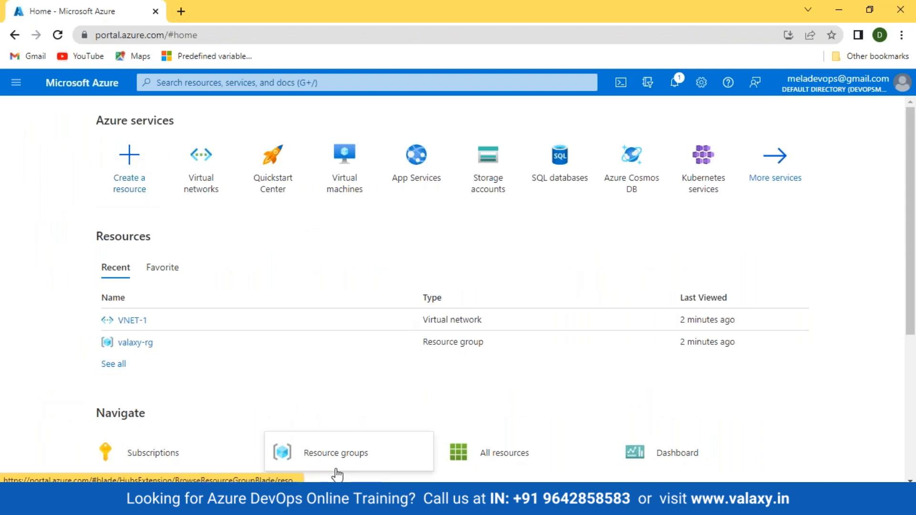
# Search 'ASg' and start a new group from Application security groups.
pyautogui.click(458, 502)
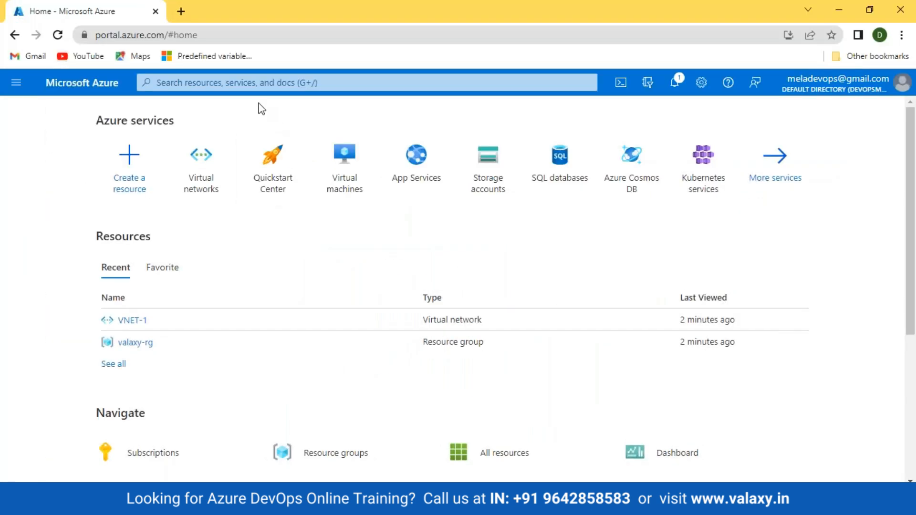
pyautogui.click(234, 83)
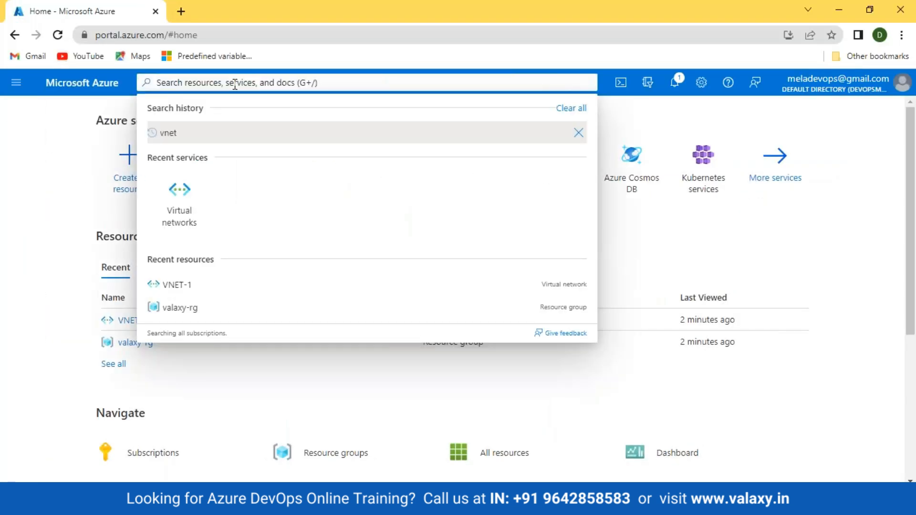
pyautogui.write('ASg')
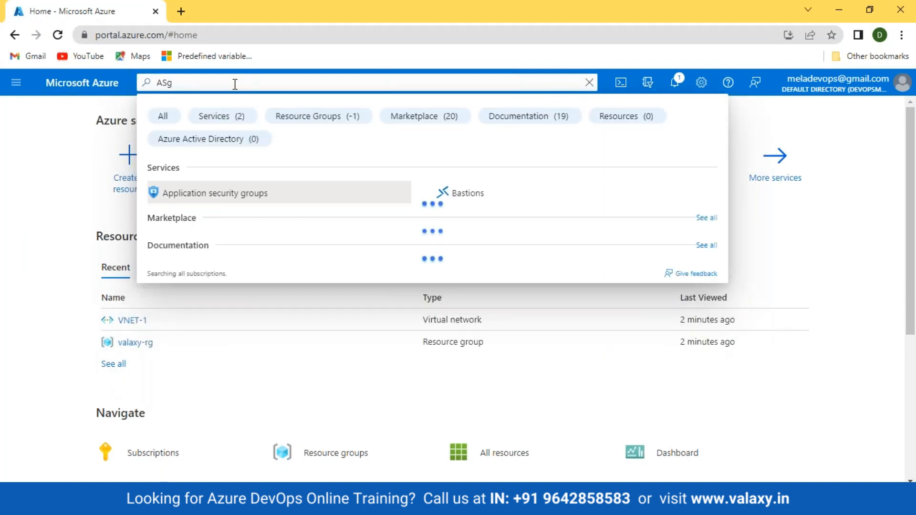
pyautogui.click(202, 199)
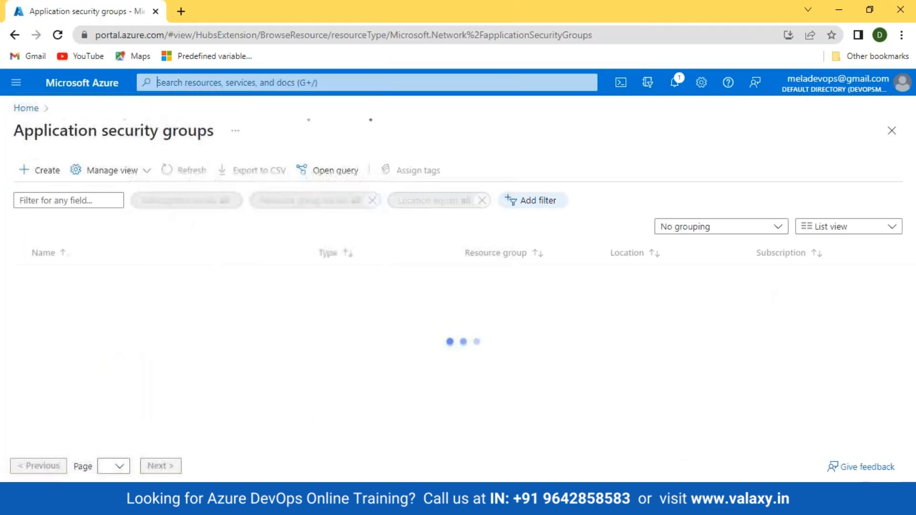
pyautogui.click(50, 205)
pyautogui.click(38, 173)
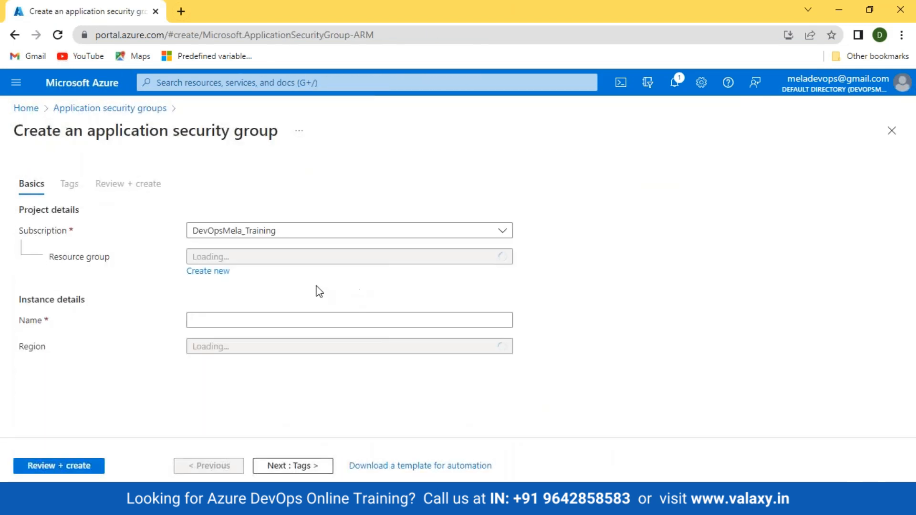
# Create application security group ASG-FE in valaxy-rg after review and validation.
pyautogui.click(299, 260)
pyautogui.click(241, 321)
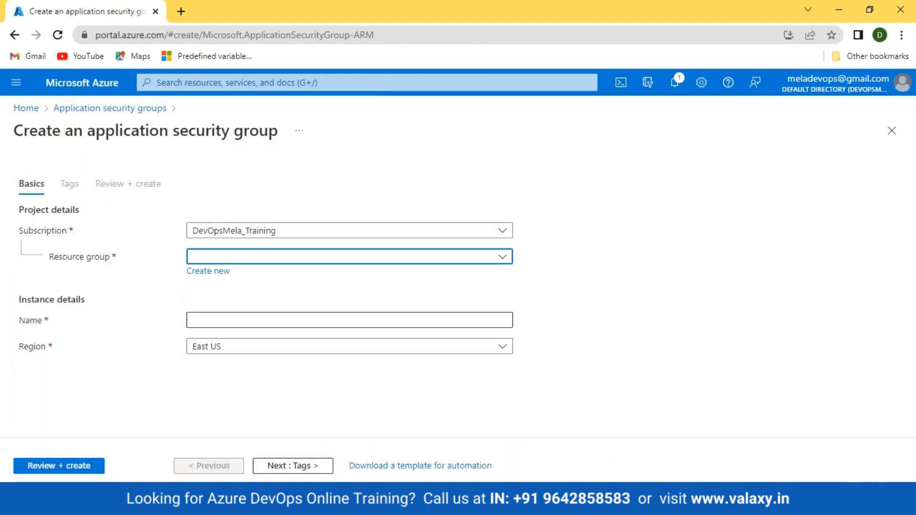
pyautogui.click(229, 317)
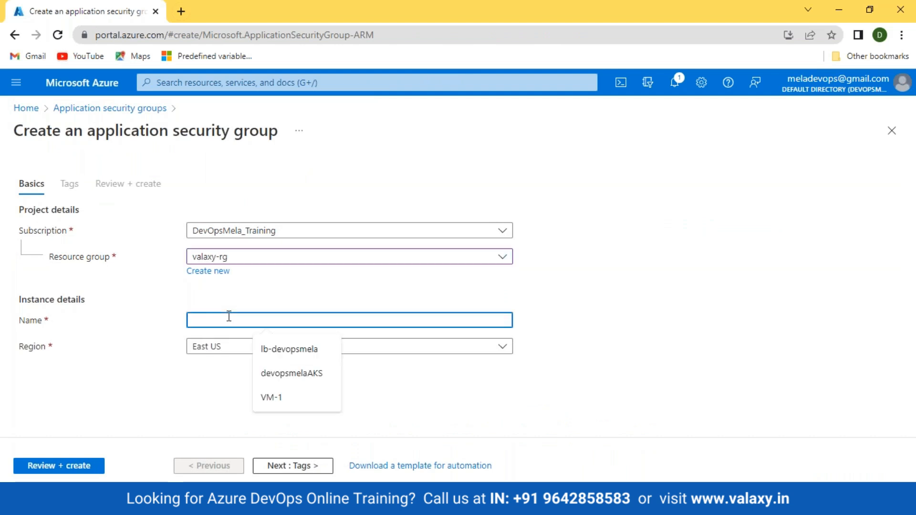
pyautogui.write('ASG')
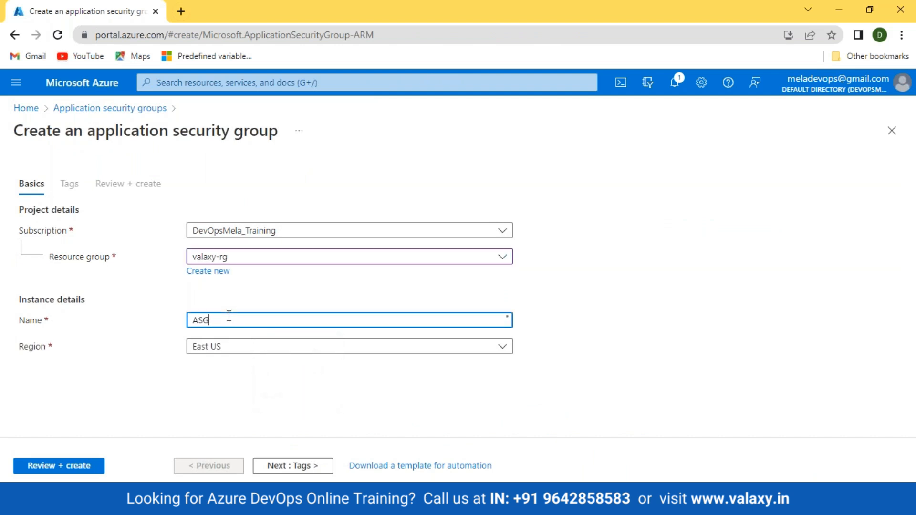
pyautogui.write('-FE')
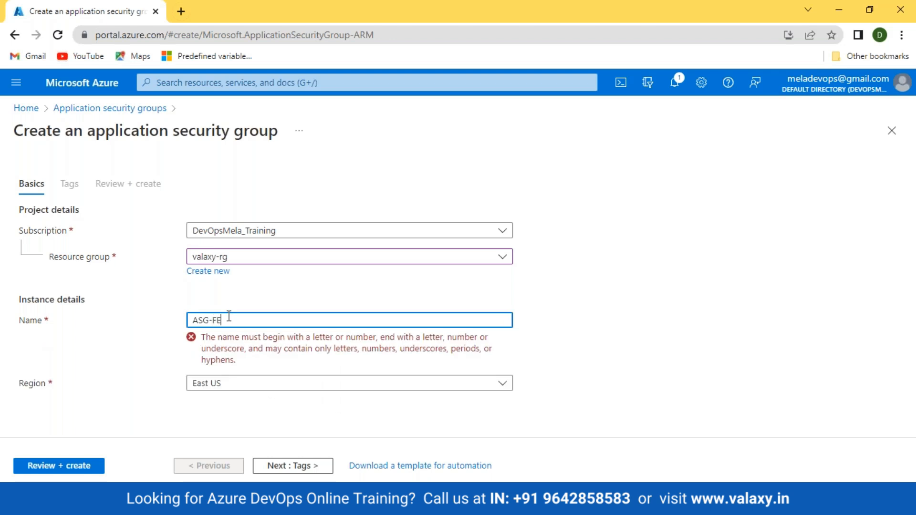
pyautogui.click(75, 465)
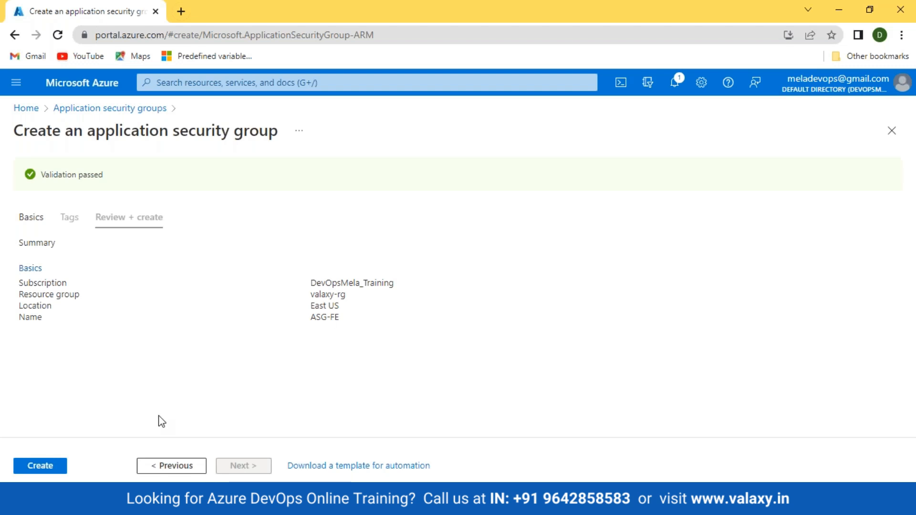
pyautogui.click(22, 467)
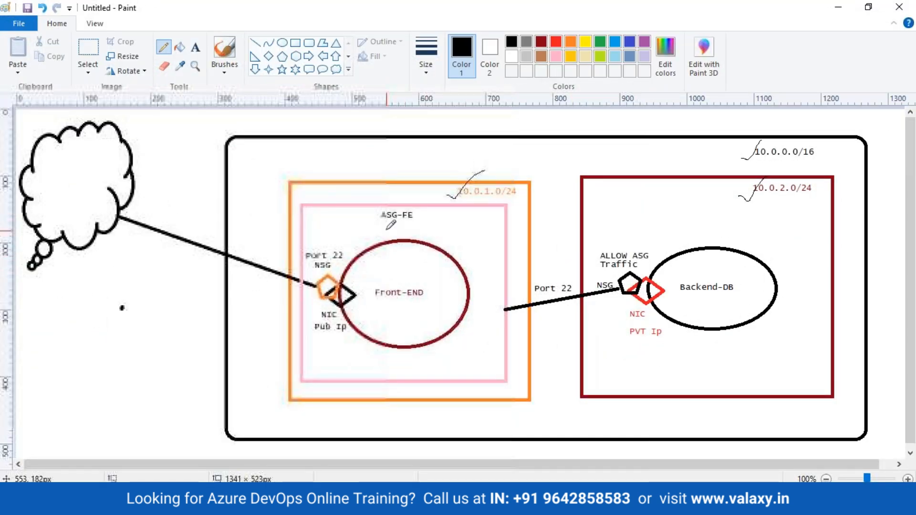
# Tick ASG-FE and underline Front-END and the 22 of Port 22 on the Paint diagram.
pyautogui.moveTo(370, 220)
pyautogui.mouseDown()
pyautogui.moveTo(377, 228)
pyautogui.moveTo(399, 206)
pyautogui.mouseUp()
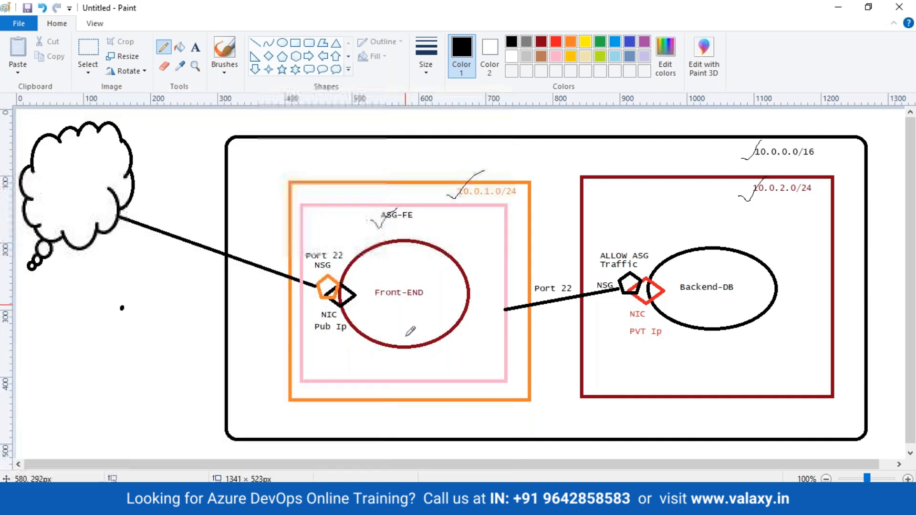
pyautogui.moveTo(372, 304); pyautogui.dragTo(438, 304)
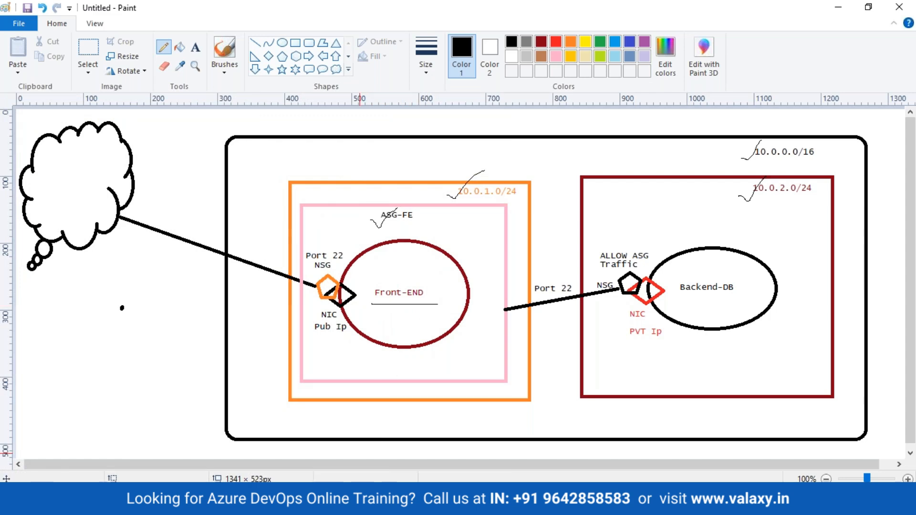
pyautogui.hotkey('alt', 'Tab')
pyautogui.moveTo(332, 261); pyautogui.dragTo(349, 260)
# From Home, go to Virtual machines and choose Create > Azure virtual machine.
pyautogui.moveTo(343, 505)
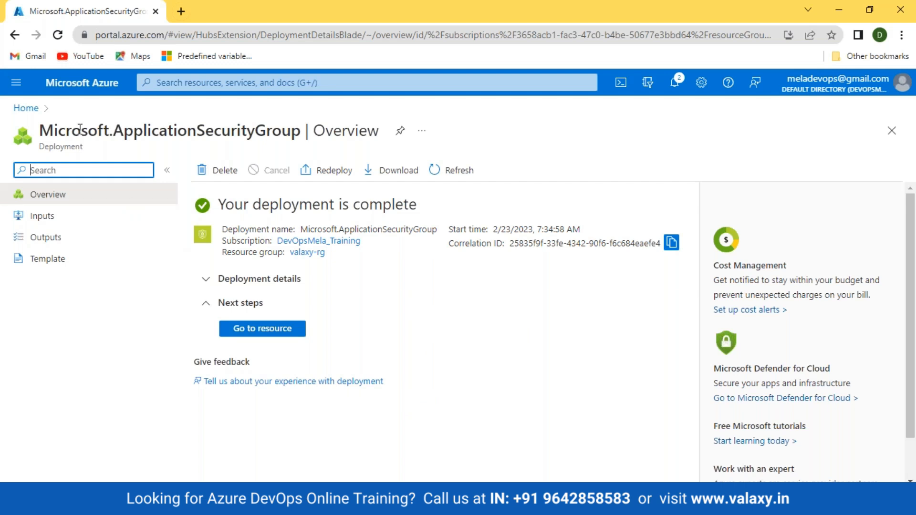
pyautogui.click(26, 108)
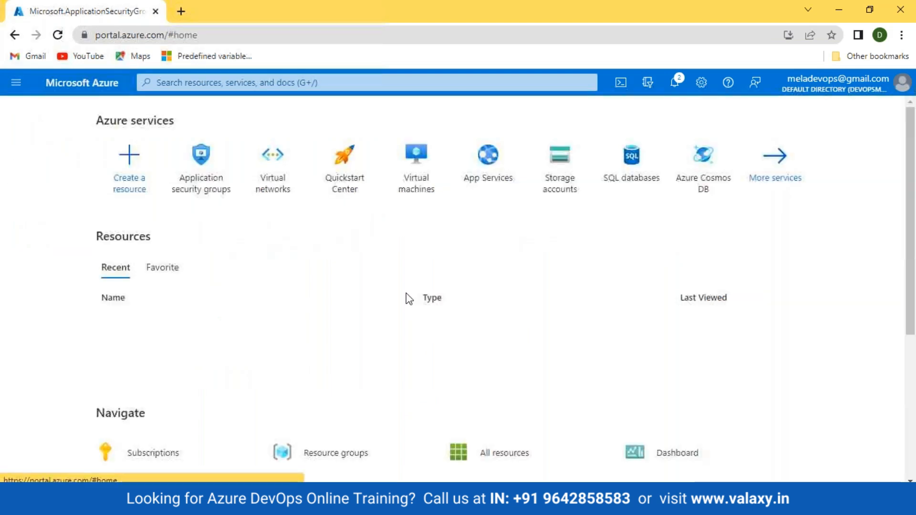
pyautogui.click(416, 157)
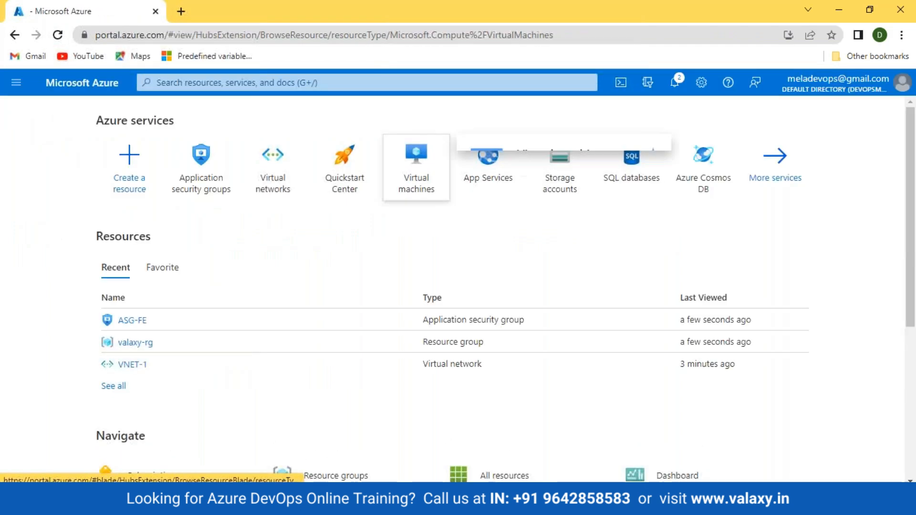
pyautogui.click(57, 173)
pyautogui.click(56, 207)
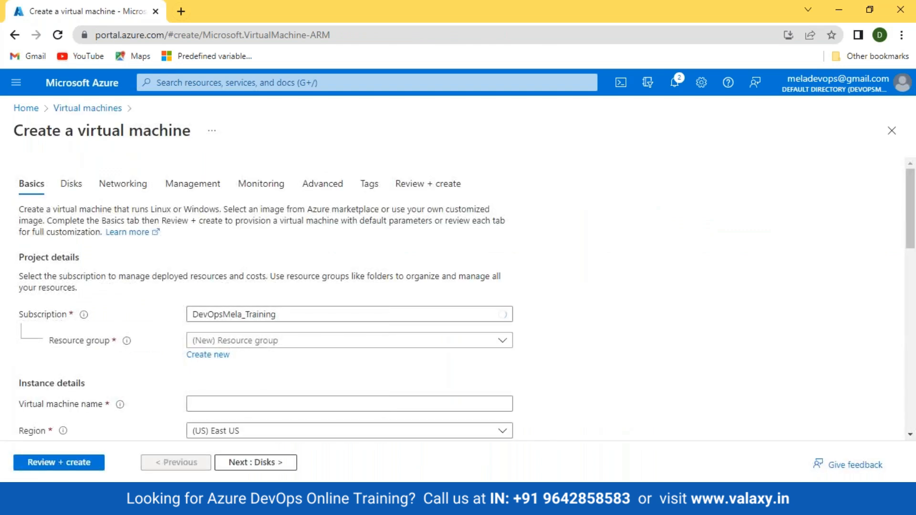
# Place the VM in the valaxy-rg resource group and name it Front-End.
pyautogui.click(241, 345)
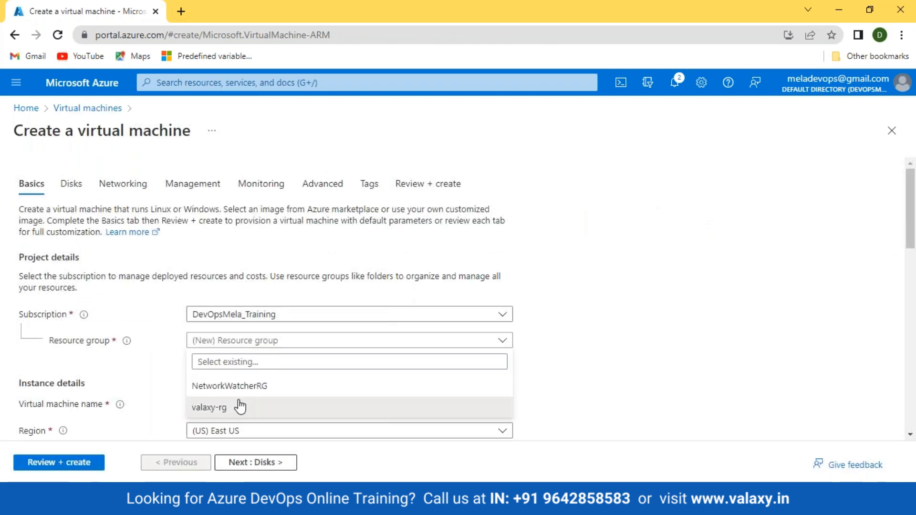
pyautogui.click(245, 406)
pyautogui.scroll(-3, 215, 262)
pyautogui.click(213, 270)
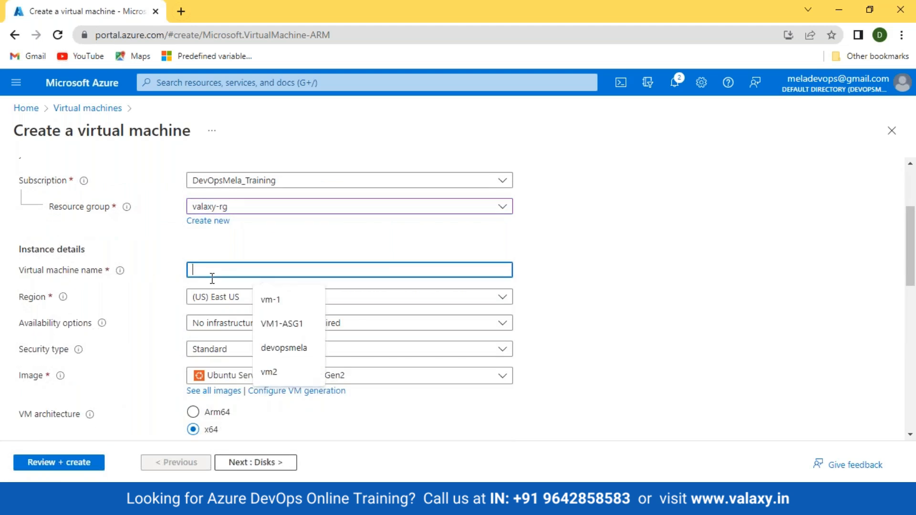
pyautogui.write('ront-end')
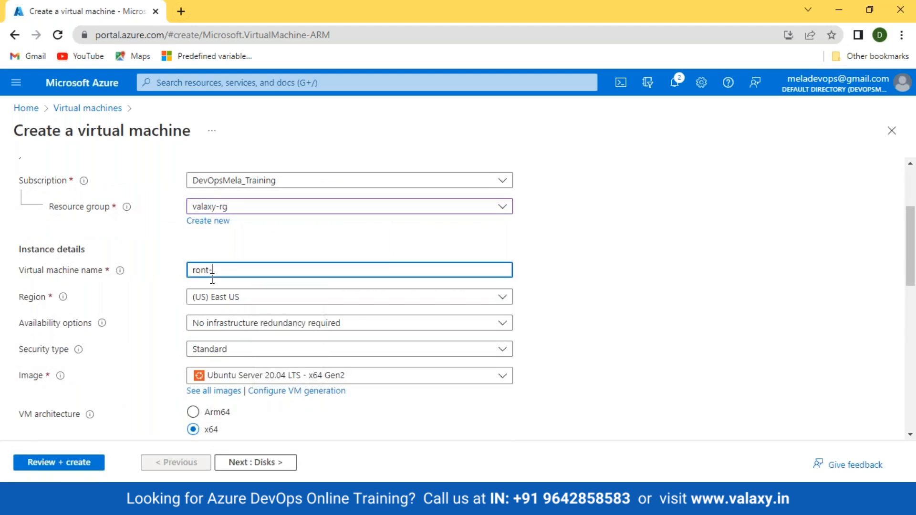
pyautogui.press('BackSpace')
pyautogui.press('BackSpace')
pyautogui.hotkey('ctrl', 'a')
pyautogui.press('BackSpace')
pyautogui.write('Front-')
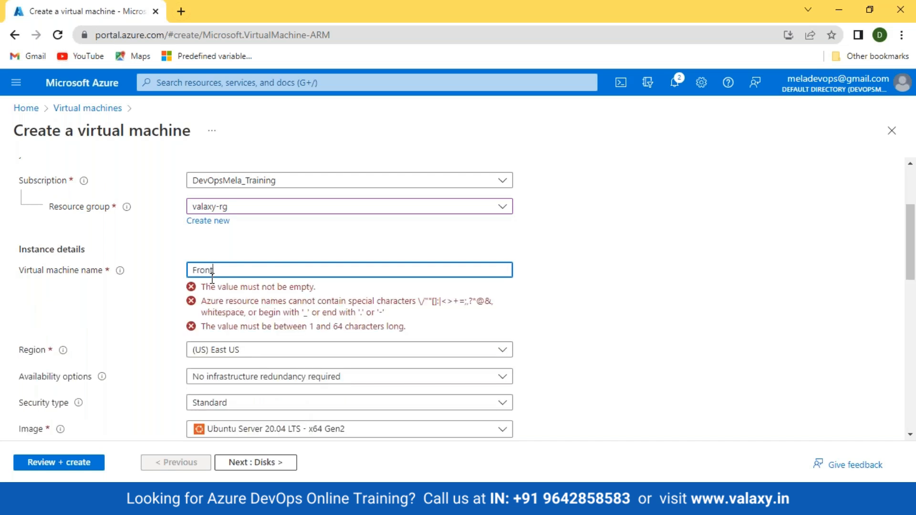
pyautogui.write('End')
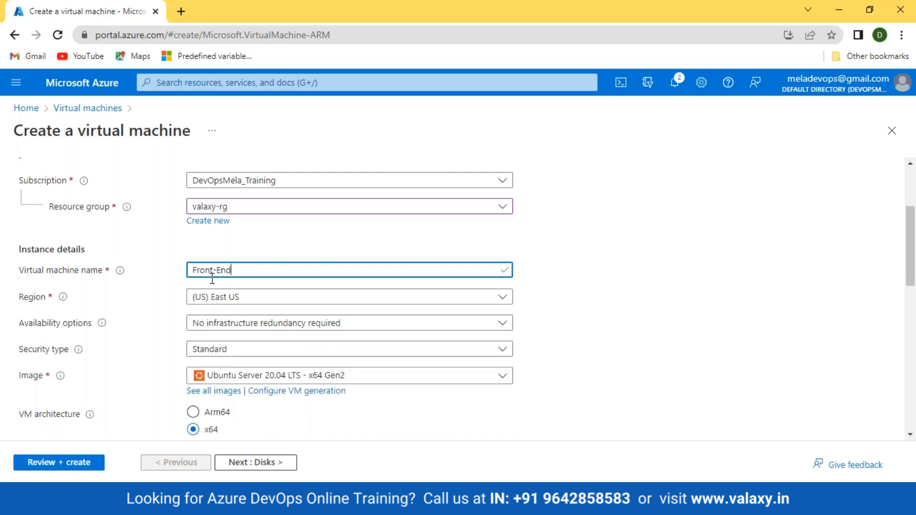
pyautogui.scroll(-3, 210, 282)
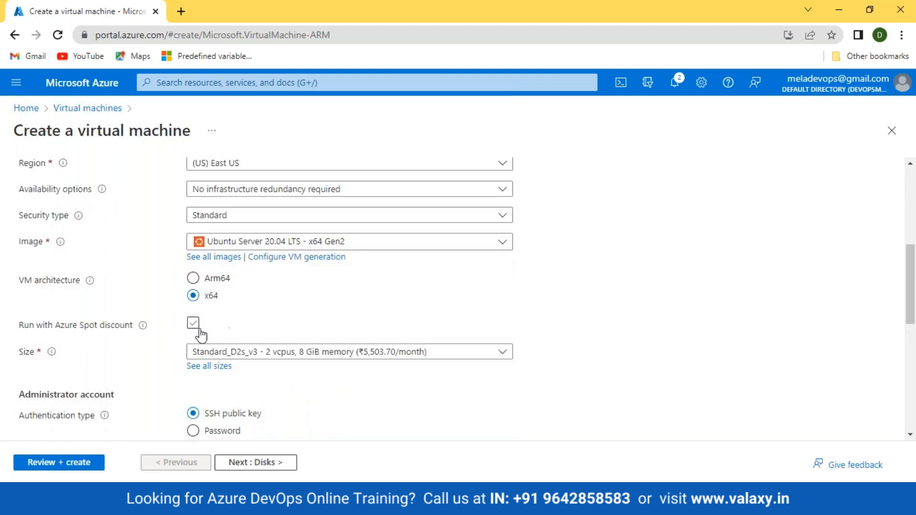
# Choose Standard_B1s as the VM size from the full size catalogue.
pyautogui.click(370, 355)
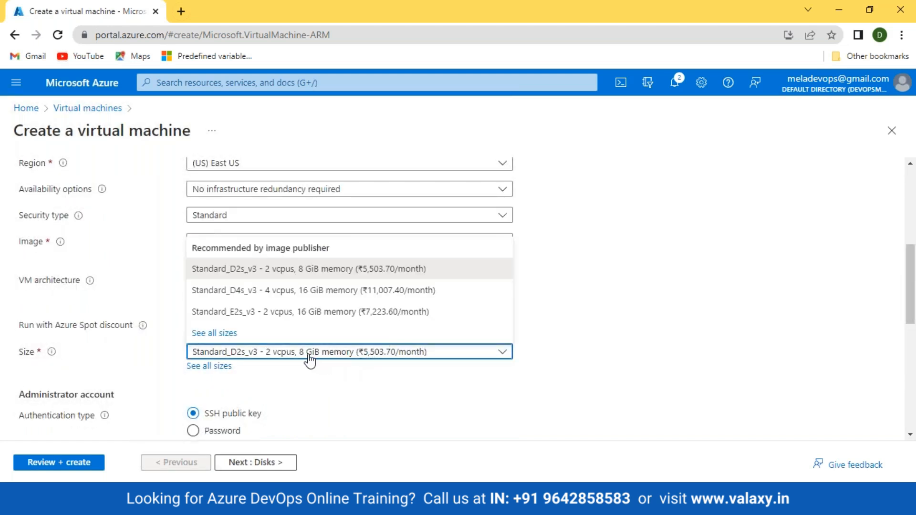
pyautogui.click(549, 284)
pyautogui.click(347, 362)
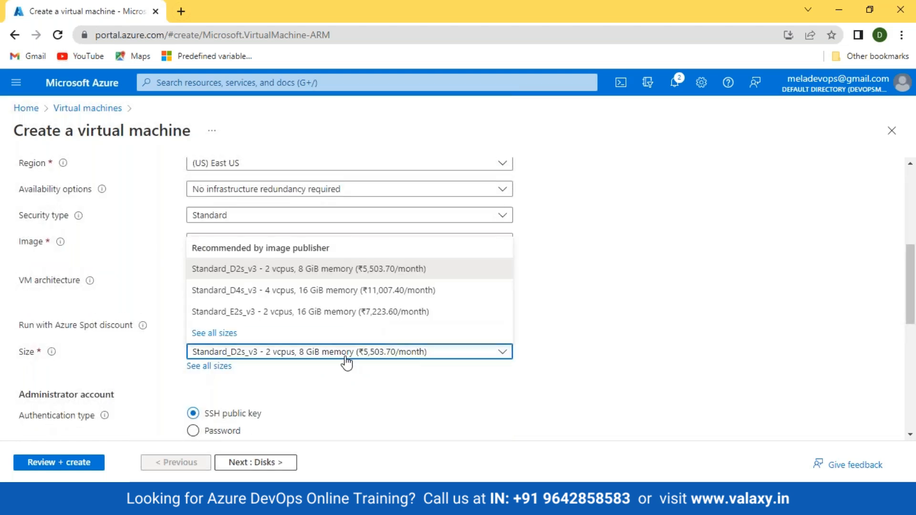
pyautogui.click(214, 334)
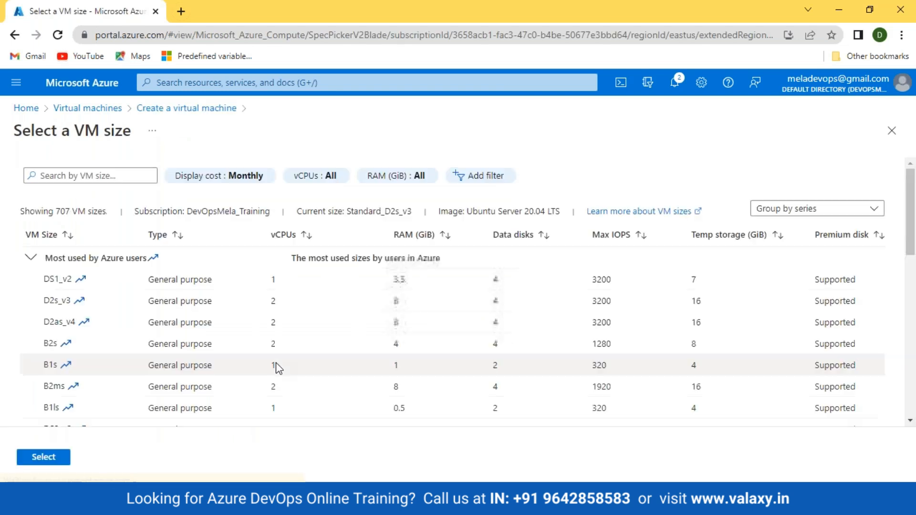
pyautogui.click(321, 376)
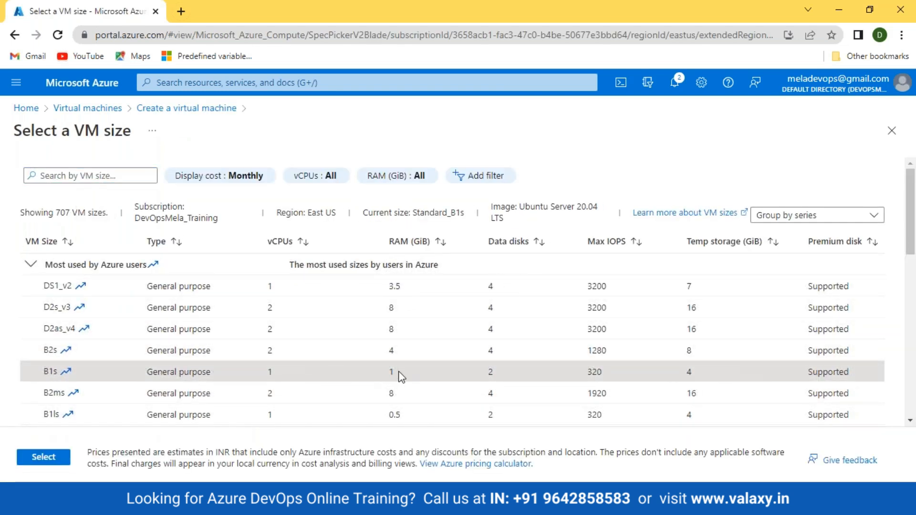
pyautogui.click(42, 457)
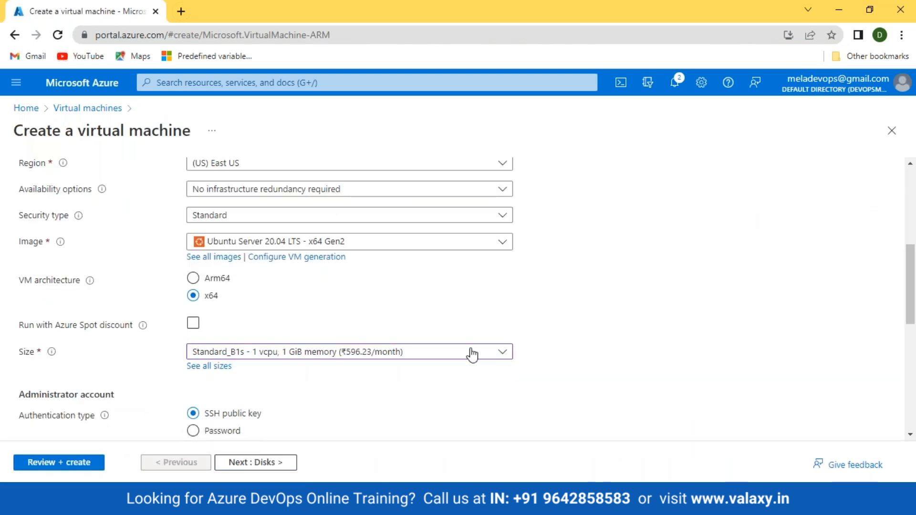
pyautogui.scroll(3, 502, 345)
pyautogui.scroll(-2, 502, 344)
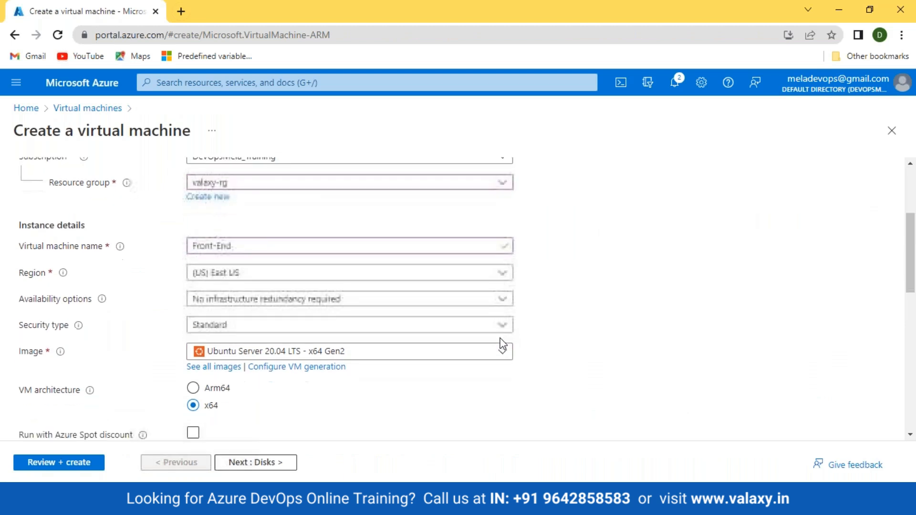
pyautogui.scroll(-3, 364, 311)
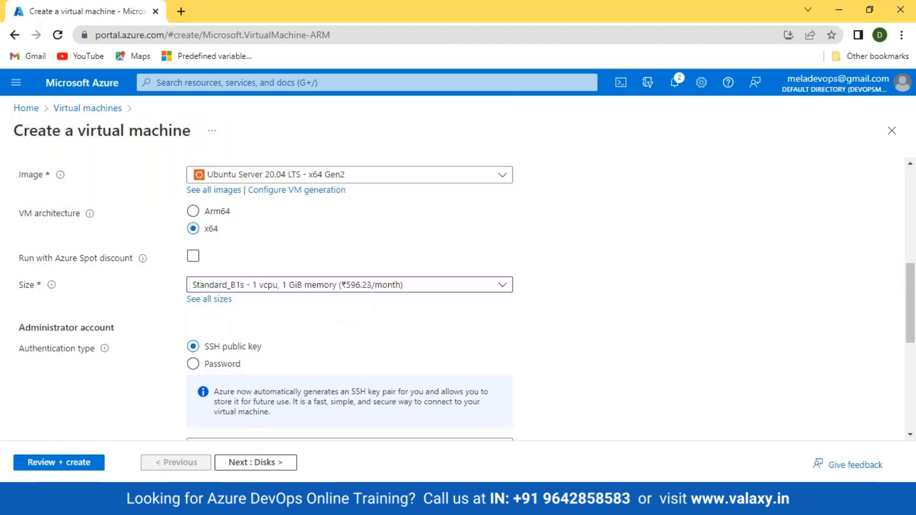
pyautogui.scroll(-3, 364, 307)
# Switch to password authentication and enter the administrator username and password.
pyautogui.click(192, 230)
pyautogui.click(223, 260)
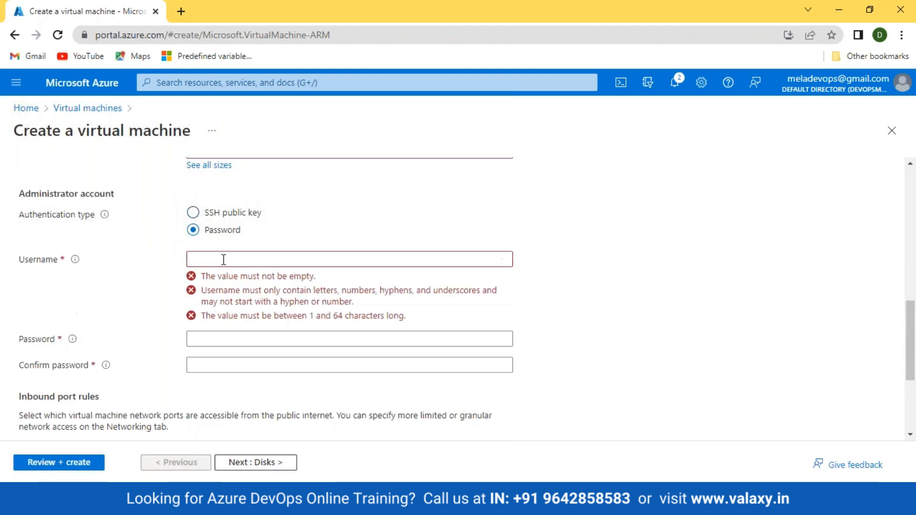
pyautogui.write('vala')
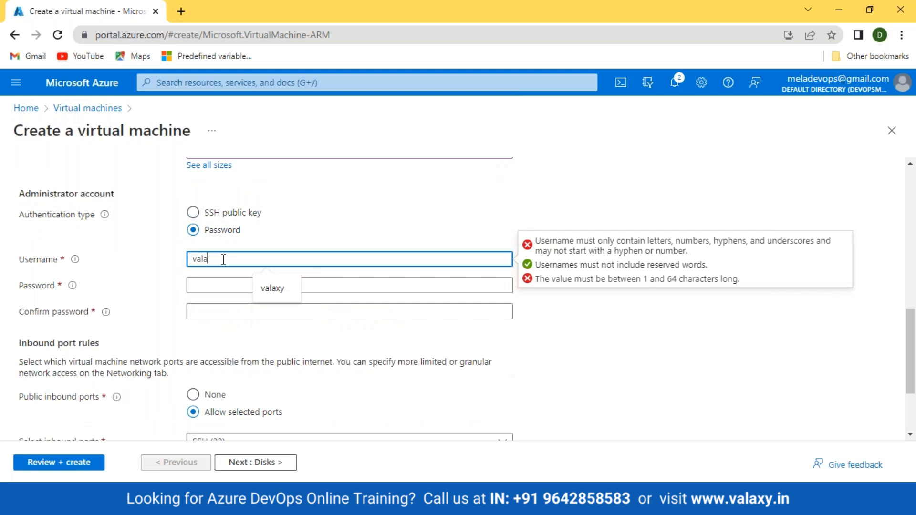
pyautogui.write('xy')
pyautogui.press('Tab')
pyautogui.write('*****')
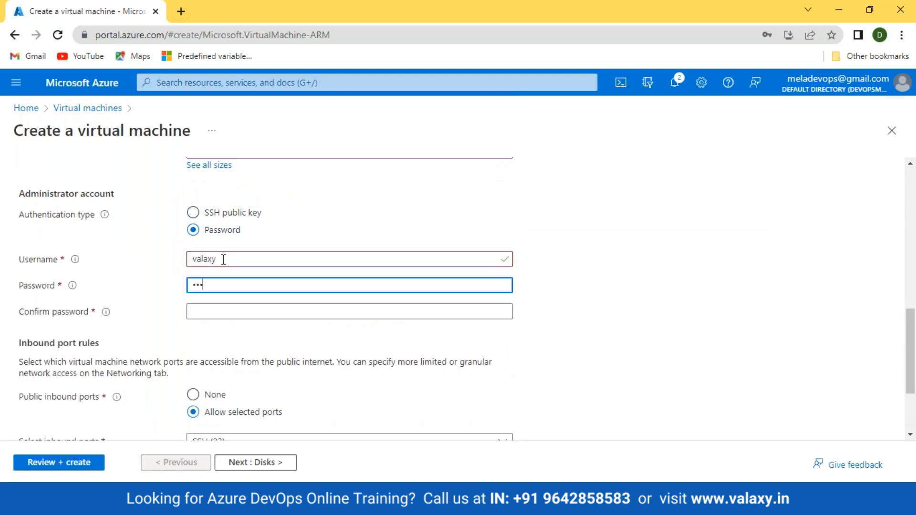
pyautogui.write('********')
pyautogui.press('Tab')
pyautogui.write('*************')
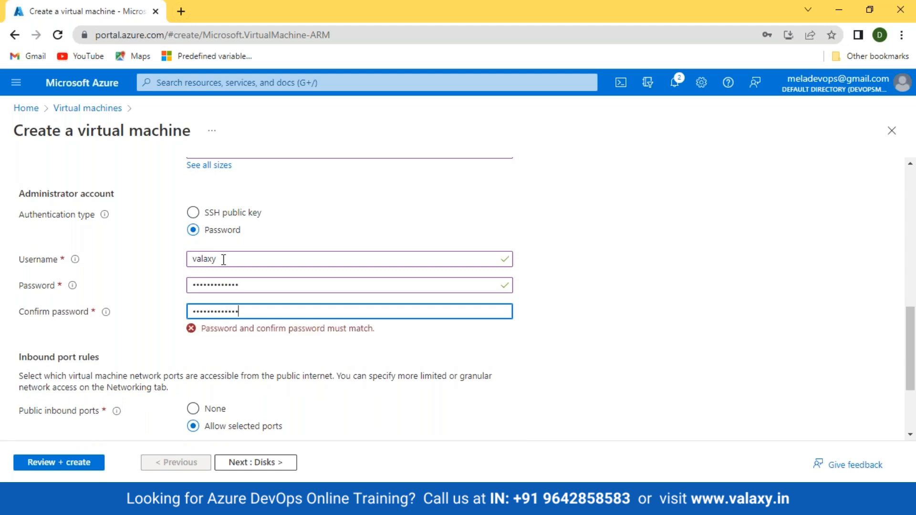
pyautogui.scroll(-3, 229, 267)
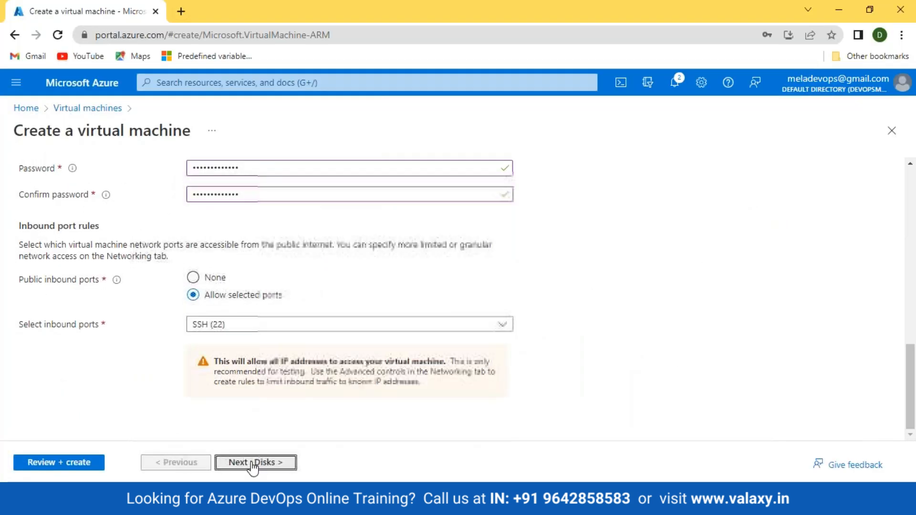
# On the Networking page, keep subnet-1 and the new Front-End-ip public address.
pyautogui.click(253, 464)
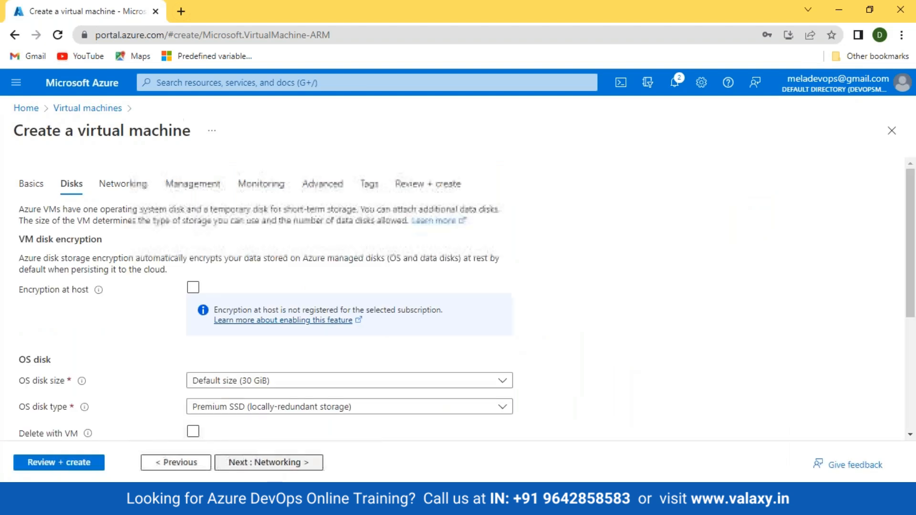
pyautogui.click(262, 463)
pyautogui.scroll(-1, 215, 289)
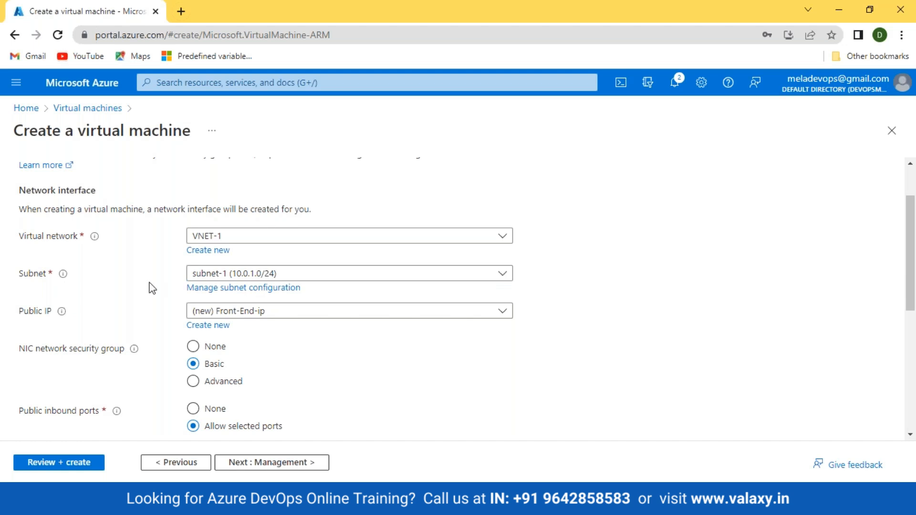
pyautogui.click(274, 277)
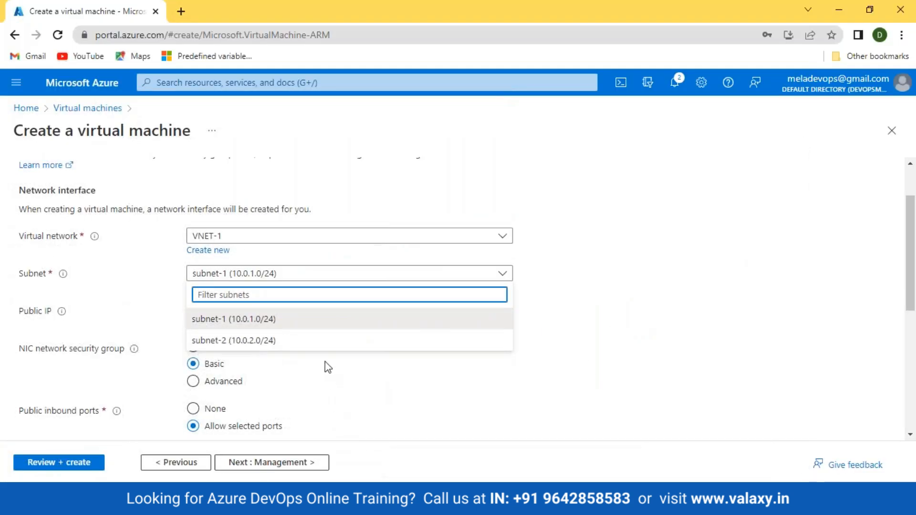
pyautogui.click(266, 320)
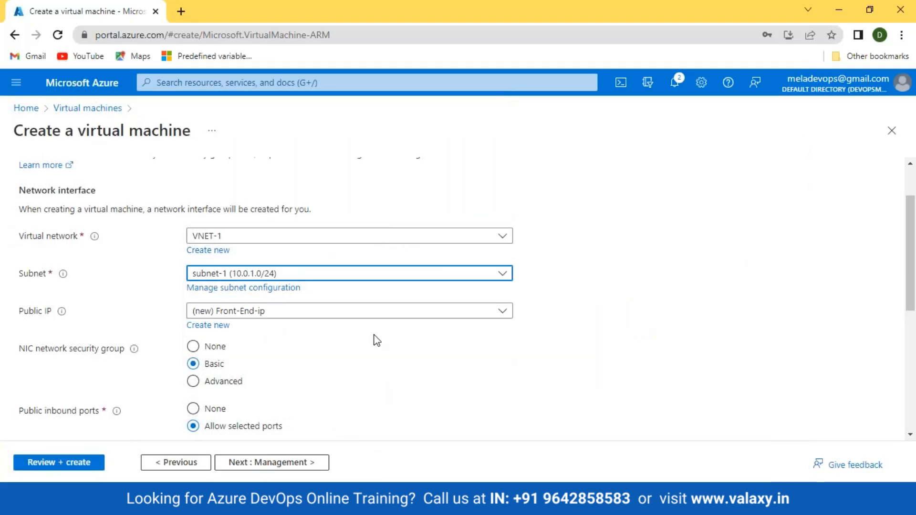
pyautogui.scroll(-3, 390, 343)
pyautogui.scroll(3, 388, 338)
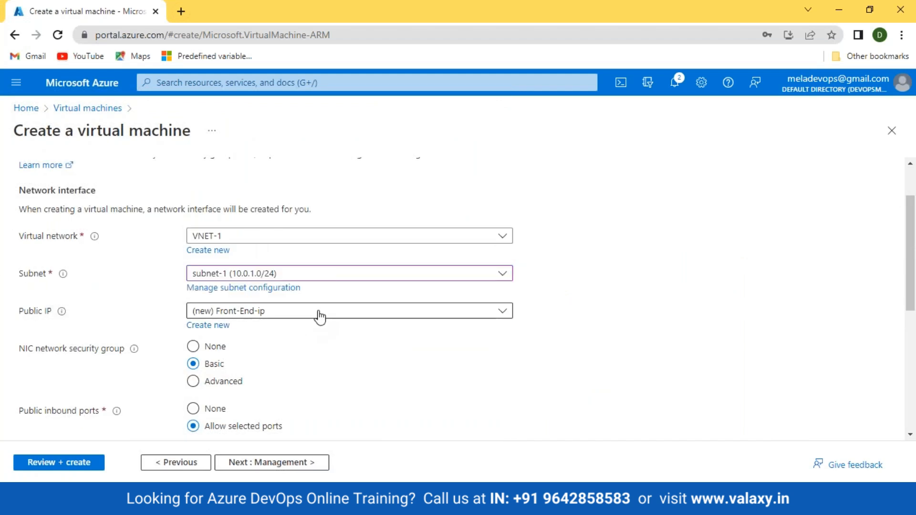
pyautogui.click(317, 313)
pyautogui.click(365, 404)
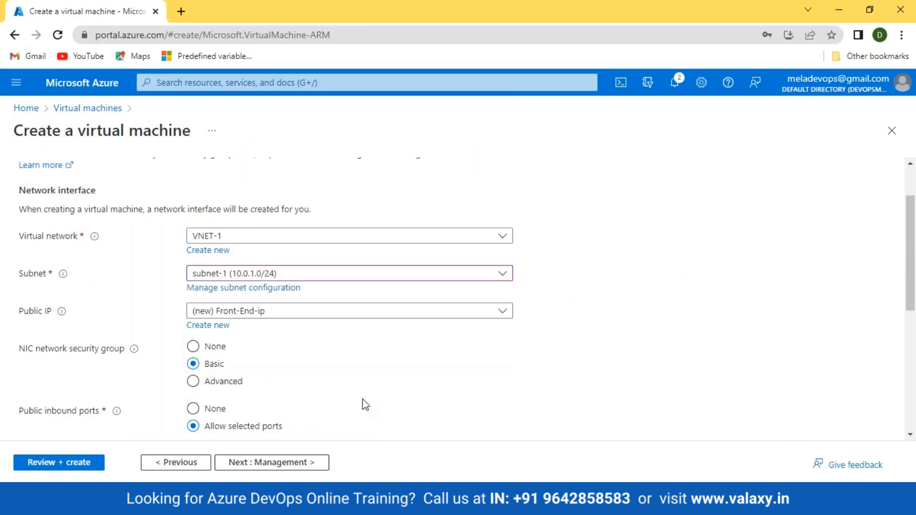
# Validate the Front-End VM settings and start its deployment.
pyautogui.click(48, 462)
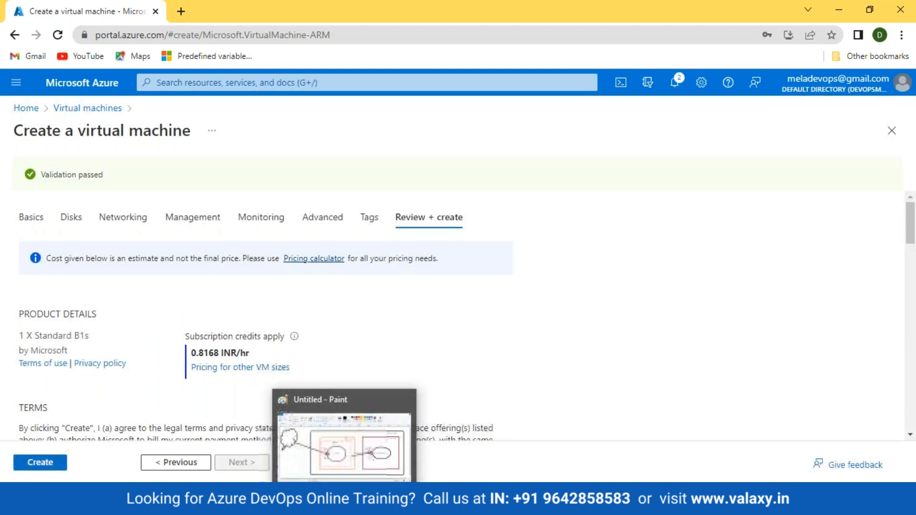
pyautogui.click(47, 461)
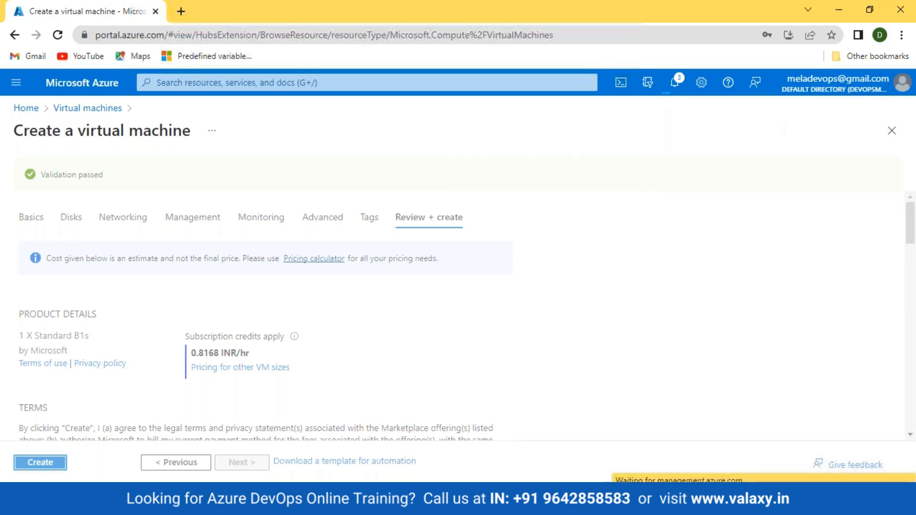
pyautogui.hotkey('alt', 'Tab')
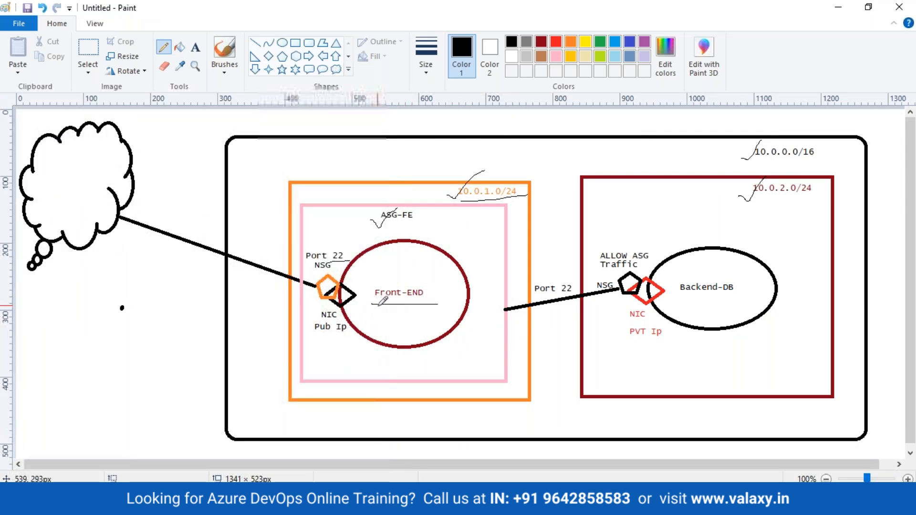
# Draw checkmarks over Front-END, NIC and the NSG under Port 22, then return to Chrome.
pyautogui.moveTo(367, 302); pyautogui.dragTo(420, 276)
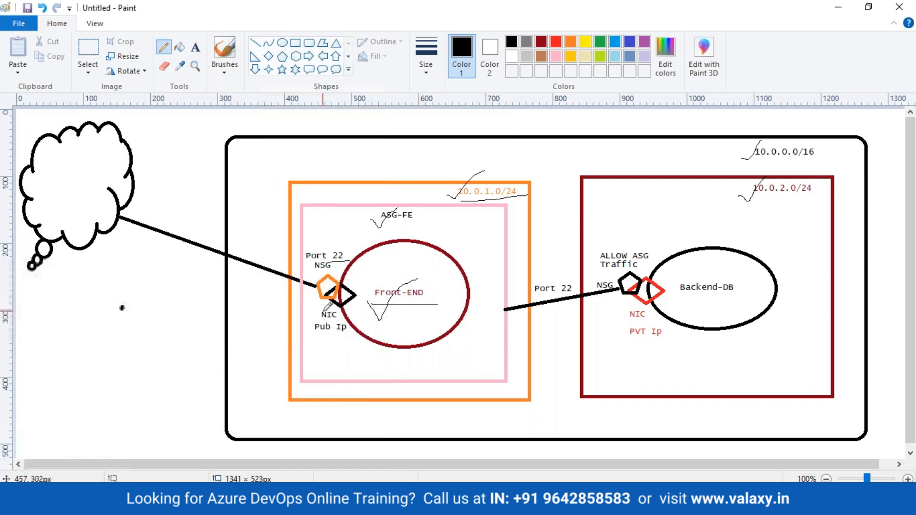
pyautogui.moveTo(314, 318); pyautogui.dragTo(336, 310)
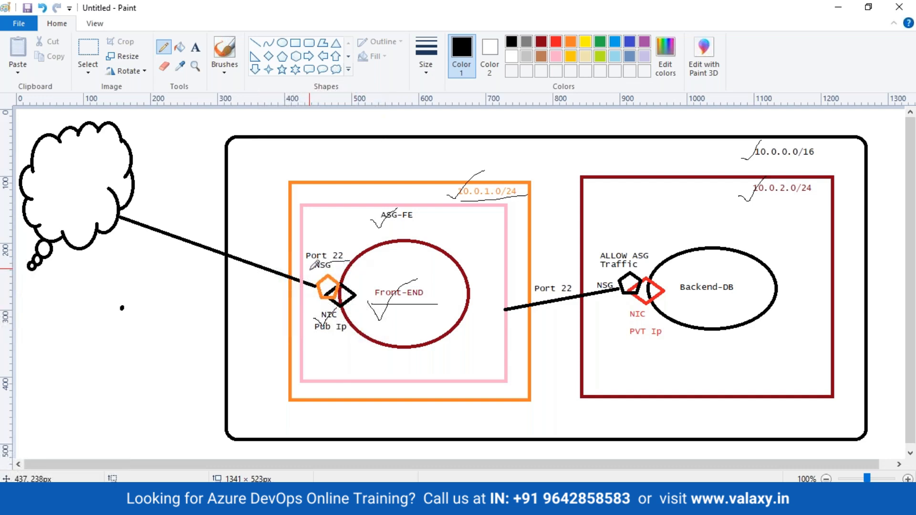
pyautogui.moveTo(310, 271); pyautogui.dragTo(351, 253)
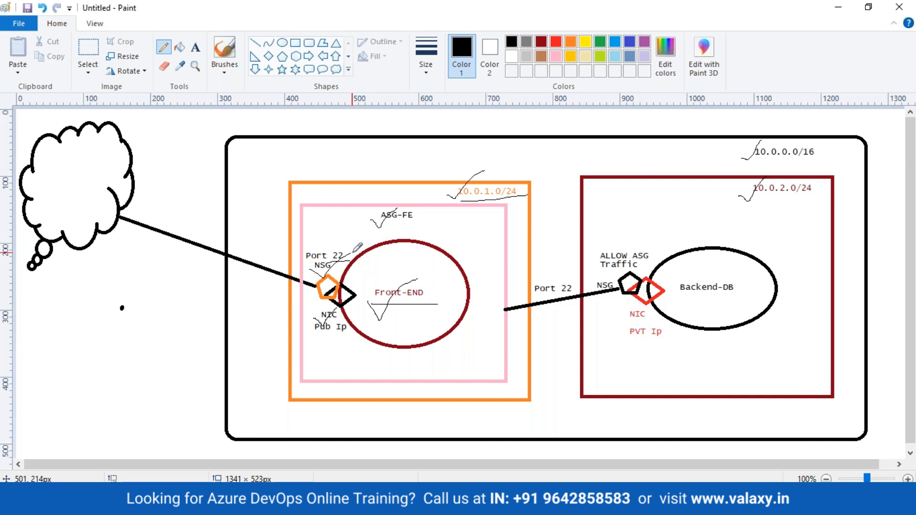
pyautogui.click(140, 500)
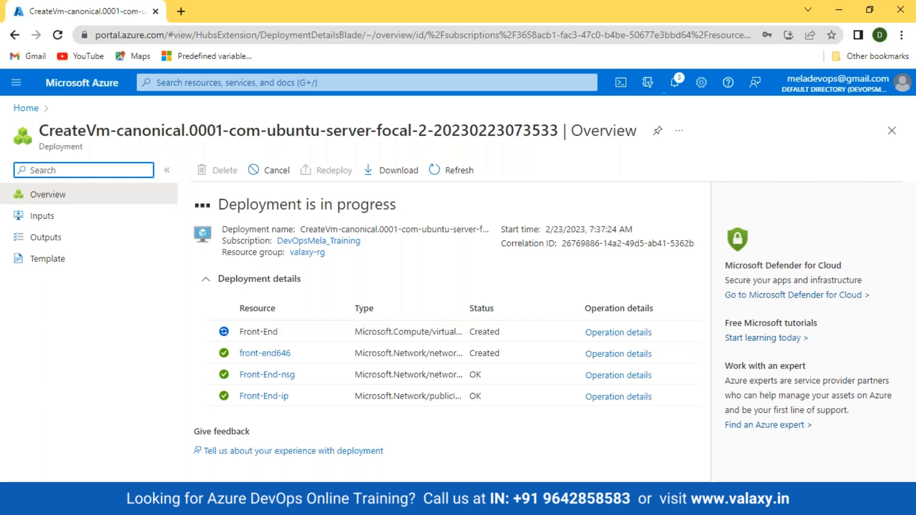
# Once the Front-End deployment completes, go to the Azure portal Home page.
pyautogui.hotkey('alt', 'Tab')
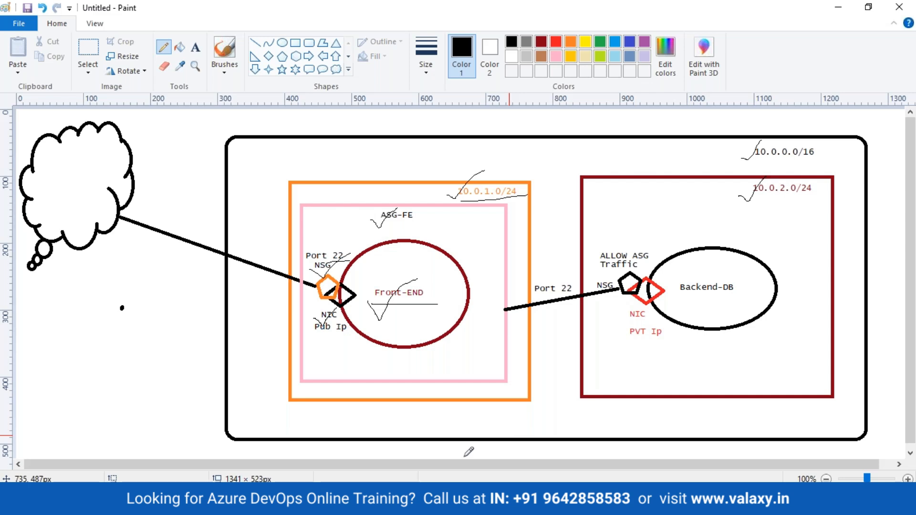
pyautogui.click(429, 505)
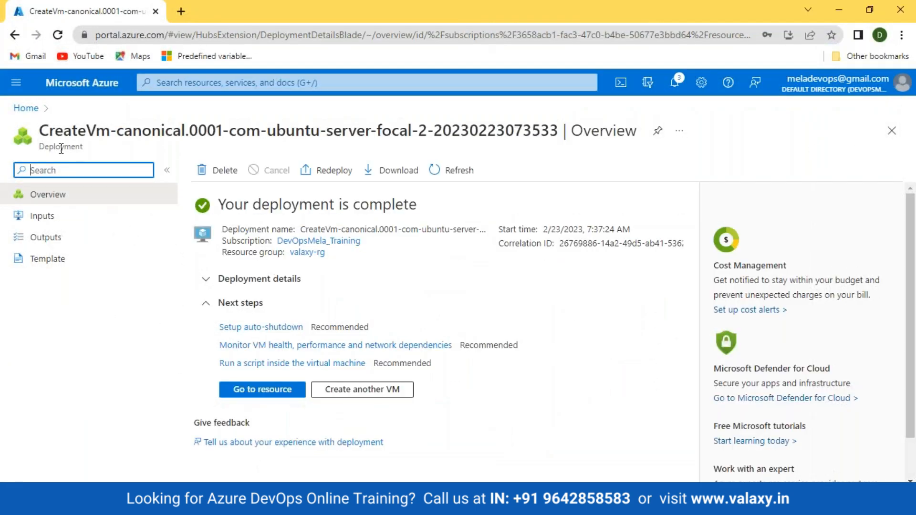
pyautogui.click(35, 110)
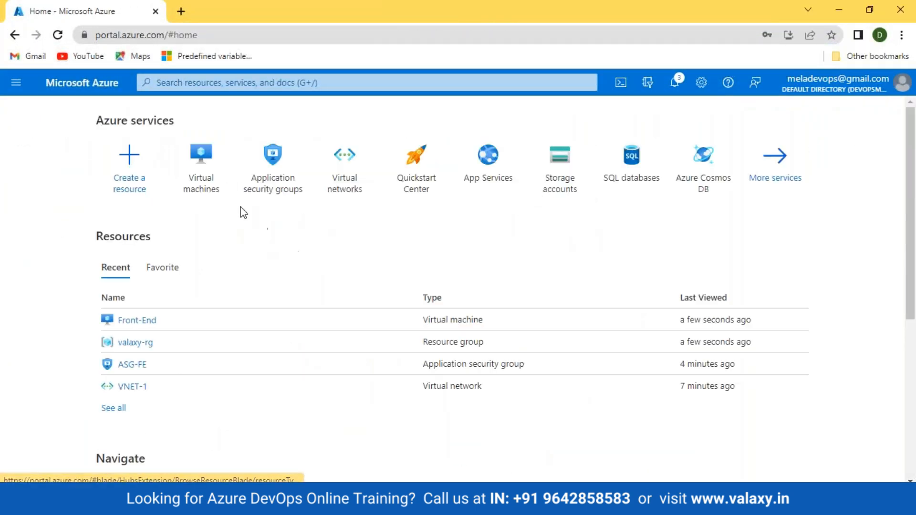
# Open the Front-End VM, copy public IP 20.169.183.26, and view its Networking inbound rules.
pyautogui.click(199, 162)
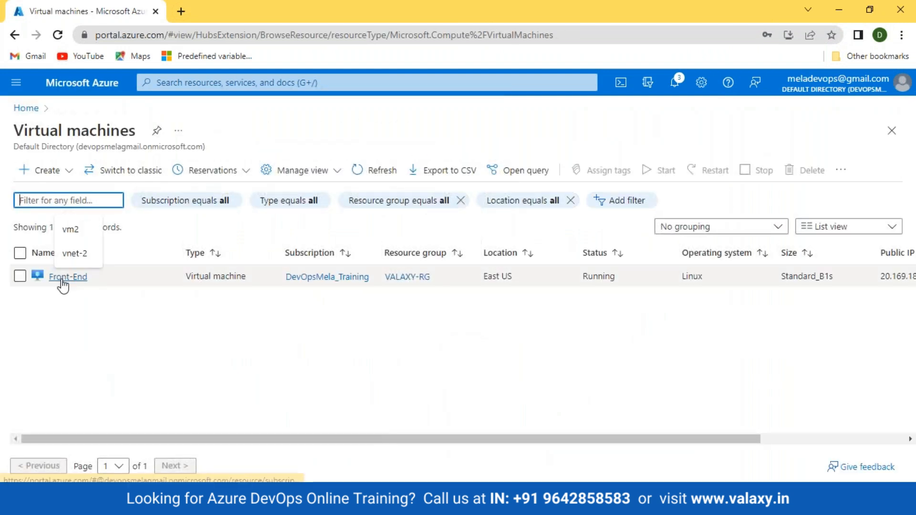
pyautogui.click(64, 275)
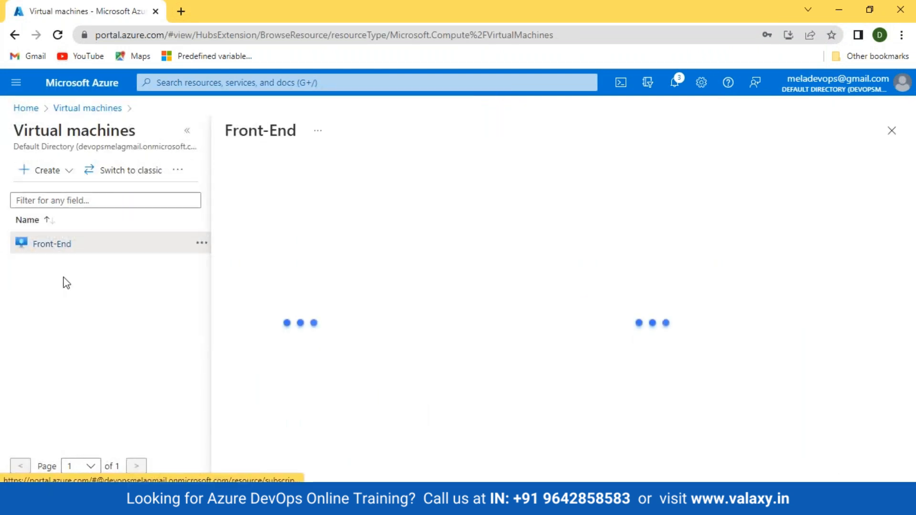
pyautogui.click(187, 130)
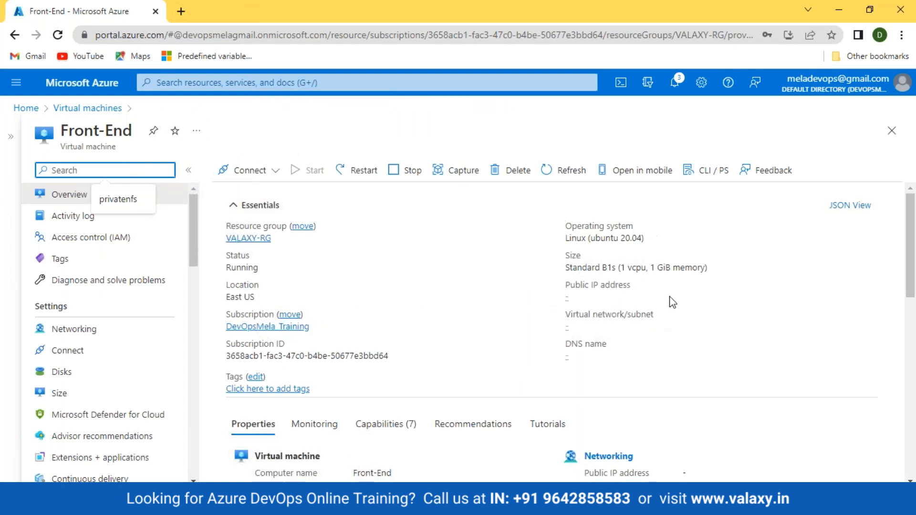
pyautogui.click(625, 298)
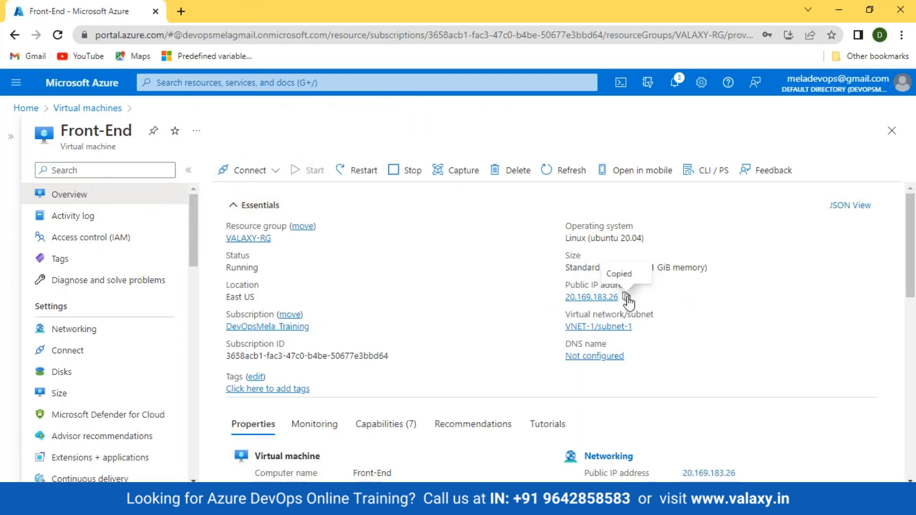
pyautogui.click(67, 334)
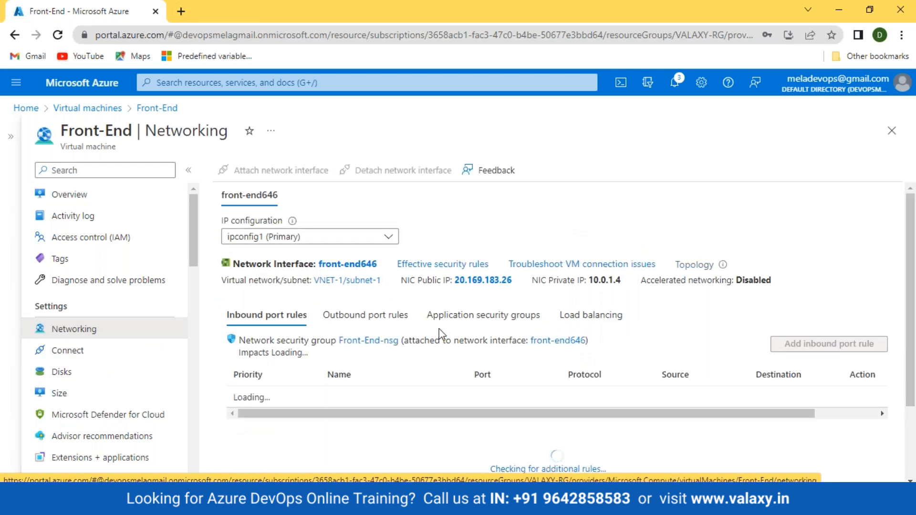
pyautogui.scroll(-1, 334, 341)
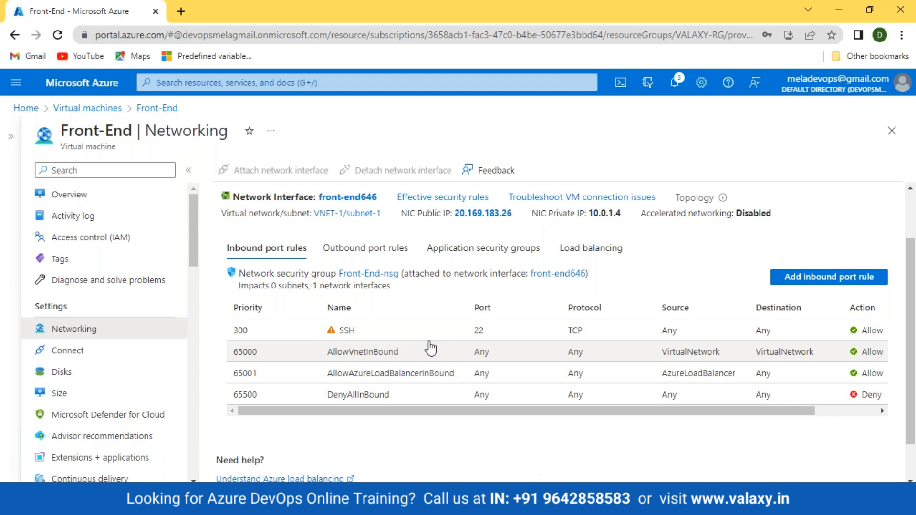
# Launch Git Bash from Windows search and enlarge its window.
pyautogui.press('super')
pyautogui.write('bash')
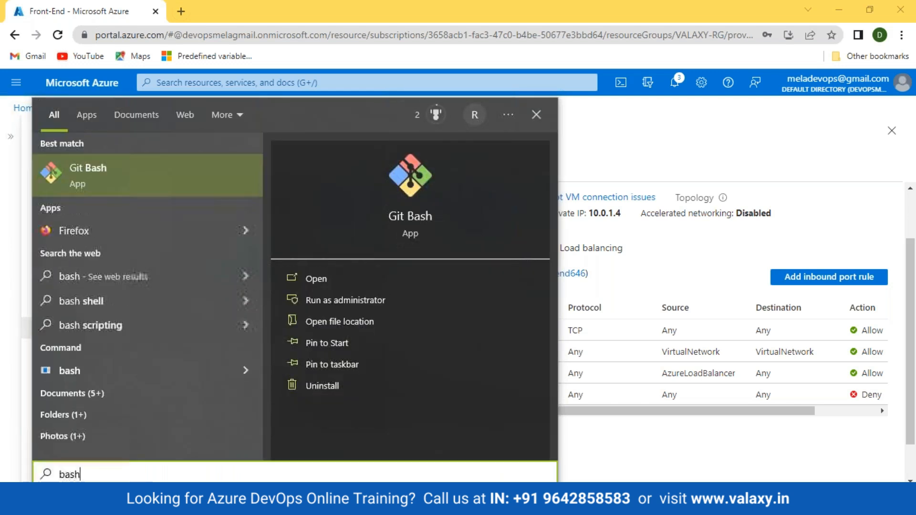
pyautogui.press('Escape')
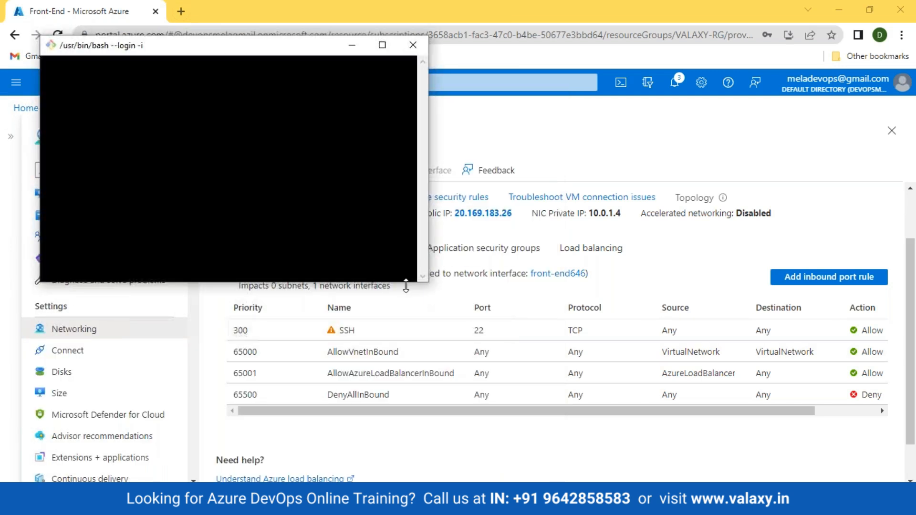
pyautogui.moveTo(426, 284); pyautogui.dragTo(613, 386)
pyautogui.scroll(5, 425, 268)
# SSH as the admin user into 20.169.183.26, accept the host key, then minimize the terminal.
pyautogui.write('ssh valaxy')
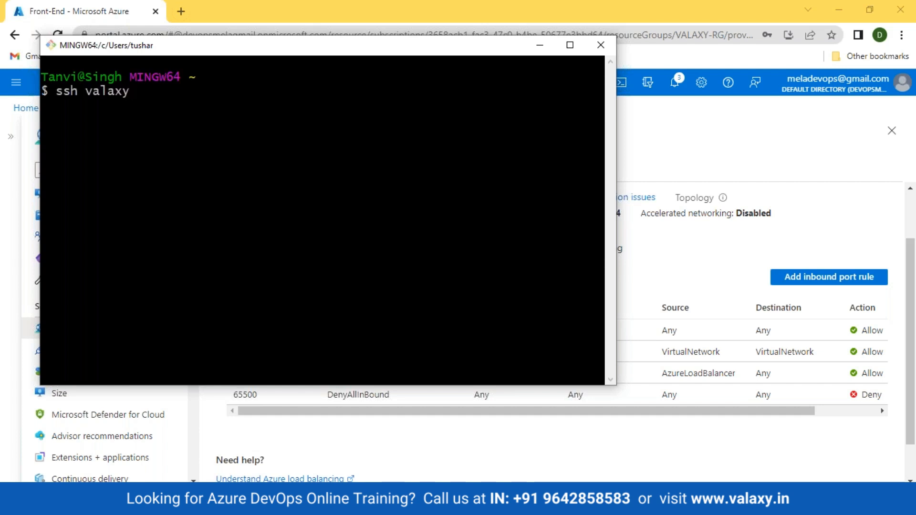
pyautogui.write('@')
pyautogui.press('shift+Insert')
pyautogui.press('Return')
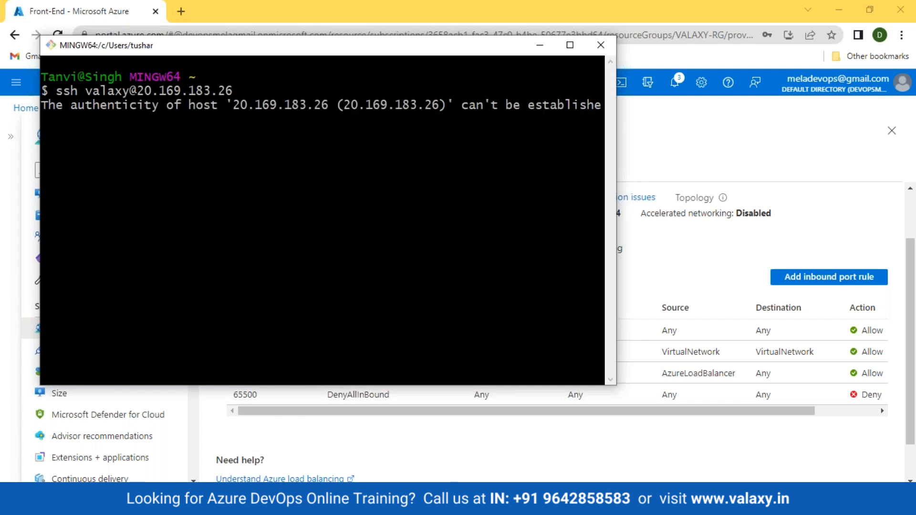
pyautogui.write('yes')
pyautogui.press('Return')
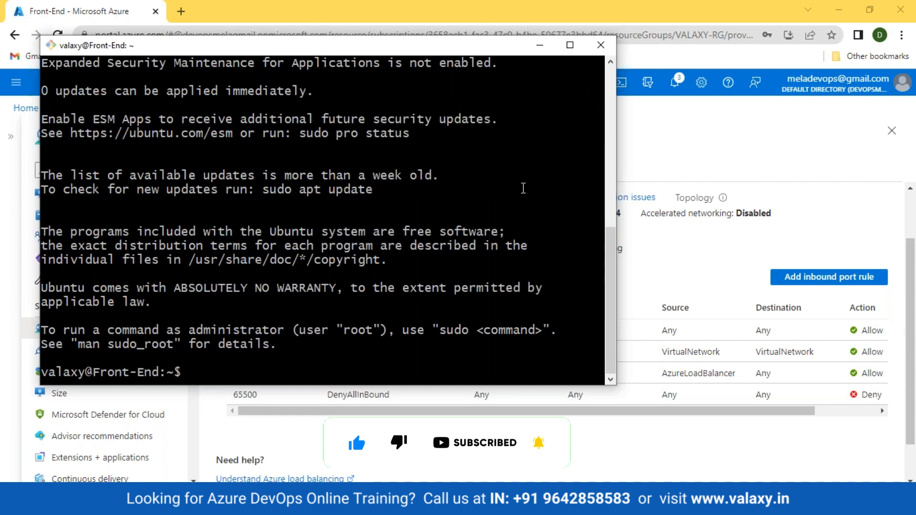
pyautogui.click(543, 49)
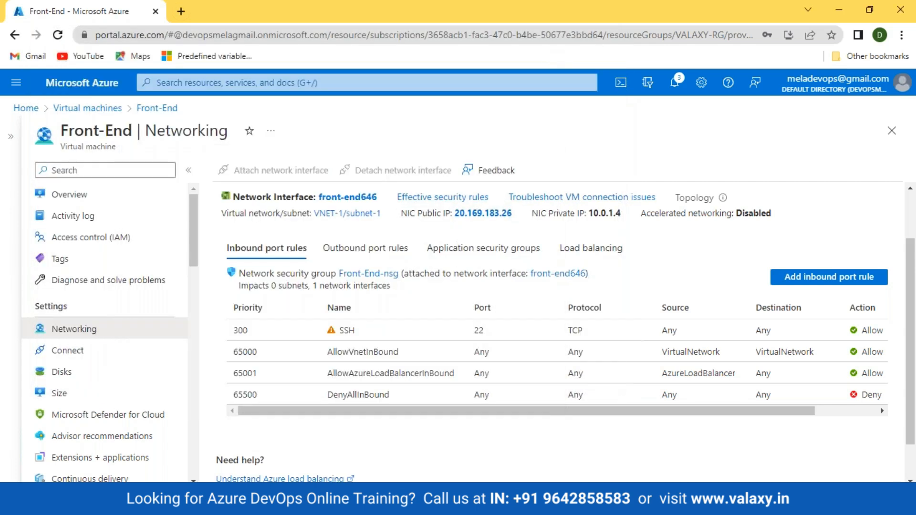
# Underline the ASG-FE label on the Paint network diagram.
pyautogui.click(354, 501)
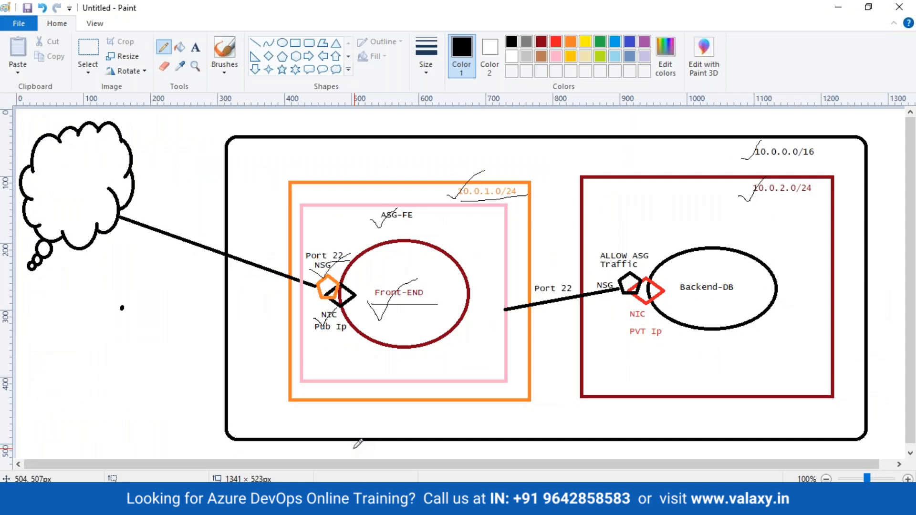
pyautogui.moveTo(377, 224); pyautogui.dragTo(438, 222)
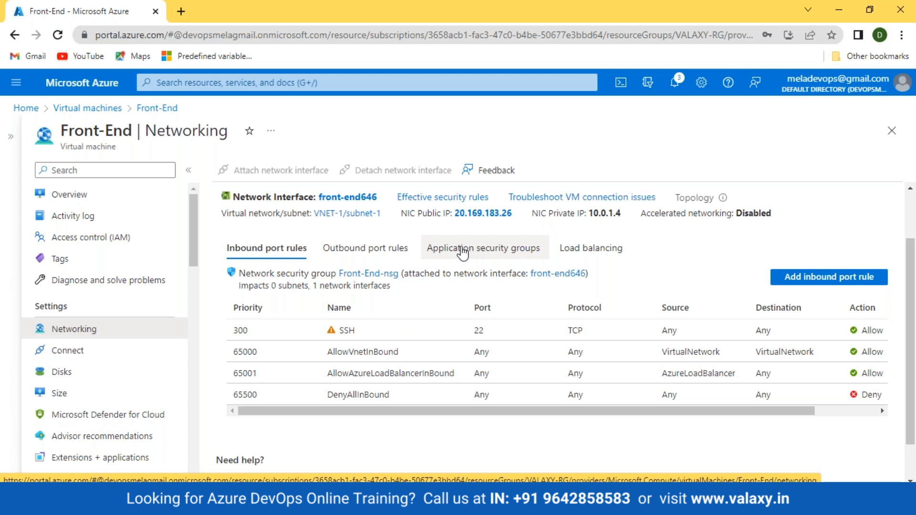
# Attach and save ASG-FE on the Front-End network interface, then circle ASG-FE on the diagram.
pyautogui.click(483, 251)
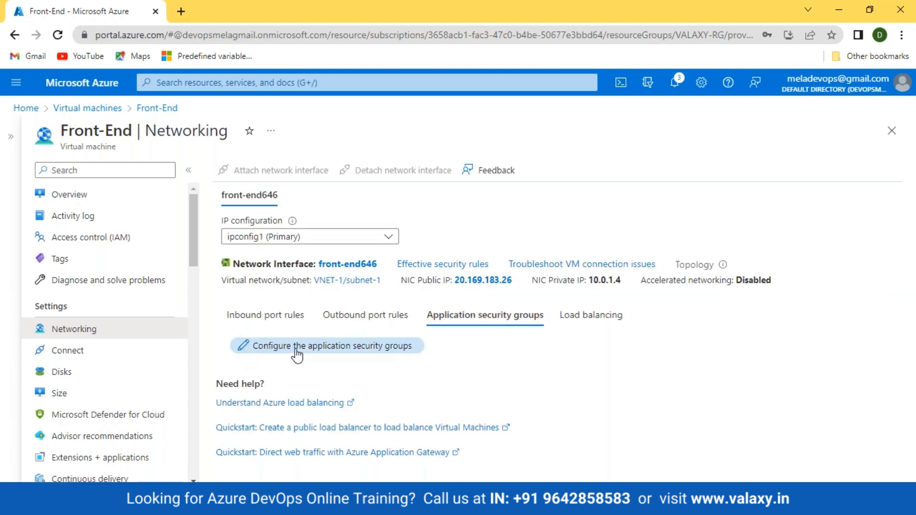
pyautogui.click(320, 351)
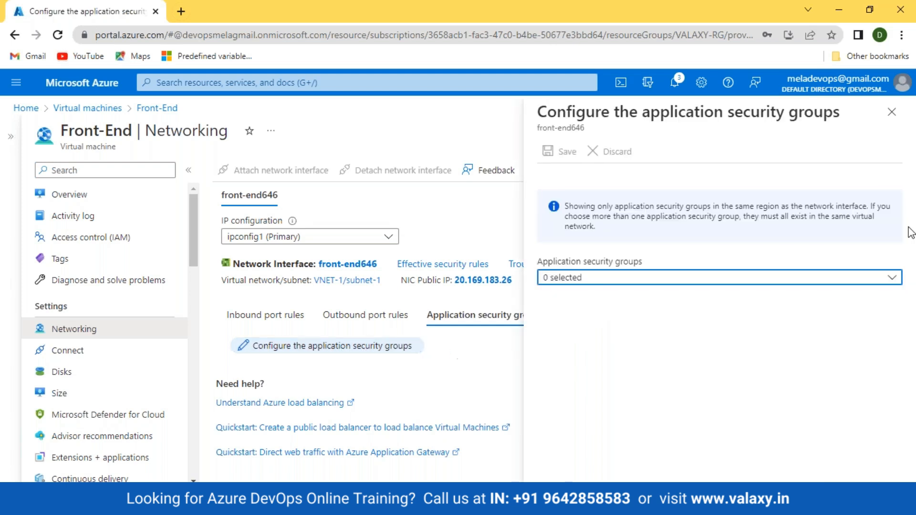
pyautogui.click(890, 281)
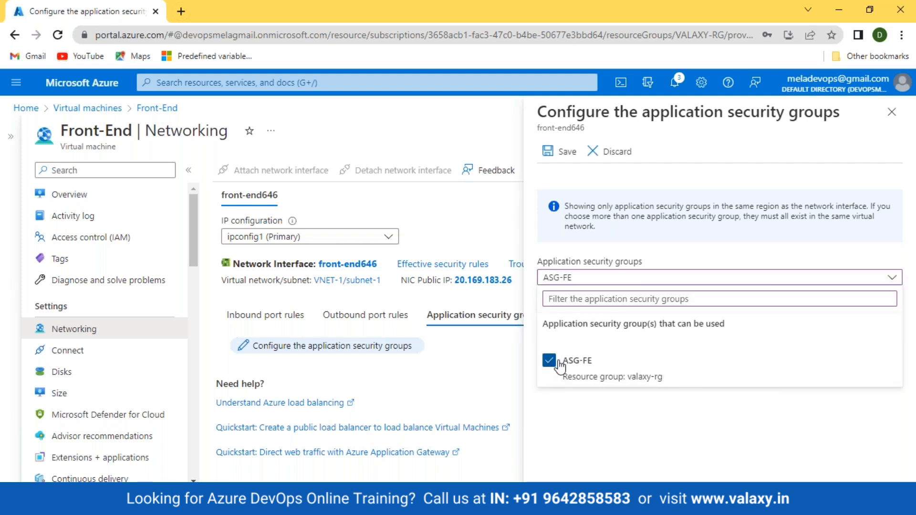
pyautogui.click(548, 151)
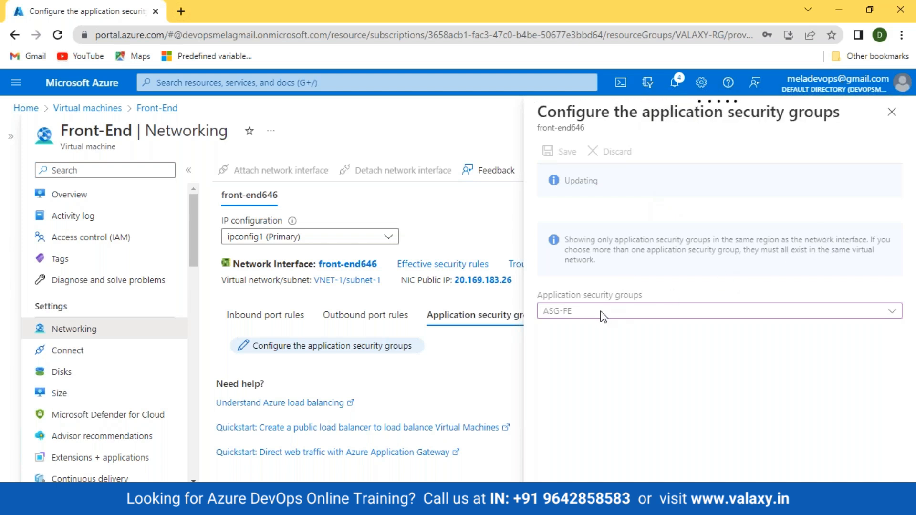
pyautogui.click(336, 500)
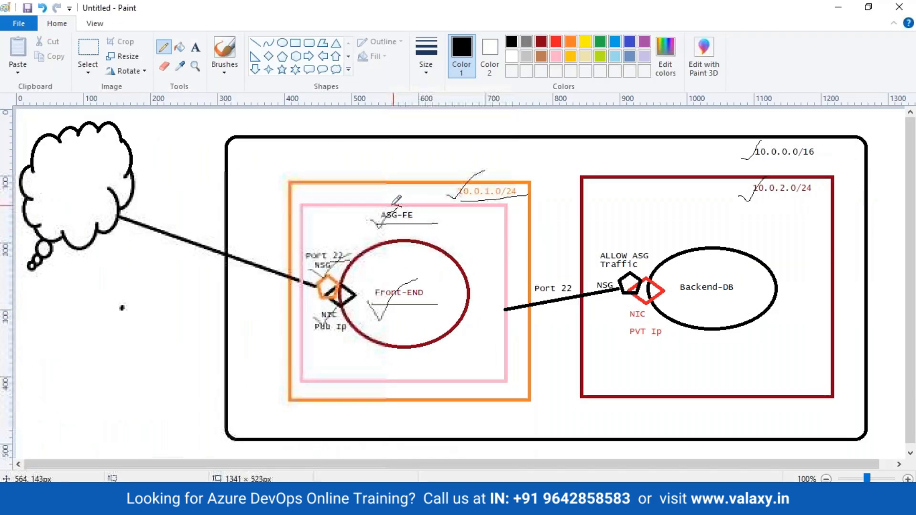
pyautogui.moveTo(399, 206)
pyautogui.mouseDown()
pyautogui.moveTo(393, 224)
pyautogui.moveTo(418, 215)
pyautogui.moveTo(390, 206)
pyautogui.moveTo(337, 269)
pyautogui.mouseUp()
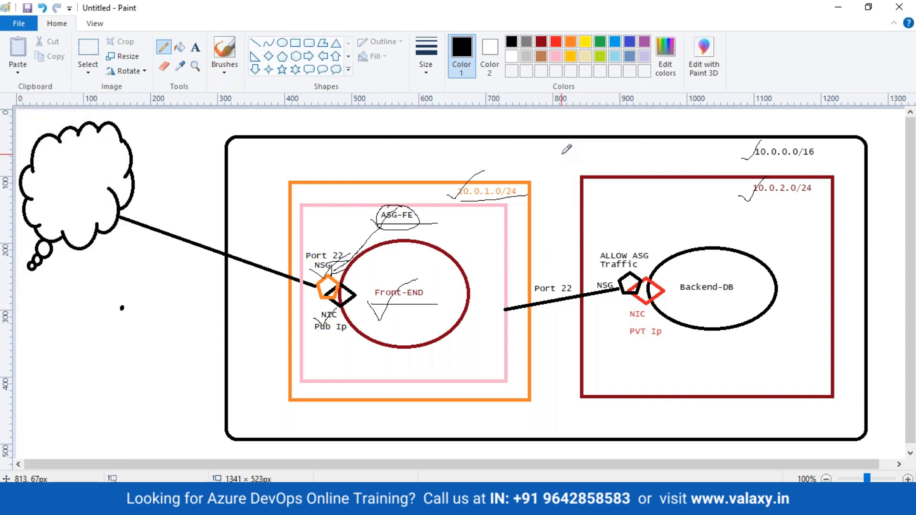
# Draw freehand lines below and above the front-end subnet, then return to Azure.
pyautogui.moveTo(548, 146)
pyautogui.mouseDown()
pyautogui.moveTo(556, 410)
pyautogui.moveTo(331, 424)
pyautogui.mouseUp()
pyautogui.moveTo(548, 147); pyautogui.dragTo(375, 165)
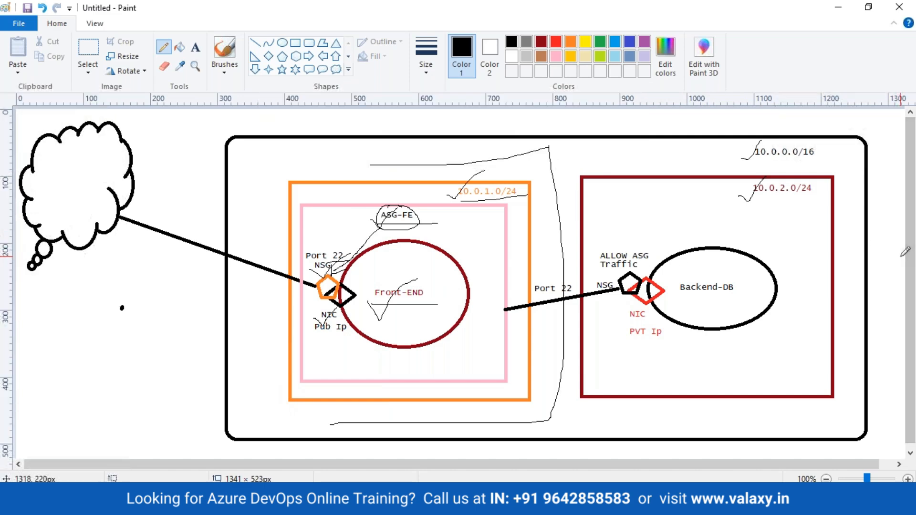
pyautogui.hotkey('alt', 'Tab')
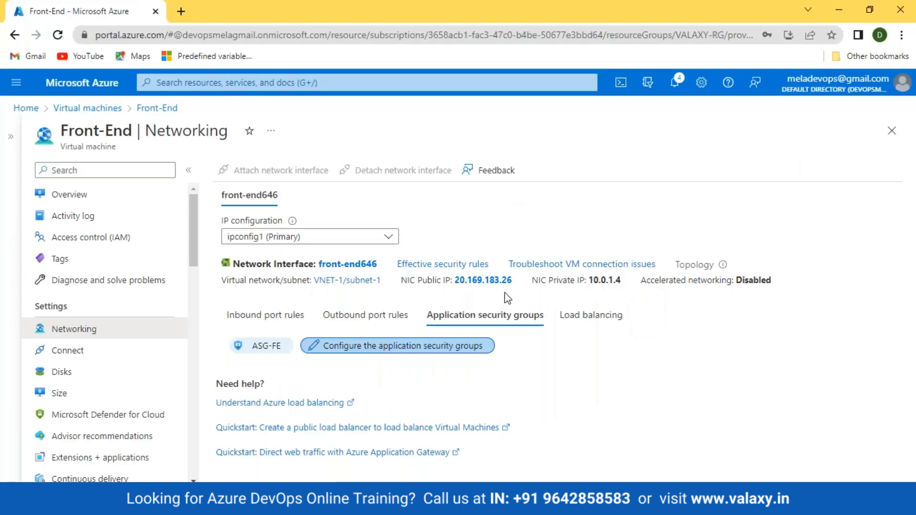
# Start creating a new Azure VM in valaxy-rg, named Back-End-DB.
pyautogui.click(26, 107)
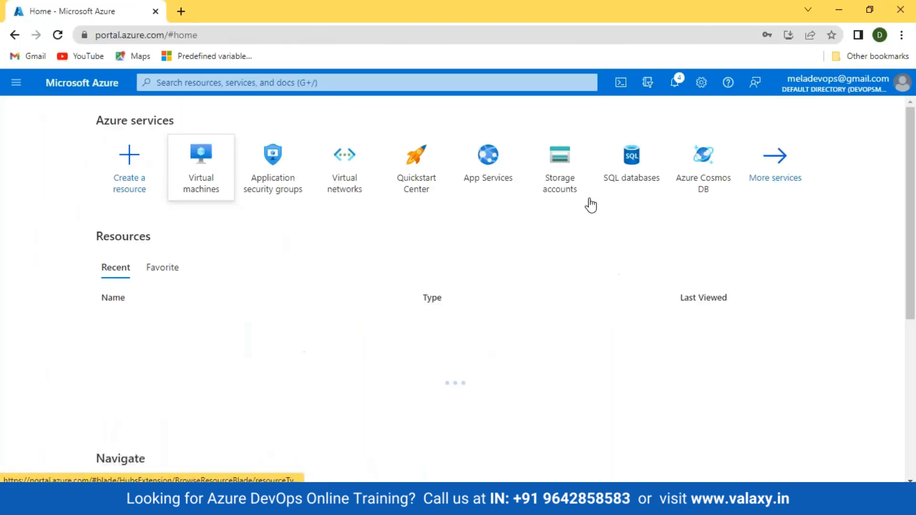
pyautogui.click(205, 174)
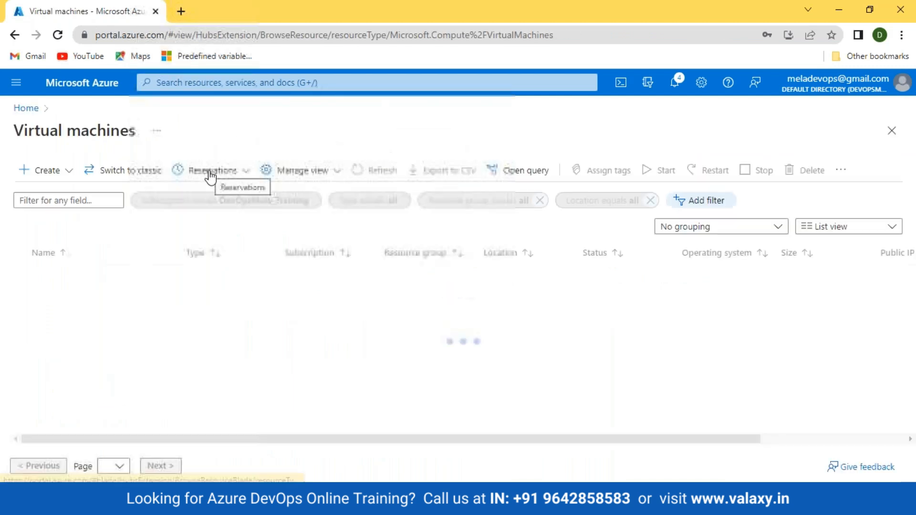
pyautogui.click(51, 196)
pyautogui.click(47, 170)
pyautogui.click(58, 200)
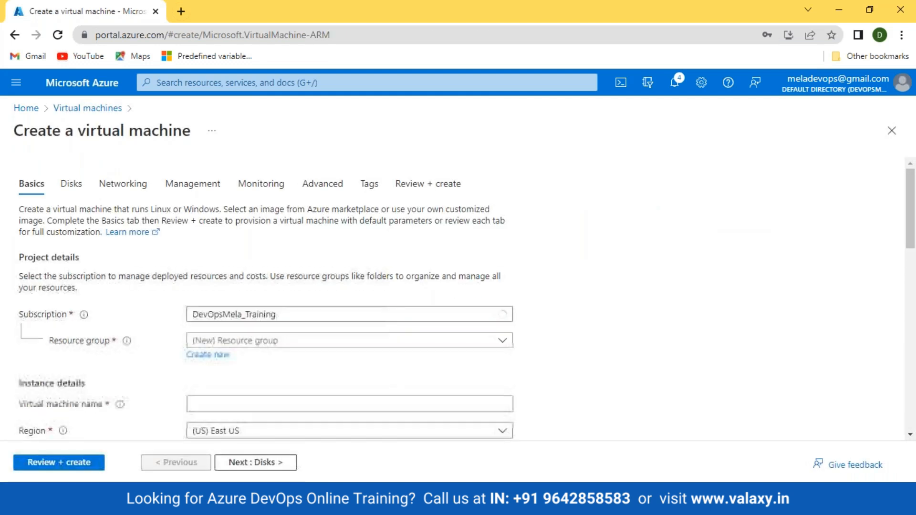
pyautogui.scroll(-3, 391, 304)
pyautogui.click(256, 209)
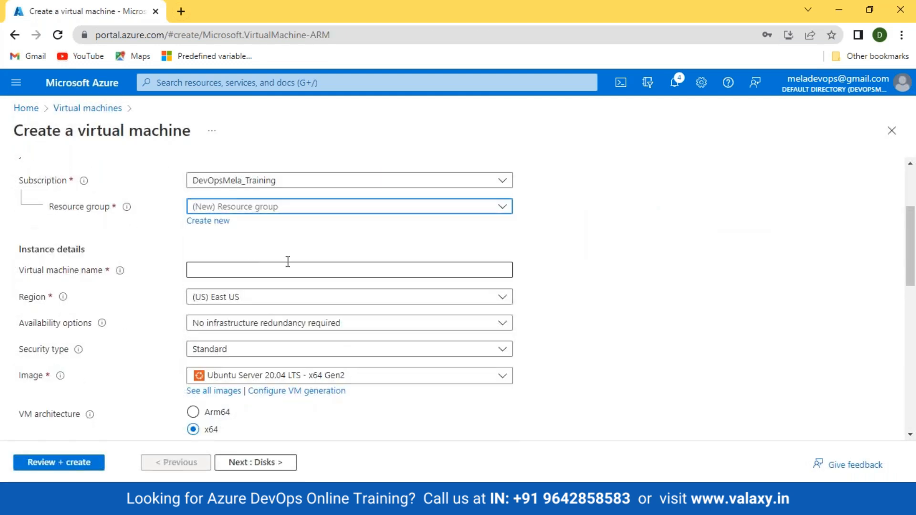
pyautogui.click(242, 270)
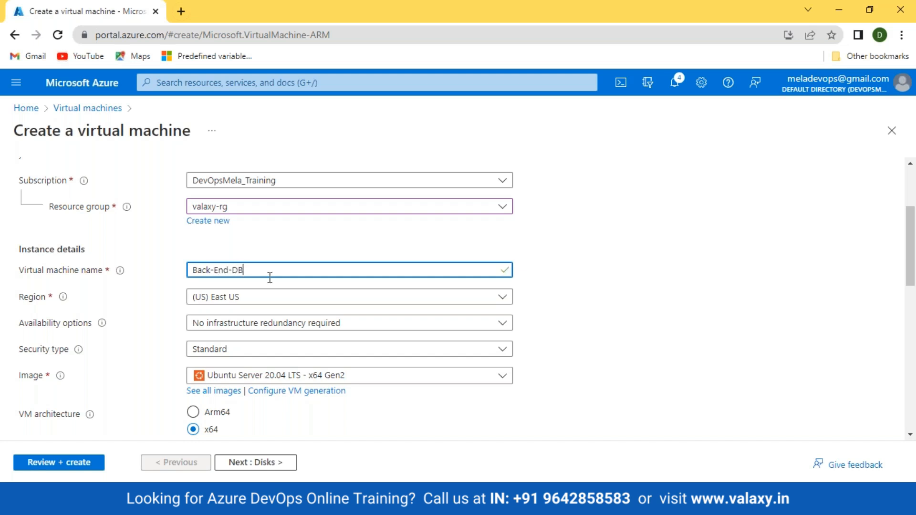
pyautogui.scroll(-5, 270, 278)
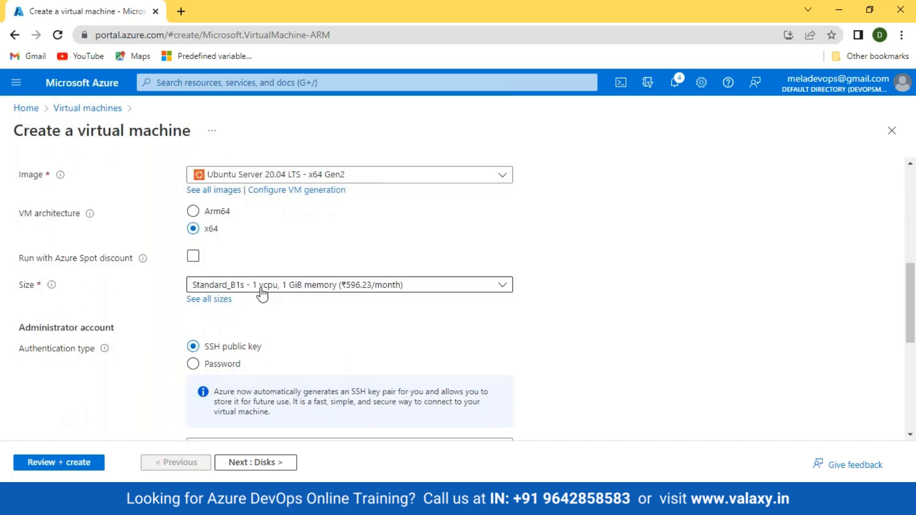
# Use password sign-in with administrator username and password, and set public inbound ports to None.
pyautogui.click(226, 363)
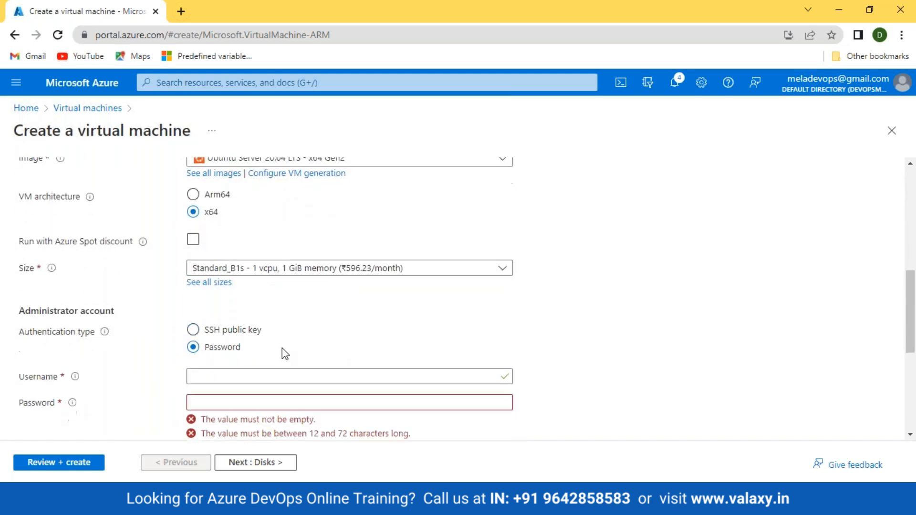
pyautogui.scroll(-3, 282, 351)
pyautogui.click(222, 258)
pyautogui.write('valaxy')
pyautogui.press('Tab')
pyautogui.write('•••••••••••••')
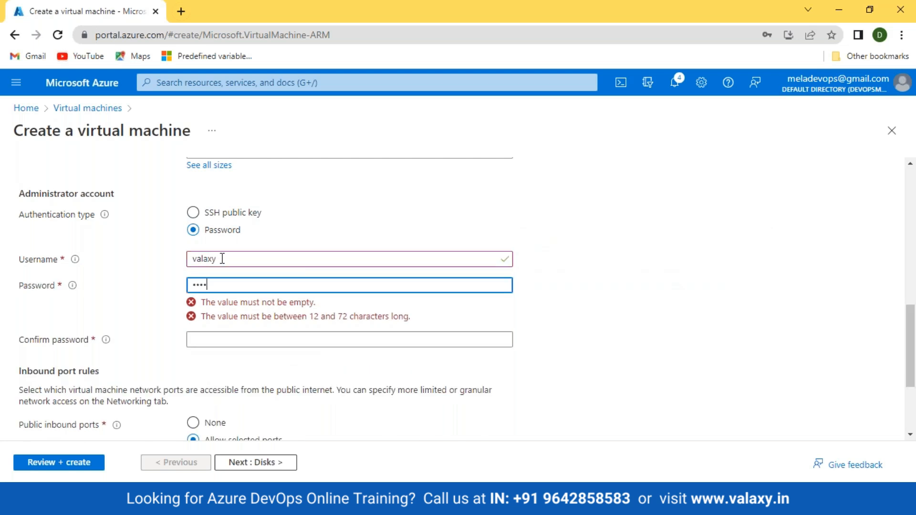
pyautogui.press('Tab')
pyautogui.write('•••••')
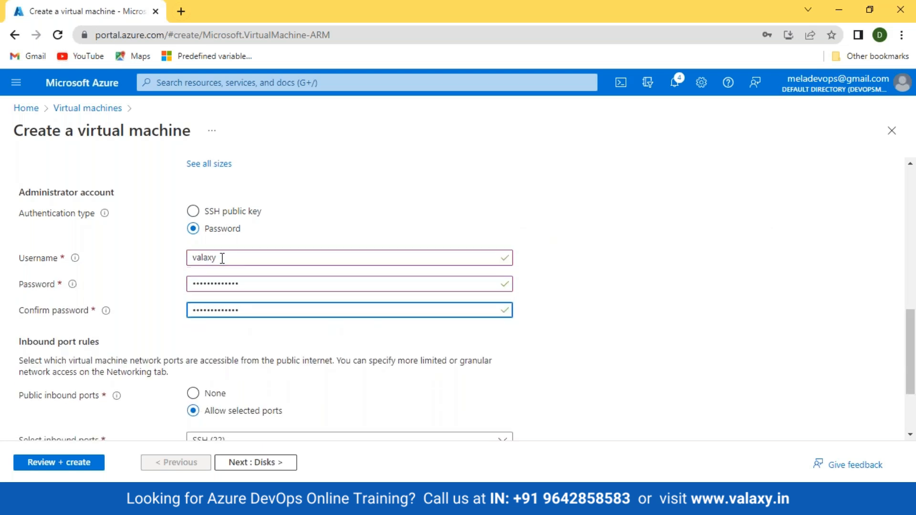
pyautogui.scroll(-2, 53, 330)
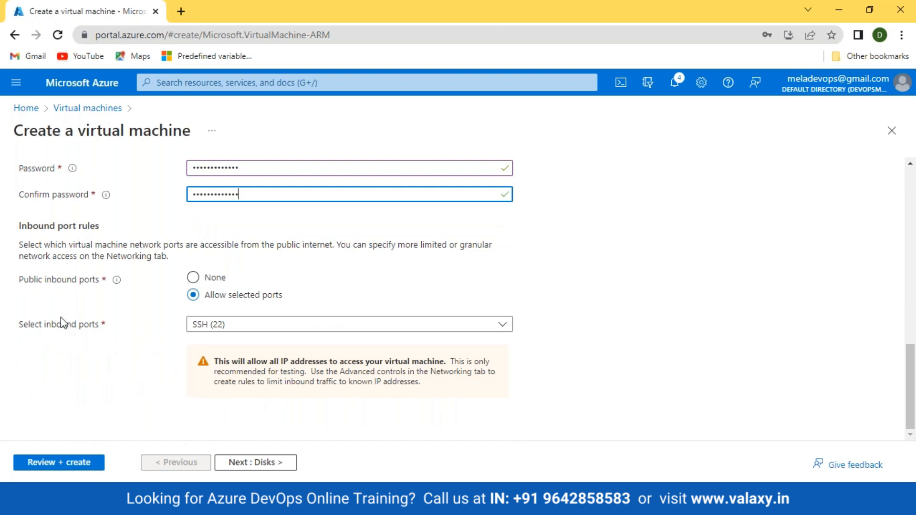
pyautogui.click(192, 281)
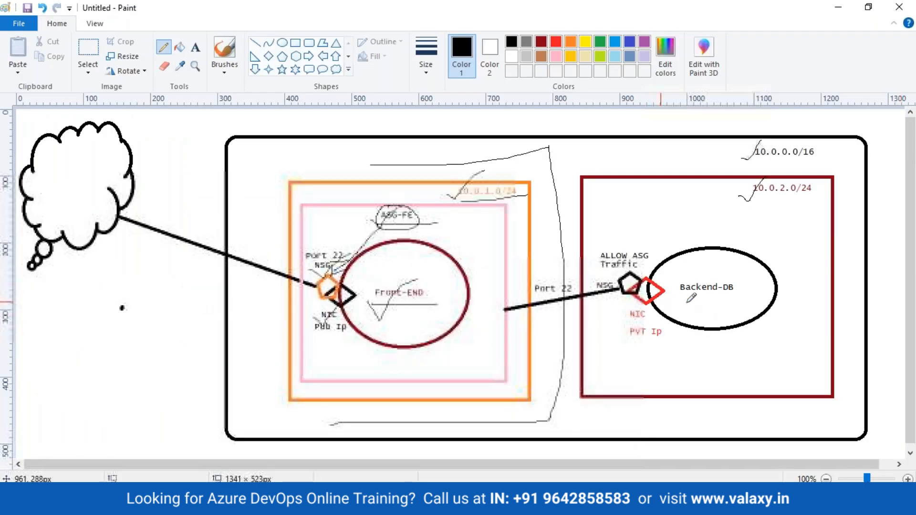
pyautogui.click(485, 500)
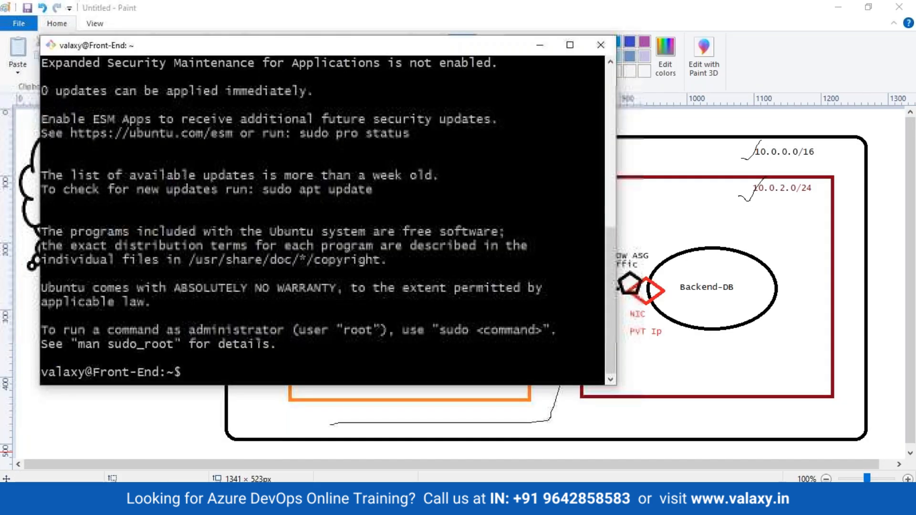
pyautogui.click(539, 46)
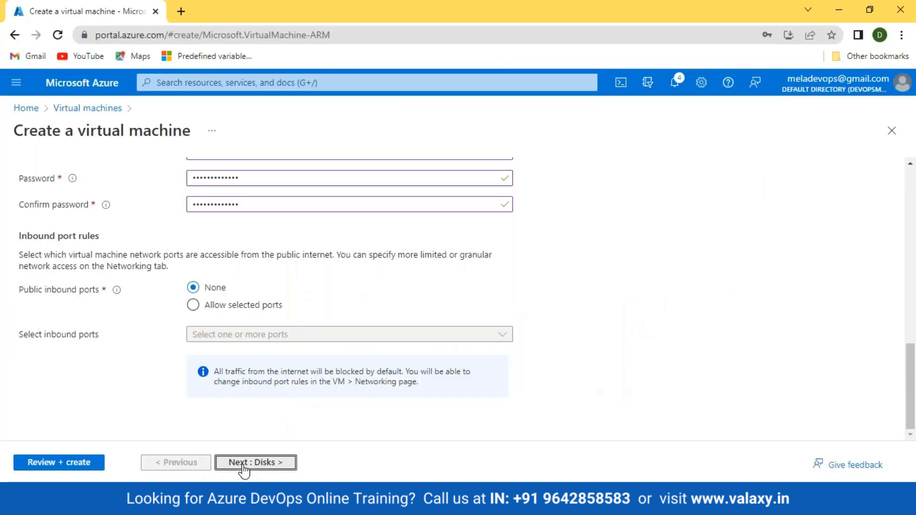
# Advance through Disks to Networking and inspect the subnet and virtual network lists.
pyautogui.click(244, 467)
pyautogui.click(260, 469)
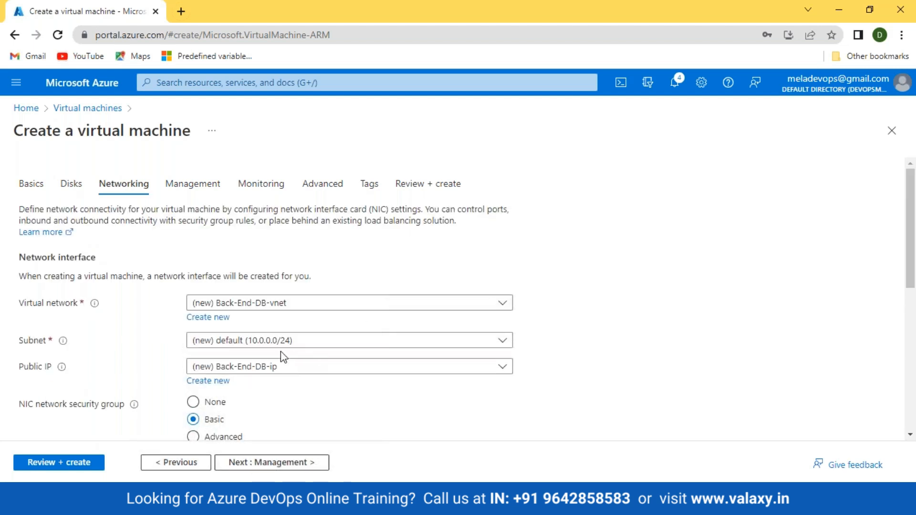
pyautogui.click(307, 342)
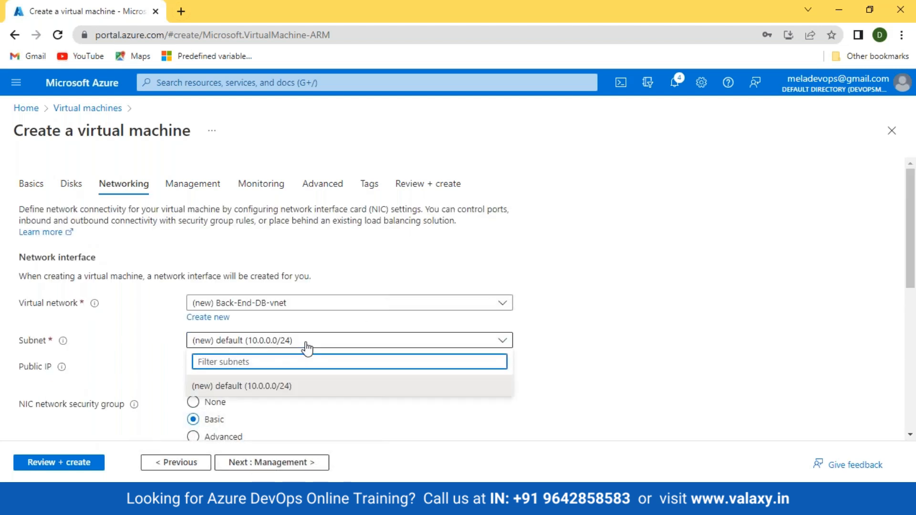
pyautogui.click(296, 308)
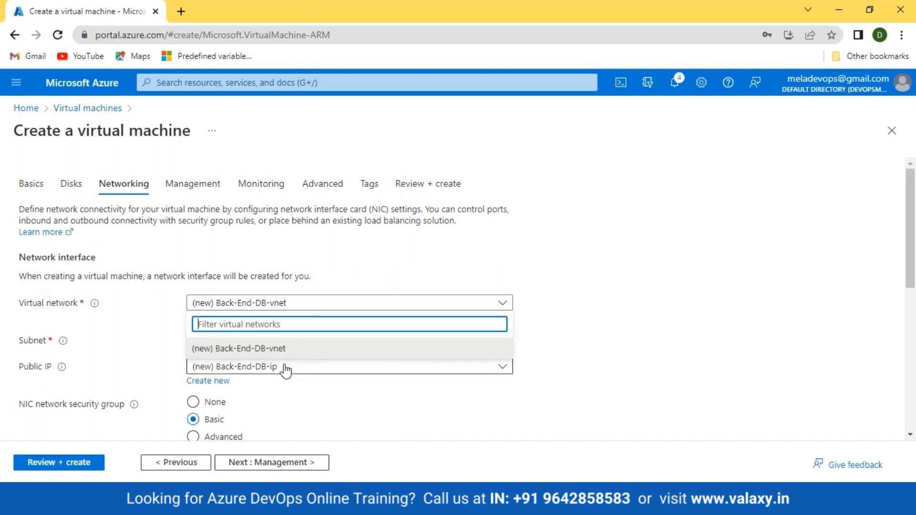
pyautogui.click(316, 405)
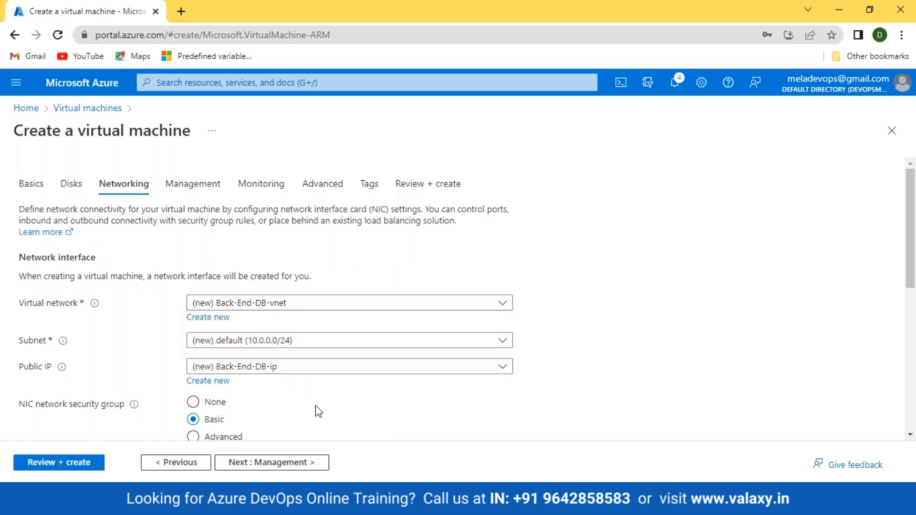
# Step back to Basics, then return to Networking and recheck the virtual network list.
pyautogui.click(179, 465)
pyautogui.click(180, 465)
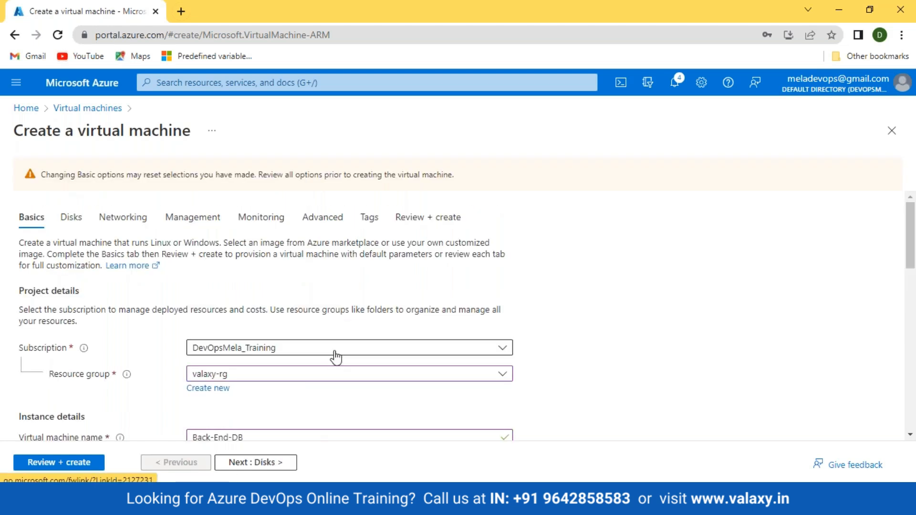
pyautogui.scroll(-4, 333, 355)
pyautogui.click(256, 463)
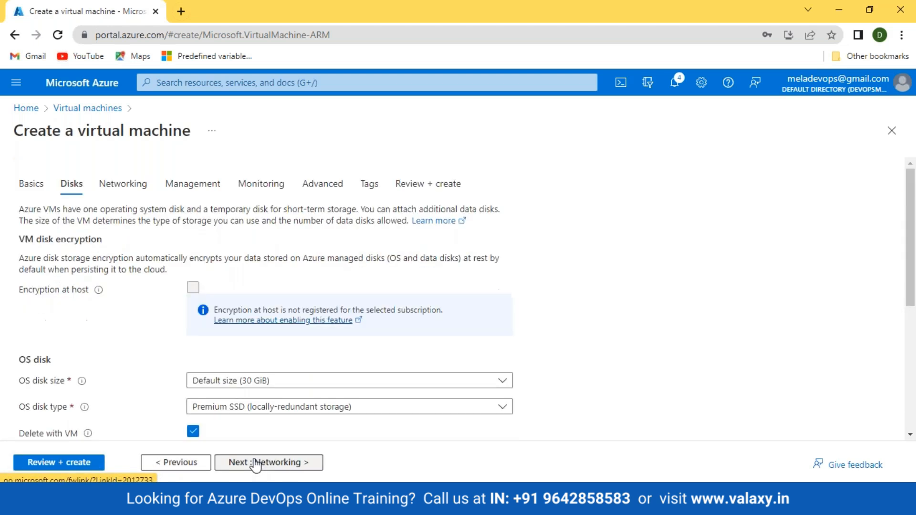
pyautogui.click(256, 463)
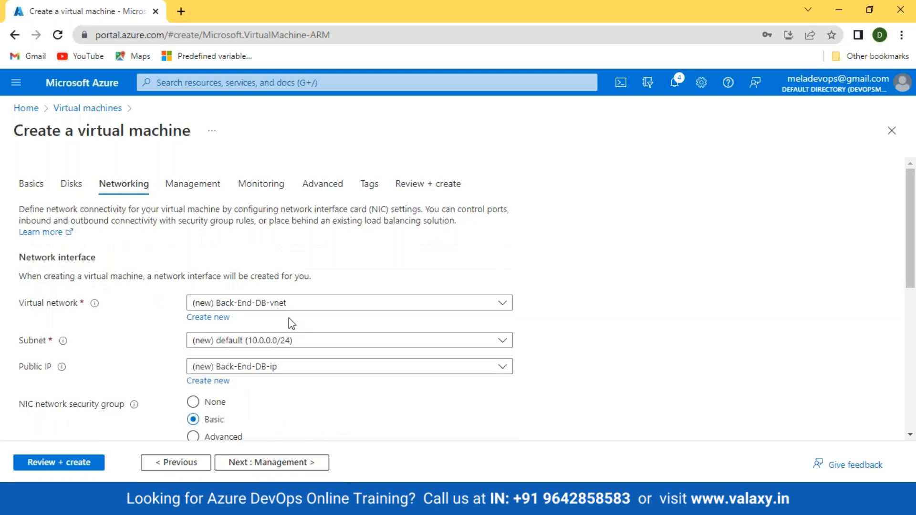
pyautogui.click(265, 305)
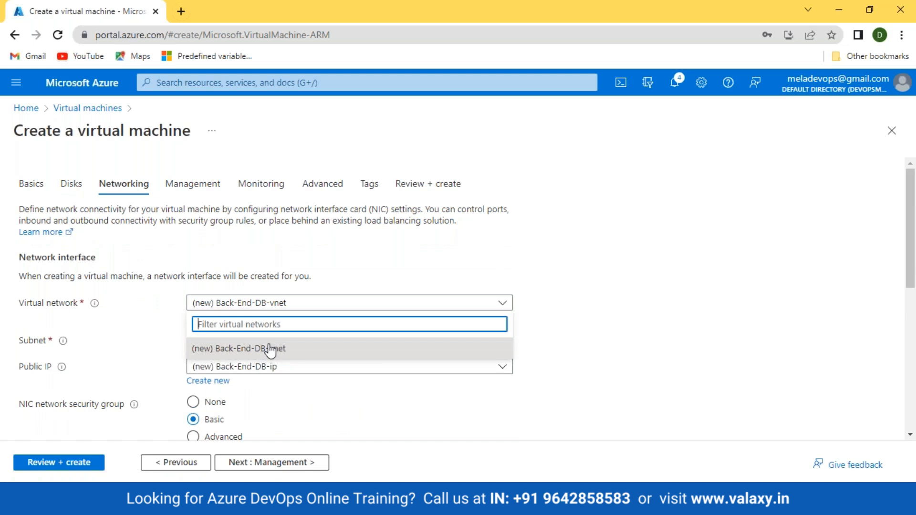
pyautogui.click(292, 394)
# Reopen the virtual network list once more, then leave the form for the portal dashboard.
pyautogui.scroll(-1, 292, 394)
pyautogui.scroll(-2, 296, 400)
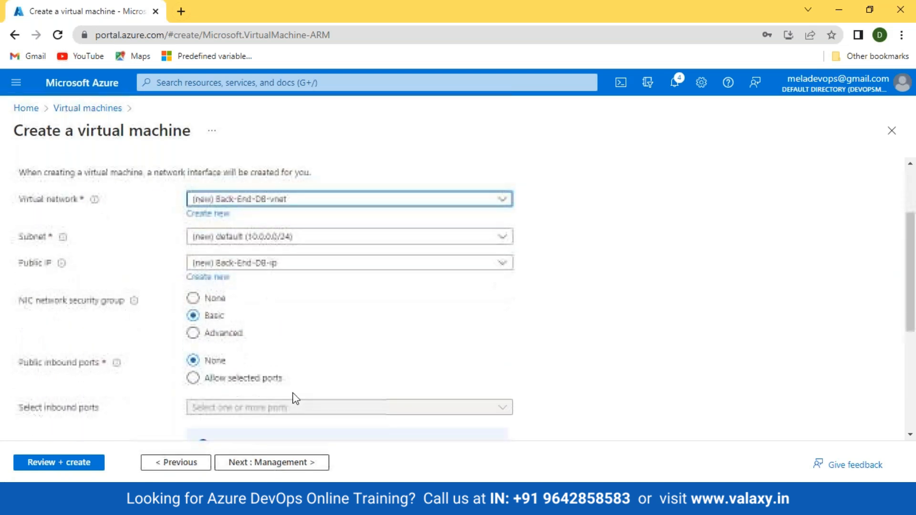
pyautogui.scroll(3, 302, 395)
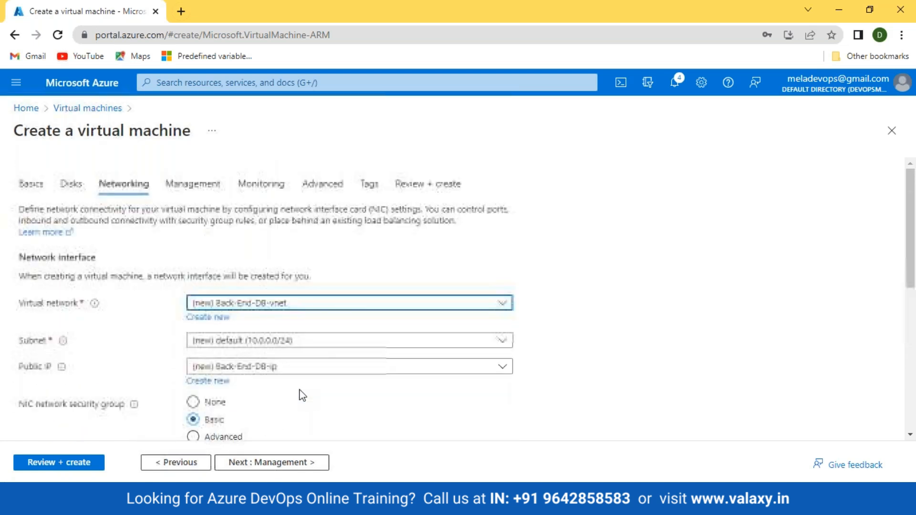
pyautogui.click(263, 302)
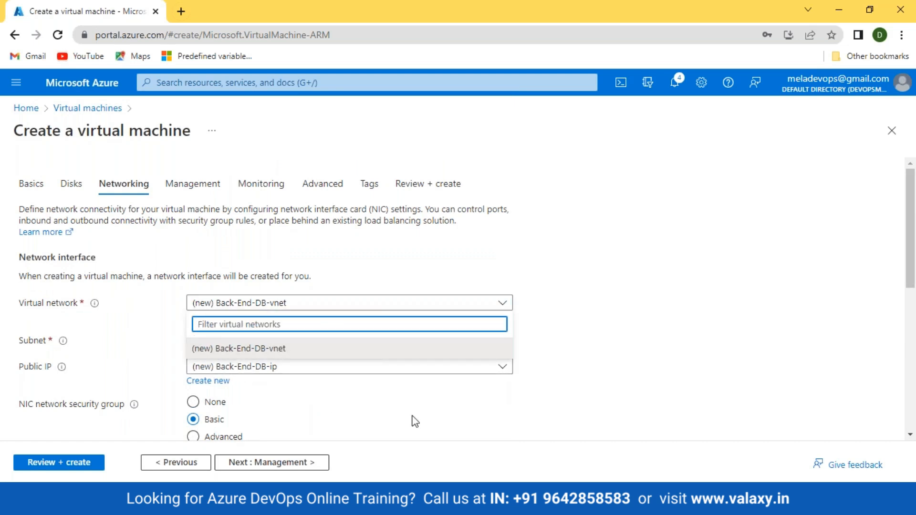
pyautogui.click(76, 87)
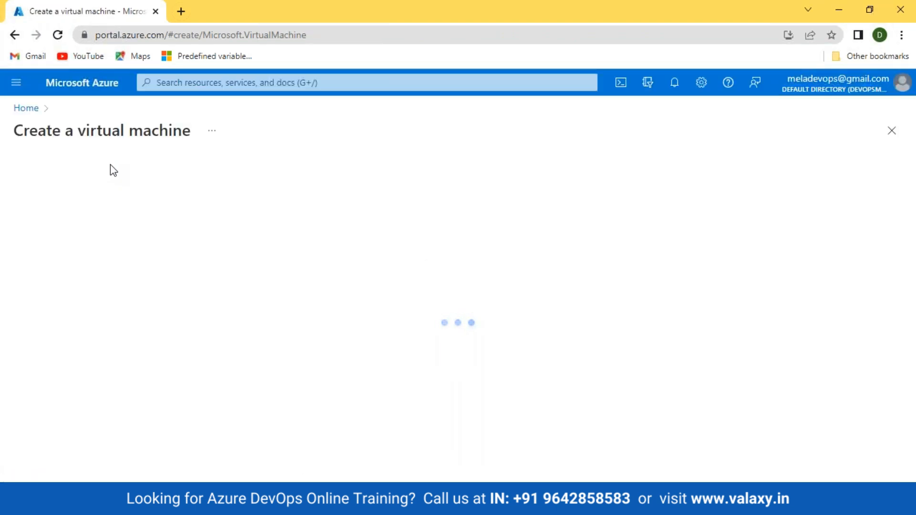
# Select the valaxy-rg resource group and find the Networking virtual network list empty.
pyautogui.scroll(-3, 157, 276)
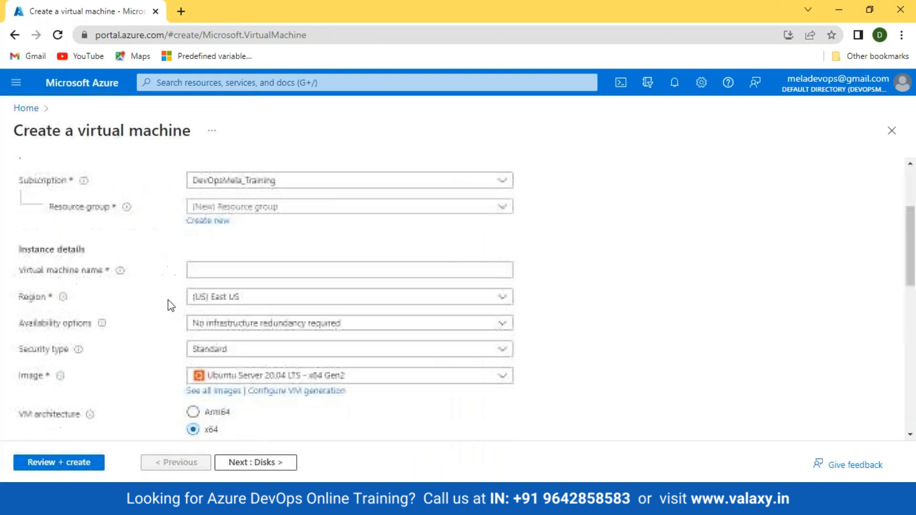
pyautogui.click(266, 206)
pyautogui.click(252, 268)
pyautogui.scroll(3, 163, 241)
pyautogui.click(125, 187)
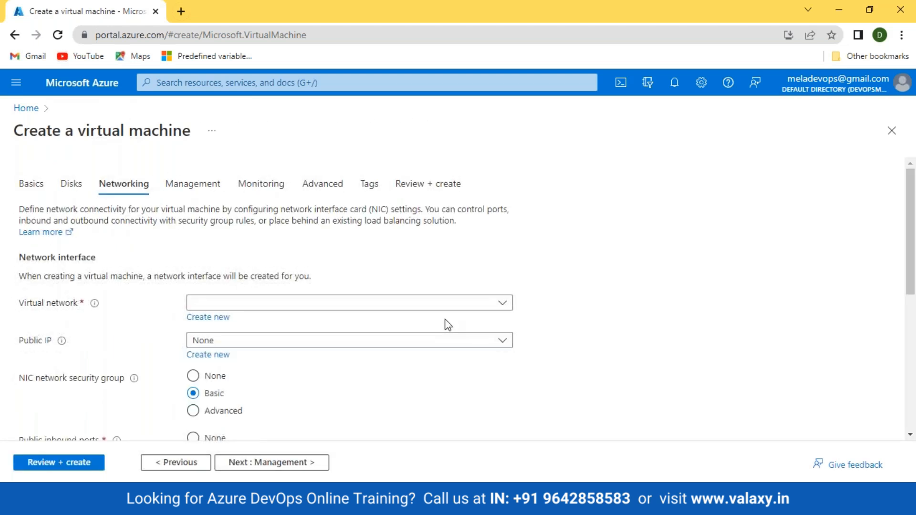
pyautogui.click(293, 306)
pyautogui.click(292, 307)
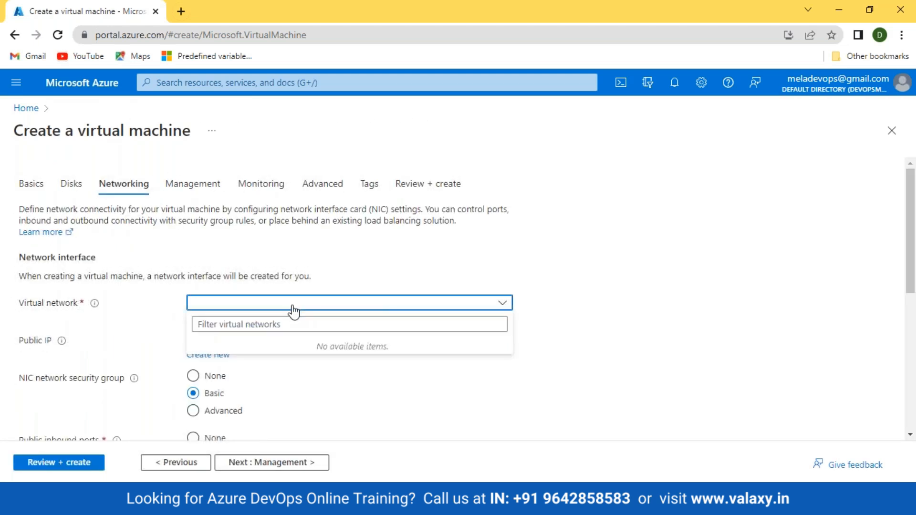
pyautogui.click(312, 308)
pyautogui.click(311, 303)
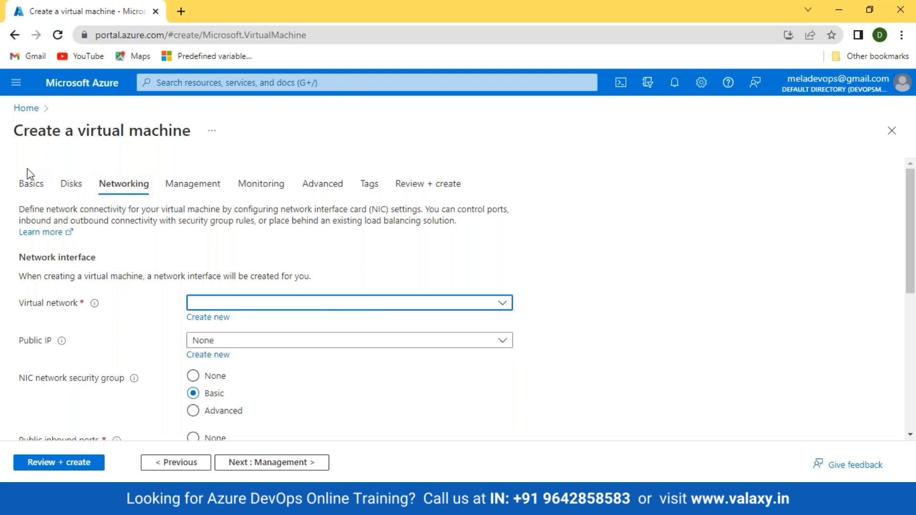
# Leave the VM form, discard the unsaved edits, and reload the portal home page.
pyautogui.click(29, 183)
pyautogui.scroll(-5, 379, 335)
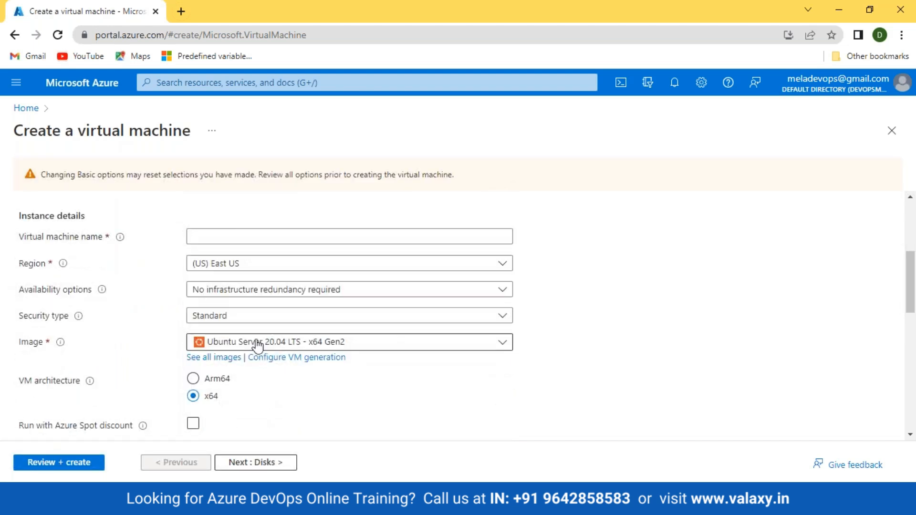
pyautogui.click(88, 85)
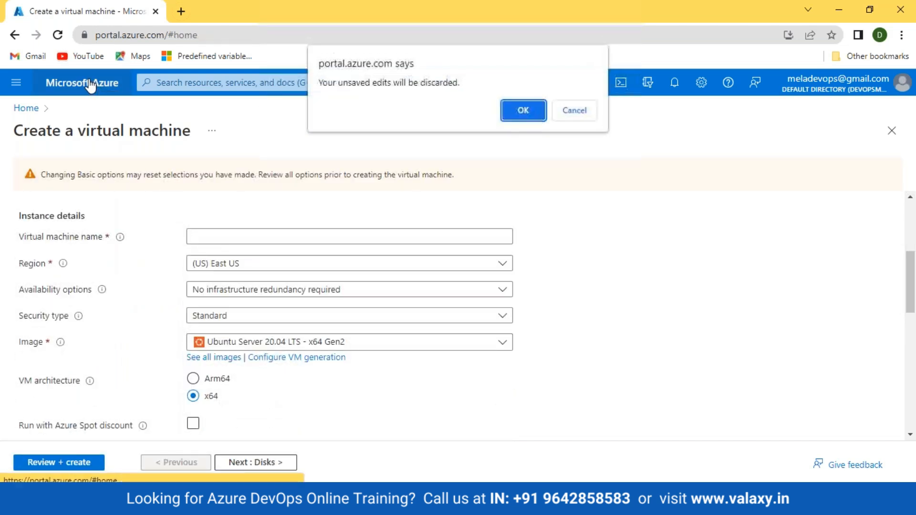
pyautogui.click(523, 110)
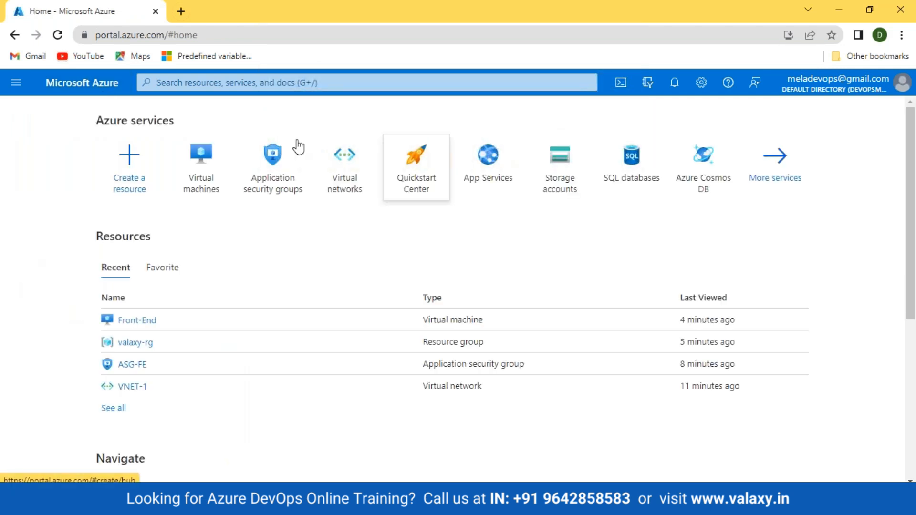
pyautogui.click(58, 35)
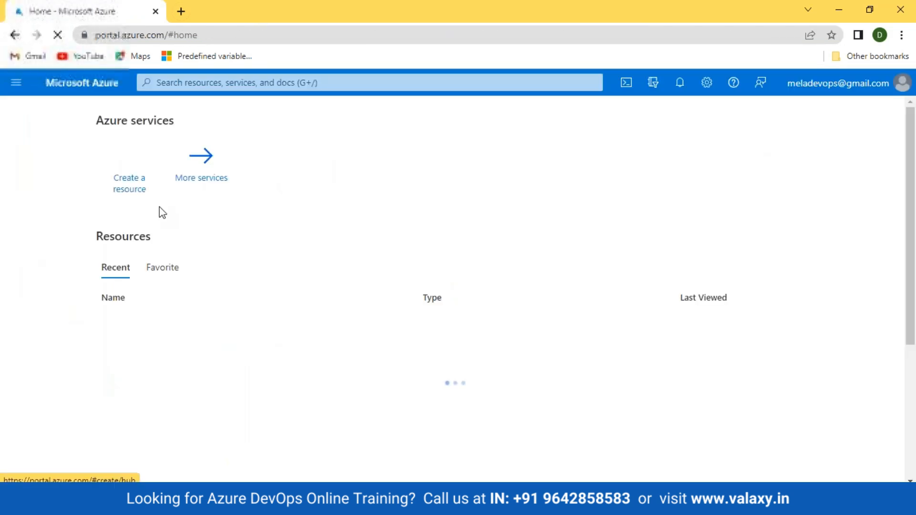
# Start a new Azure VM in valaxy-rg and find no virtual networks offered again.
pyautogui.click(211, 186)
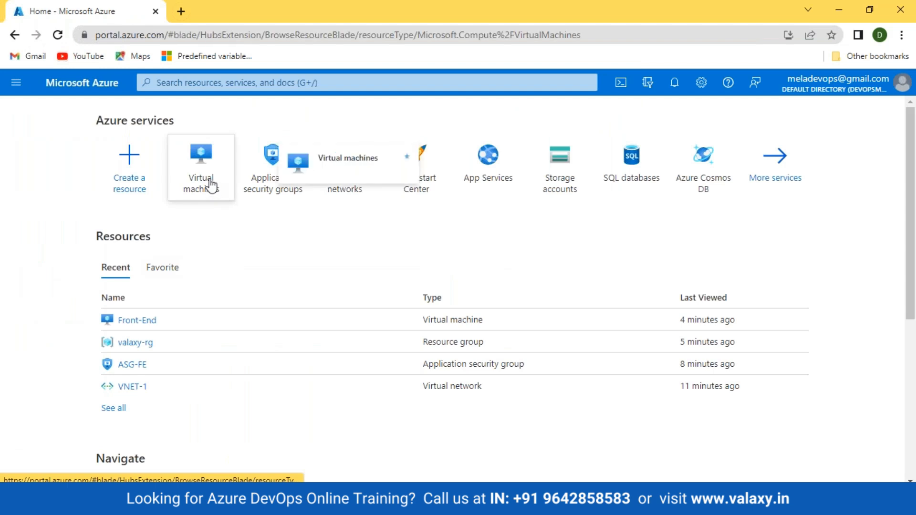
pyautogui.click(48, 171)
pyautogui.click(73, 202)
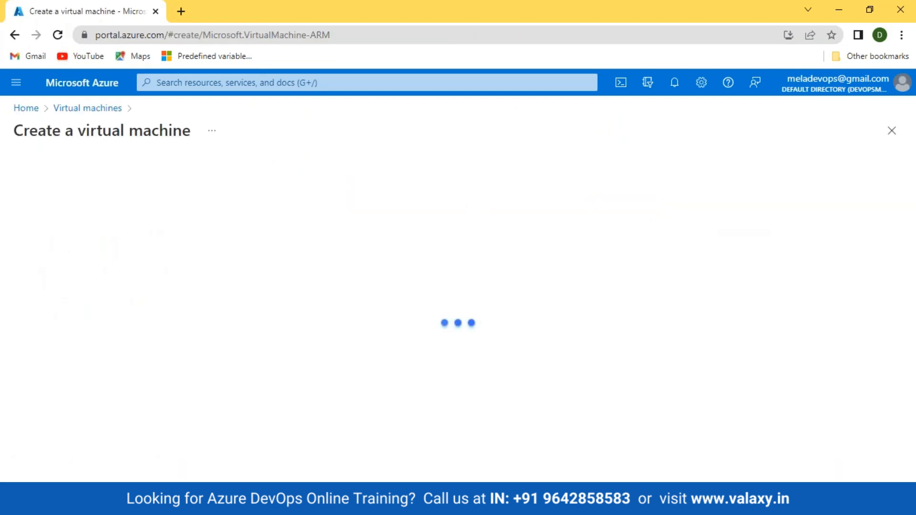
pyautogui.click(334, 342)
pyautogui.click(205, 407)
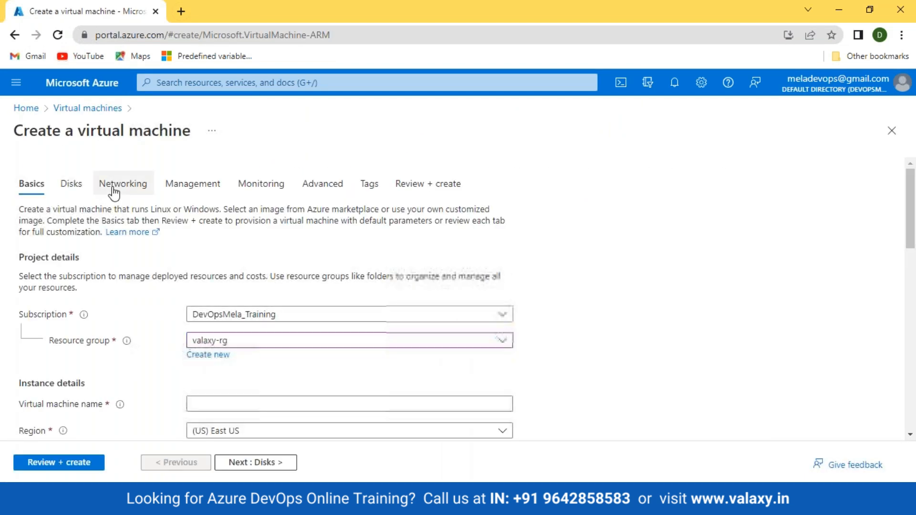
pyautogui.click(123, 184)
pyautogui.click(296, 303)
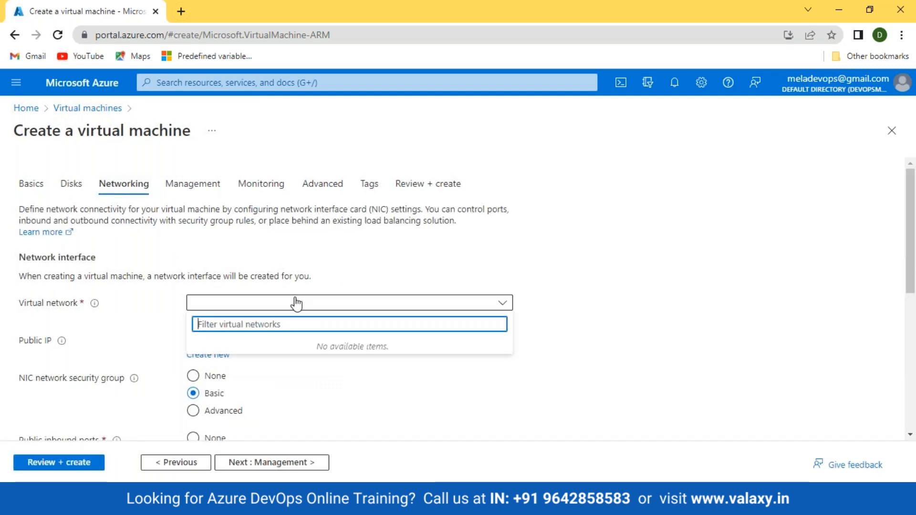
pyautogui.click(292, 303)
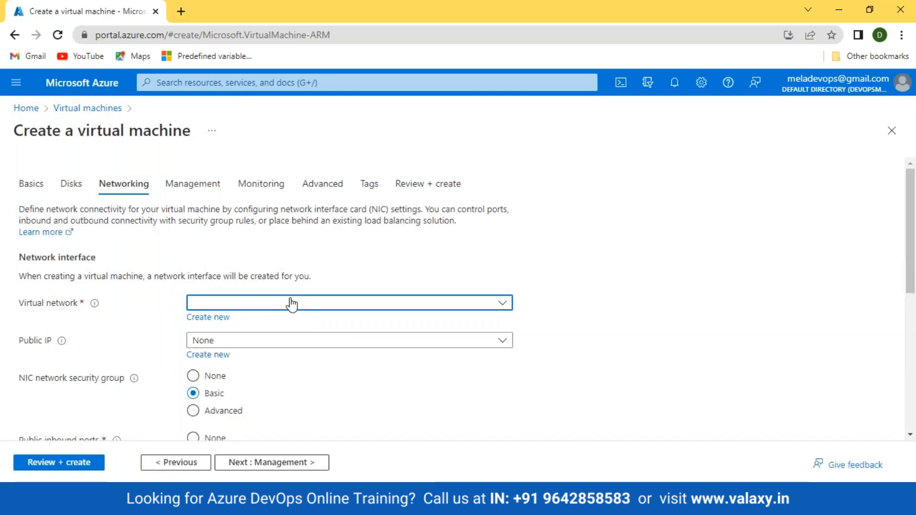
# Enter Back-End-DB as the virtual machine name on the Basics tab.
pyautogui.click(30, 185)
pyautogui.scroll(-4, 231, 241)
pyautogui.click(231, 237)
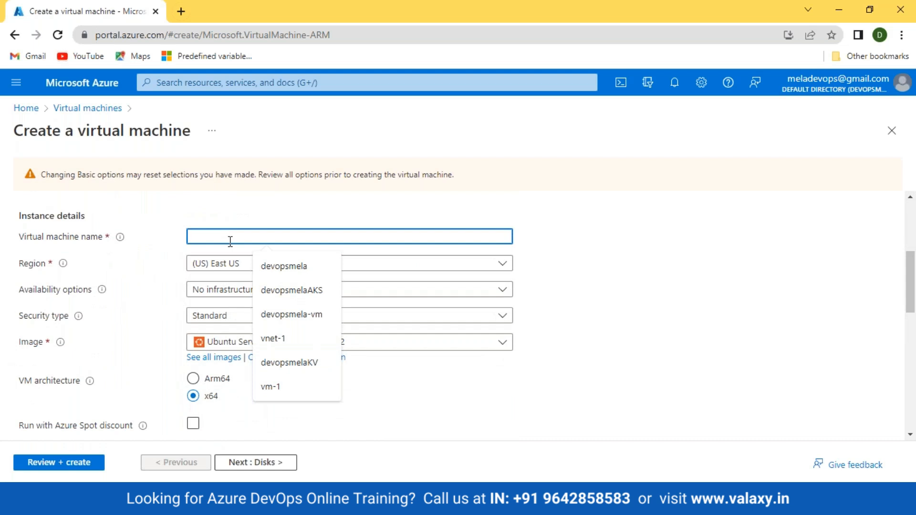
pyautogui.write('back')
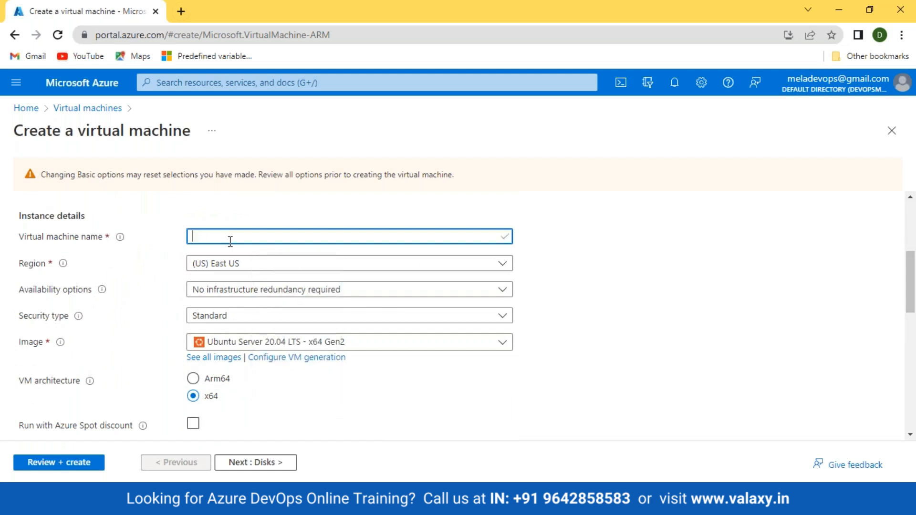
pyautogui.write('Back-End-DB')
# On Networking, set the public IP to None while the virtual network list stays empty.
pyautogui.scroll(5, 230, 242)
pyautogui.click(124, 214)
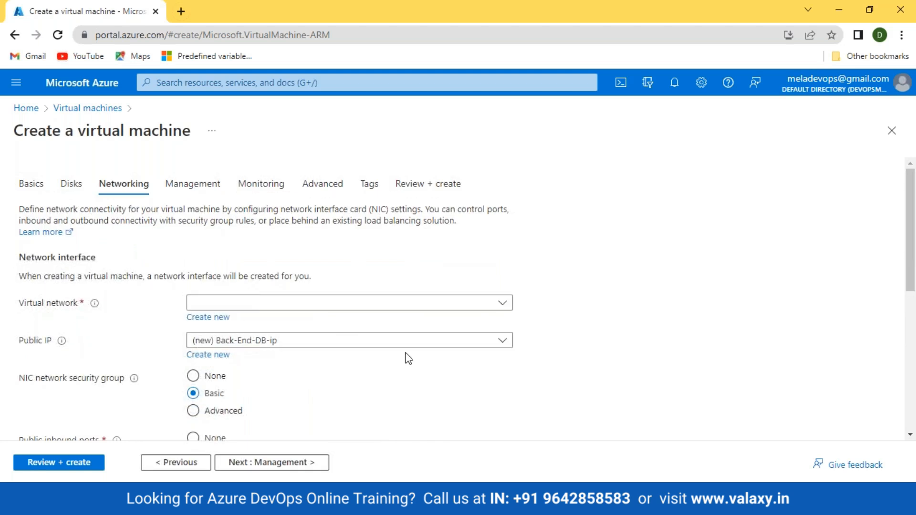
pyautogui.click(336, 309)
pyautogui.click(338, 310)
pyautogui.click(292, 341)
pyautogui.click(292, 341)
pyautogui.click(293, 341)
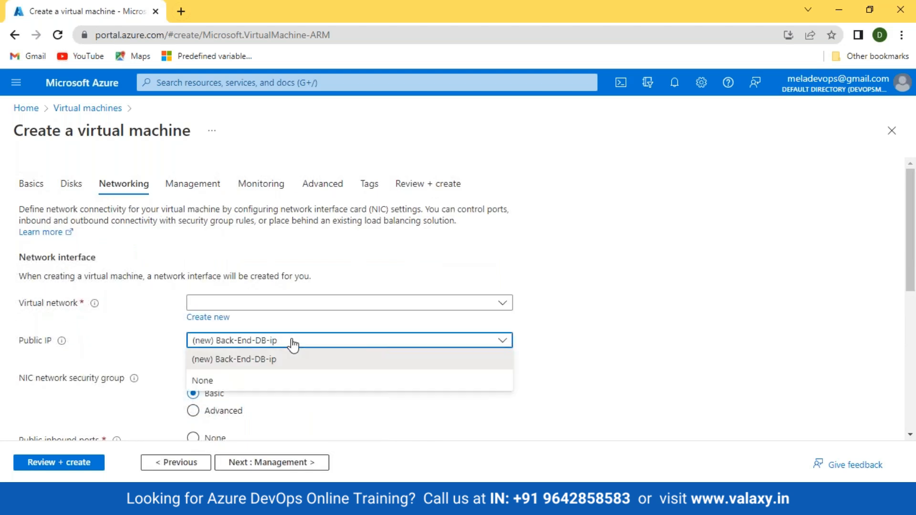
pyautogui.click(243, 385)
# Recheck the empty virtual network list, then leave the form and discard the edits.
pyautogui.click(288, 311)
pyautogui.click(402, 402)
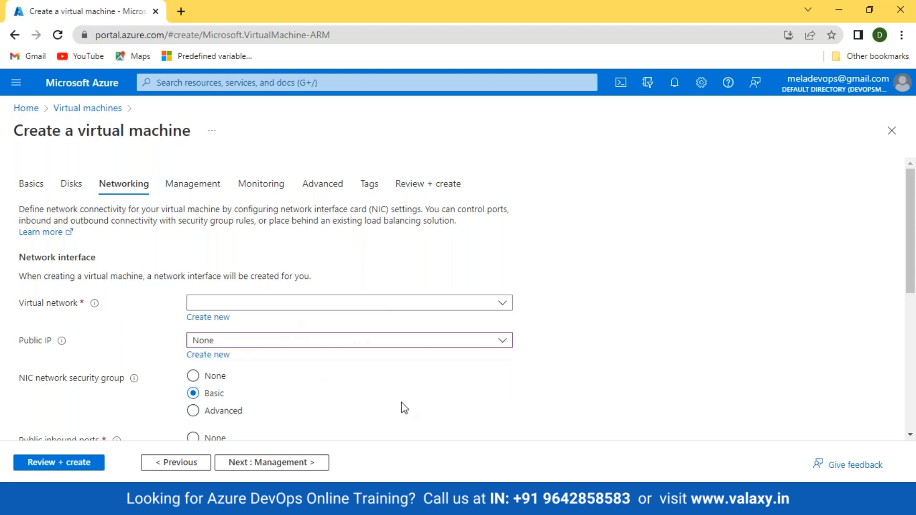
pyautogui.click(89, 86)
pyautogui.click(523, 107)
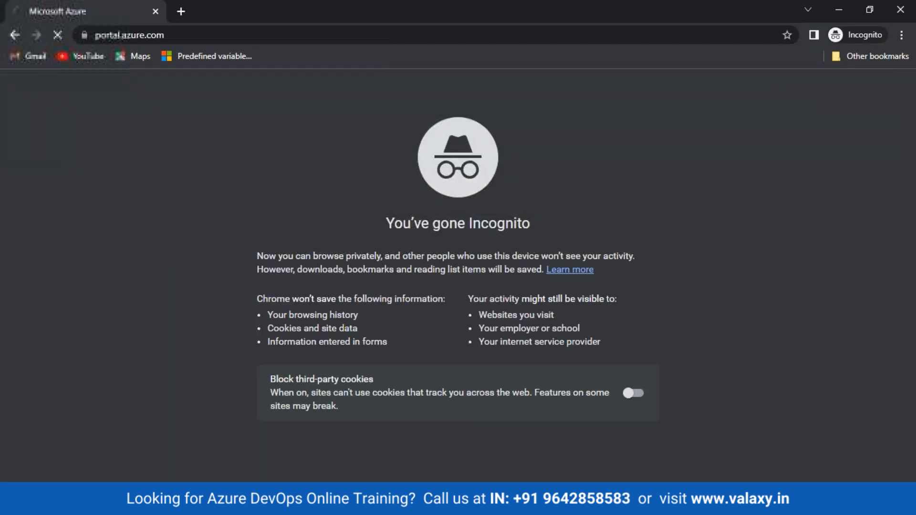
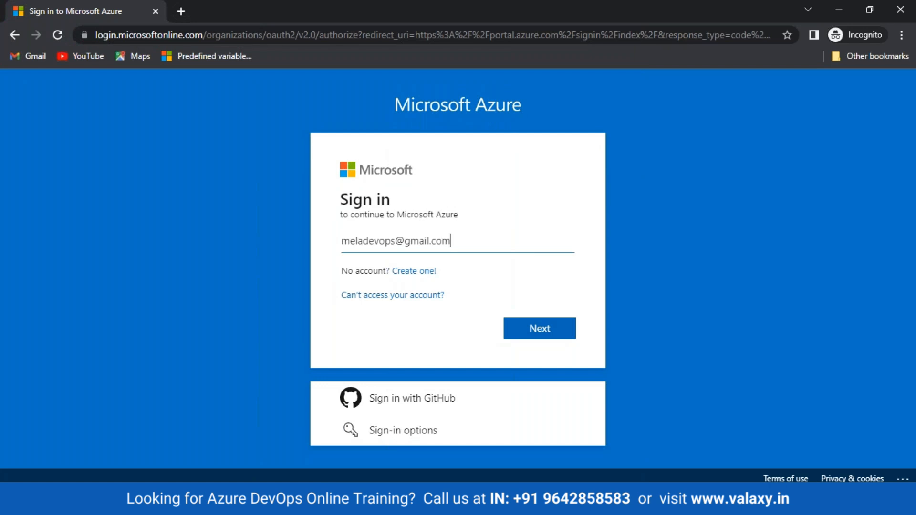
# Sign back in with the account e-mail and password.
pyautogui.press('Return')
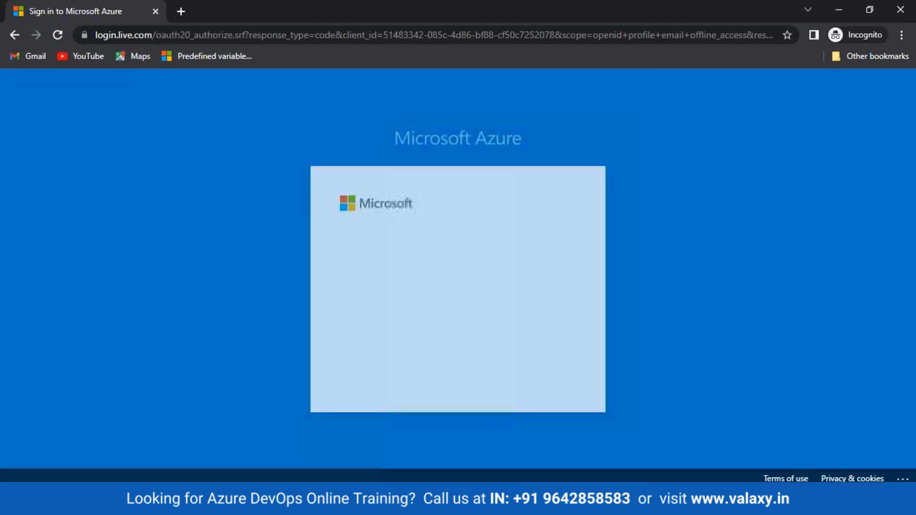
pyautogui.write('********')
pyautogui.press('Return')
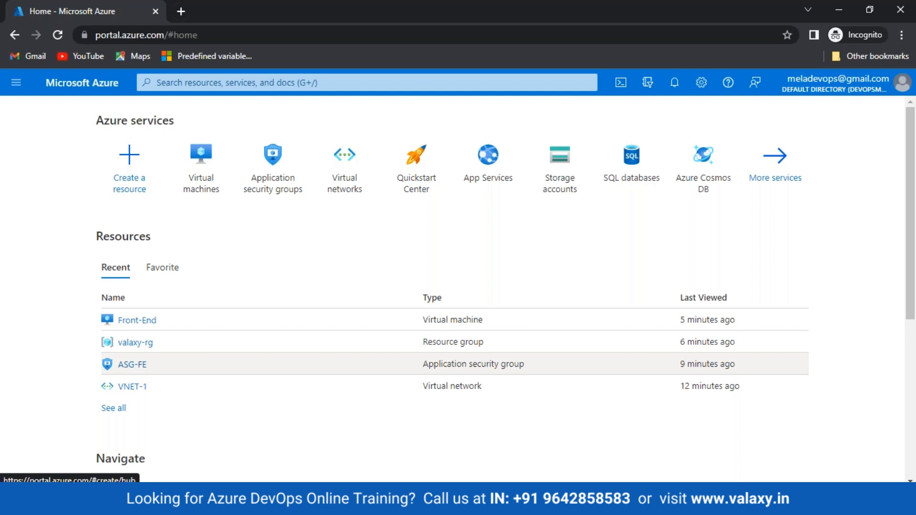
# Start a new Azure virtual machine from the Virtual machines list.
pyautogui.click(209, 177)
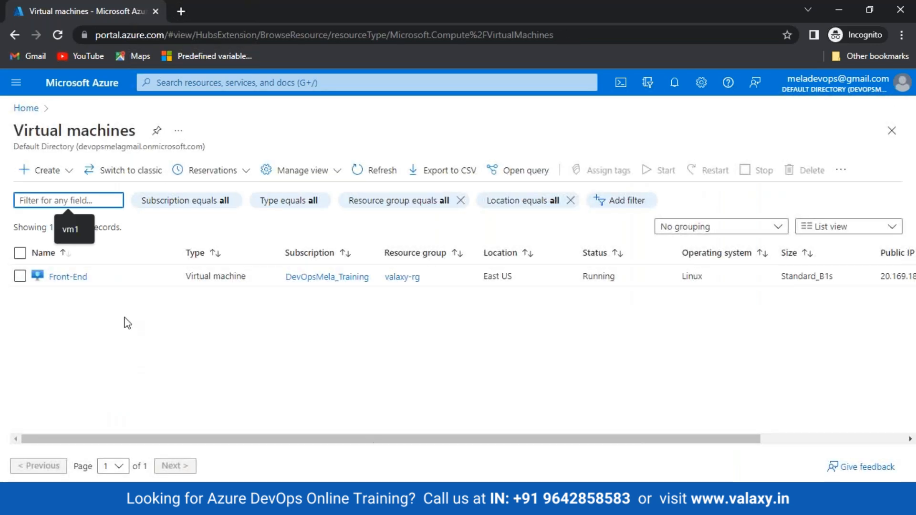
pyautogui.click(48, 171)
pyautogui.click(58, 200)
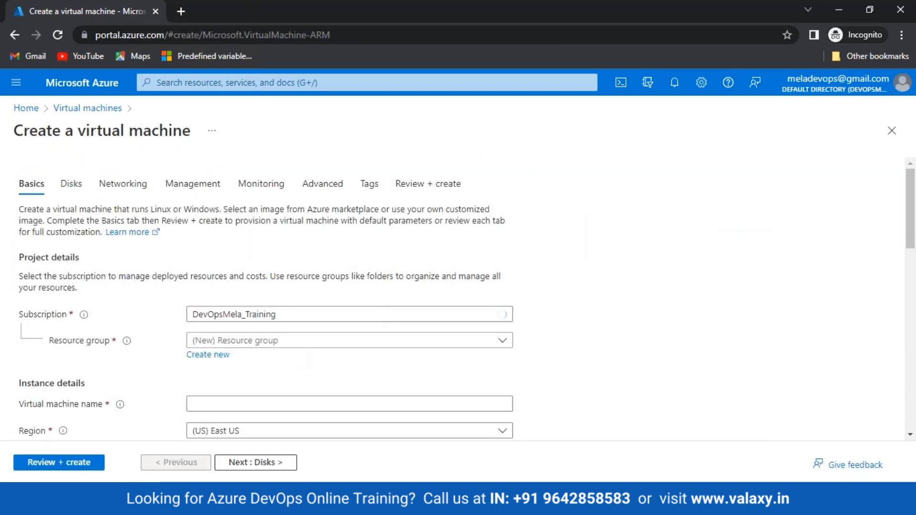
# Place the VM in the valaxy-rg resource group and name it Backend-DB.
pyautogui.click(286, 340)
pyautogui.click(273, 407)
pyautogui.scroll(-3, 596, 367)
pyautogui.click(249, 269)
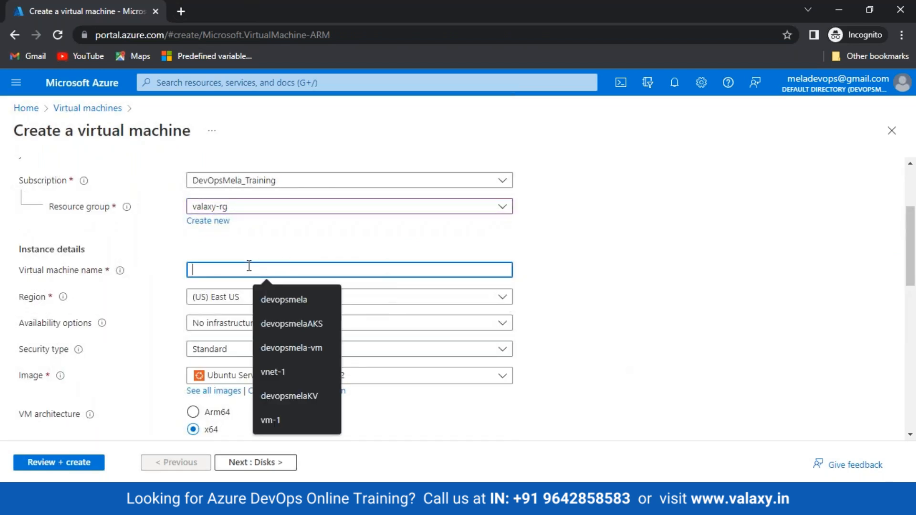
pyautogui.write('Backen')
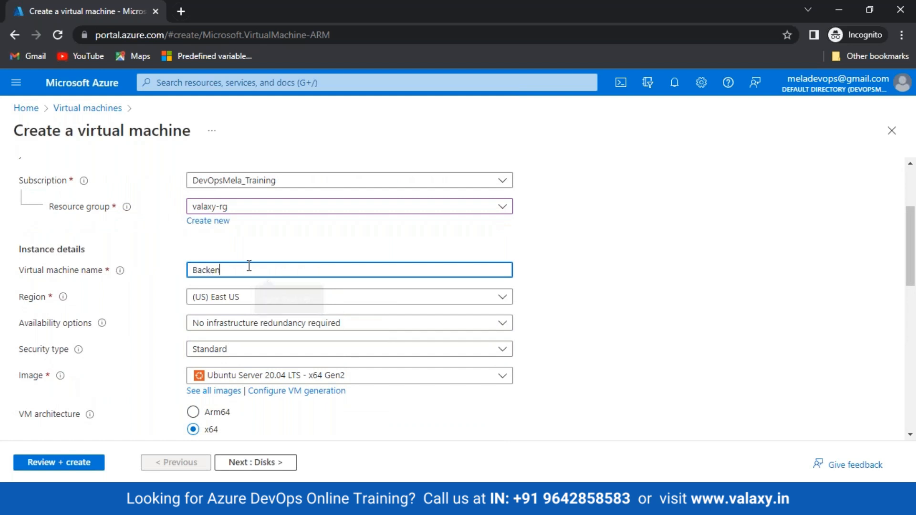
pyautogui.write('d-DB')
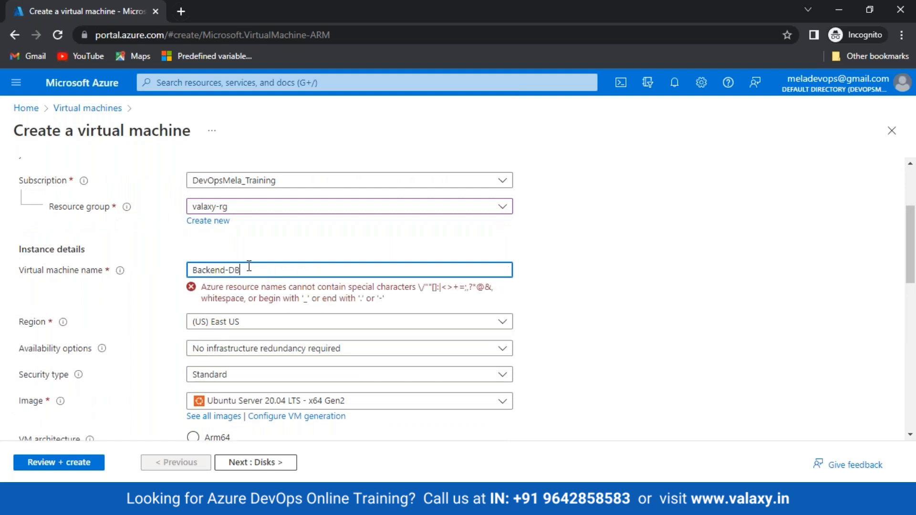
# Choose password authentication and fill in the admin username, password and confirmation.
pyautogui.scroll(-3, 233, 359)
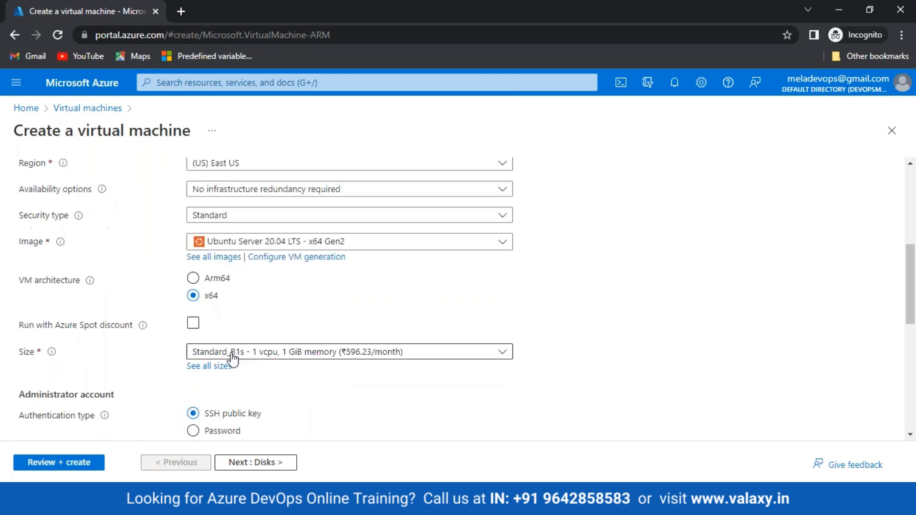
pyautogui.scroll(-3, 201, 357)
pyautogui.click(191, 293)
pyautogui.scroll(-1, 260, 310)
pyautogui.click(233, 259)
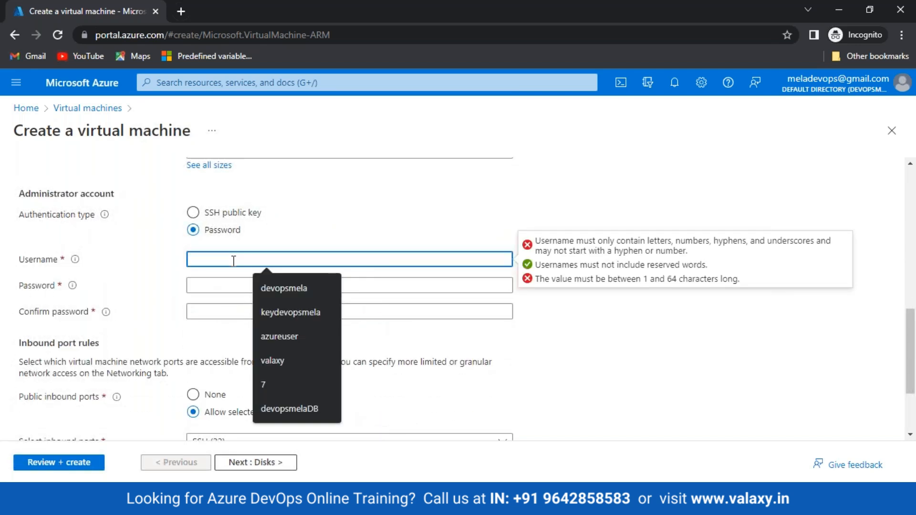
pyautogui.write('valaxy')
pyautogui.press('Tab')
pyautogui.write('••••••••••')
pyautogui.press('Tab')
pyautogui.write('•••••••')
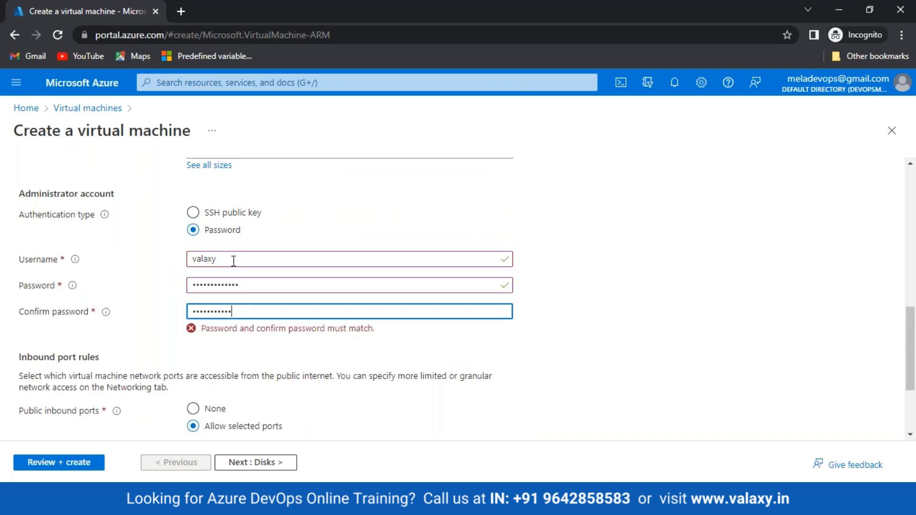
pyautogui.write('••')
# Set public inbound ports to None, check Networking's virtual networks, then return Home.
pyautogui.scroll(-3, 231, 260)
pyautogui.click(193, 287)
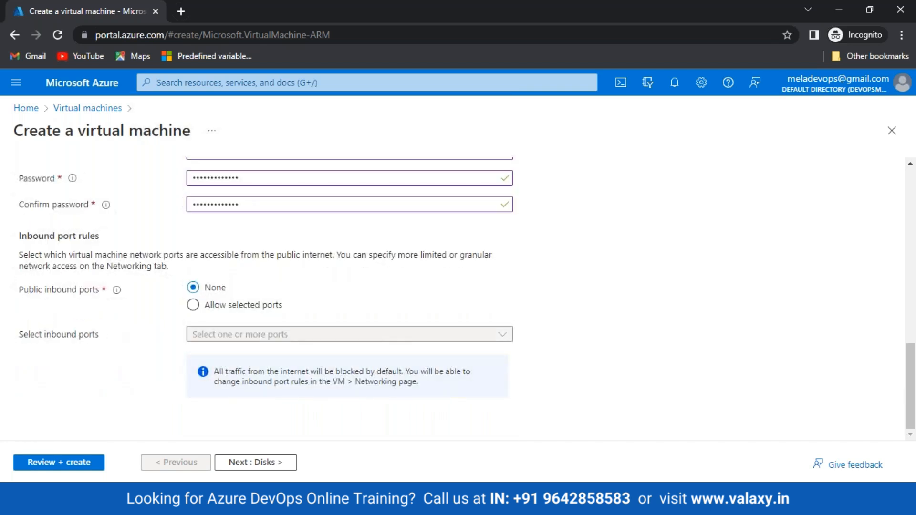
pyautogui.click(256, 462)
pyautogui.scroll(-5, 310, 430)
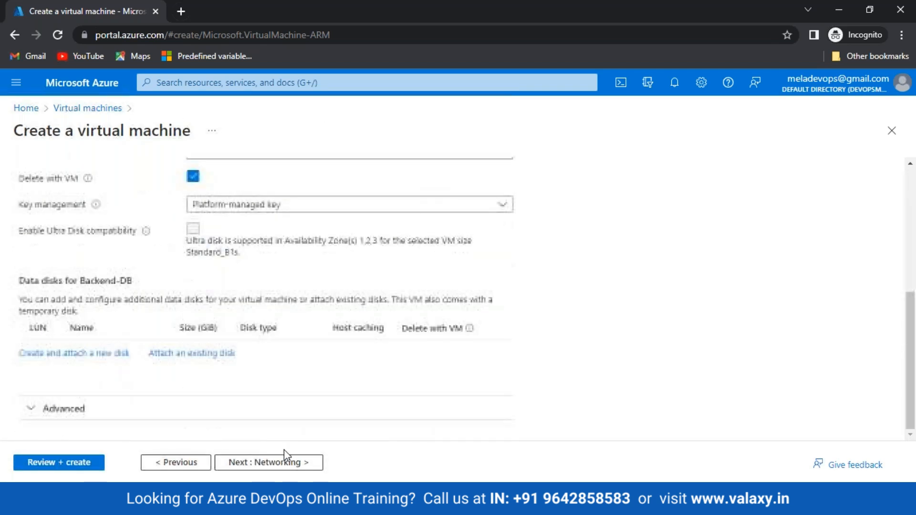
pyautogui.click(287, 461)
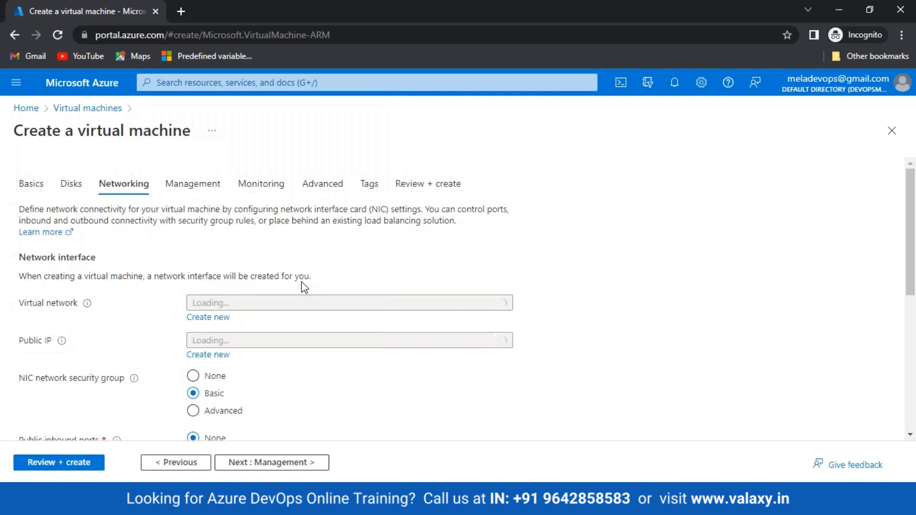
pyautogui.click(293, 306)
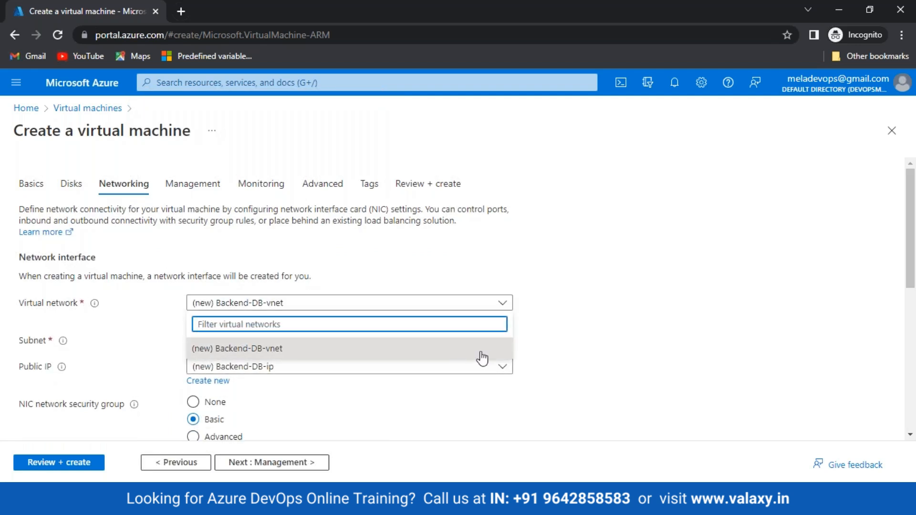
pyautogui.click(27, 108)
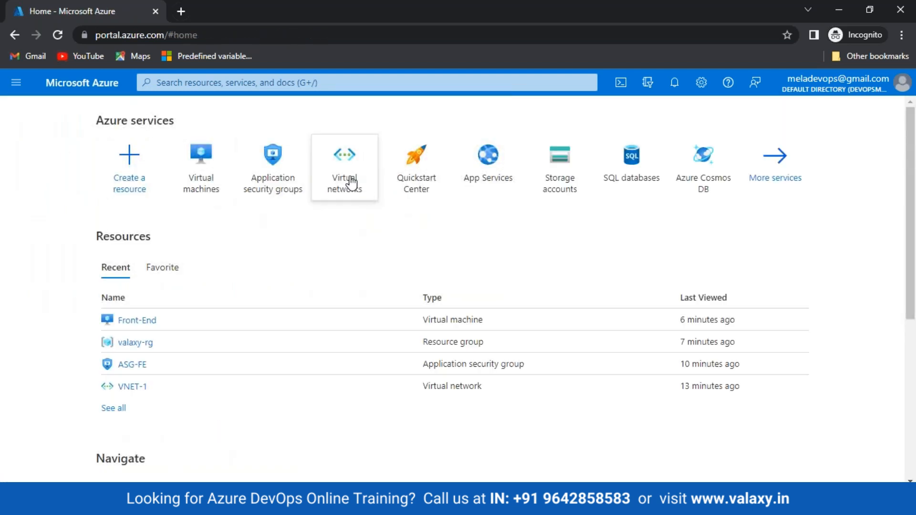
pyautogui.click(351, 182)
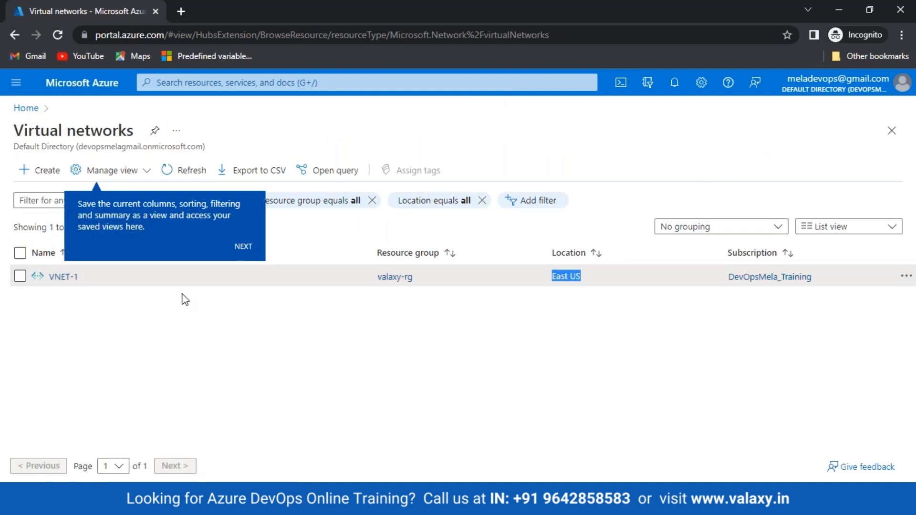
pyautogui.click(243, 247)
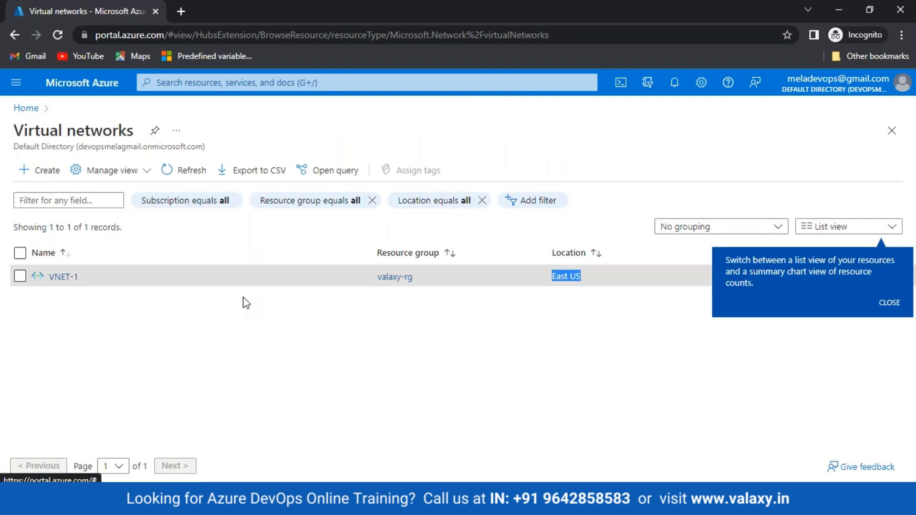
pyautogui.click(891, 302)
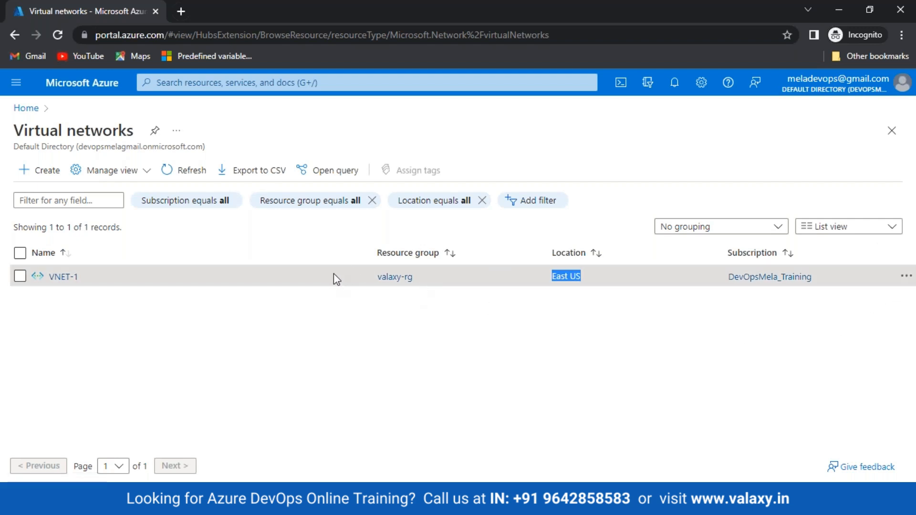
pyautogui.click(32, 114)
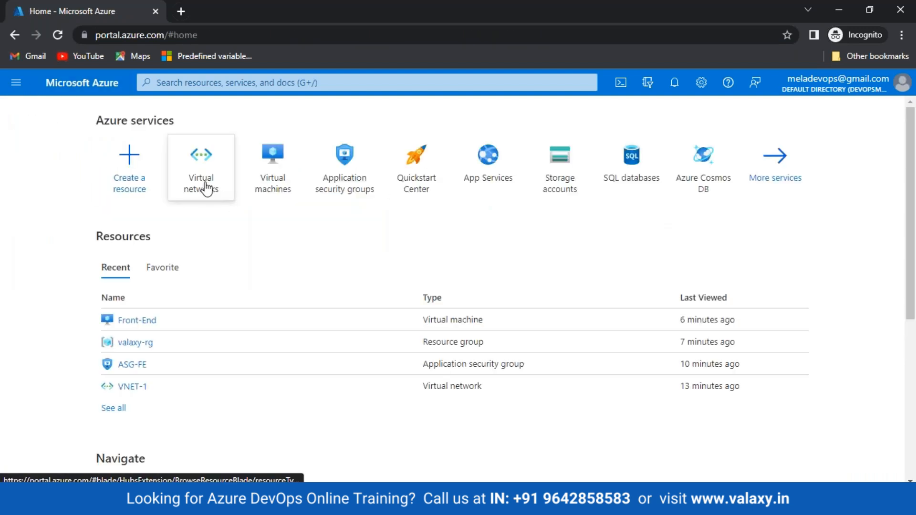
pyautogui.moveTo(207, 189)
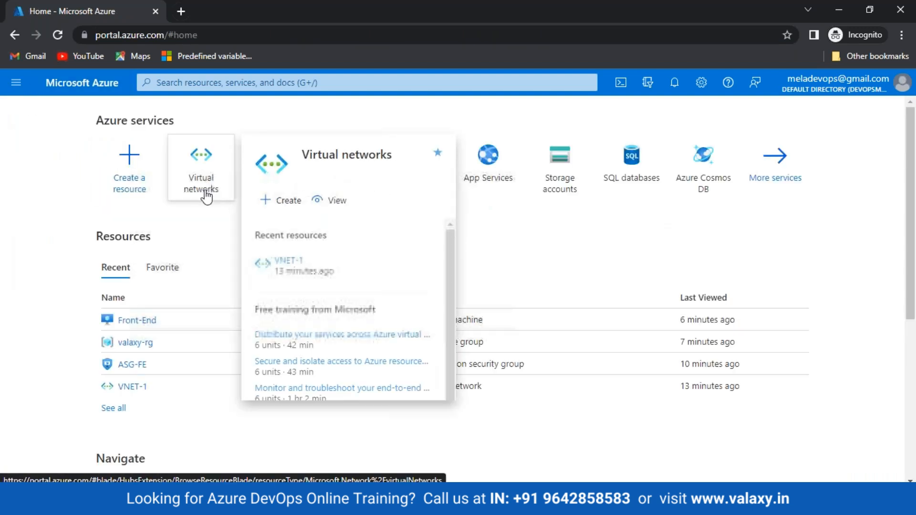
pyautogui.click(205, 182)
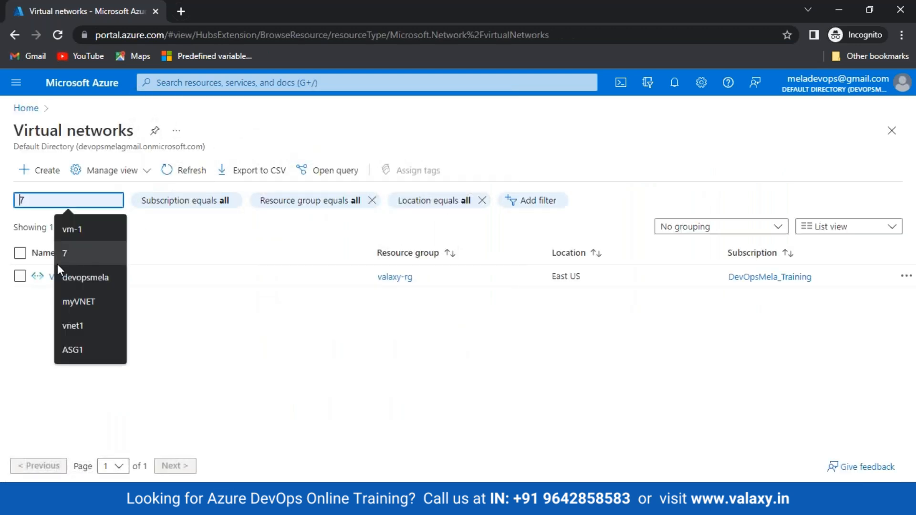
pyautogui.click(96, 314)
pyautogui.click(58, 279)
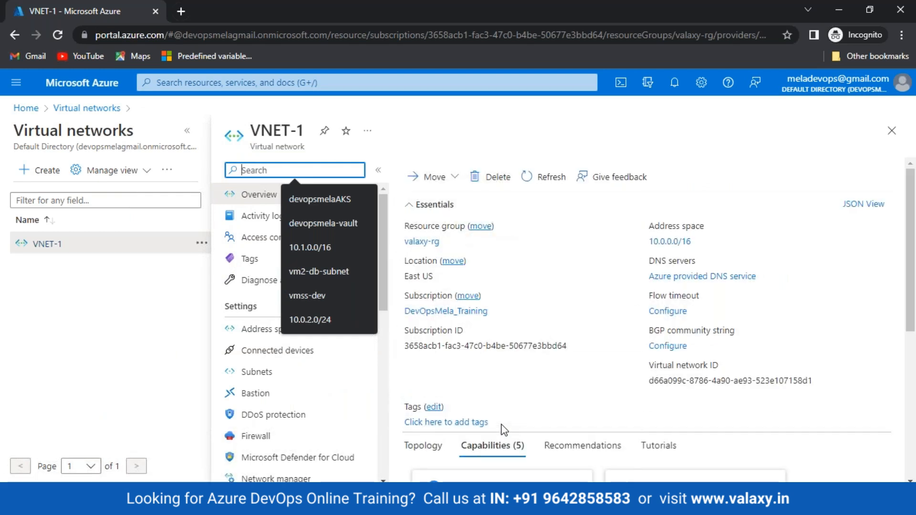
pyautogui.scroll(-4, 745, 343)
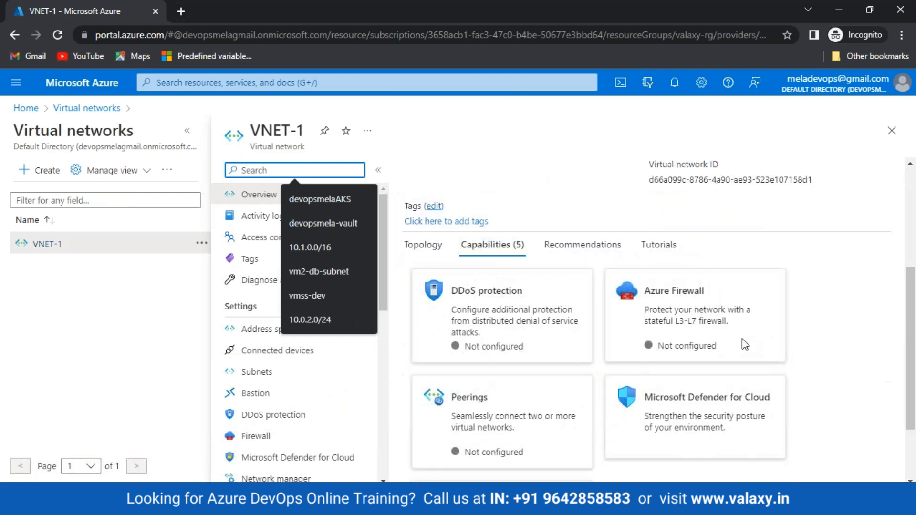
pyautogui.click(276, 381)
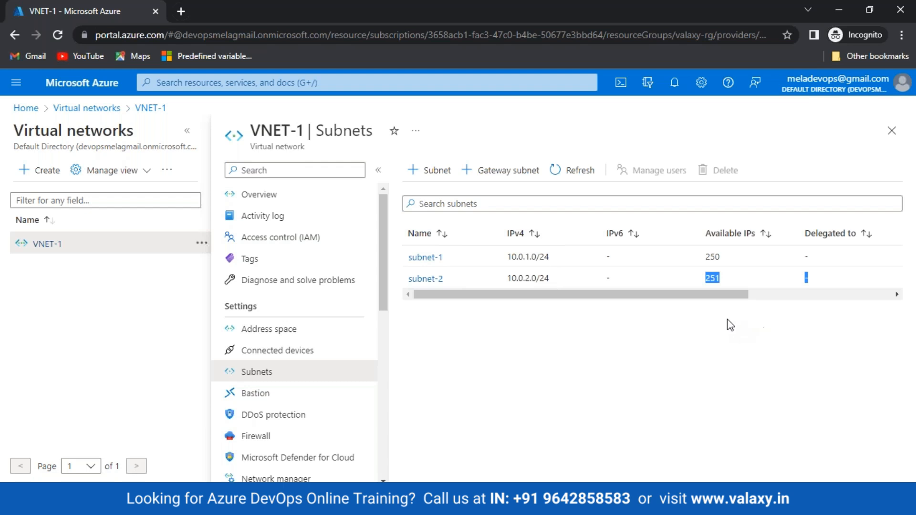
pyautogui.moveTo(713, 294); pyautogui.dragTo(499, 321)
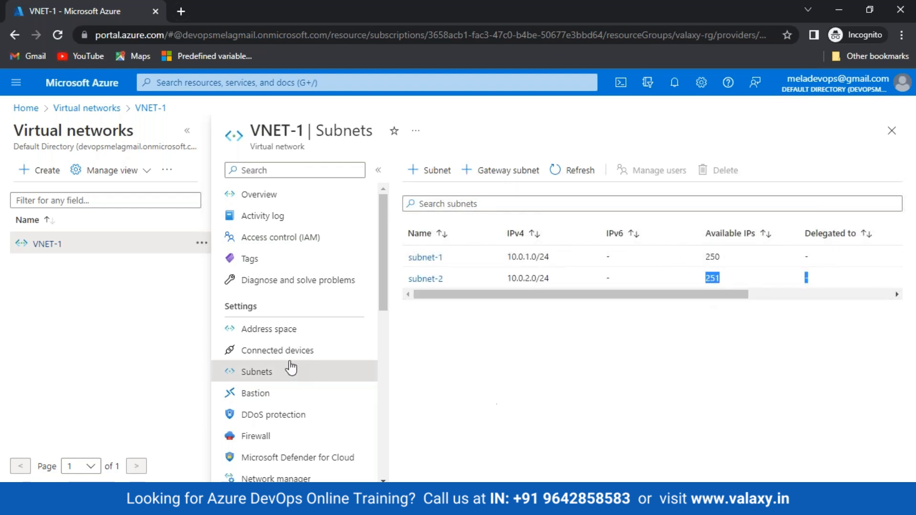
pyautogui.scroll(-5, 293, 366)
pyautogui.scroll(-3, 293, 366)
pyautogui.scroll(6, 292, 366)
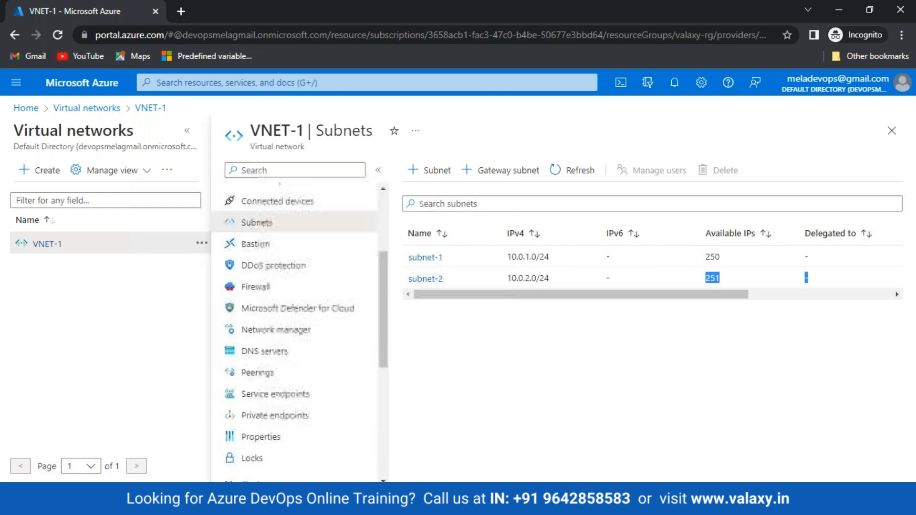
pyautogui.scroll(4, 224, 310)
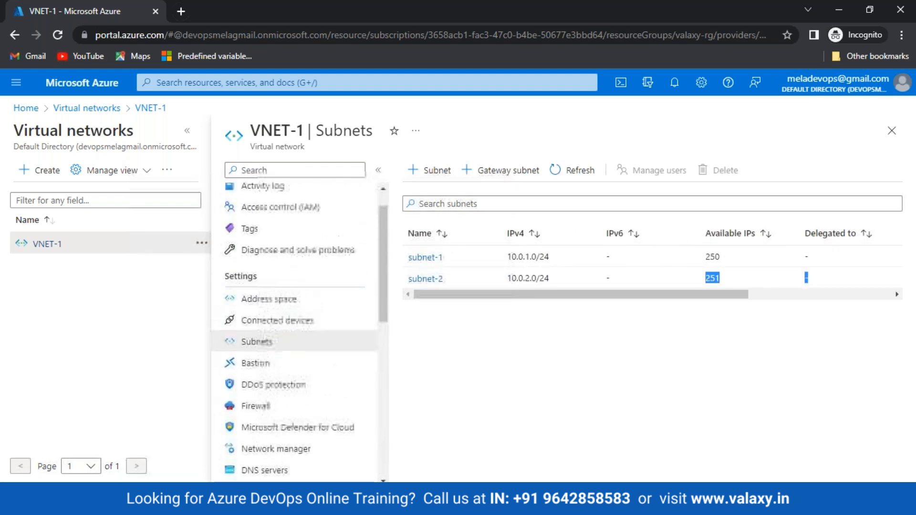
pyautogui.click(26, 108)
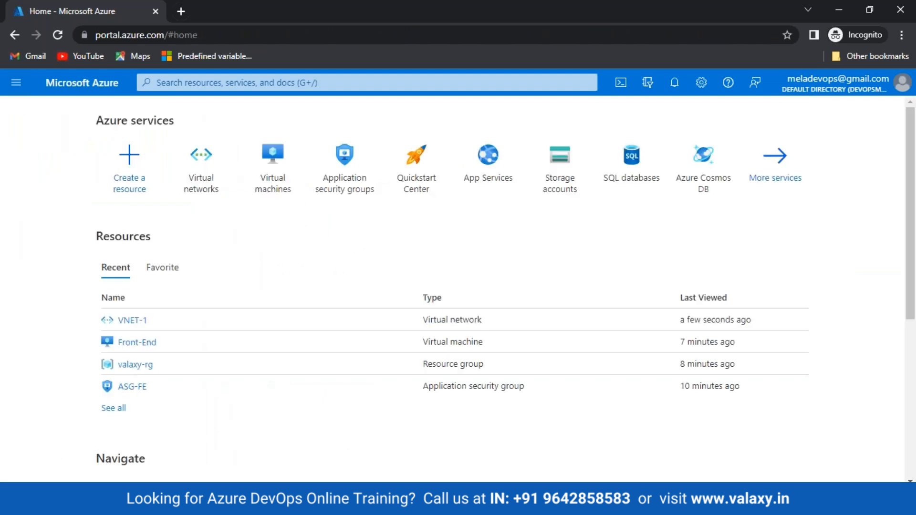
pyautogui.click(278, 171)
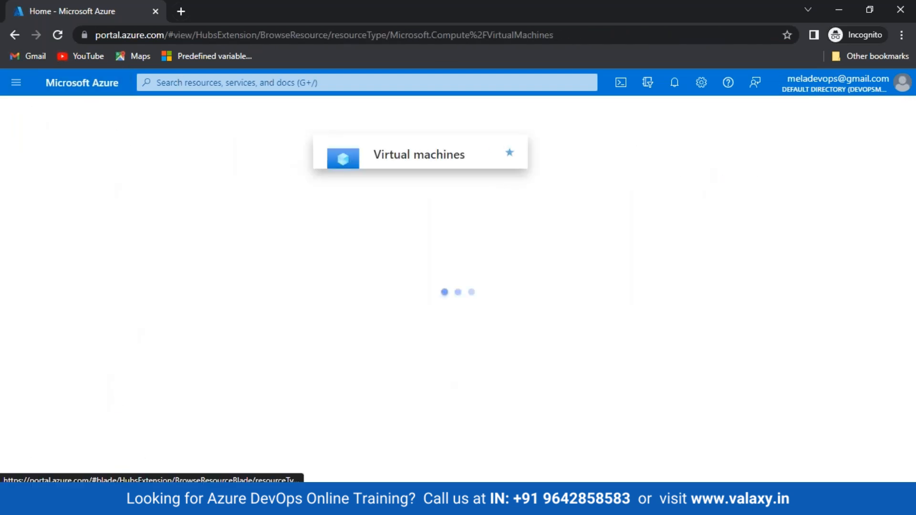
pyautogui.click(45, 171)
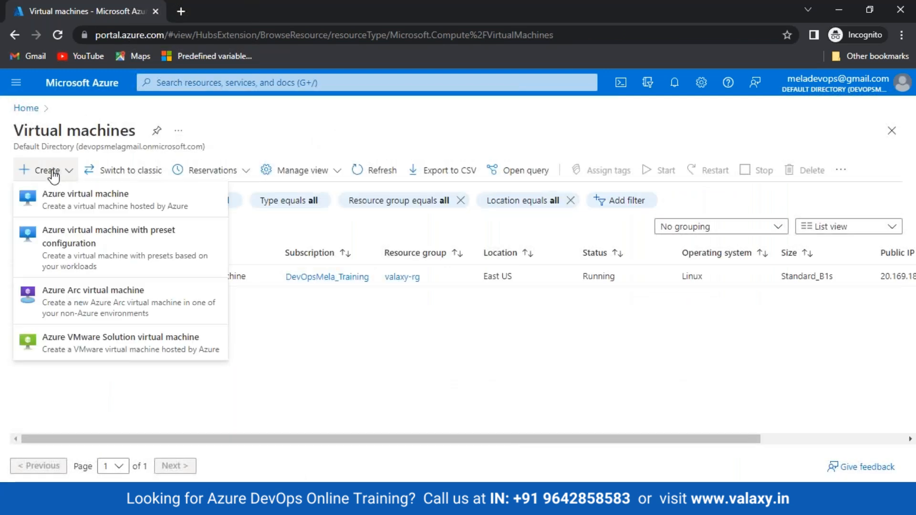
pyautogui.click(53, 201)
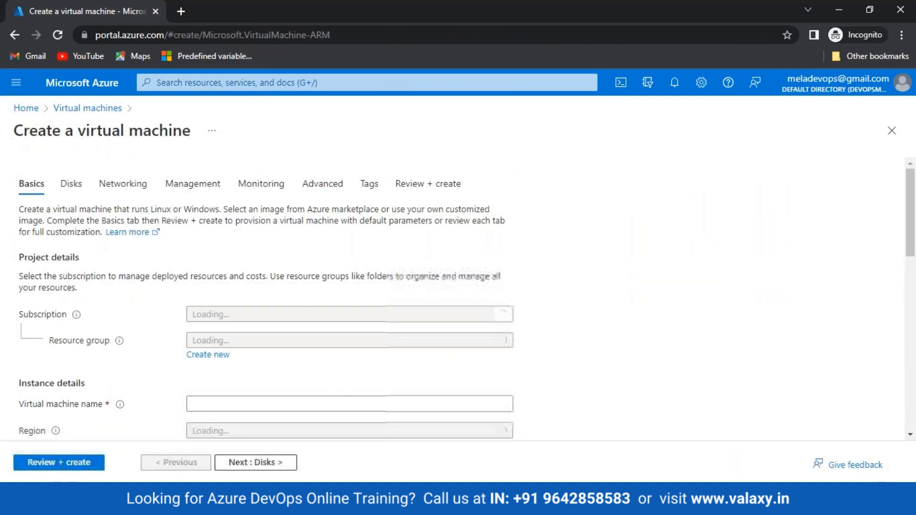
pyautogui.click(115, 190)
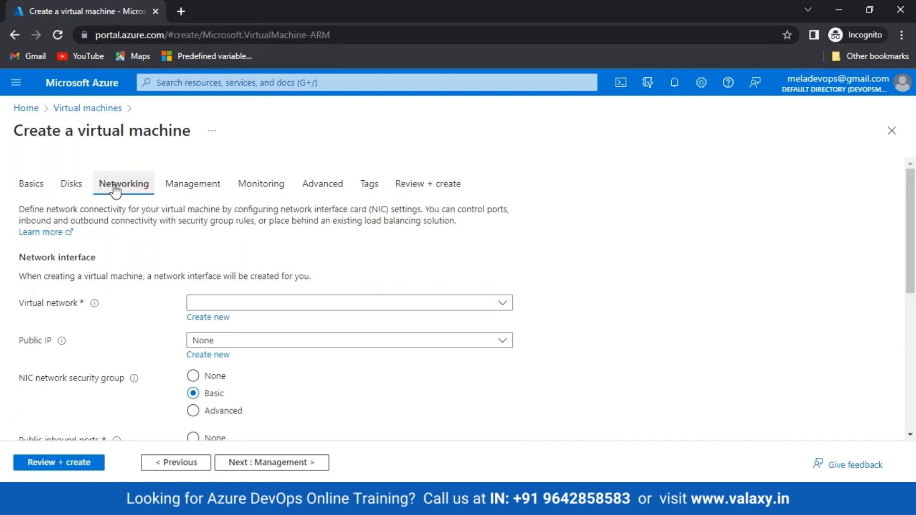
pyautogui.click(331, 303)
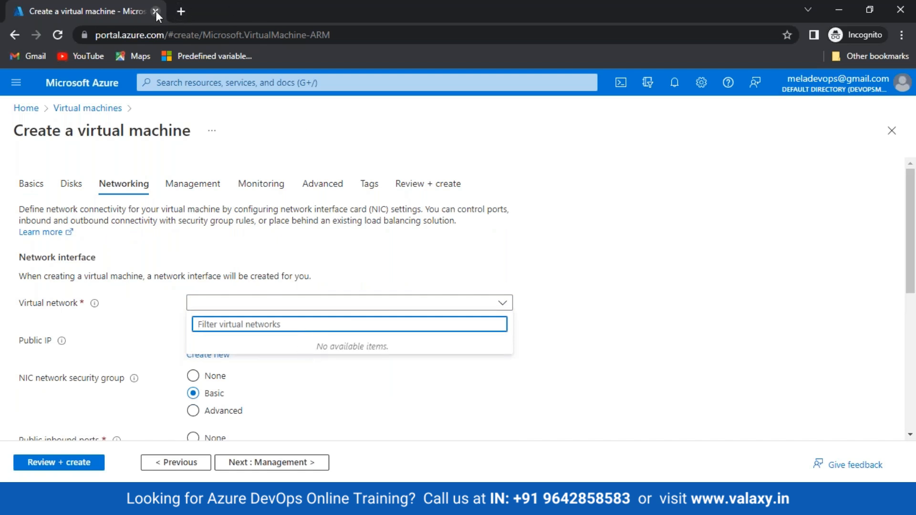
pyautogui.click(79, 86)
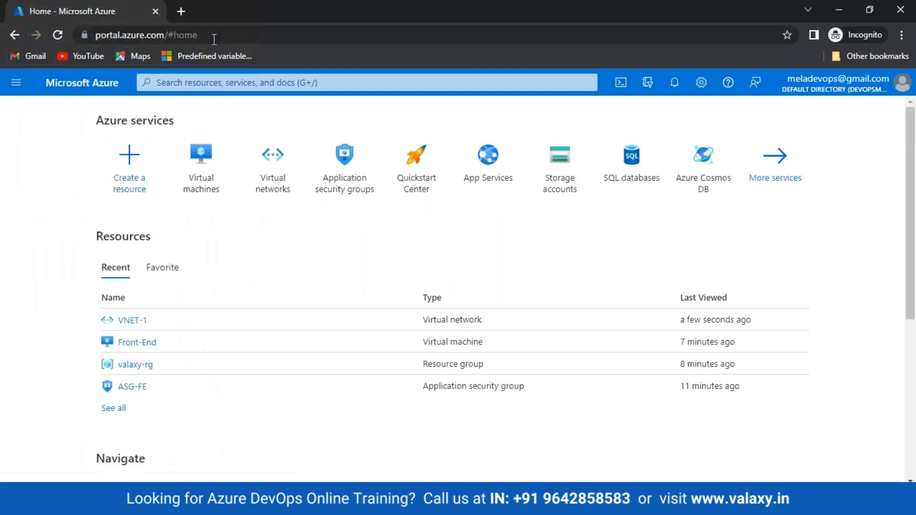
pyautogui.click(215, 37)
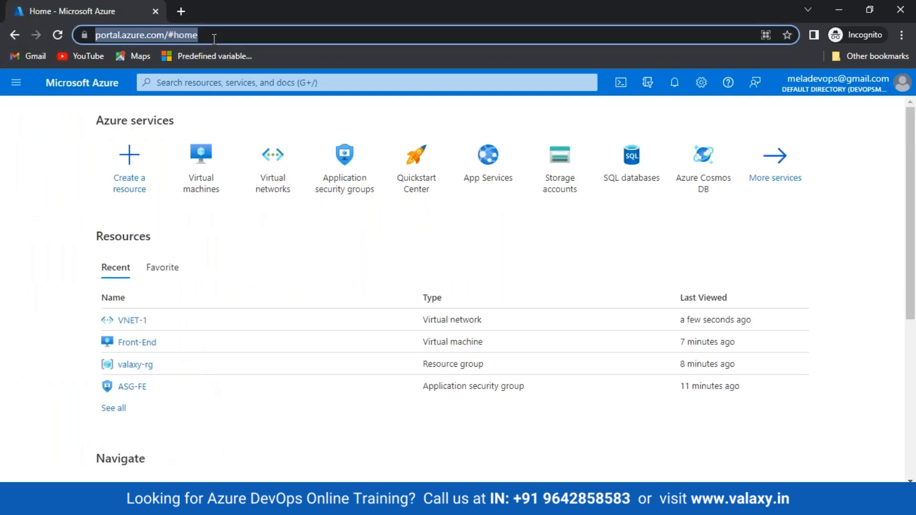
# Close the incognito window and open portal.azure.com in Microsoft Edge.
pyautogui.click(156, 11)
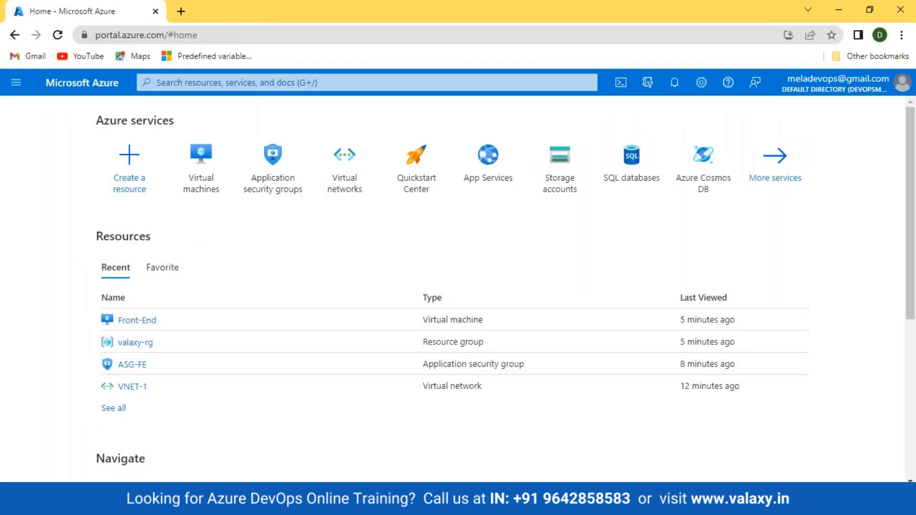
pyautogui.press('super')
pyautogui.press('super')
pyautogui.press('super')
pyautogui.write('edge')
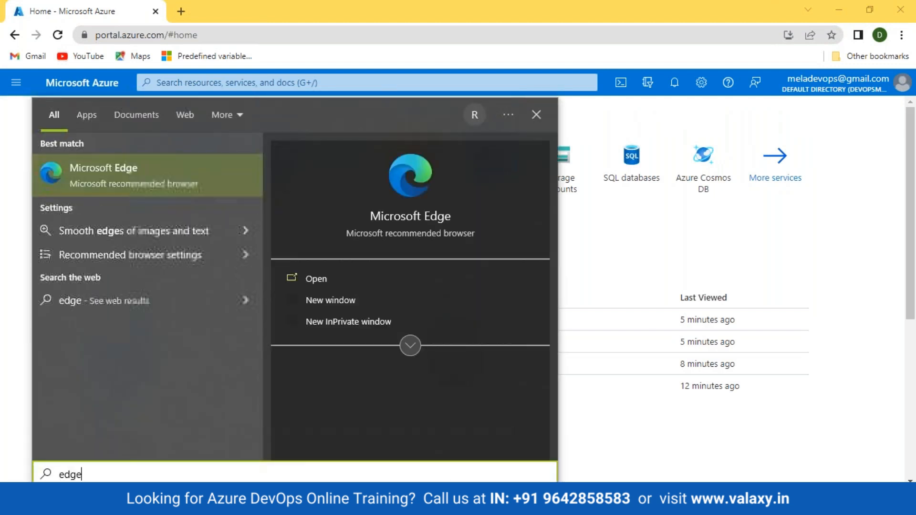
pyautogui.press('Return')
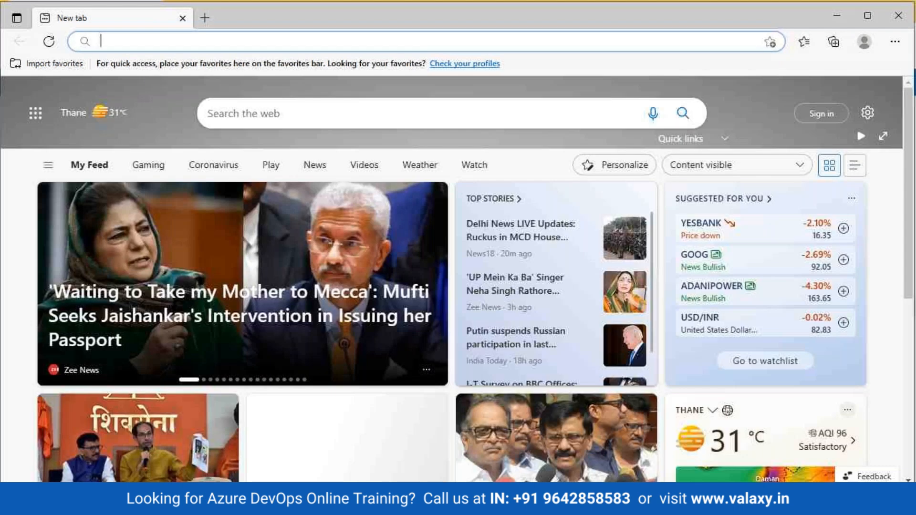
pyautogui.write('portal.azu')
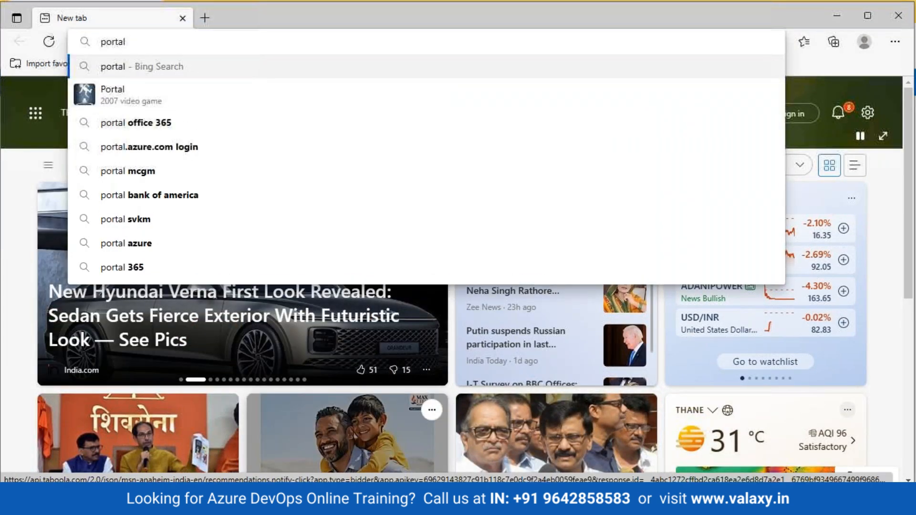
pyautogui.write('re.com')
pyautogui.press('Return')
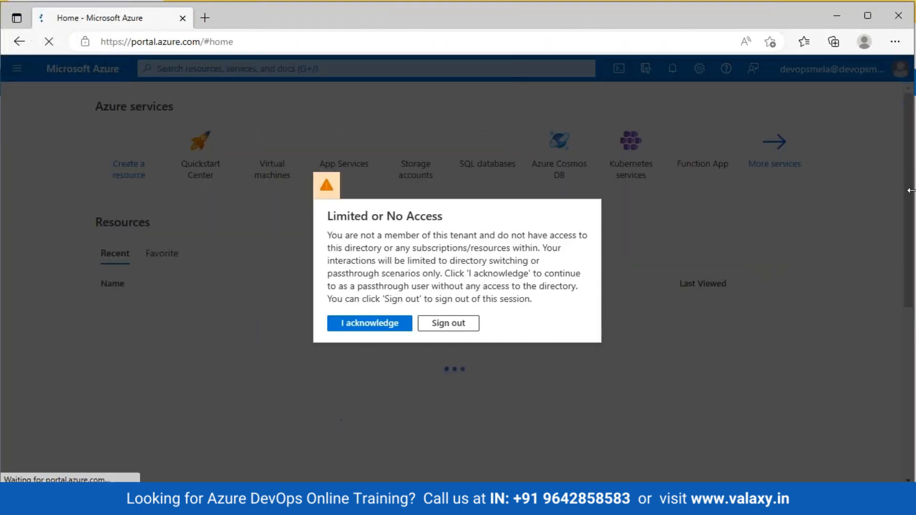
# Sign out of the no-access tenant and sign in with another account, staying signed in.
pyautogui.click(440, 326)
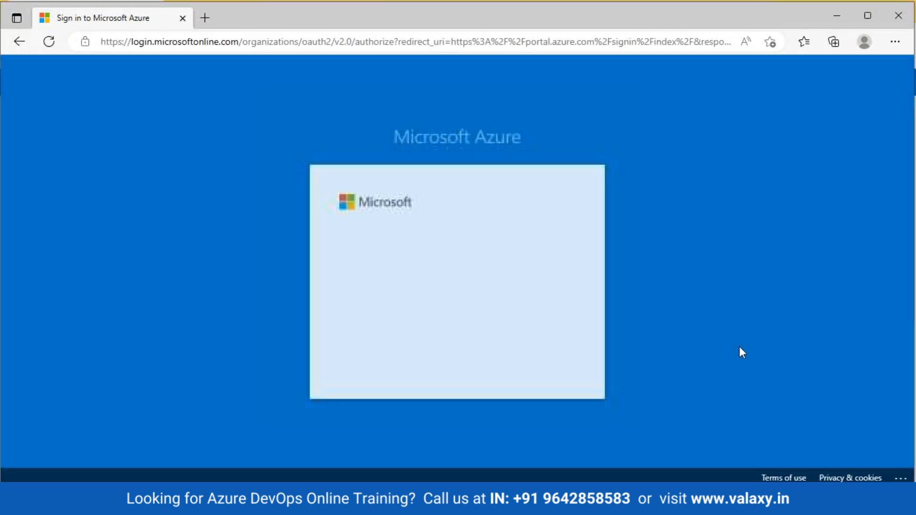
pyautogui.click(458, 343)
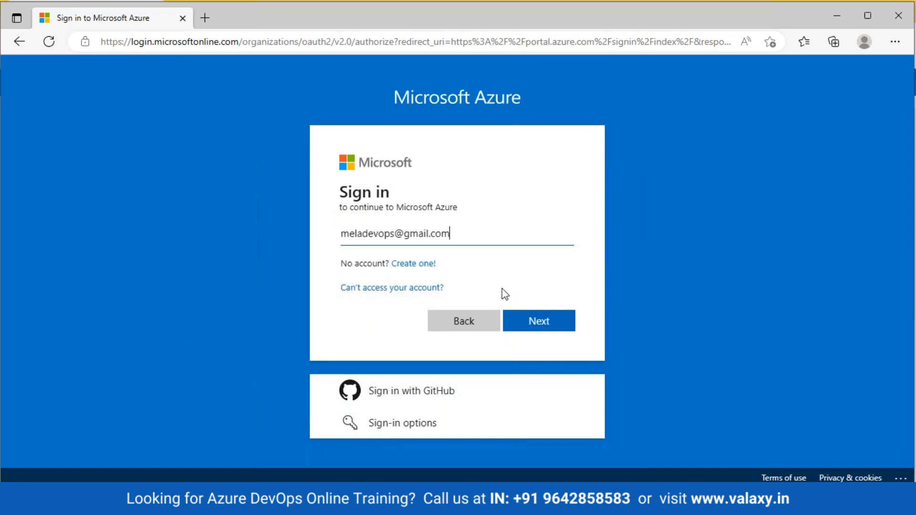
pyautogui.click(539, 320)
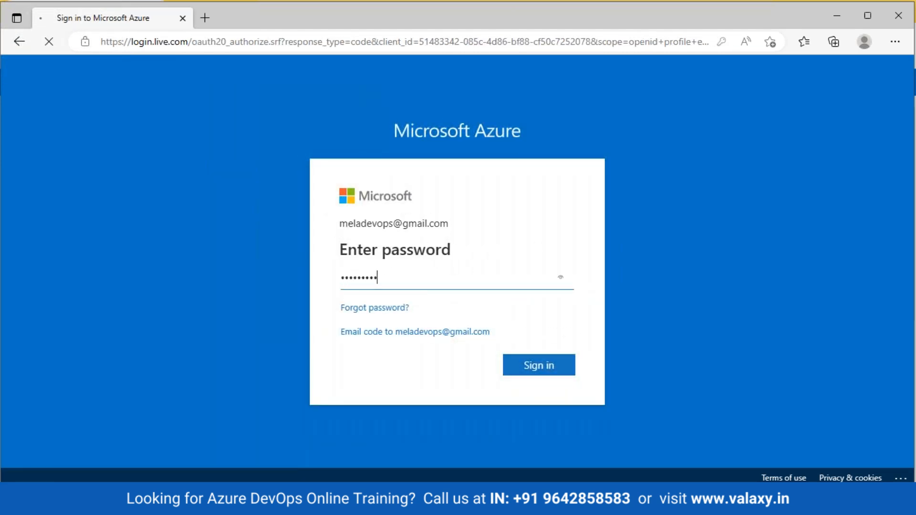
pyautogui.press('Return')
pyautogui.click(776, 63)
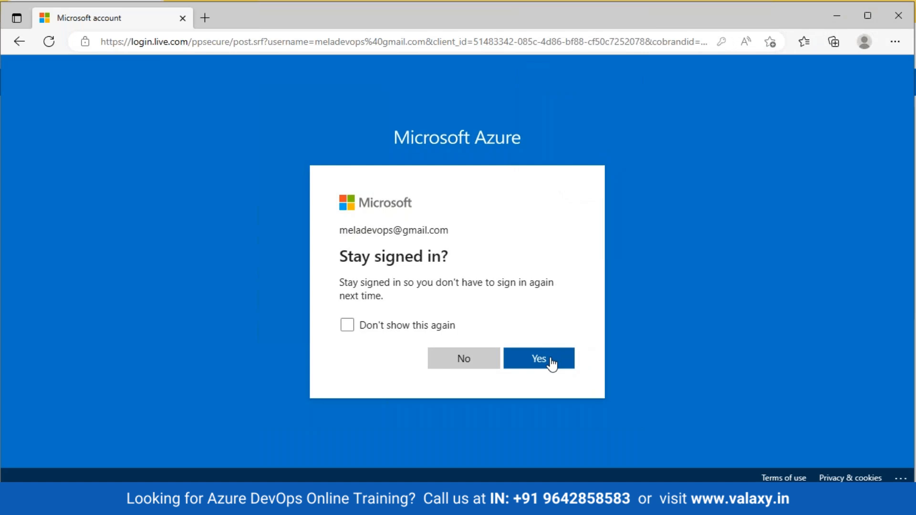
pyautogui.click(552, 364)
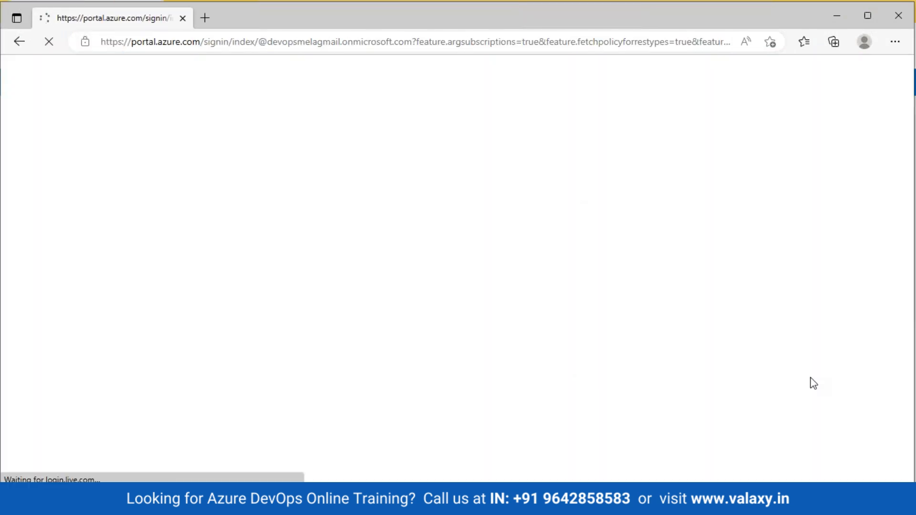
# Start a new Azure VM in valaxy-rg and view its Networking virtual network list.
pyautogui.click(216, 197)
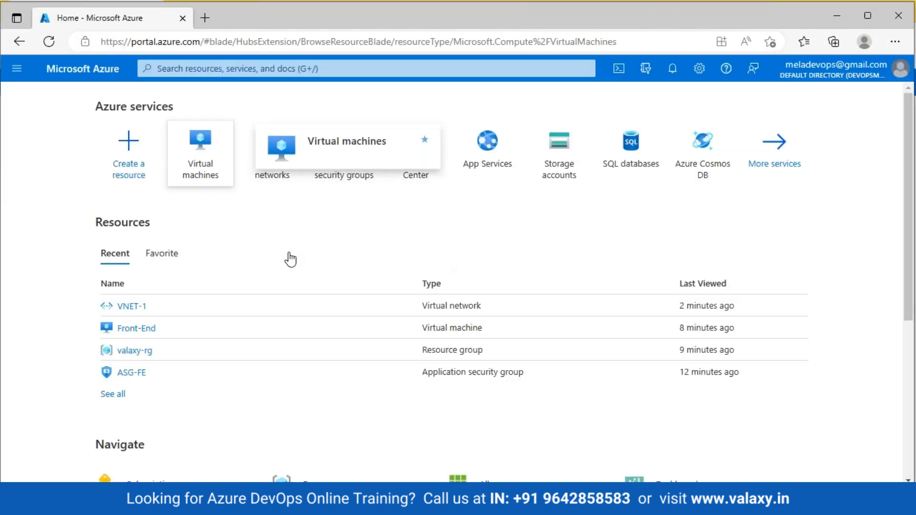
pyautogui.click(57, 158)
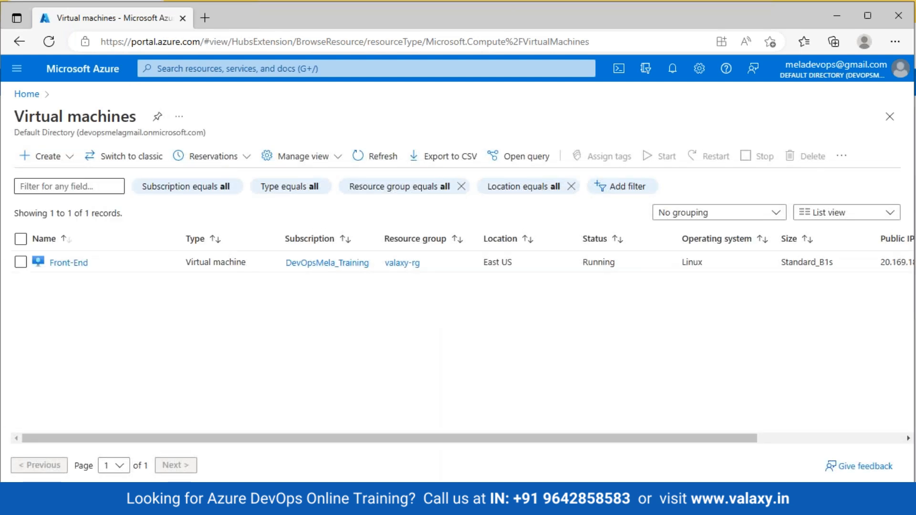
pyautogui.click(58, 191)
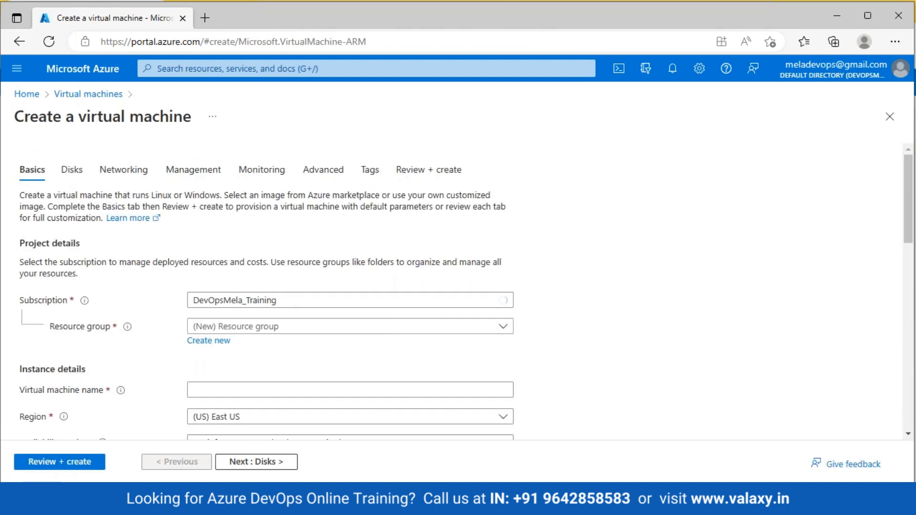
pyautogui.click(265, 333)
pyautogui.click(222, 396)
pyautogui.click(124, 181)
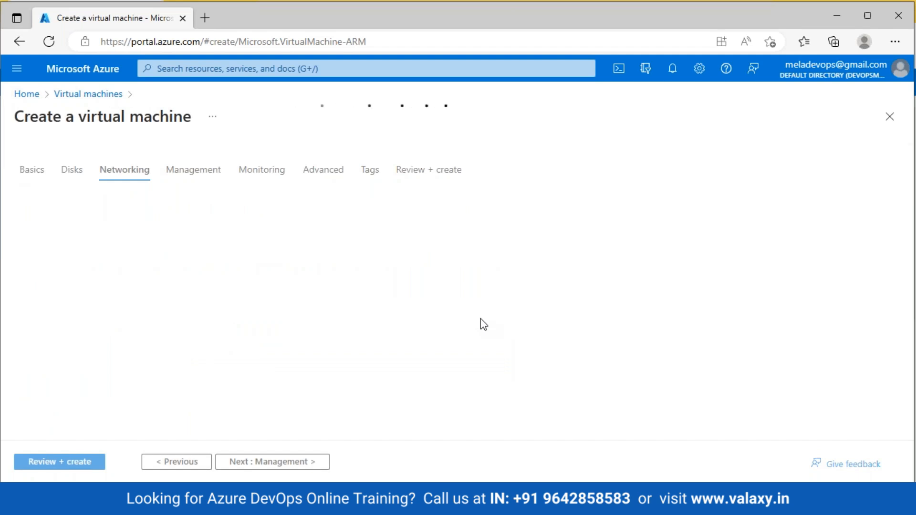
pyautogui.click(486, 290)
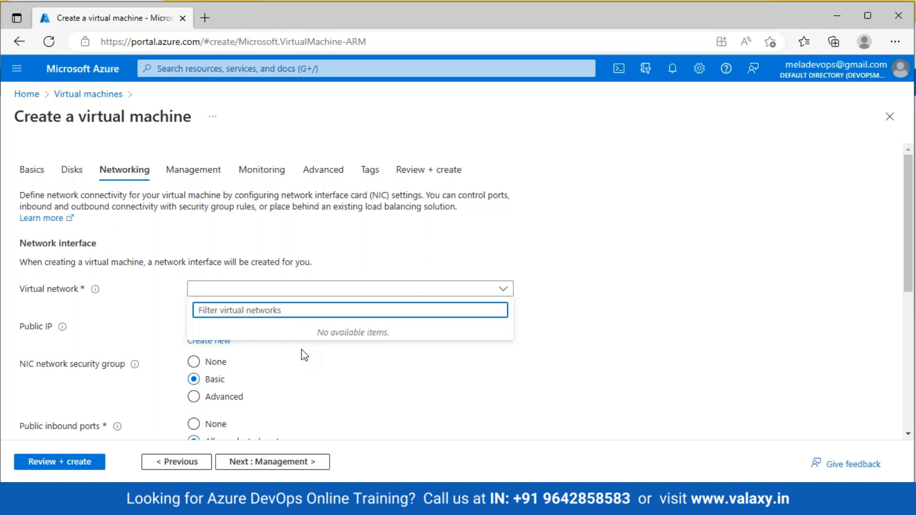
# Begin typing the Backend-DB name in the virtual machine name field on Basics.
pyautogui.click(29, 169)
pyautogui.scroll(-1, 254, 334)
pyautogui.scroll(-2, 254, 363)
pyautogui.click(217, 304)
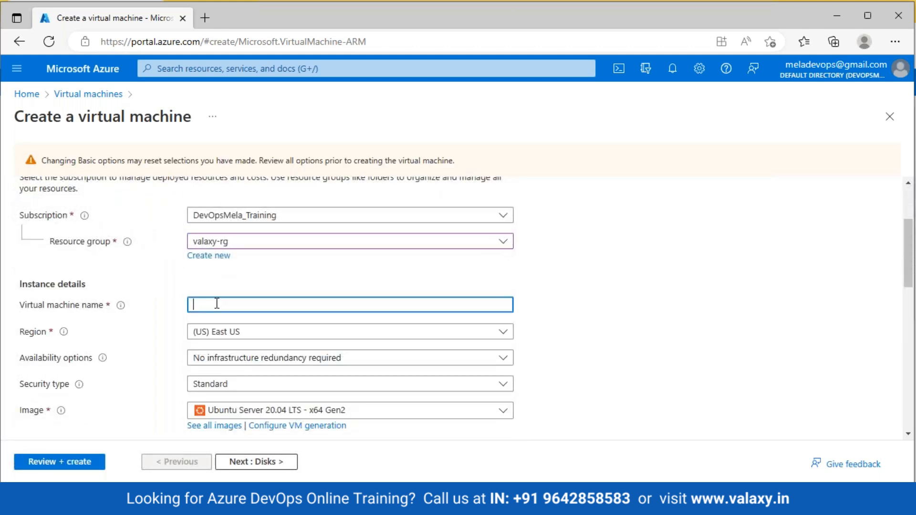
pyautogui.write('Backend')
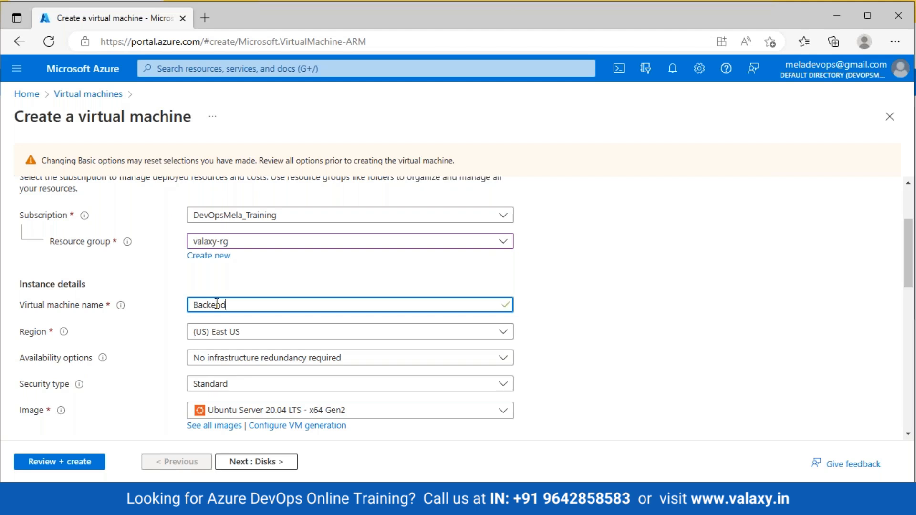
# Return to Networking and find the virtual network list still empty.
pyautogui.scroll(-3, 239, 277)
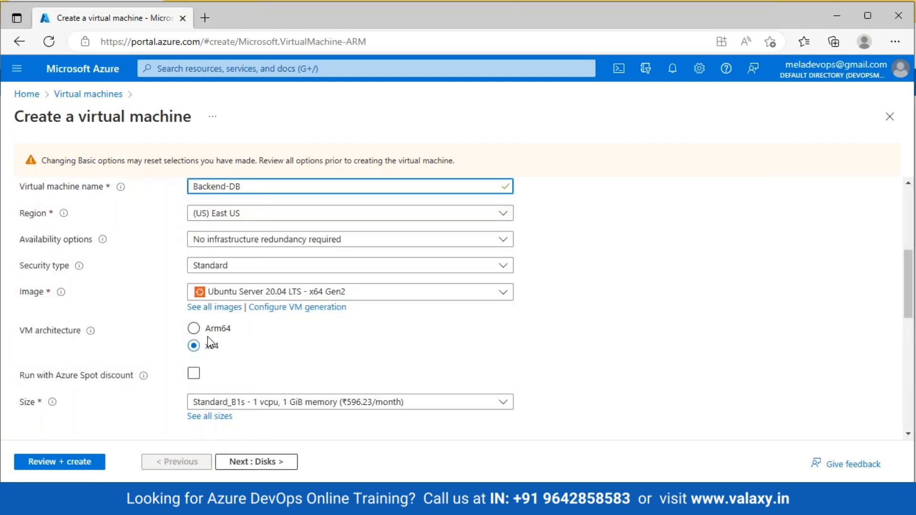
pyautogui.scroll(1, 211, 341)
pyautogui.scroll(4, 210, 201)
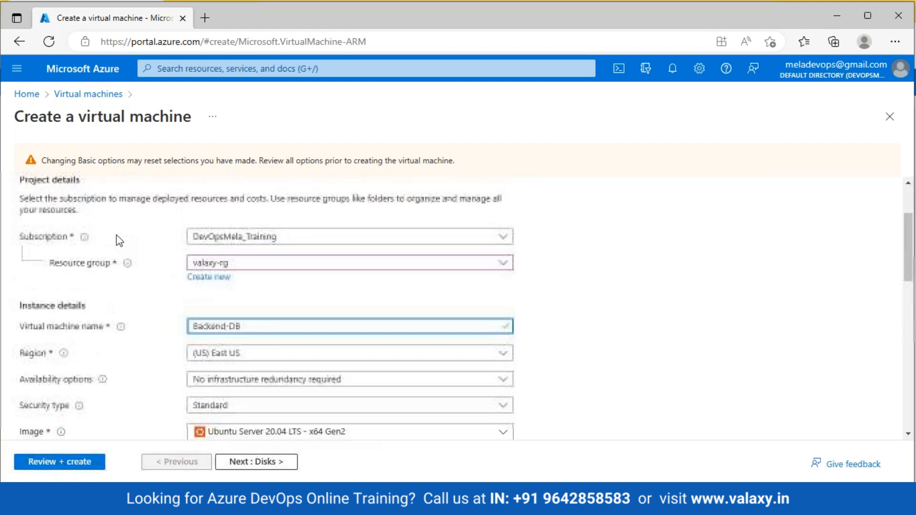
pyautogui.click(115, 209)
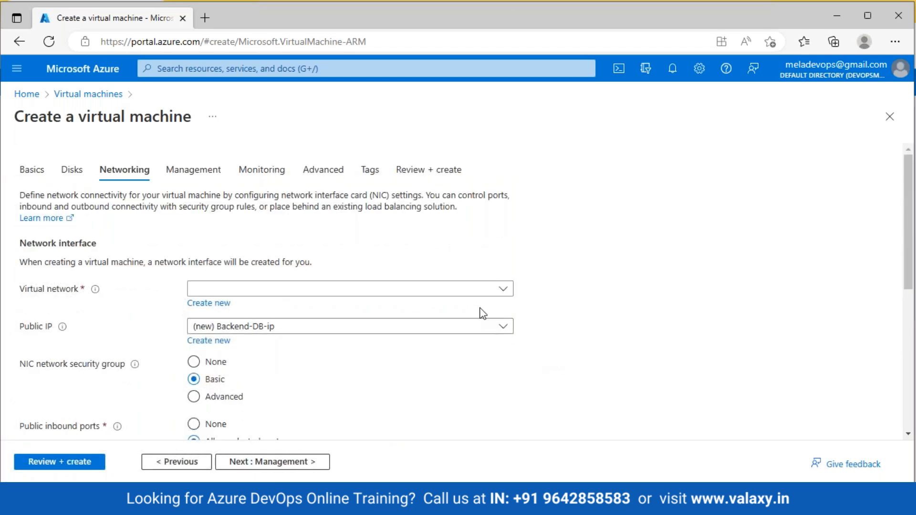
pyautogui.click(503, 293)
pyautogui.click(549, 429)
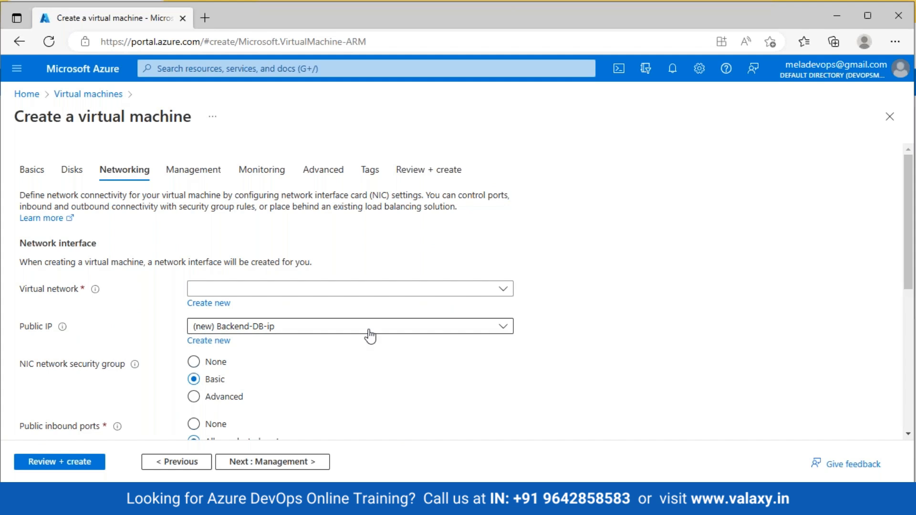
# In Paint, draw two freehand lines framing the Backend-DB subnet, then go back to the browser.
pyautogui.hotkey('alt', 'Tab')
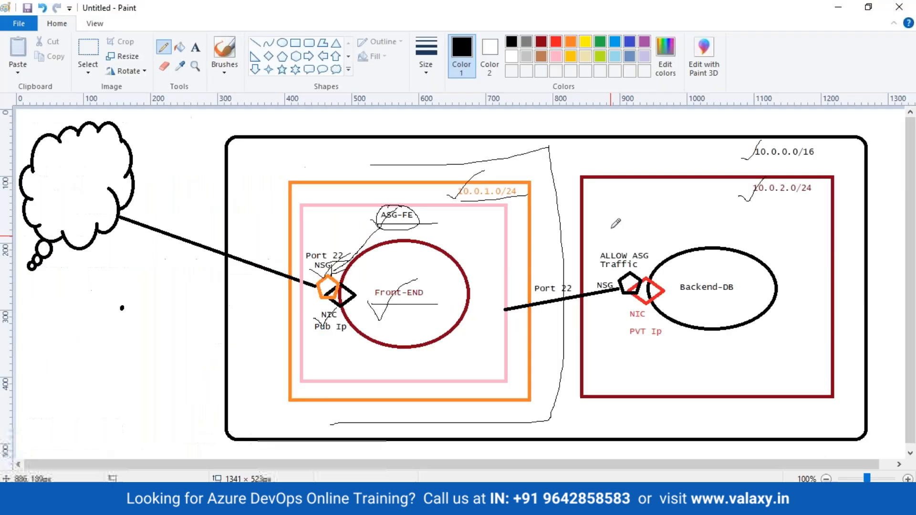
pyautogui.moveTo(573, 153)
pyautogui.mouseDown()
pyautogui.moveTo(575, 329)
pyautogui.moveTo(639, 407)
pyautogui.moveTo(786, 408)
pyautogui.mouseUp()
pyautogui.moveTo(571, 153); pyautogui.dragTo(698, 149)
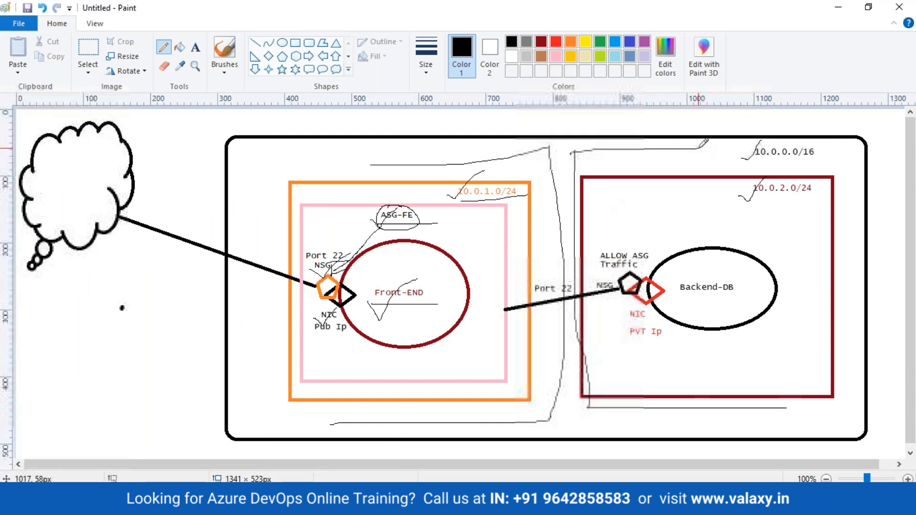
pyautogui.hotkey('alt', 'Tab')
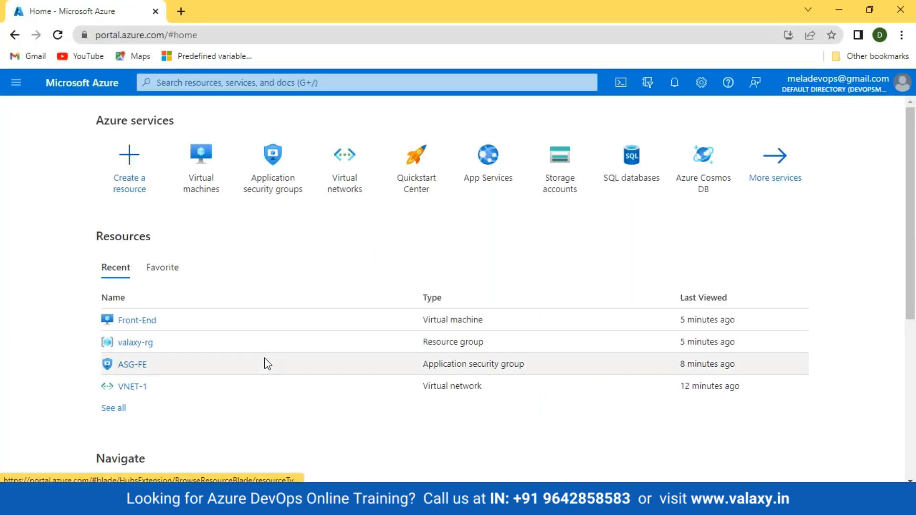
# Leave the VM form for the portal home and discard its unsaved changes.
pyautogui.hotkey('alt', 'Tab')
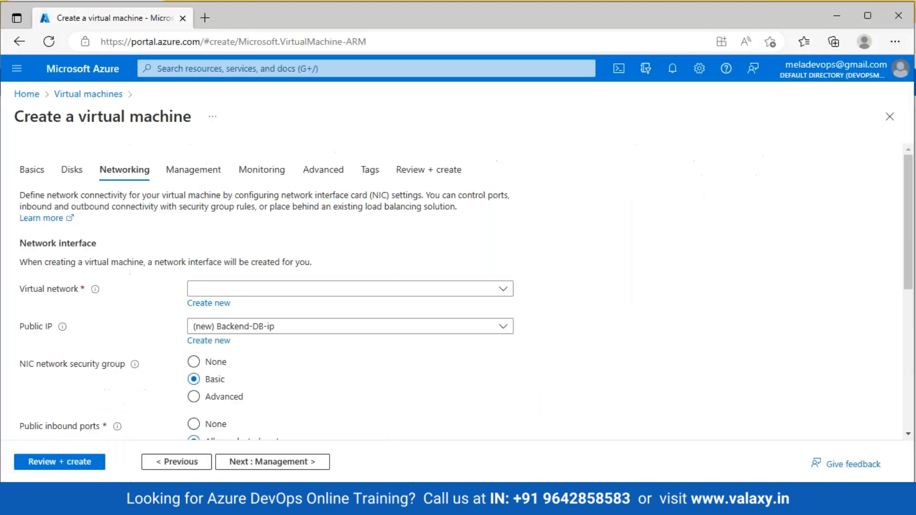
pyautogui.scroll(-3, 315, 358)
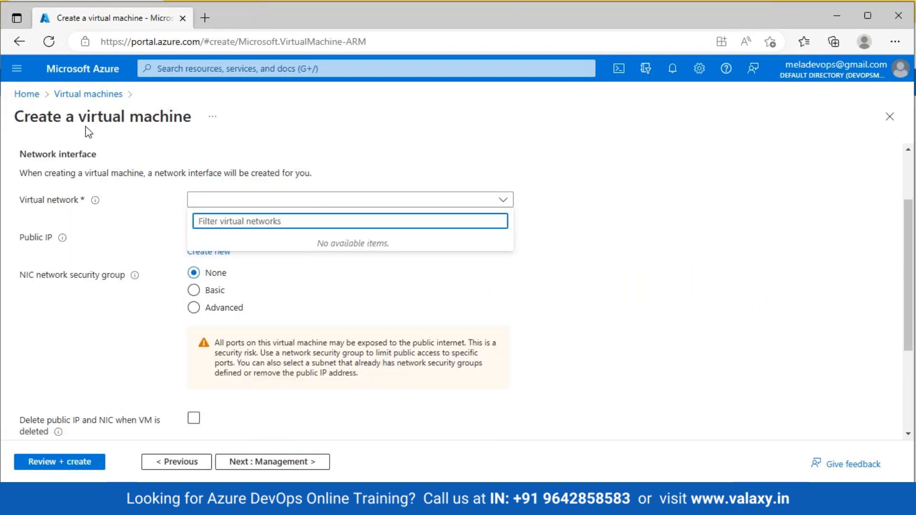
pyautogui.click(26, 93)
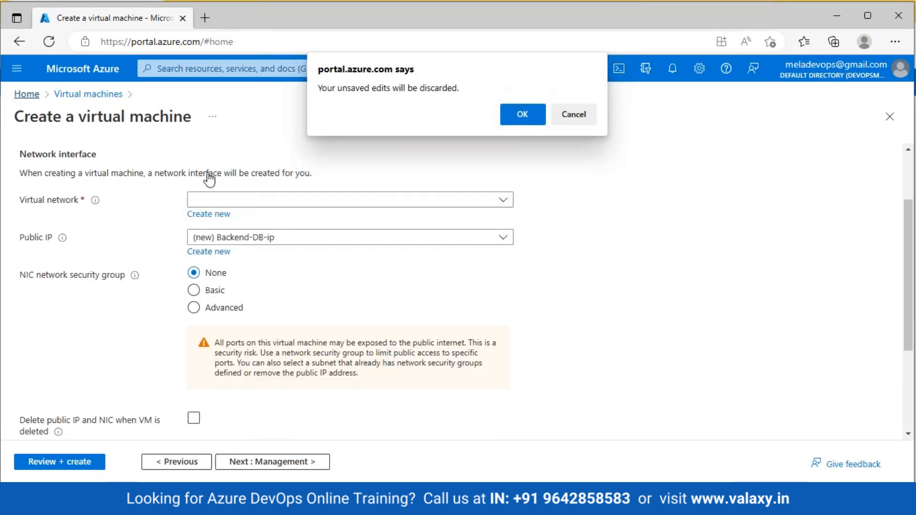
pyautogui.click(515, 120)
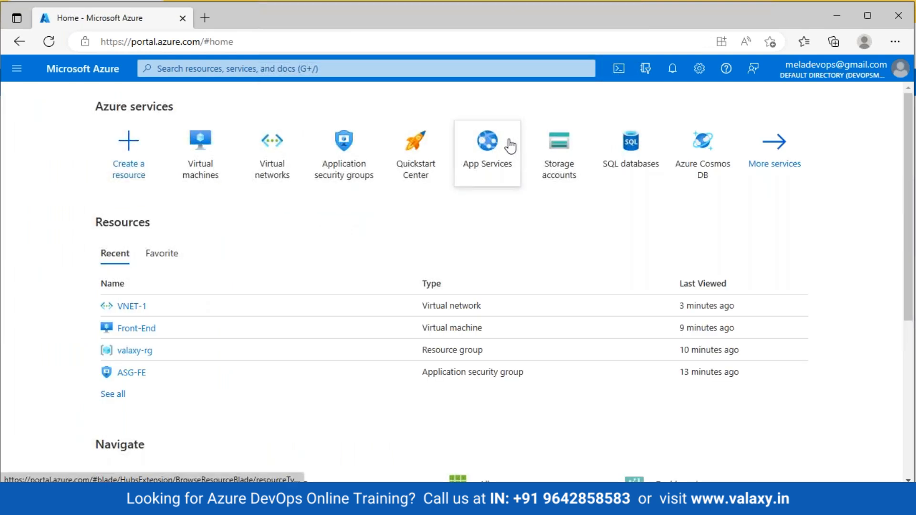
# Review VNET-1's overview from the Virtual networks list, then return to Home.
pyautogui.click(270, 163)
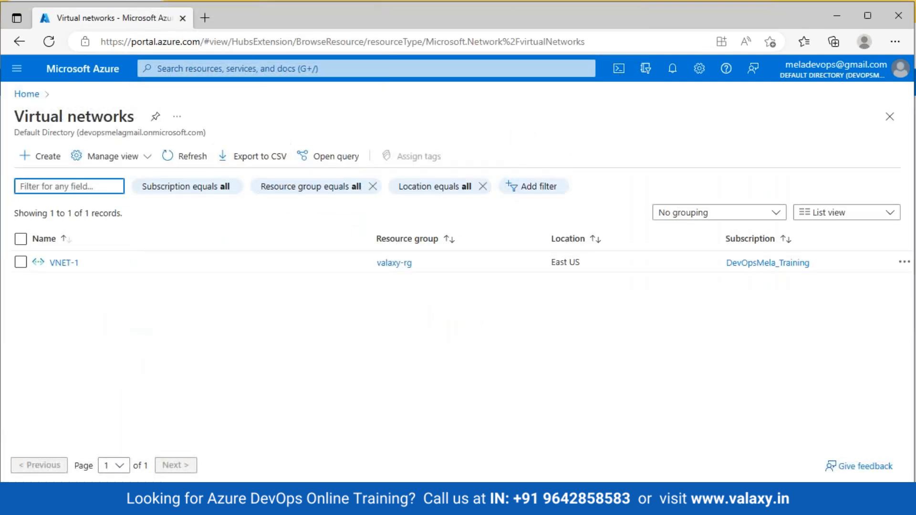
pyautogui.click(67, 263)
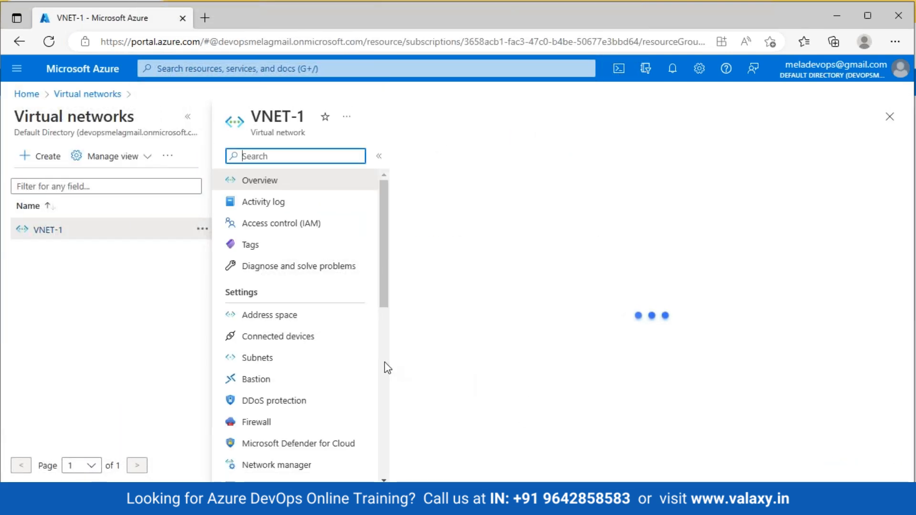
pyautogui.scroll(-2, 383, 360)
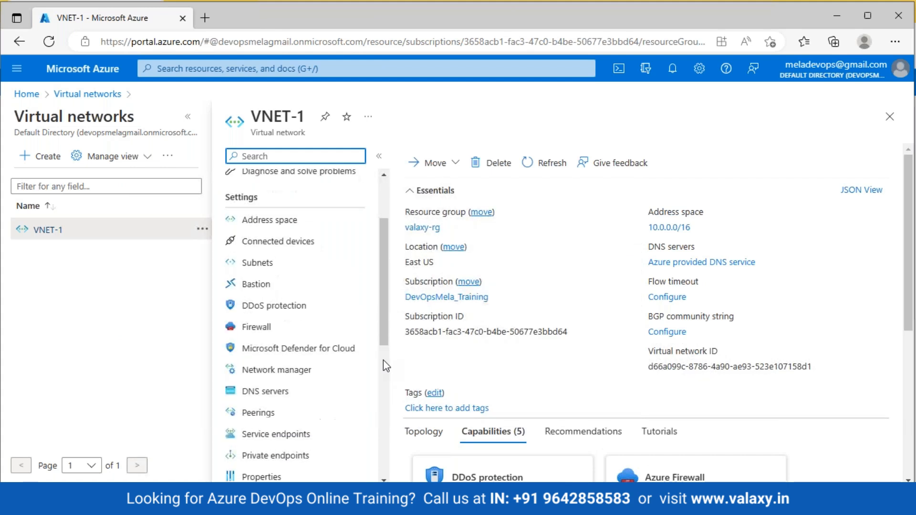
pyautogui.scroll(-5, 383, 360)
pyautogui.scroll(5, 382, 360)
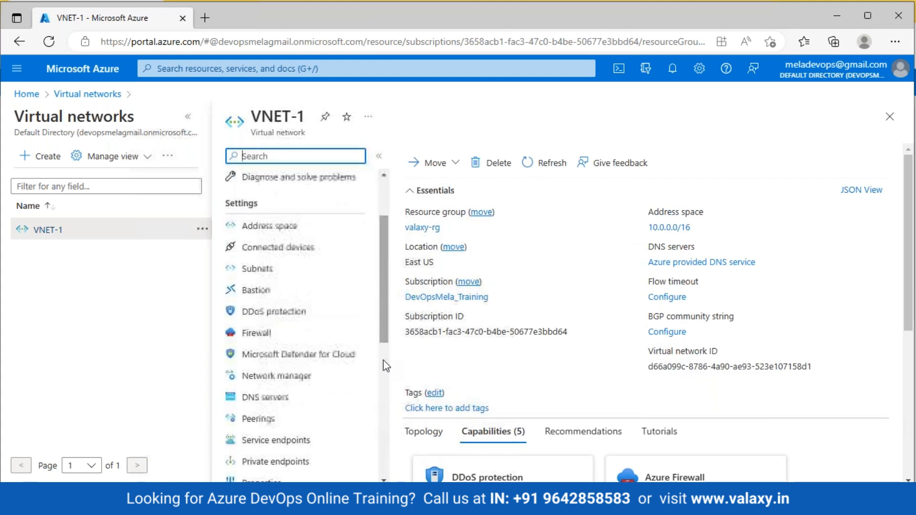
pyautogui.scroll(-5, 744, 415)
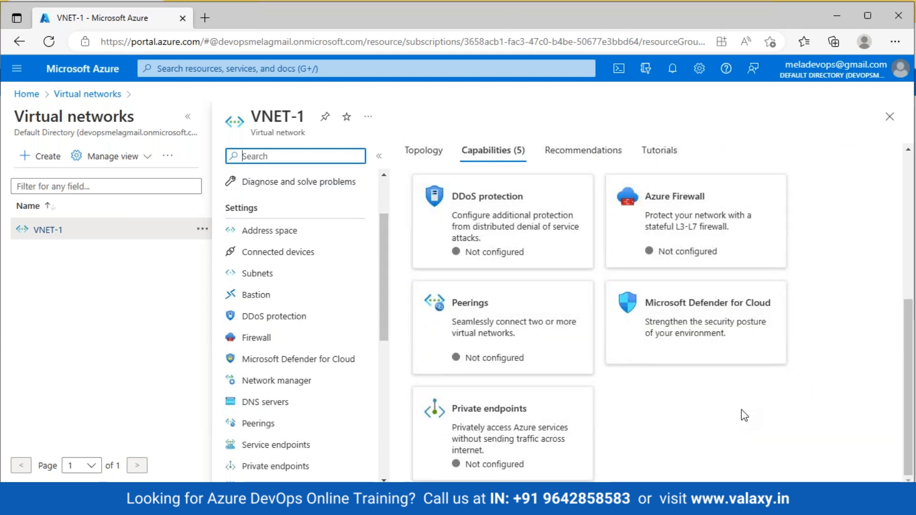
pyautogui.scroll(5, 745, 415)
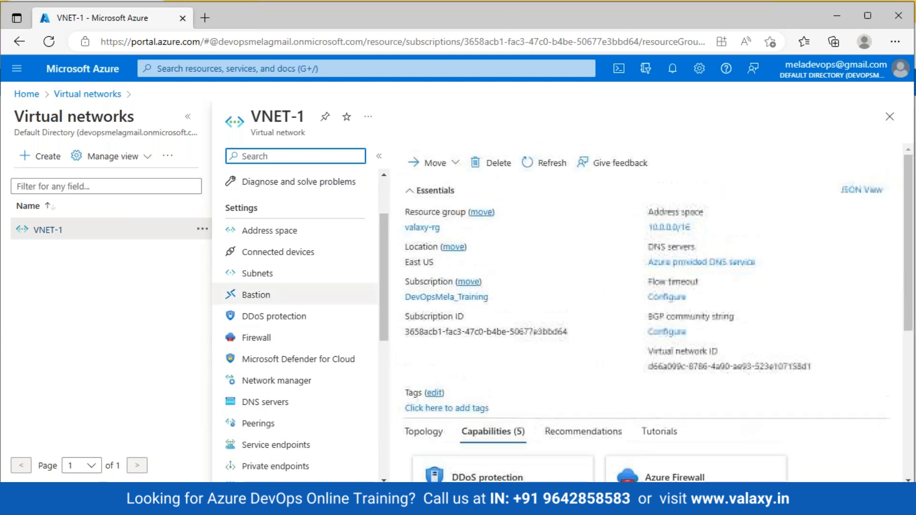
pyautogui.click(26, 94)
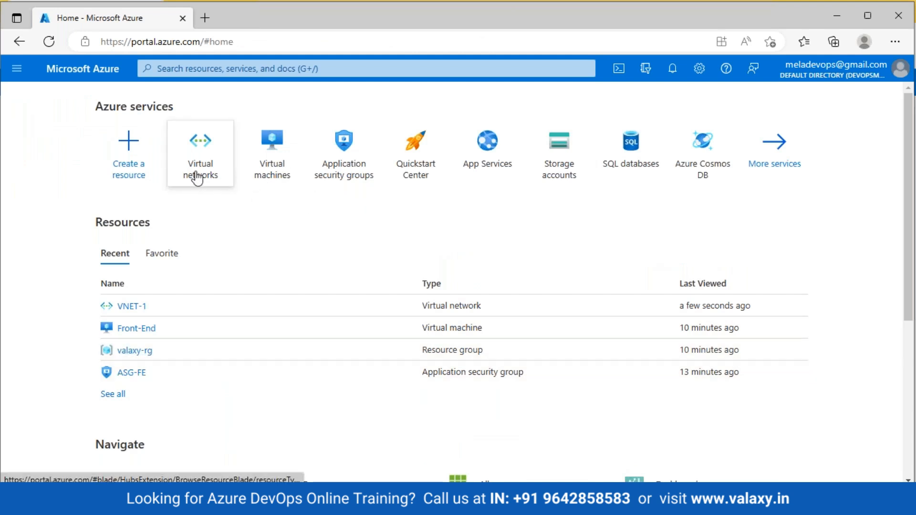
pyautogui.moveTo(196, 176)
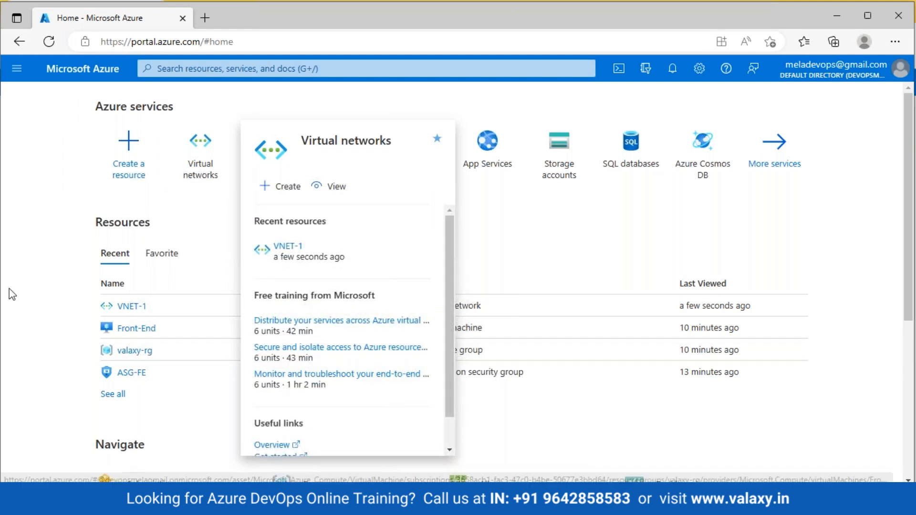
# Uncheck ASG-FE in Front-End's front-end646 application security groups, save, and return Home.
pyautogui.click(132, 328)
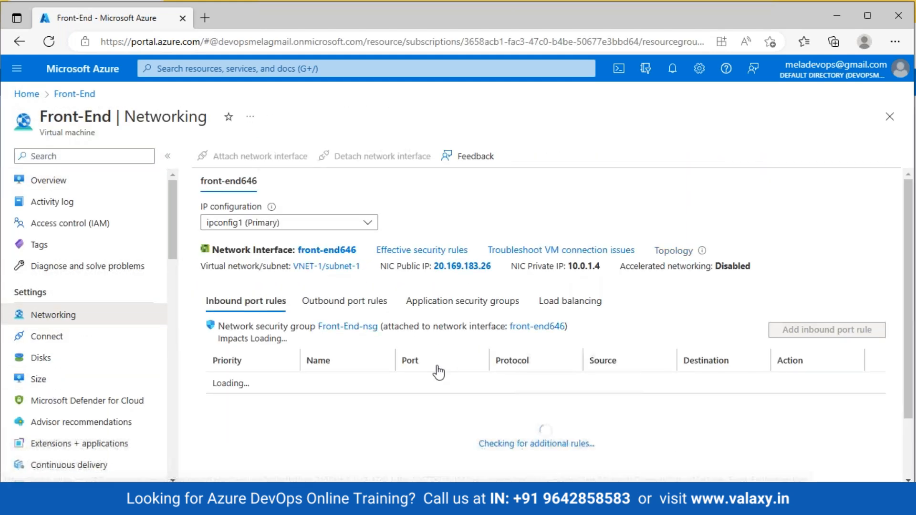
pyautogui.click(456, 301)
pyautogui.click(314, 334)
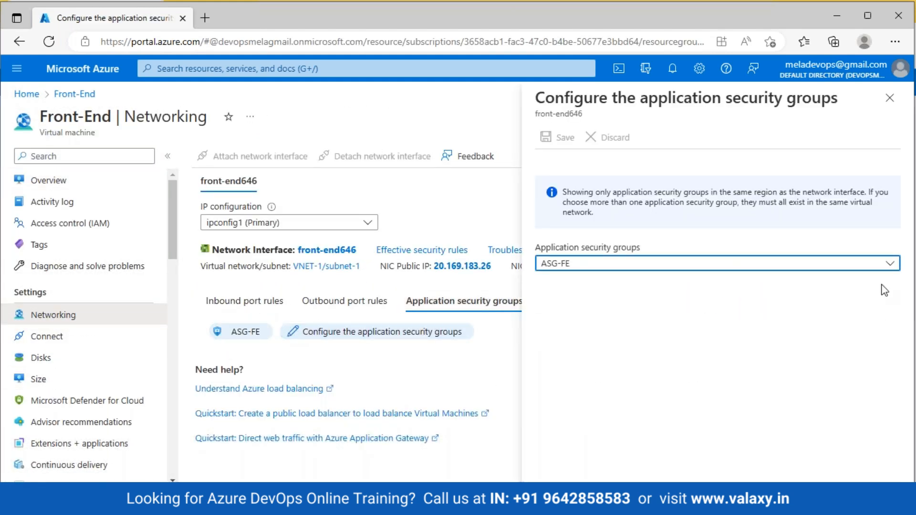
pyautogui.click(851, 265)
pyautogui.click(591, 360)
pyautogui.click(558, 138)
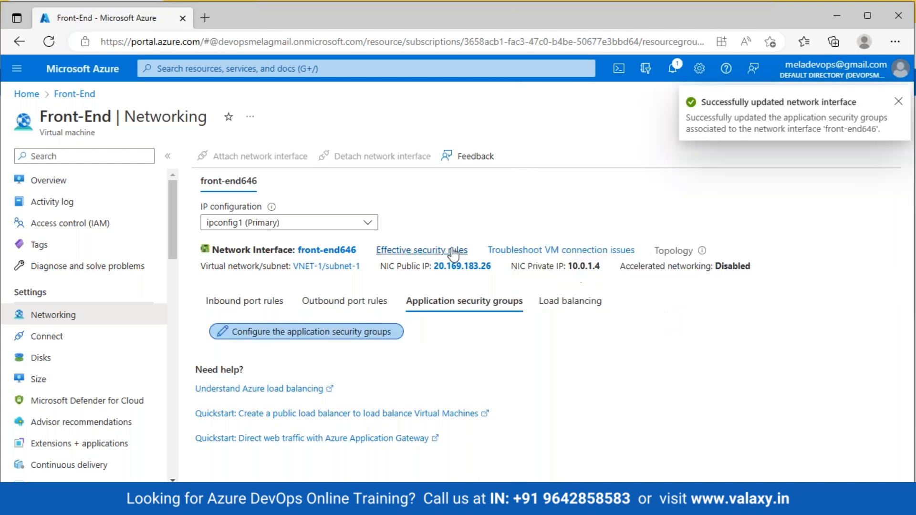
pyautogui.click(26, 94)
pyautogui.click(273, 172)
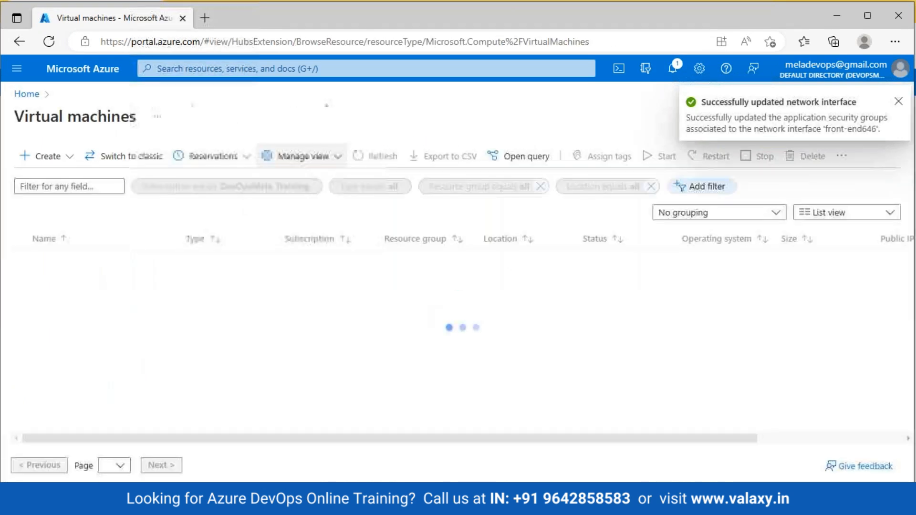
pyautogui.click(53, 157)
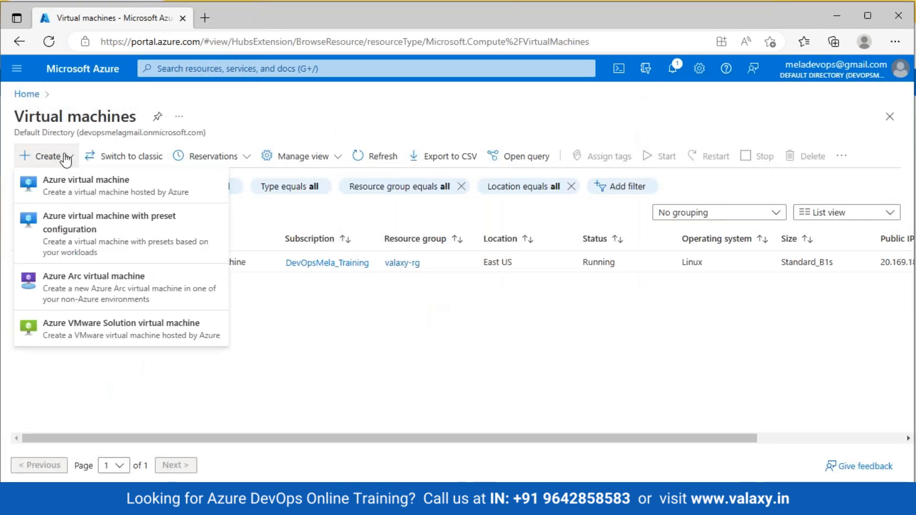
pyautogui.click(65, 188)
pyautogui.click(288, 331)
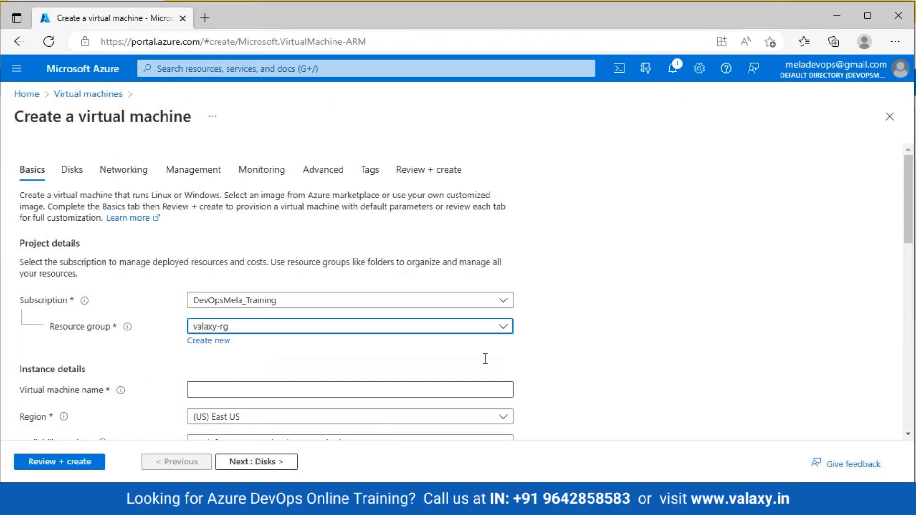
pyautogui.scroll(-2, 228, 392)
pyautogui.click(199, 300)
pyautogui.write('bbvb')
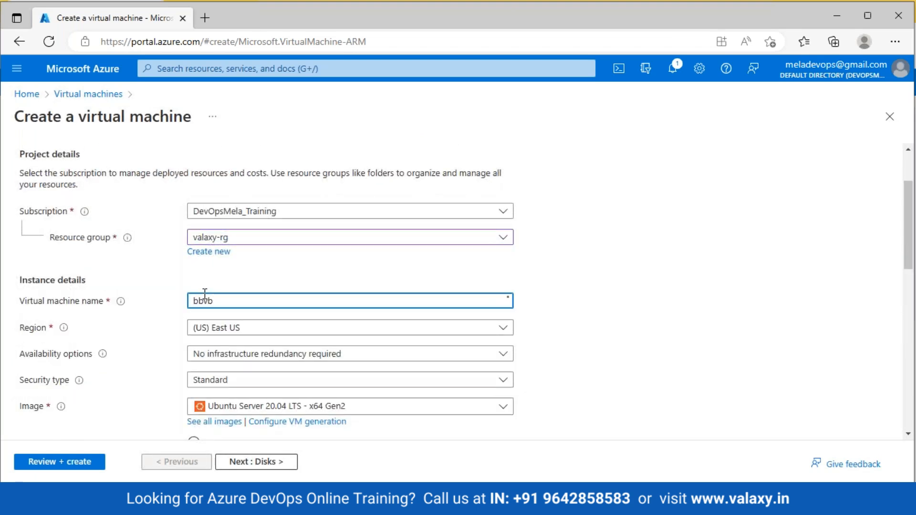
pyautogui.scroll(-6, 143, 143)
pyautogui.scroll(8, 131, 194)
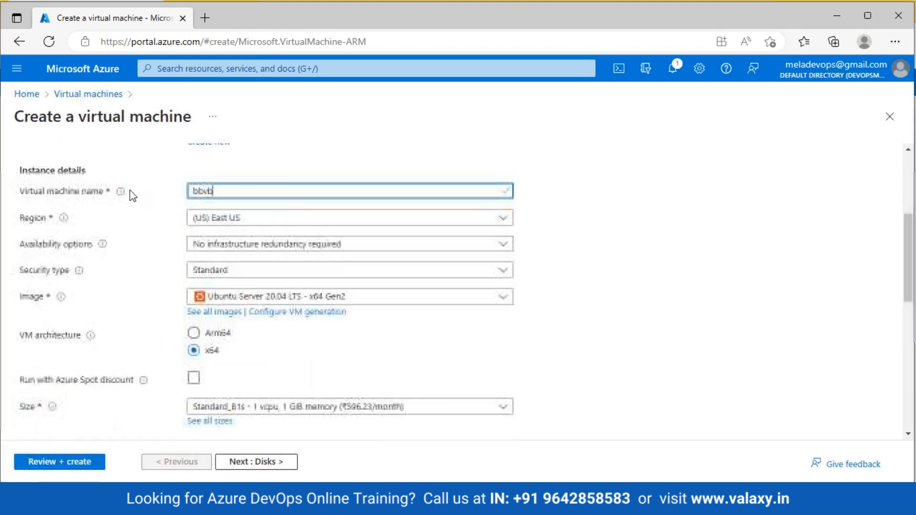
pyautogui.click(123, 164)
pyautogui.click(334, 292)
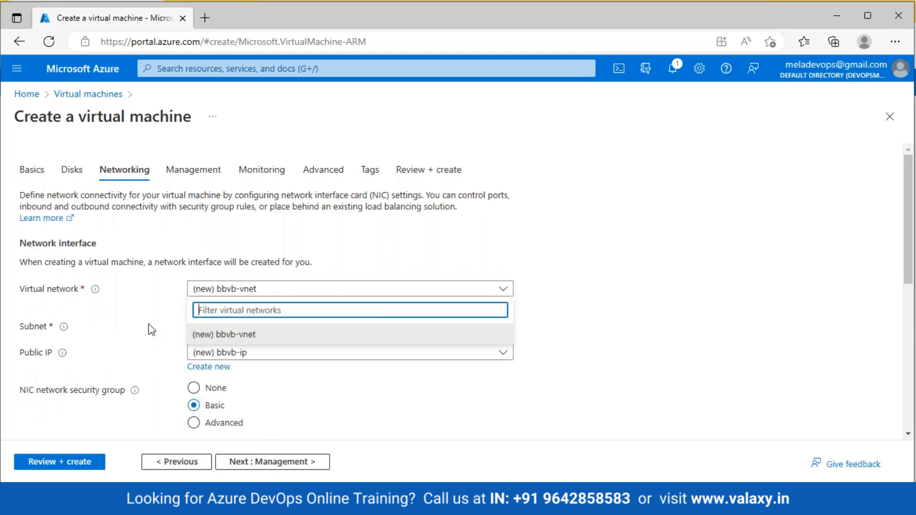
pyautogui.click(144, 280)
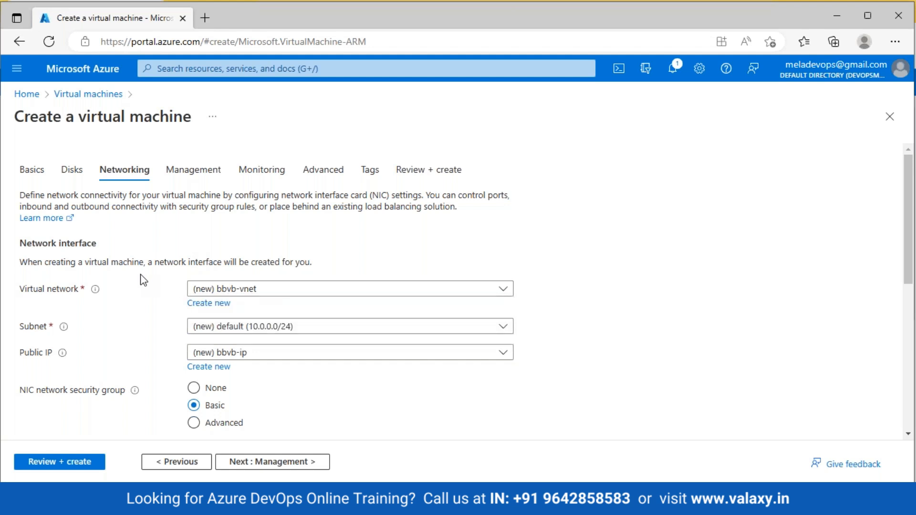
pyautogui.click(293, 328)
pyautogui.click(30, 170)
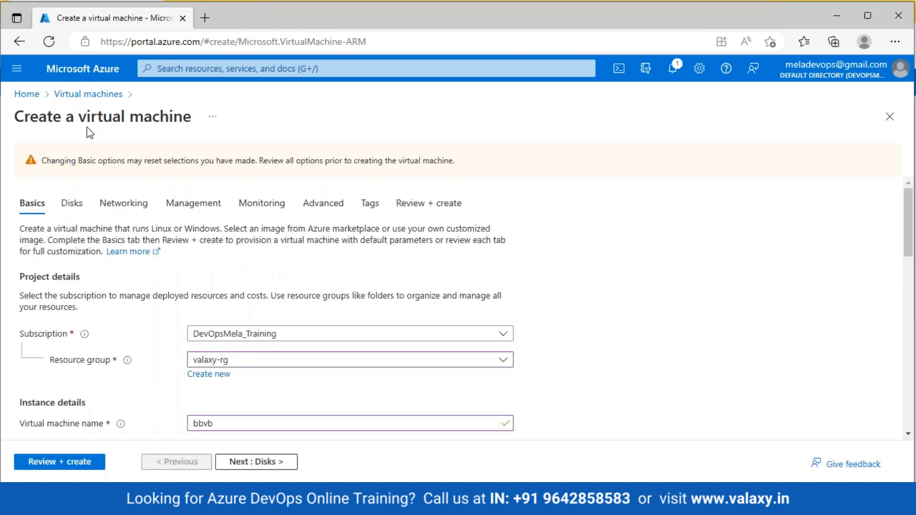
pyautogui.click(83, 94)
pyautogui.click(537, 115)
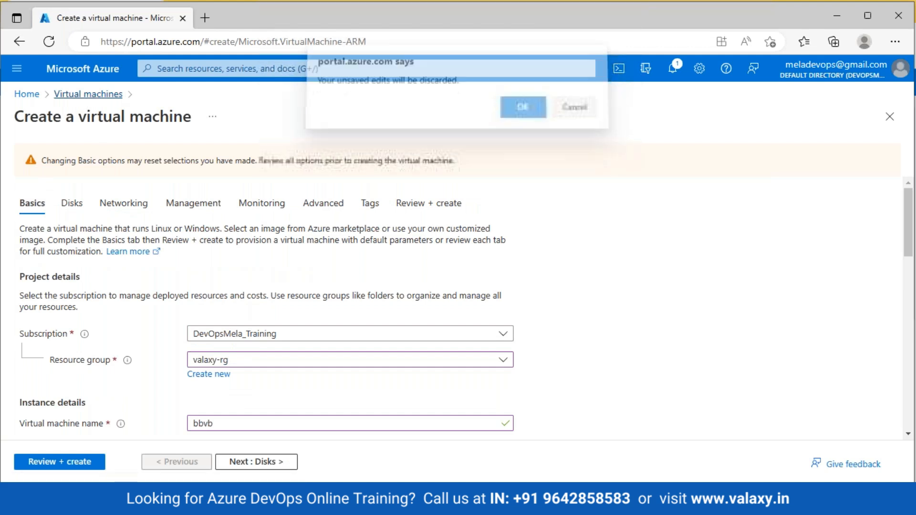
pyautogui.click(27, 94)
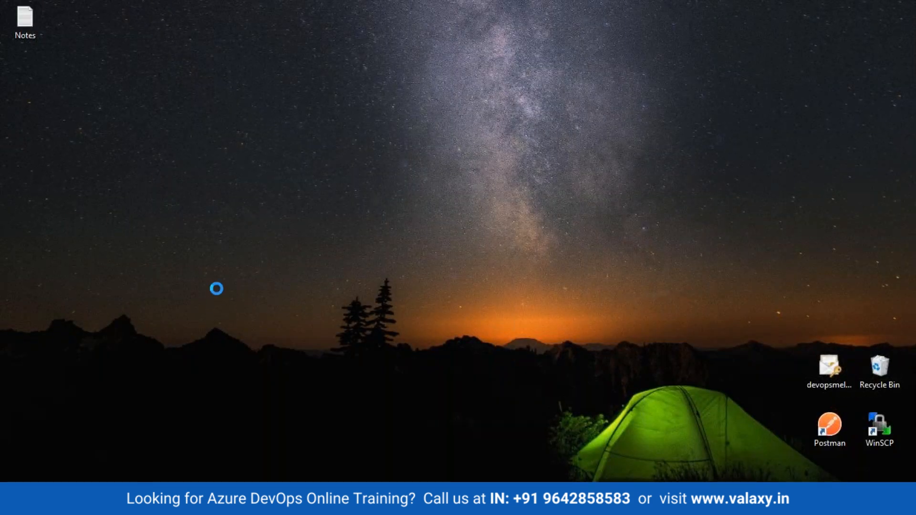
pyautogui.rightClick(163, 201)
pyautogui.rightClick(208, 233)
pyautogui.click(248, 275)
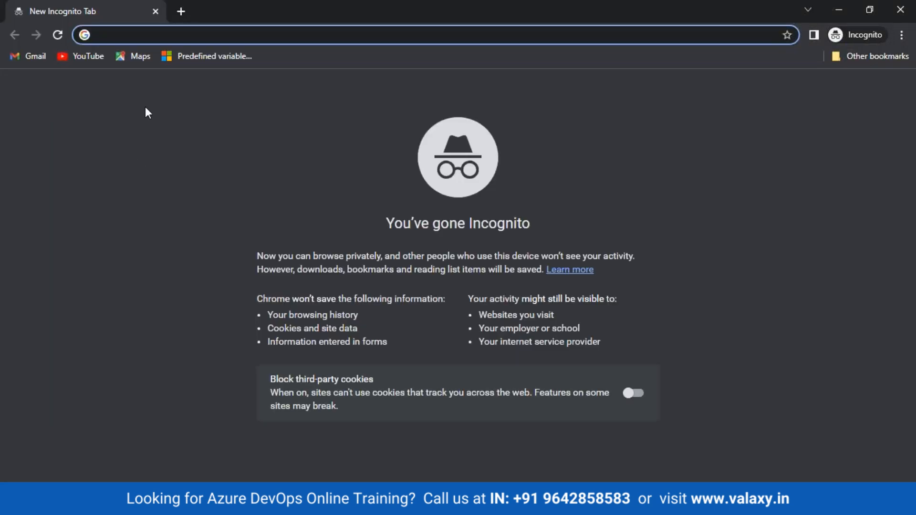
# Sign in at portal.azure.com with the account e-mail and password, choosing to stay signed in.
pyautogui.write('portal.azure.com')
pyautogui.press('Return')
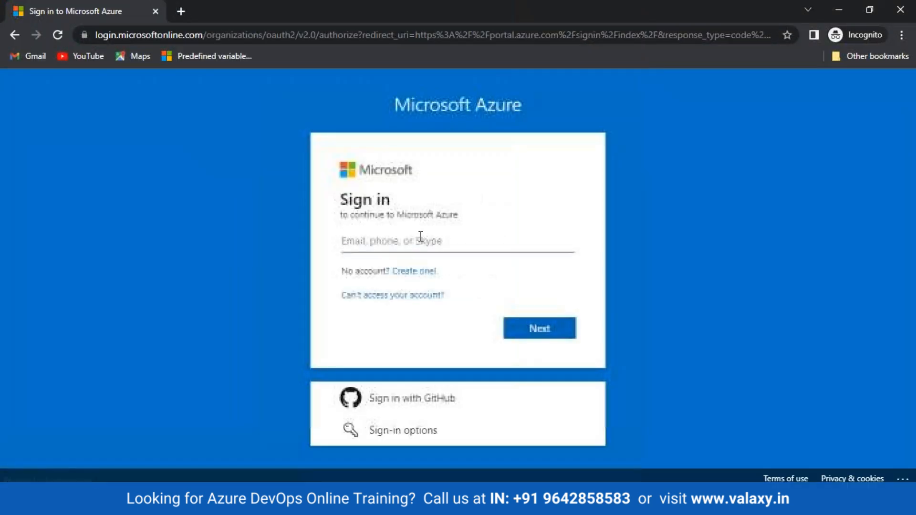
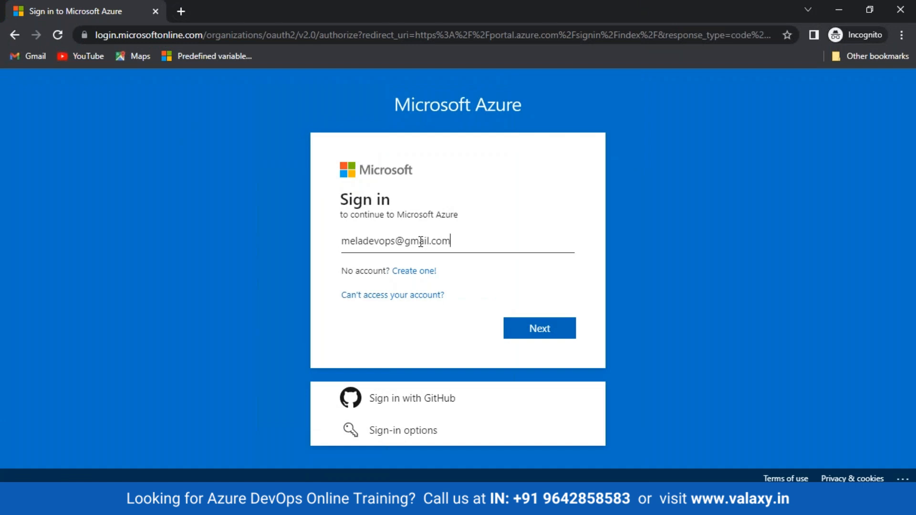
pyautogui.press('Return')
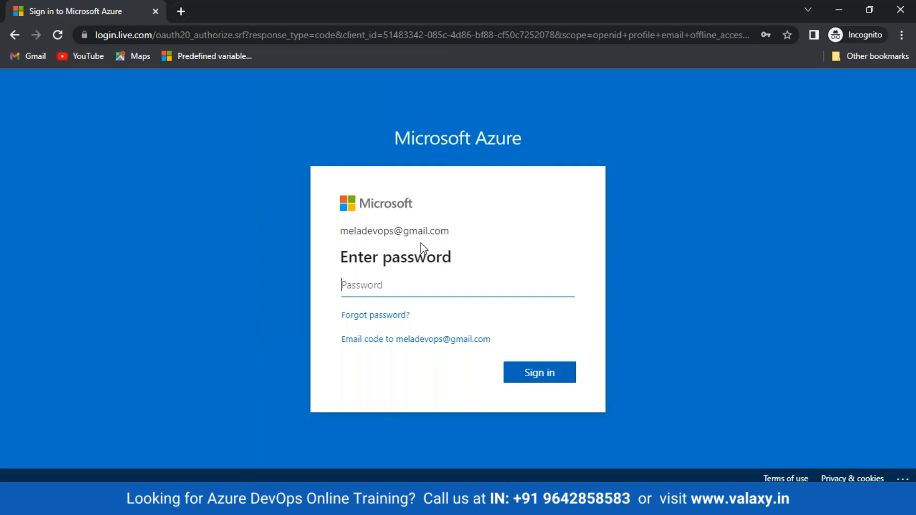
pyautogui.write('•••••••••')
pyautogui.press('Return')
pyautogui.click(536, 372)
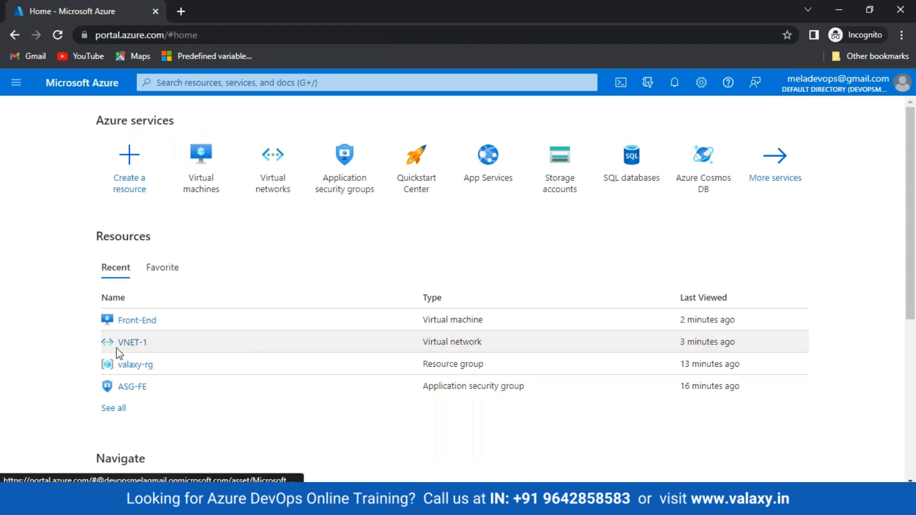
pyautogui.click(193, 179)
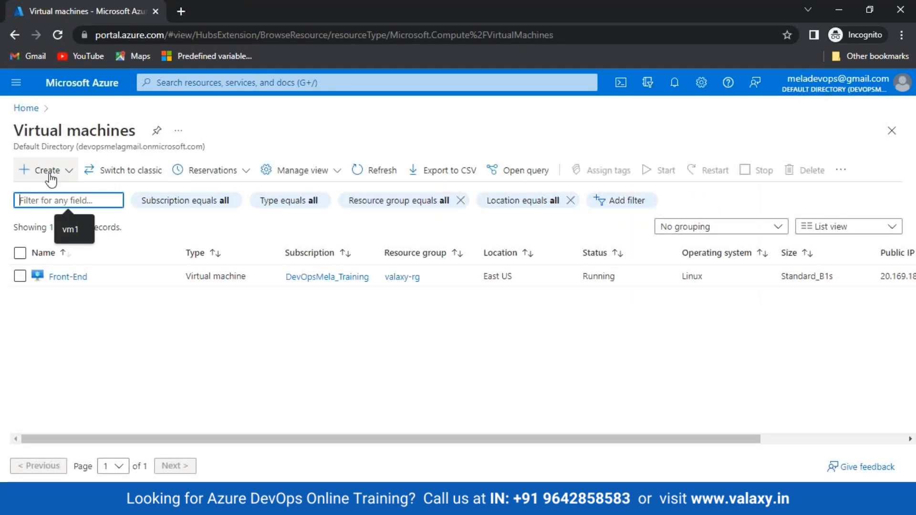
pyautogui.click(51, 180)
pyautogui.click(62, 209)
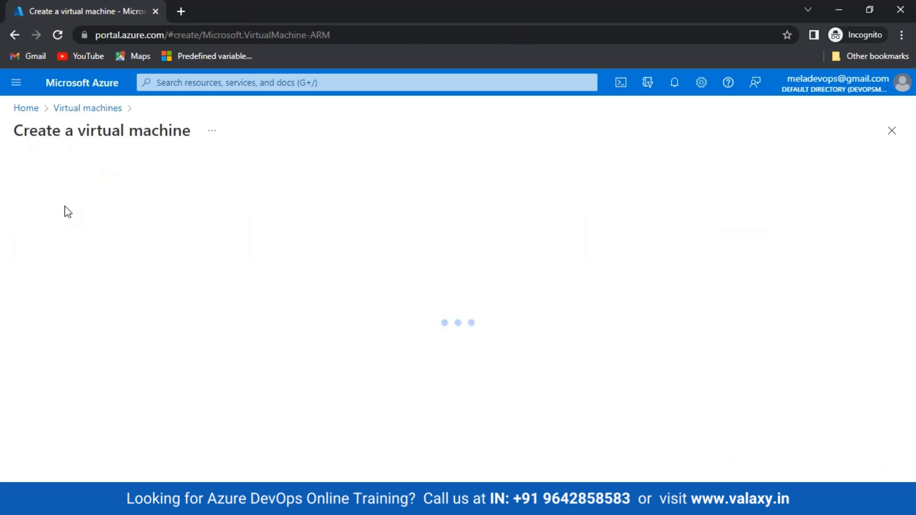
pyautogui.click(107, 193)
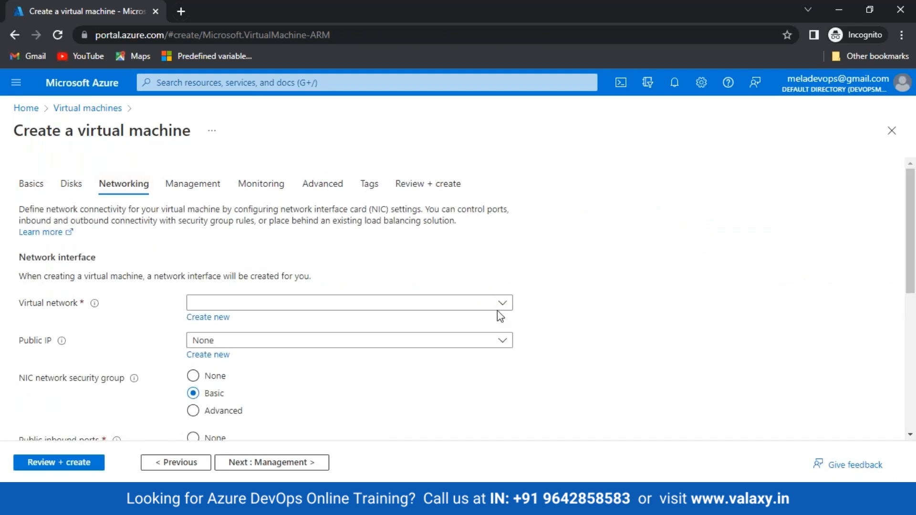
pyautogui.click(502, 303)
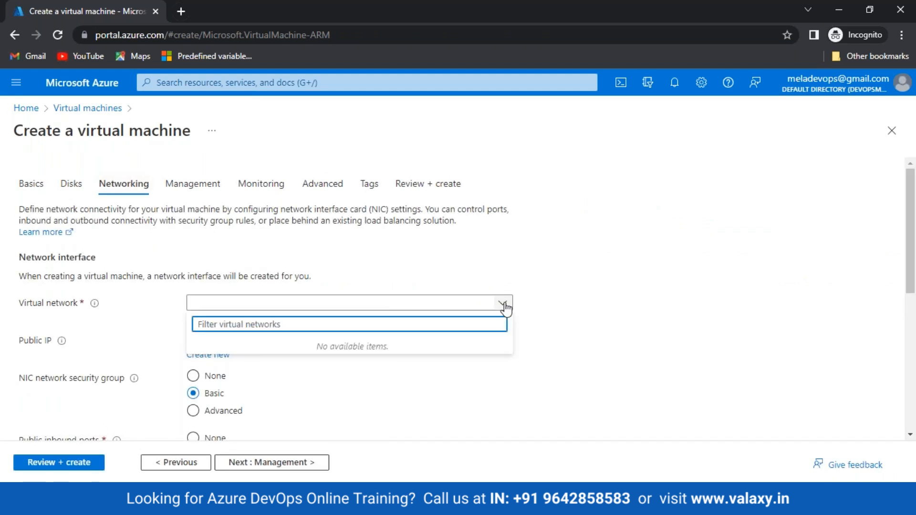
pyautogui.click(19, 107)
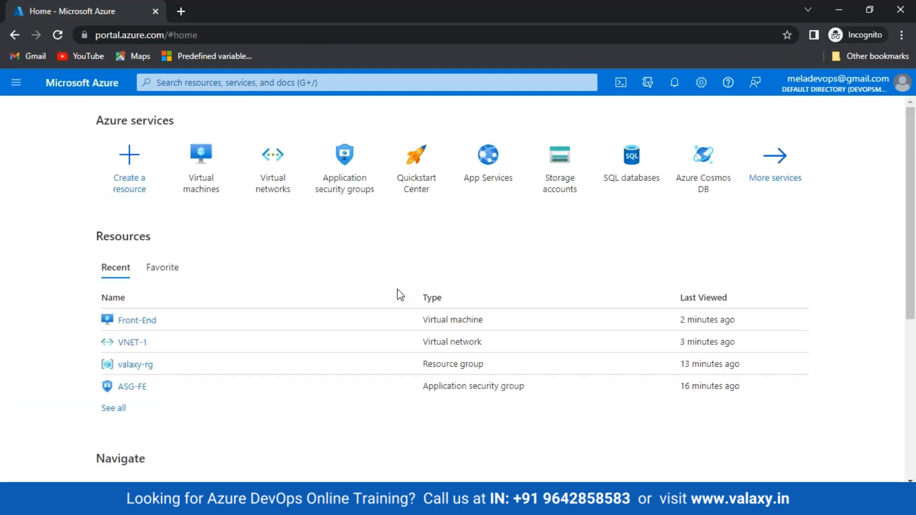
# Open VNET-1 and review its address space, connected devices and subnets.
pyautogui.click(132, 342)
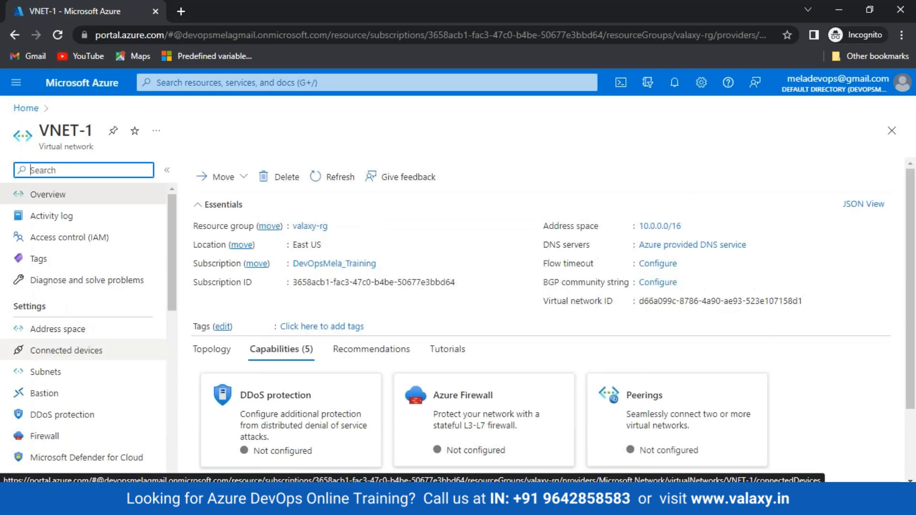
pyautogui.scroll(-2, 351, 357)
pyautogui.click(89, 336)
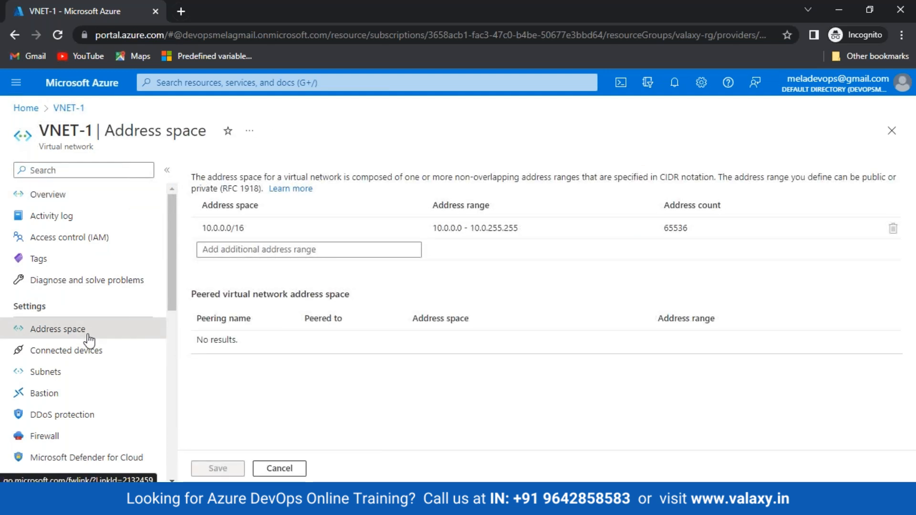
pyautogui.click(57, 353)
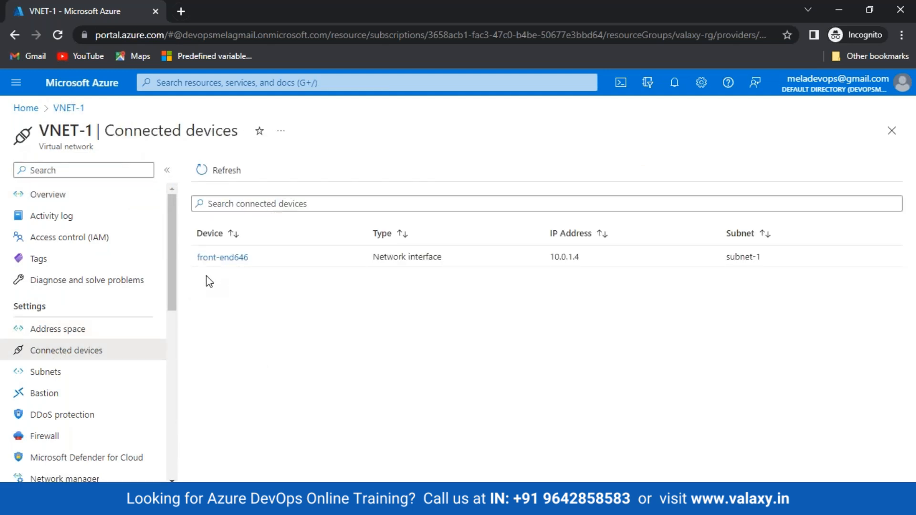
pyautogui.click(54, 372)
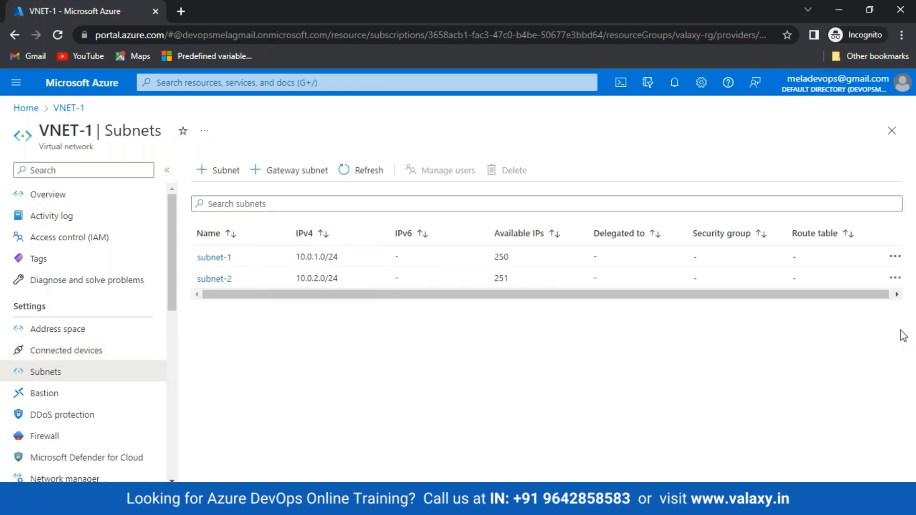
# Inspect the action menus for subnet-1 and subnet-2, then open subnet-2's user access management.
pyautogui.click(903, 283)
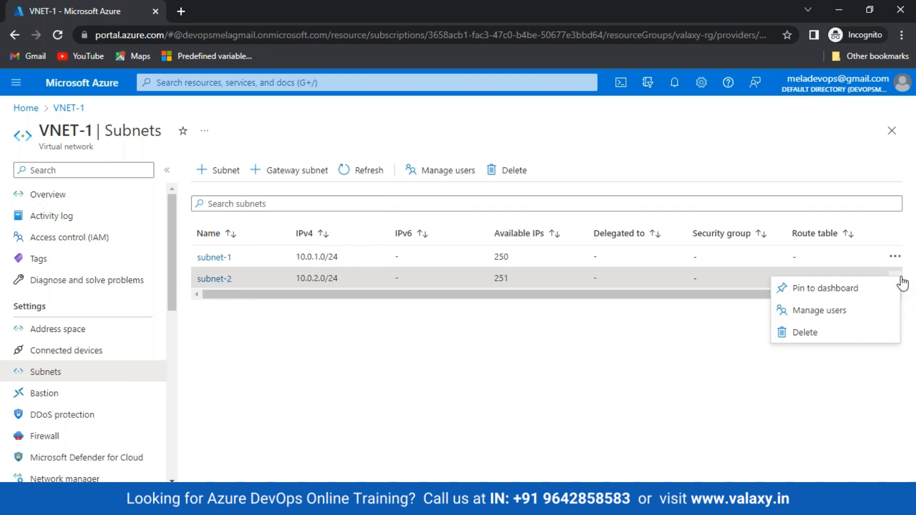
pyautogui.click(576, 431)
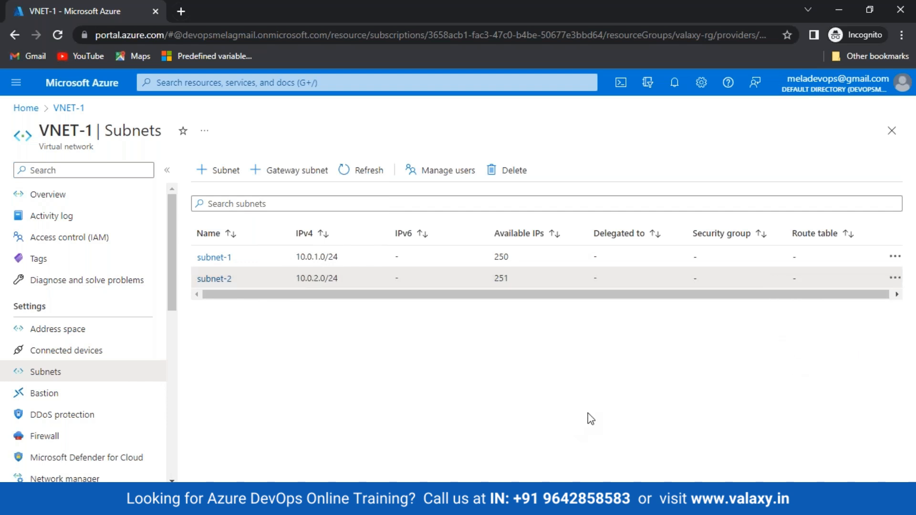
pyautogui.click(895, 257)
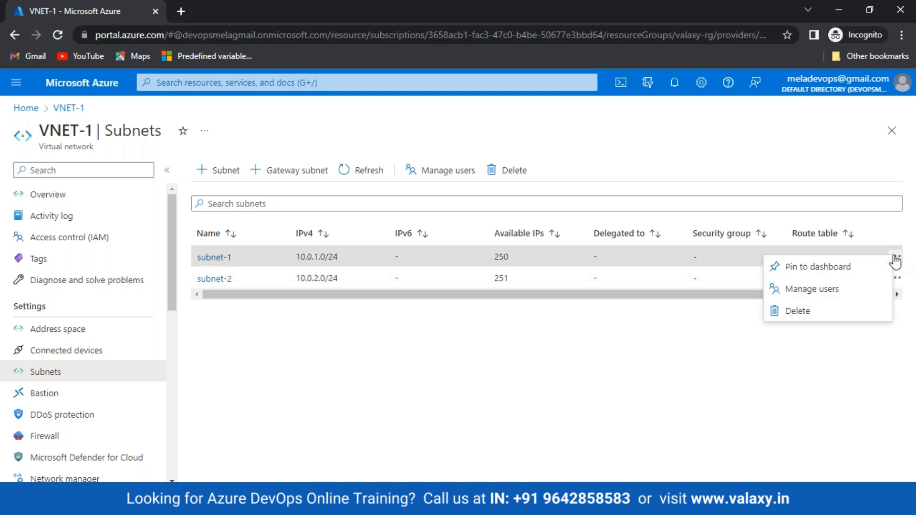
pyautogui.click(811, 380)
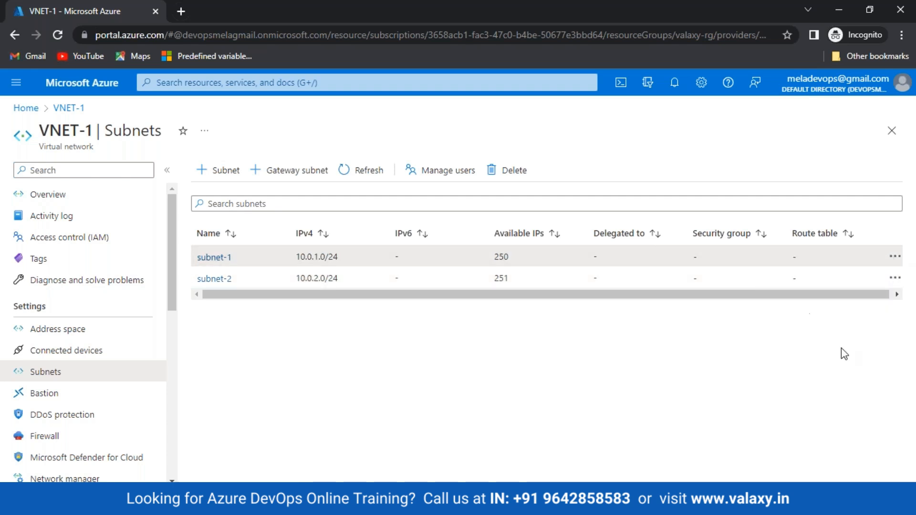
pyautogui.click(895, 278)
pyautogui.click(879, 304)
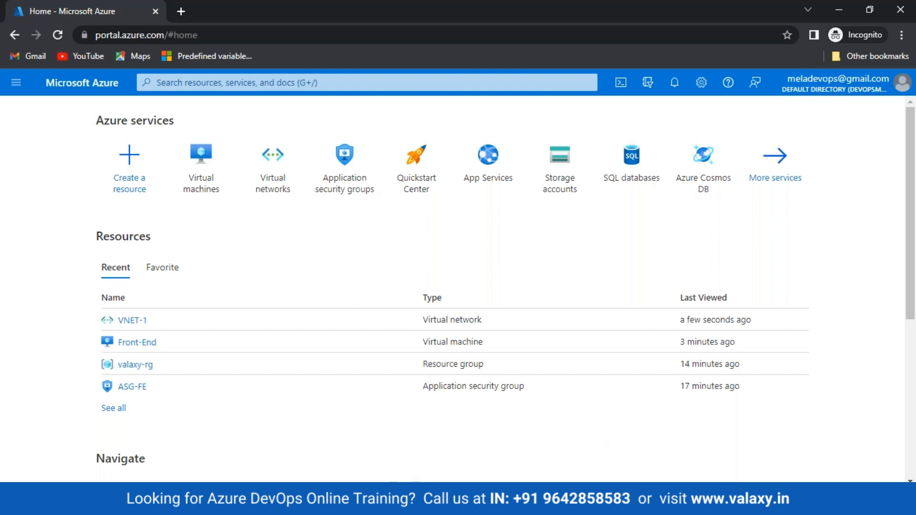
pyautogui.hotkey('alt', 'Tab')
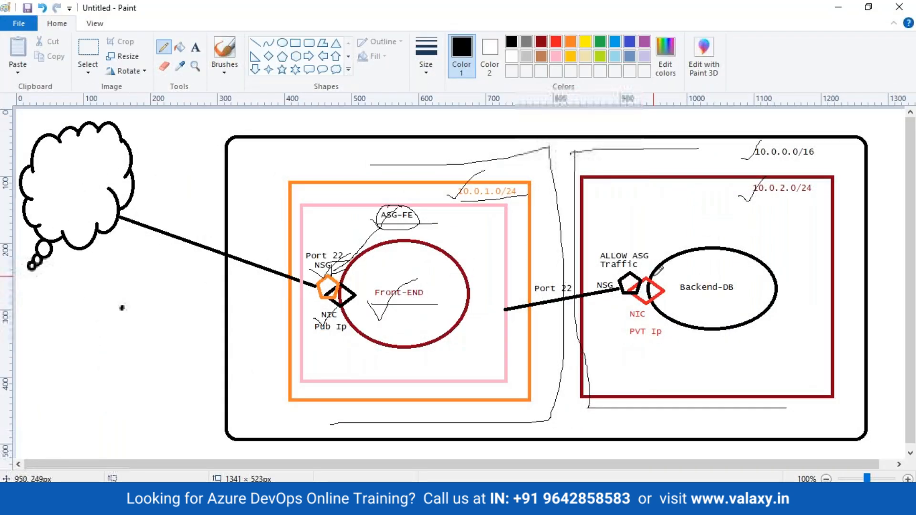
pyautogui.hotkey('alt', 'Tab')
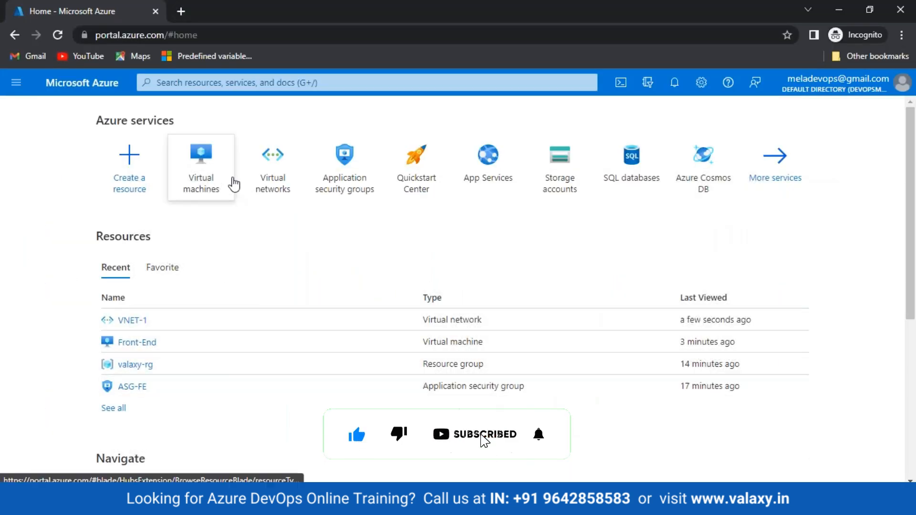
# Start a new Azure virtual machine and check which virtual networks are offered.
pyautogui.click(205, 178)
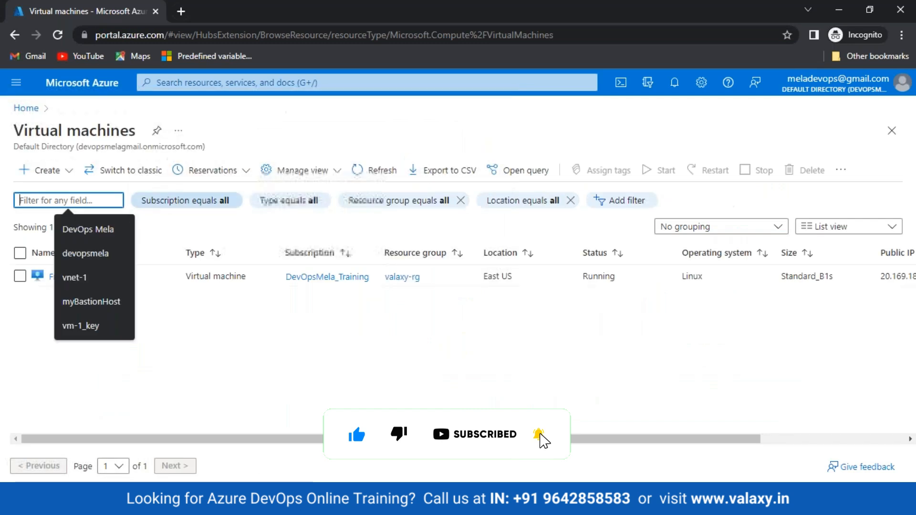
pyautogui.click(57, 172)
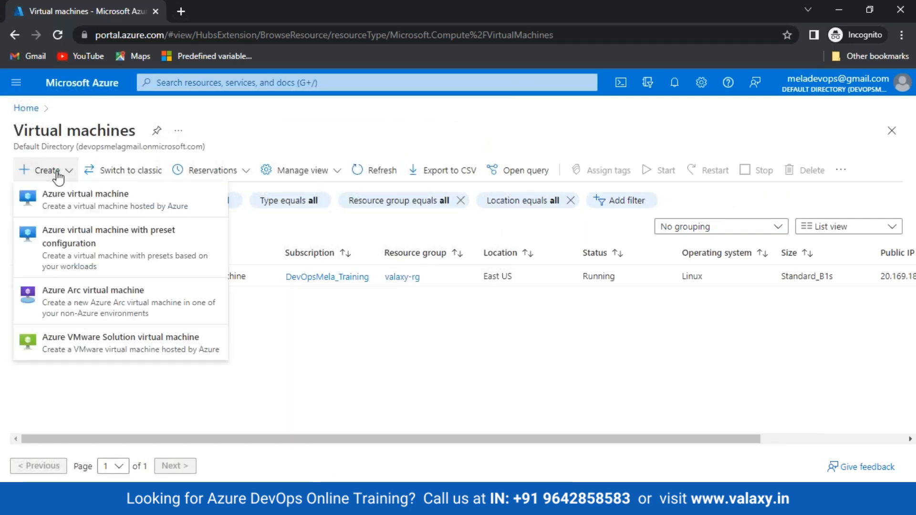
pyautogui.click(62, 192)
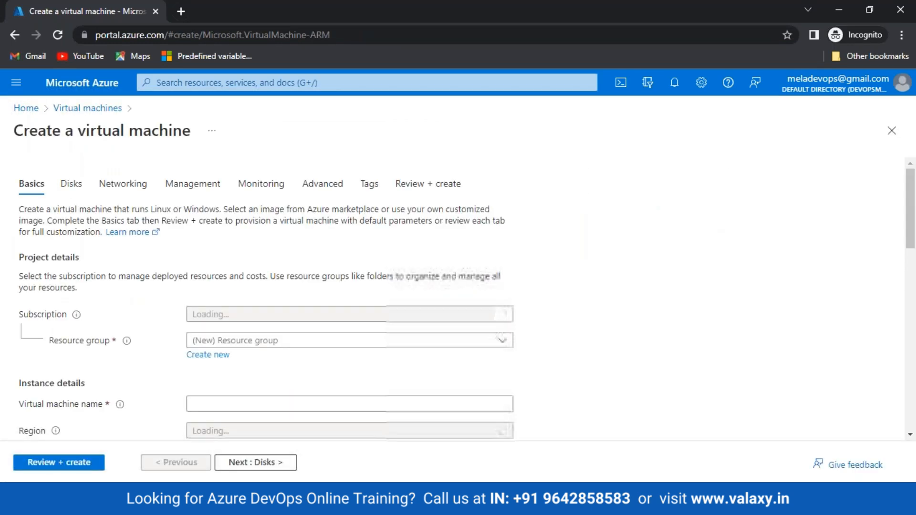
pyautogui.click(127, 190)
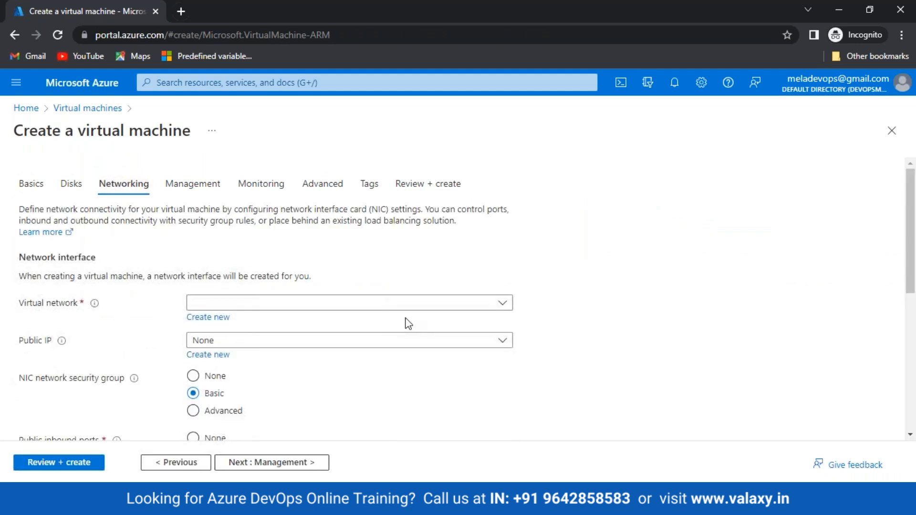
pyautogui.click(499, 305)
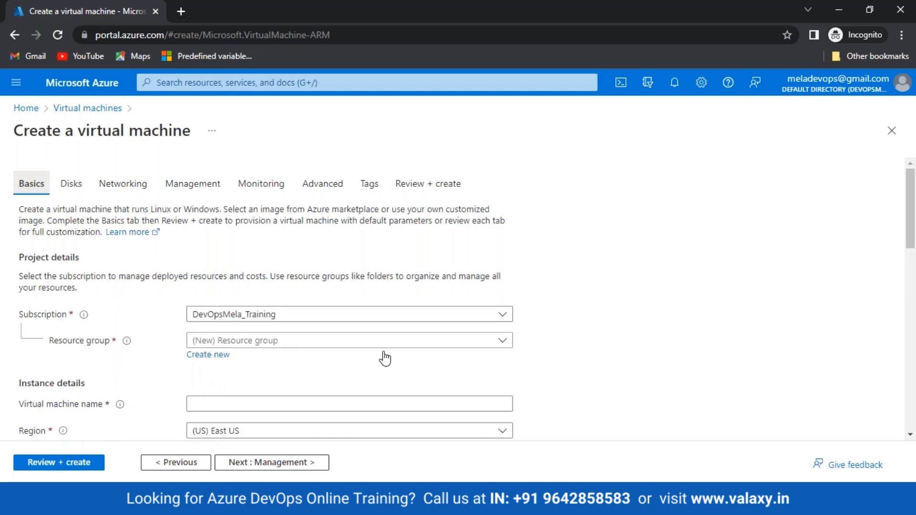
# Set public inbound ports to None and the resource group to valaxy-rg.
pyautogui.scroll(-10, 382, 357)
pyautogui.scroll(-3, 210, 308)
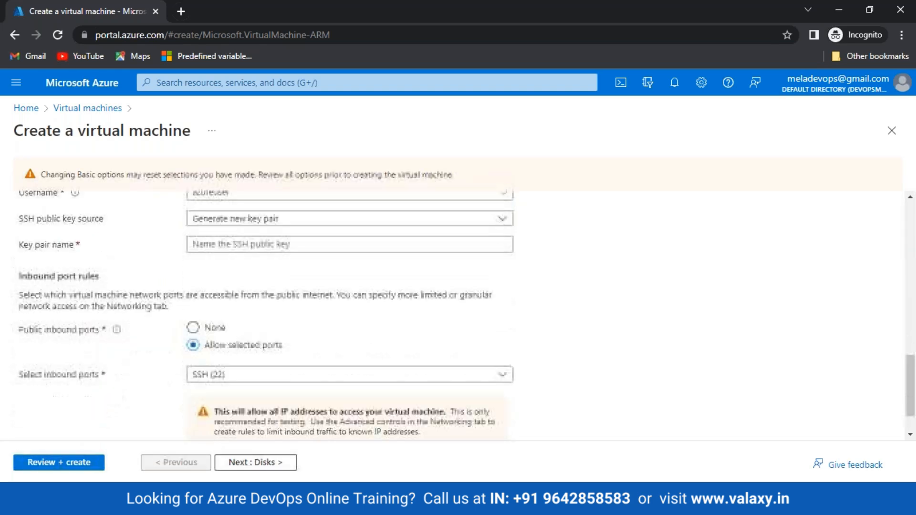
pyautogui.click(193, 286)
pyautogui.scroll(10, 387, 390)
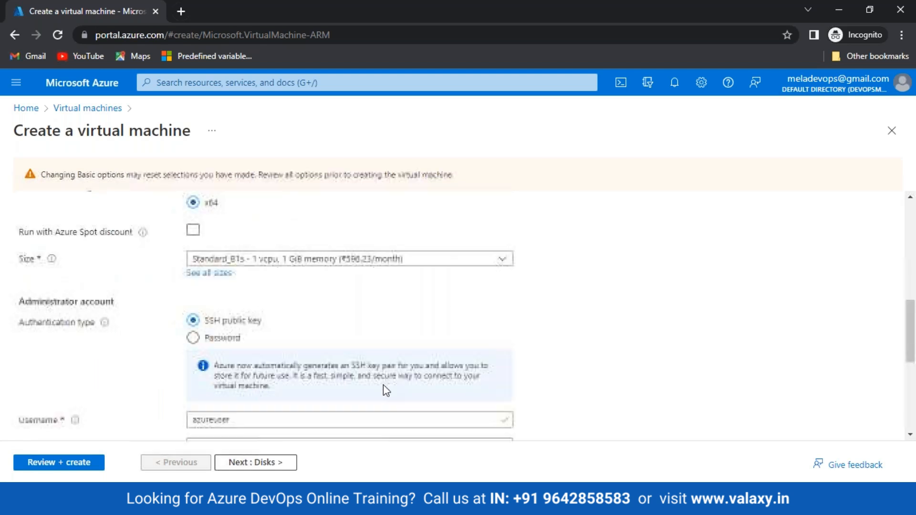
pyautogui.scroll(3, 387, 390)
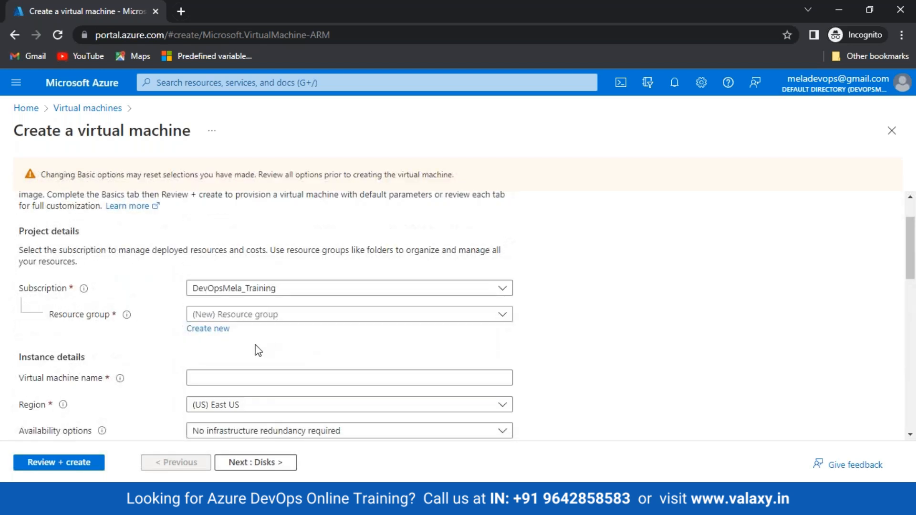
pyautogui.click(221, 315)
pyautogui.click(223, 381)
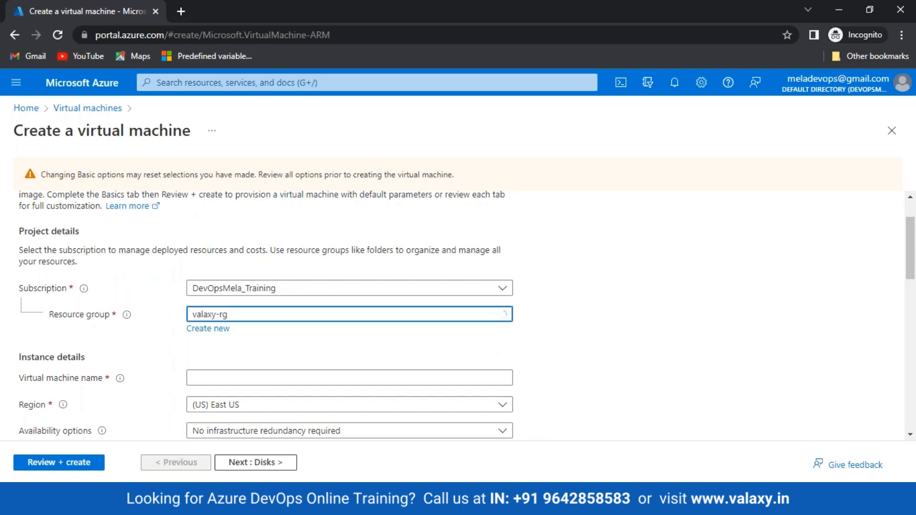
# Try region East US, then East US 2, and find no virtual networks available.
pyautogui.scroll(-3, 462, 411)
pyautogui.click(280, 278)
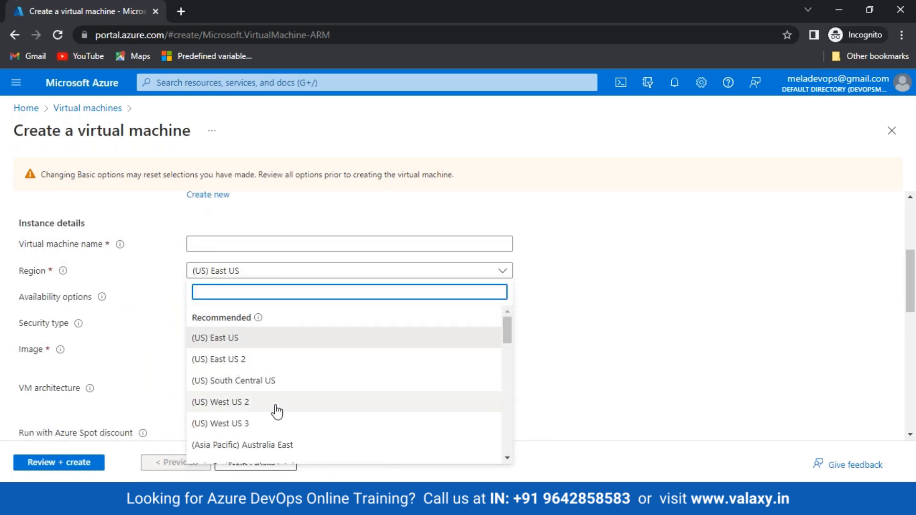
pyautogui.click(238, 343)
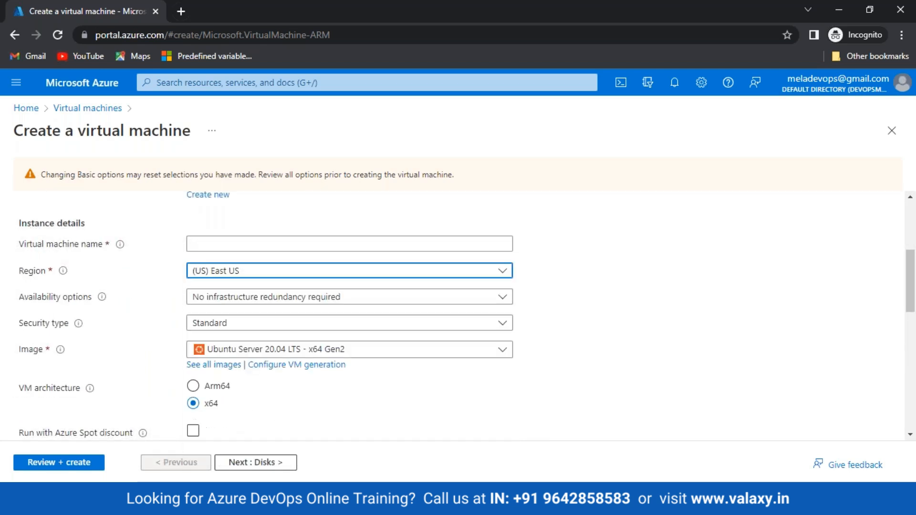
pyautogui.click(255, 279)
pyautogui.click(235, 360)
pyautogui.scroll(3, 317, 360)
pyautogui.click(130, 219)
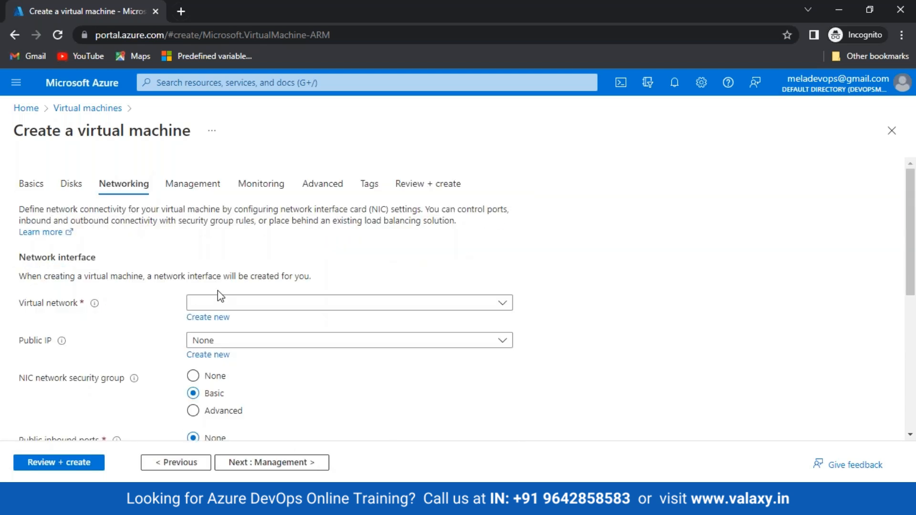
pyautogui.click(229, 303)
pyautogui.click(229, 305)
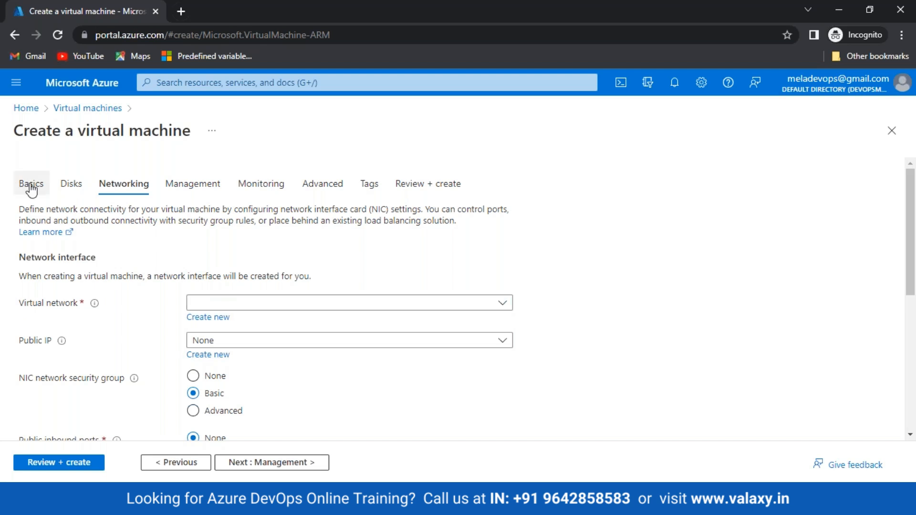
# Set the region back to East US and confirm VNET-1 now appears under networking.
pyautogui.click(30, 185)
pyautogui.scroll(-1, 257, 377)
pyautogui.scroll(-3, 267, 390)
pyautogui.click(242, 262)
pyautogui.click(347, 329)
pyautogui.scroll(-3, 337, 382)
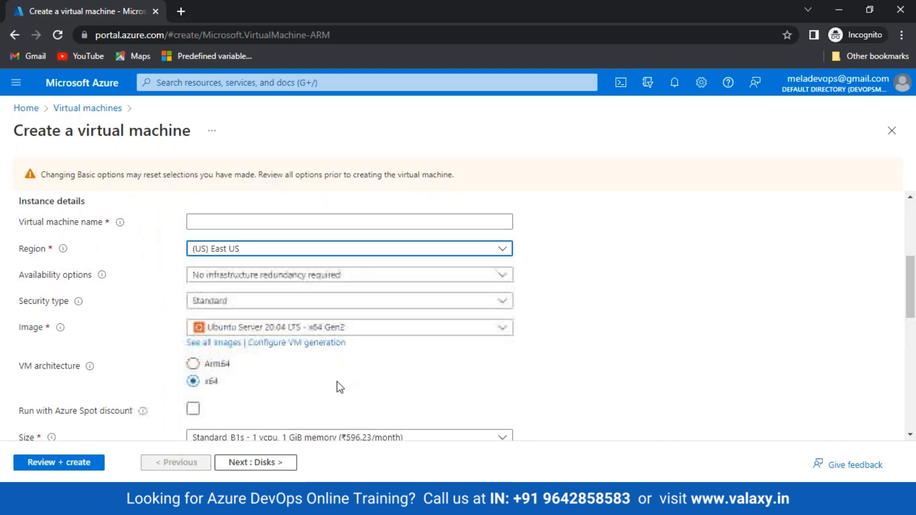
pyautogui.scroll(7, 337, 382)
pyautogui.click(123, 217)
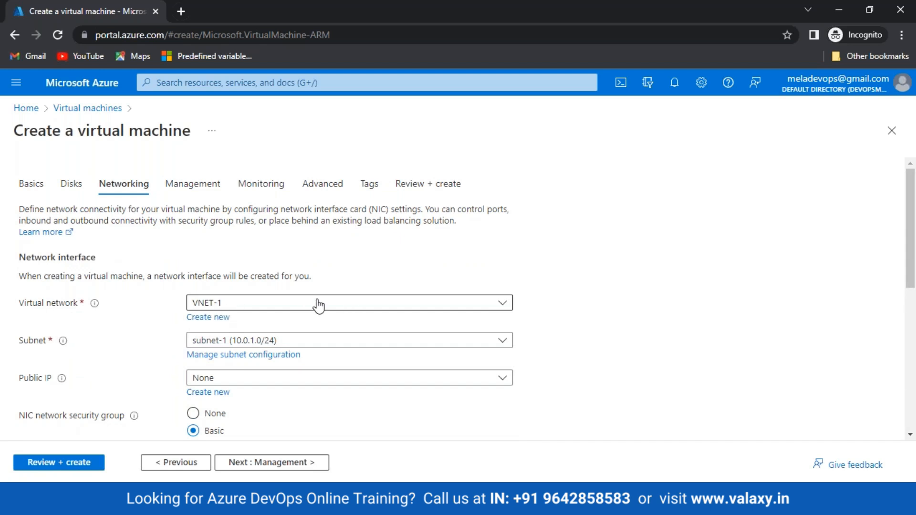
pyautogui.click(30, 188)
# Name the virtual machine Backend-DB and switch to password authentication.
pyautogui.scroll(-4, 552, 365)
pyautogui.click(213, 237)
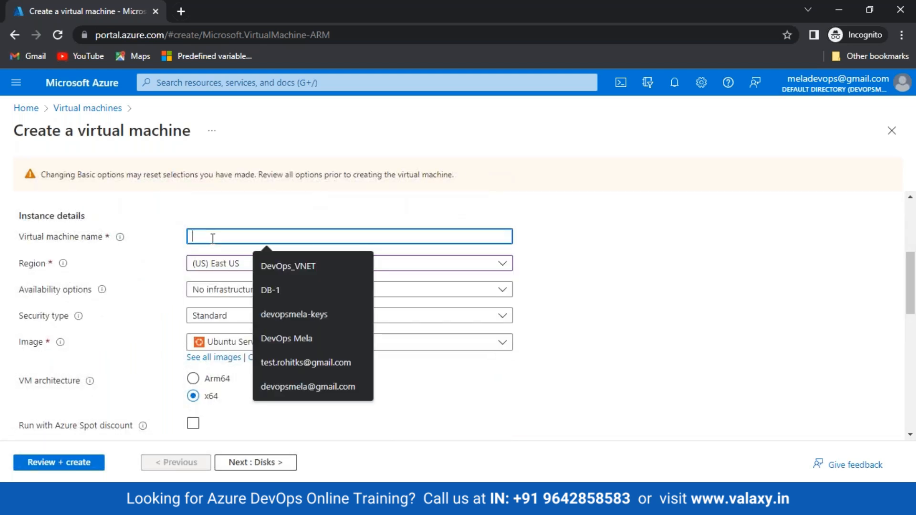
pyautogui.write('Backedn')
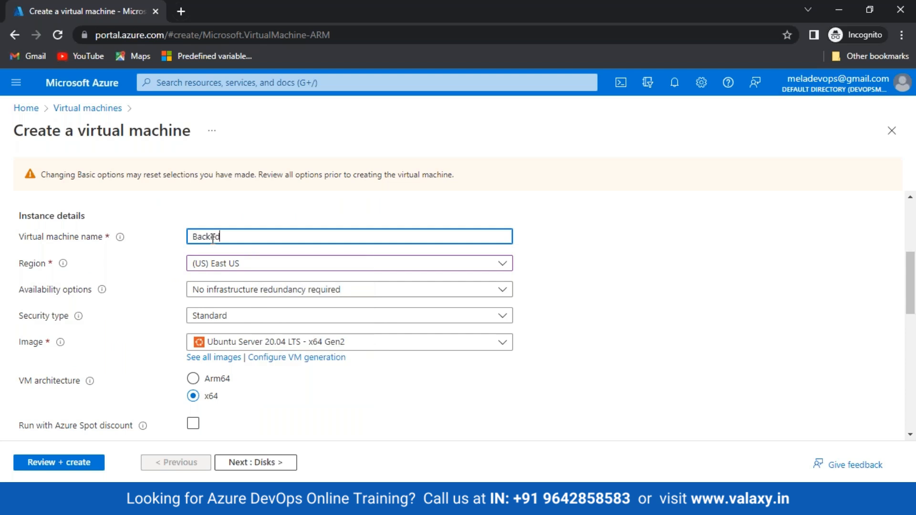
pyautogui.press('BackSpace')
pyautogui.press('BackSpace')
pyautogui.press('BackSpace')
pyautogui.write('end-DB')
pyautogui.scroll(-1, 265, 262)
pyautogui.scroll(-3, 266, 264)
pyautogui.click(192, 328)
# Enter the administrator username, then the password and its confirmation.
pyautogui.scroll(-3, 225, 237)
pyautogui.click(221, 220)
pyautogui.write('v')
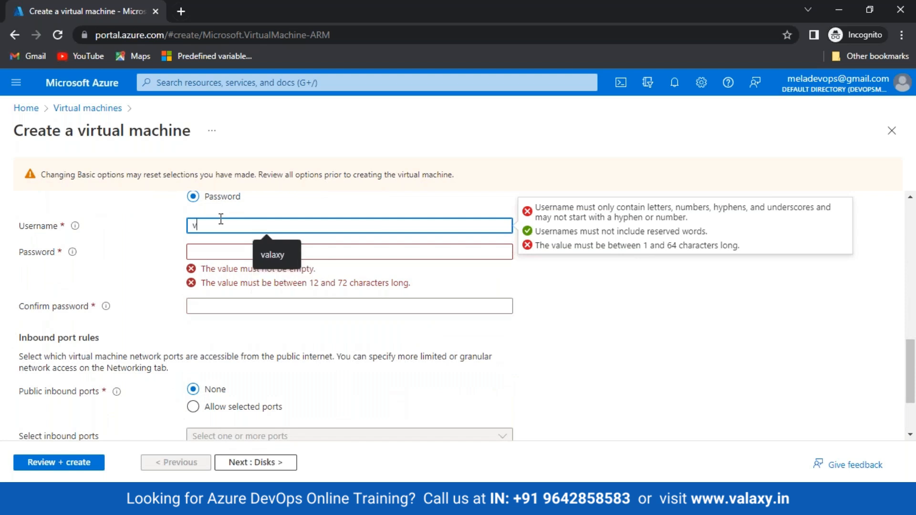
pyautogui.write('alxy')
pyautogui.press('Tab')
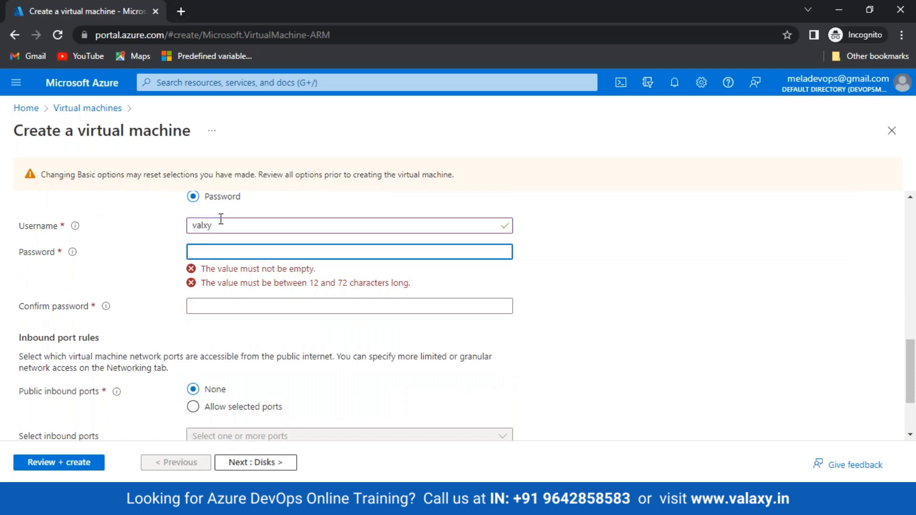
pyautogui.doubleClick(221, 219)
pyautogui.write('valaxy')
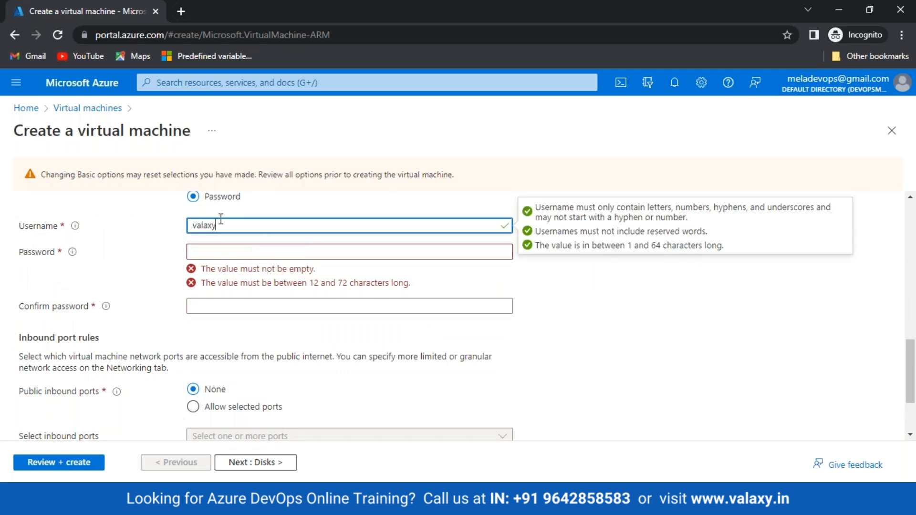
pyautogui.press('Tab')
pyautogui.write('•••••')
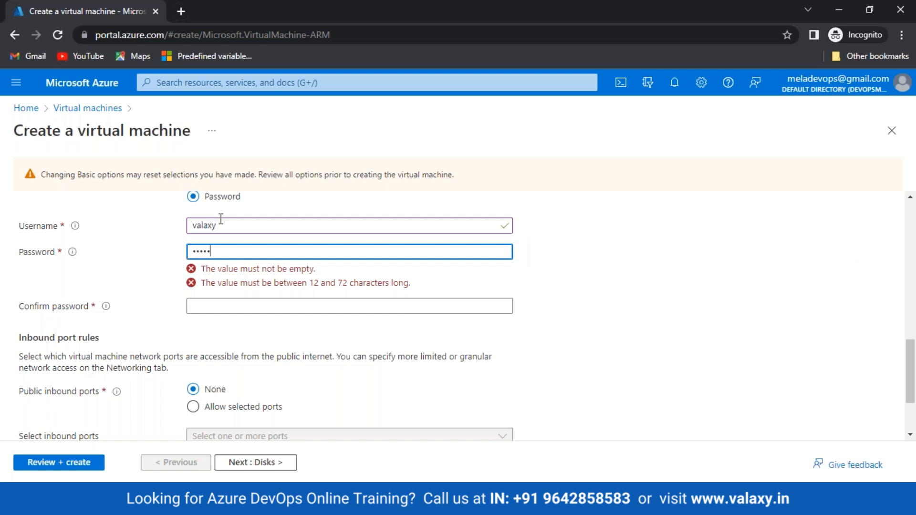
pyautogui.write('••••••••')
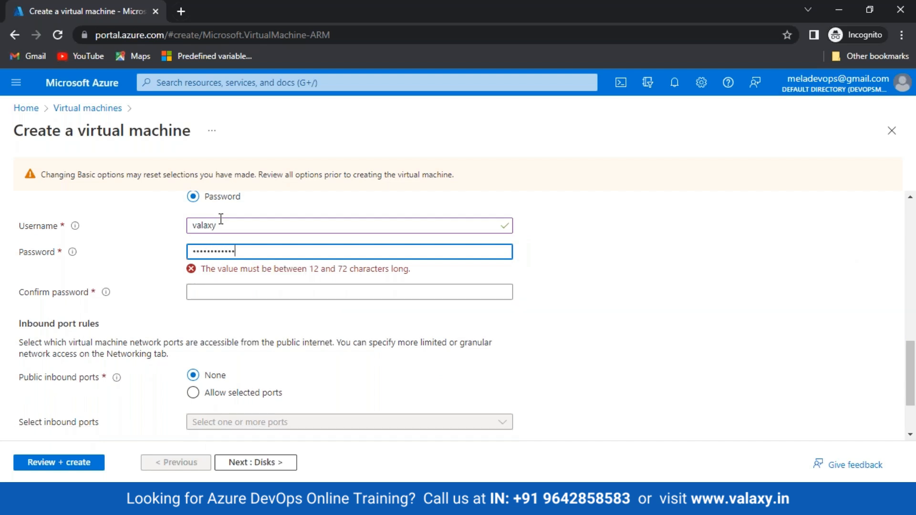
pyautogui.press('Tab')
pyautogui.write('•••••••••••••')
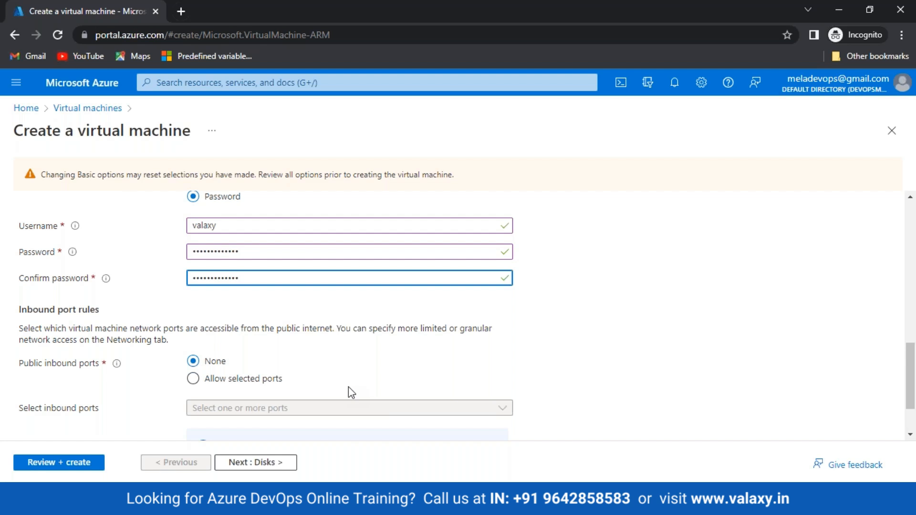
# Move through the Disks tab to the Networking tab, which shows VNET-1 and subnet-1.
pyautogui.click(267, 462)
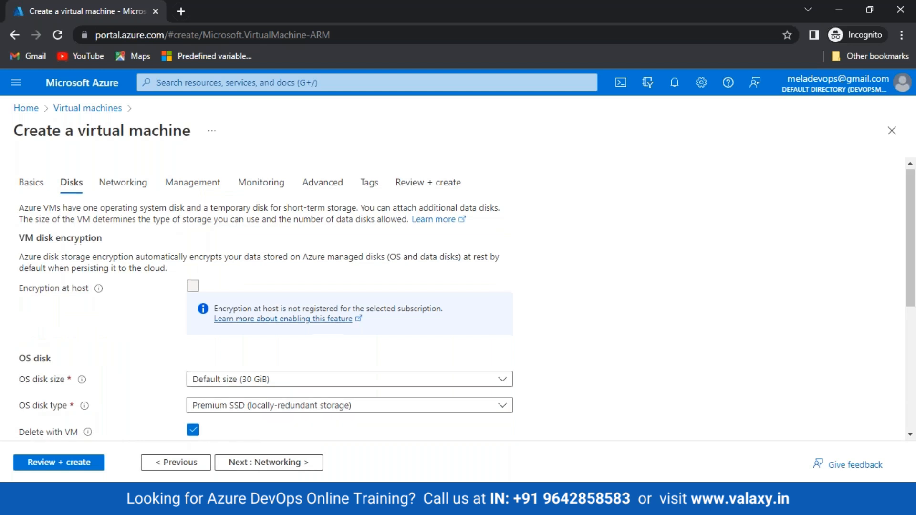
pyautogui.scroll(-5, 126, 271)
pyautogui.click(268, 463)
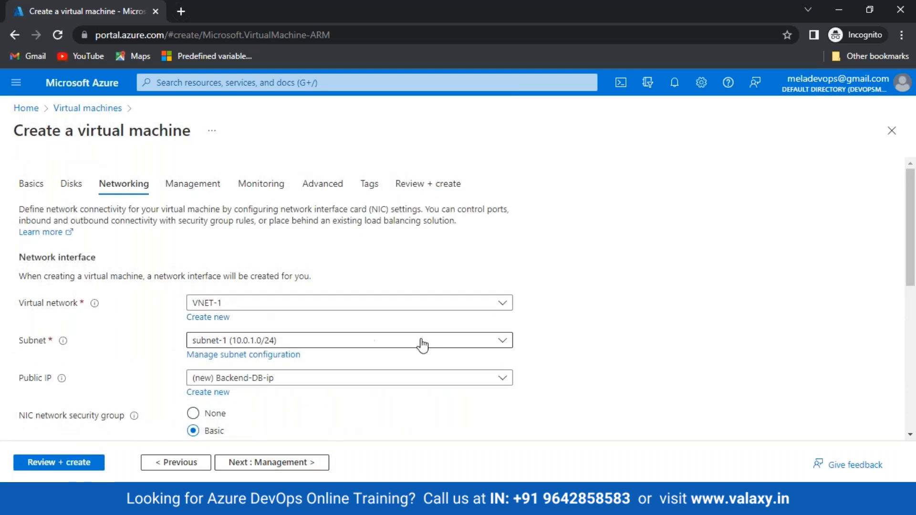
# Place the Backend-DB virtual machine on subnet-2 of VNET-1.
pyautogui.click(377, 340)
pyautogui.click(248, 408)
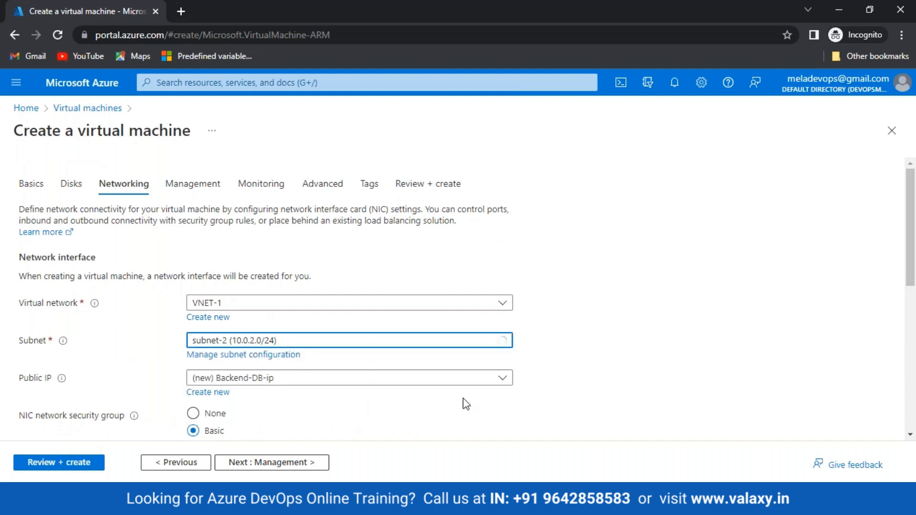
pyautogui.scroll(-2, 462, 395)
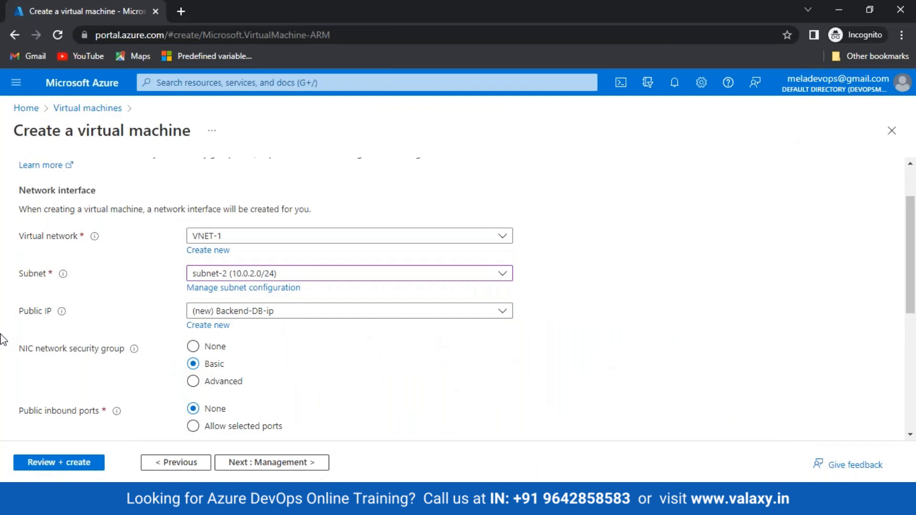
pyautogui.scroll(-5, 244, 371)
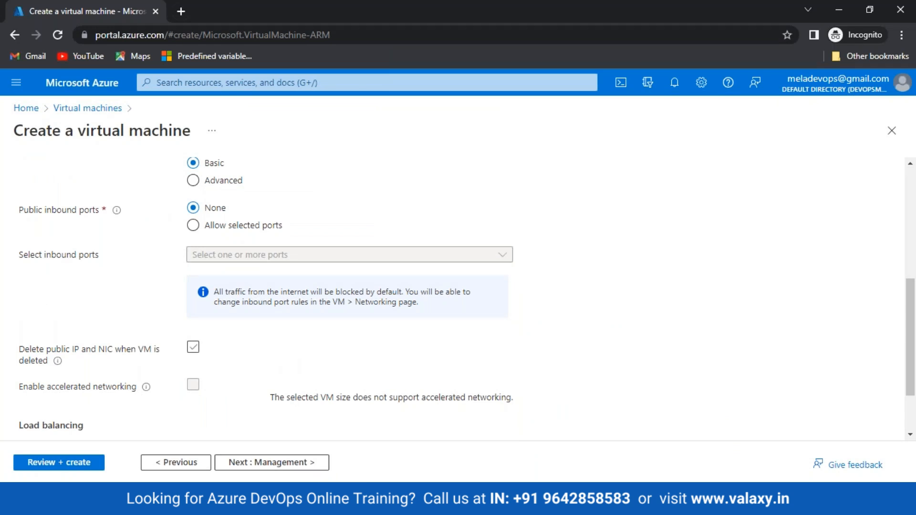
pyautogui.scroll(-1, 216, 334)
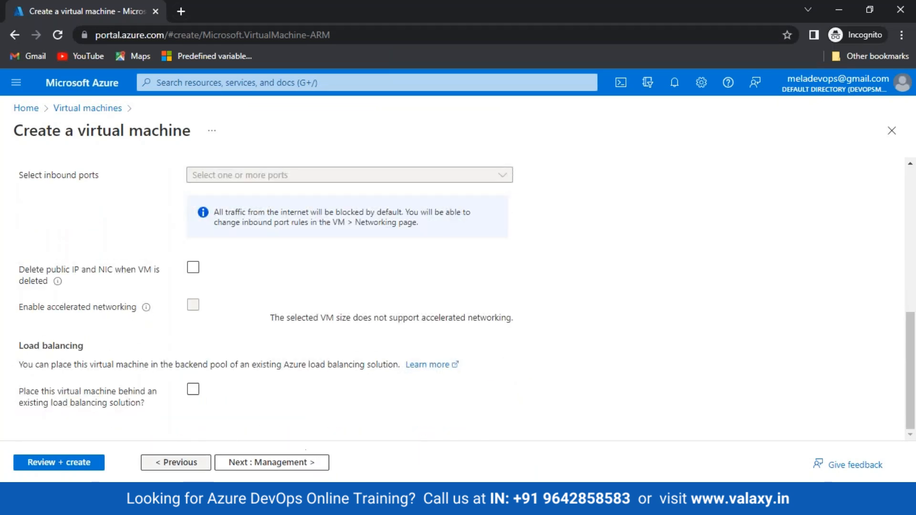
# Pass validation and create the VM, starting deployment to valaxy-rg.
pyautogui.click(42, 462)
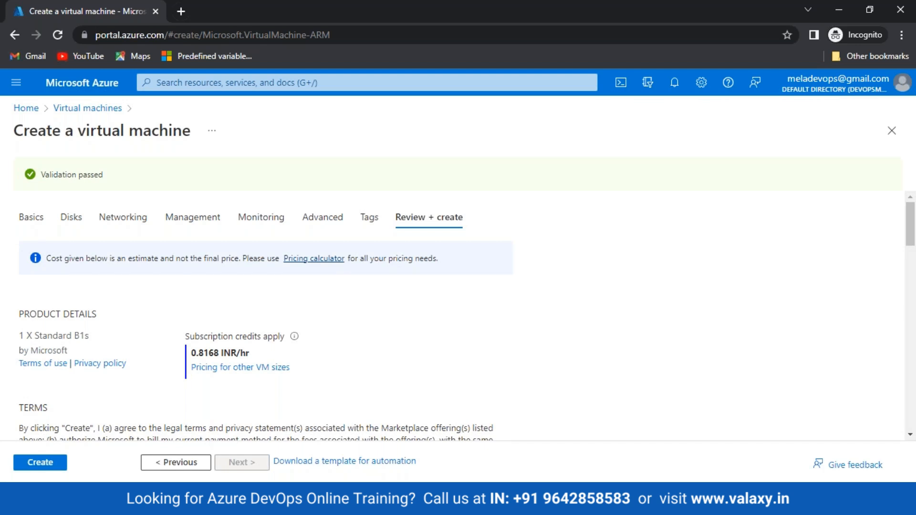
pyautogui.scroll(-3, 63, 434)
pyautogui.click(47, 462)
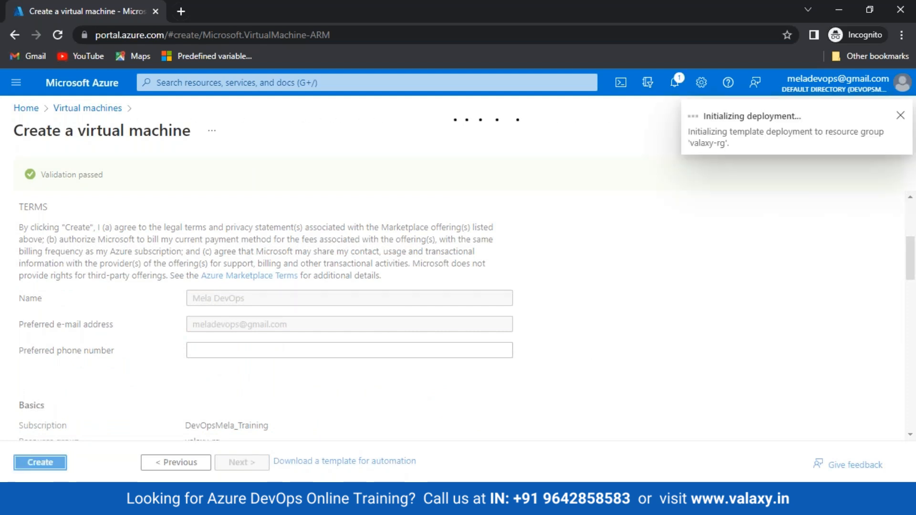
pyautogui.hotkey('alt', 'Tab')
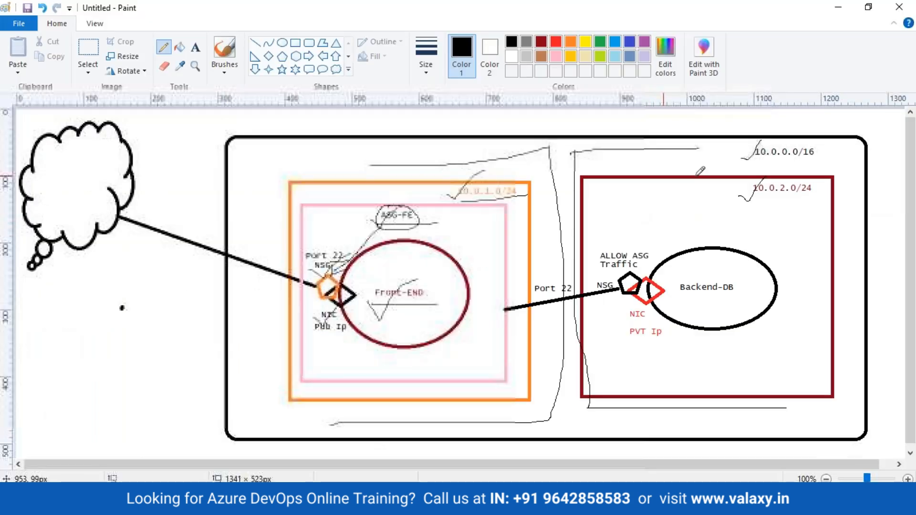
# Underline the 10.0.2.0/24 label in the diagram's red box, then go back to the browser.
pyautogui.moveTo(748, 197); pyautogui.dragTo(831, 195)
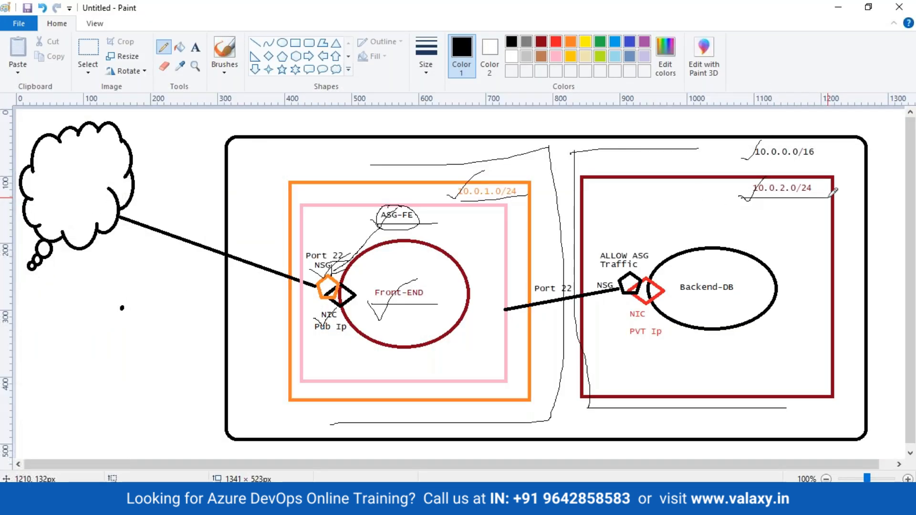
pyautogui.click(321, 504)
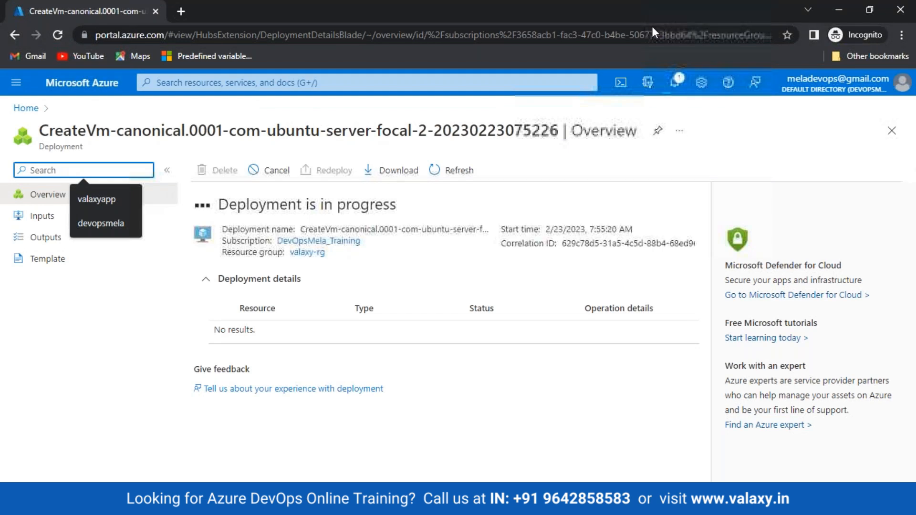
# After the deployment completes, open Virtual machines, which lists Backend-DB and Front-End running.
pyautogui.click(652, 26)
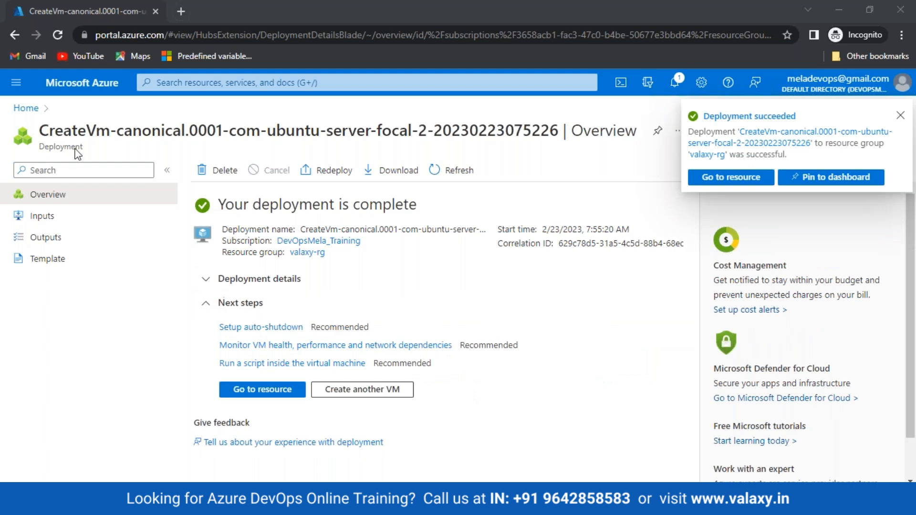
pyautogui.click(24, 108)
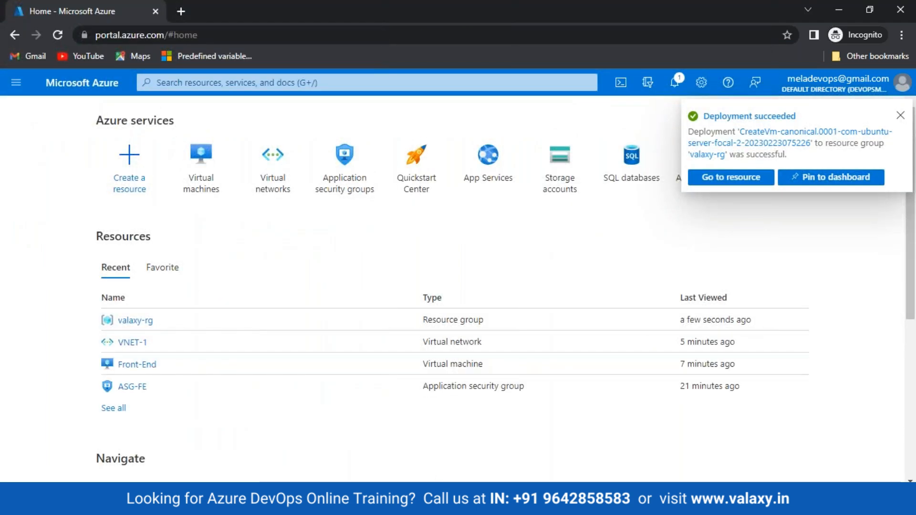
pyautogui.click(346, 500)
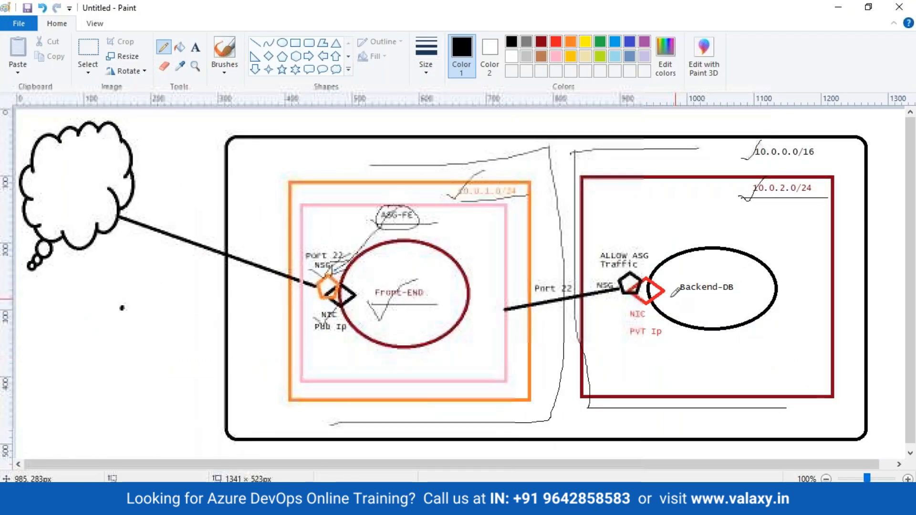
pyautogui.click(282, 500)
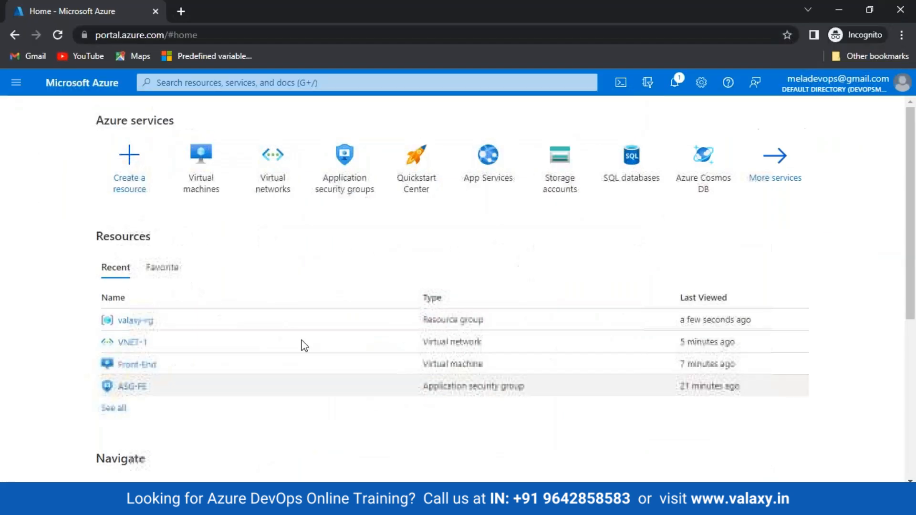
pyautogui.click(192, 205)
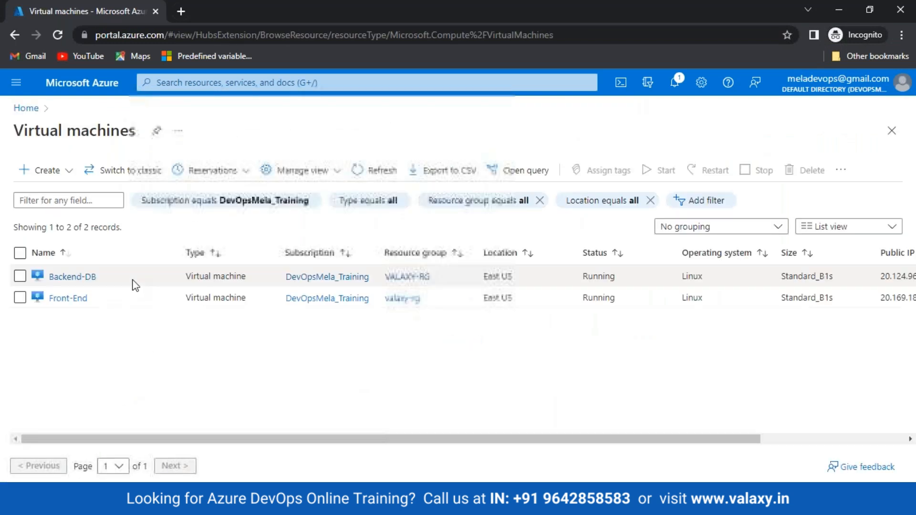
# Open Backend-DB and review its networking and inbound port rules.
pyautogui.click(70, 278)
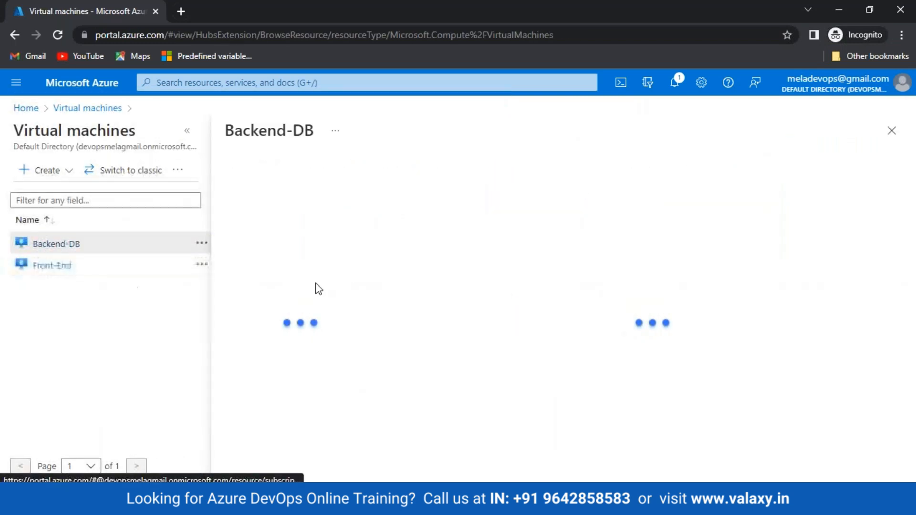
pyautogui.click(186, 130)
pyautogui.click(88, 337)
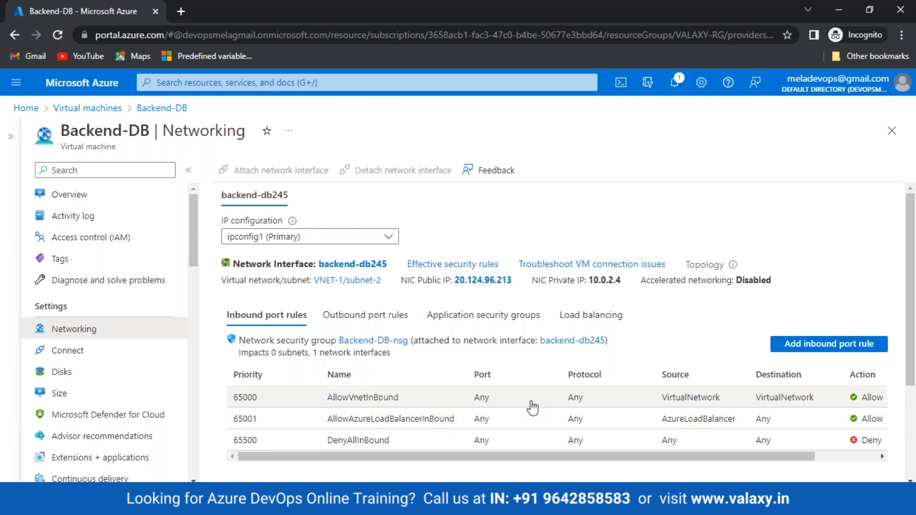
pyautogui.click(76, 195)
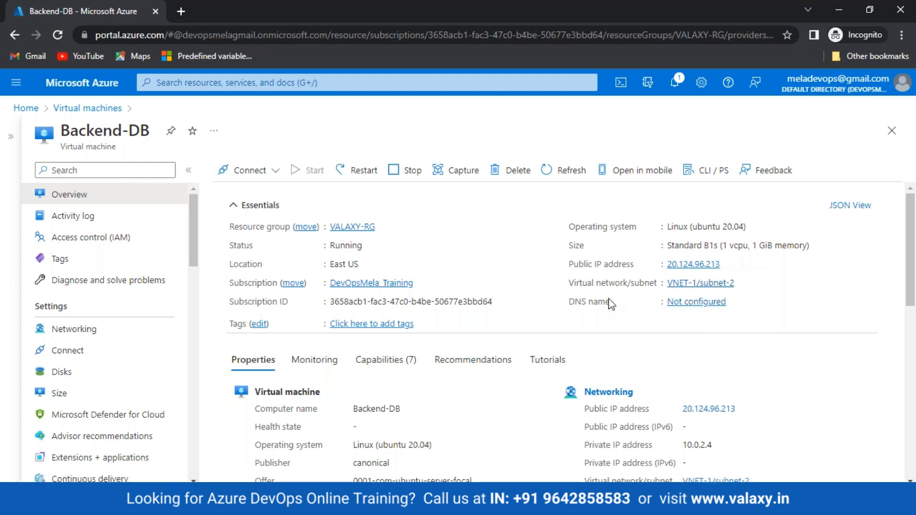
pyautogui.click(83, 334)
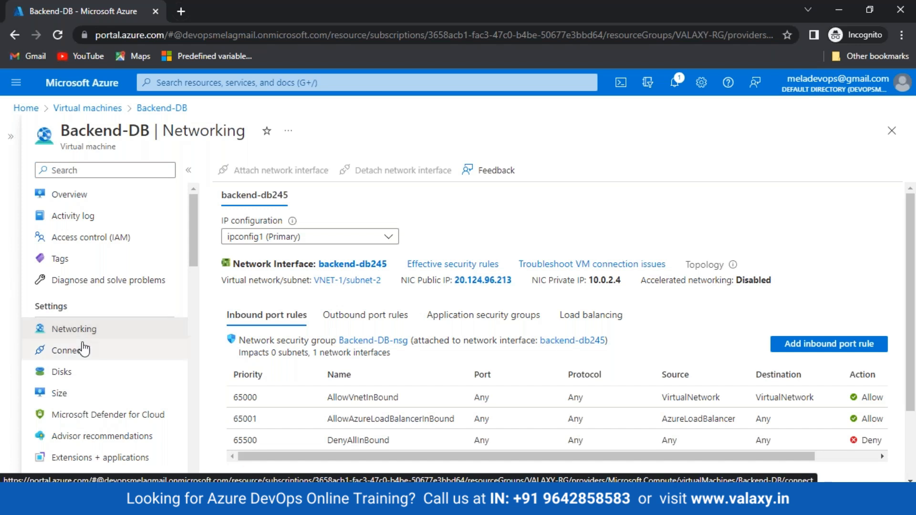
# Open the backend-db245 network interface and circle the NIC and public IP on the diagram.
pyautogui.click(347, 265)
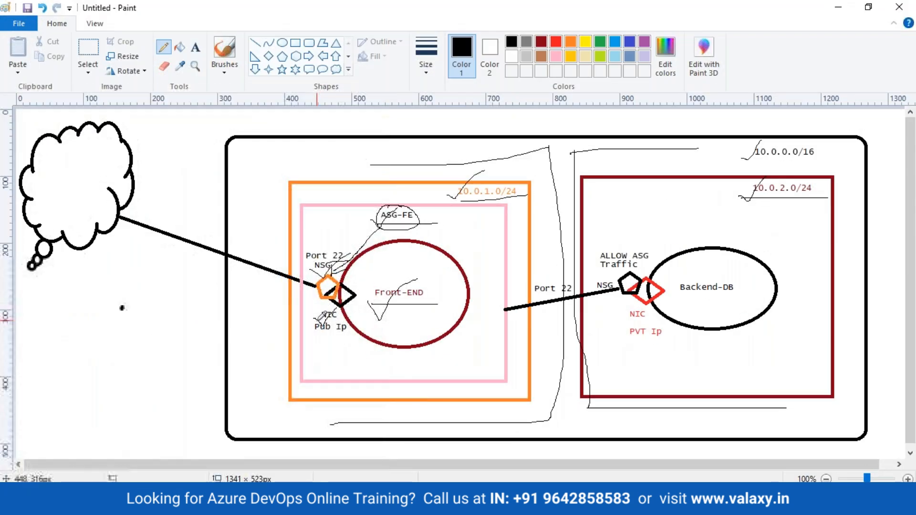
pyautogui.moveTo(318, 318)
pyautogui.mouseDown()
pyautogui.moveTo(336, 310)
pyautogui.moveTo(324, 305)
pyautogui.moveTo(319, 331)
pyautogui.mouseUp()
pyautogui.hotkey('alt', 'Tab')
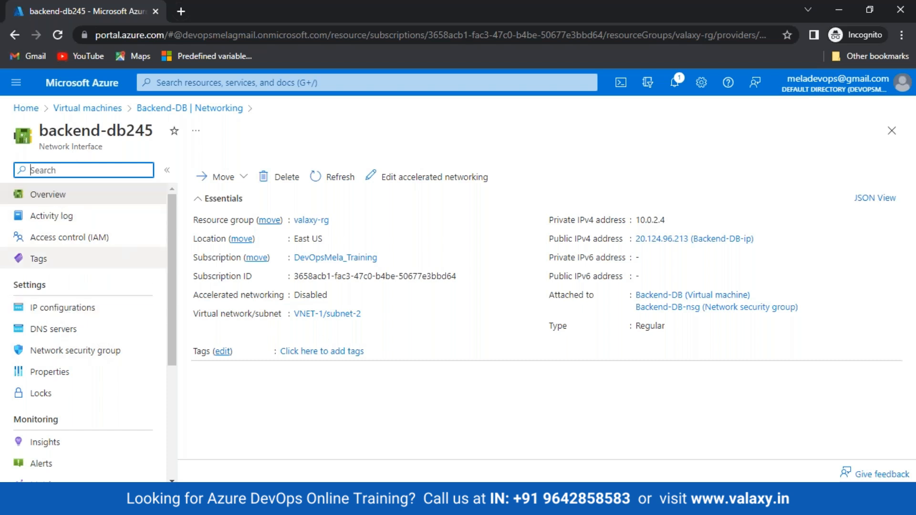
# Disassociate the public IP from backend-db245's ipconfig1 and save, keeping only 10.0.2.4.
pyautogui.click(63, 310)
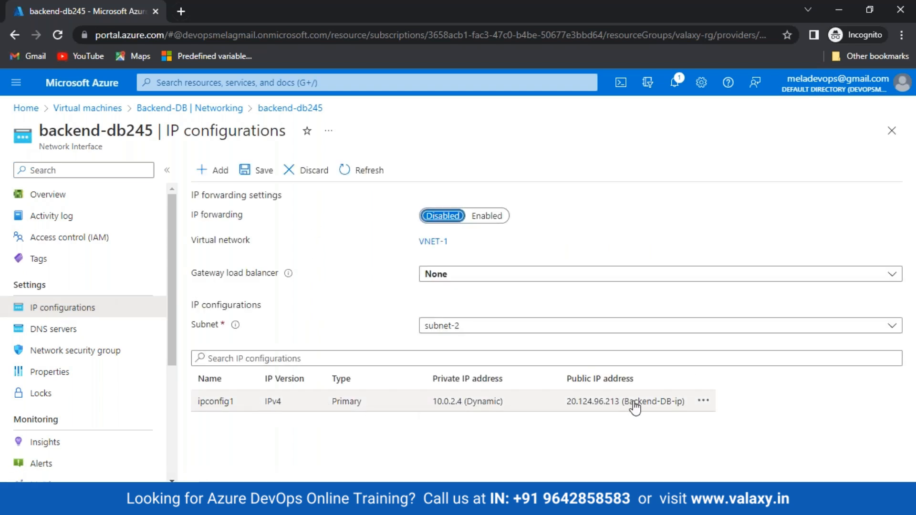
pyautogui.click(704, 401)
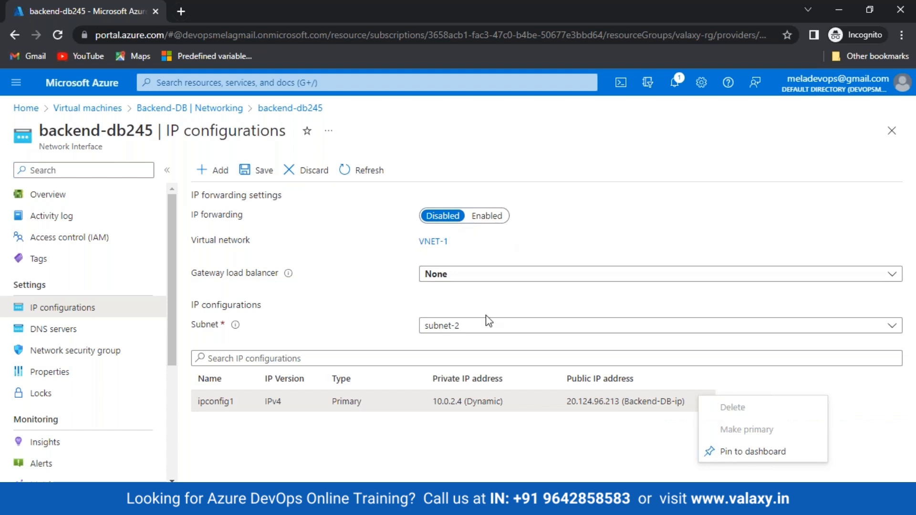
pyautogui.click(225, 403)
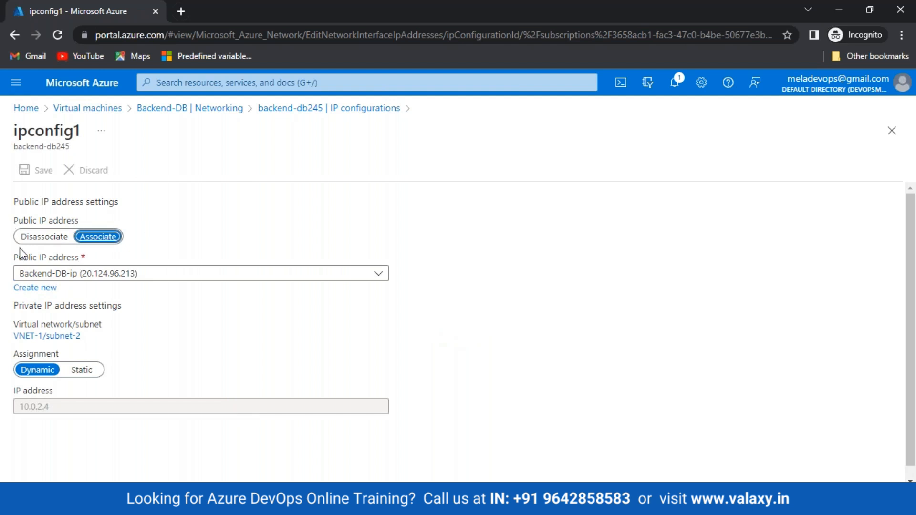
pyautogui.click(40, 238)
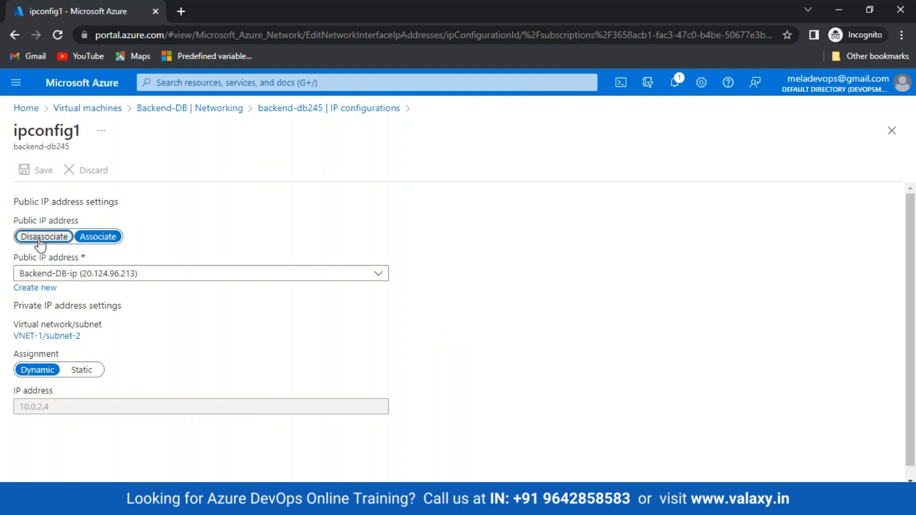
pyautogui.click(43, 170)
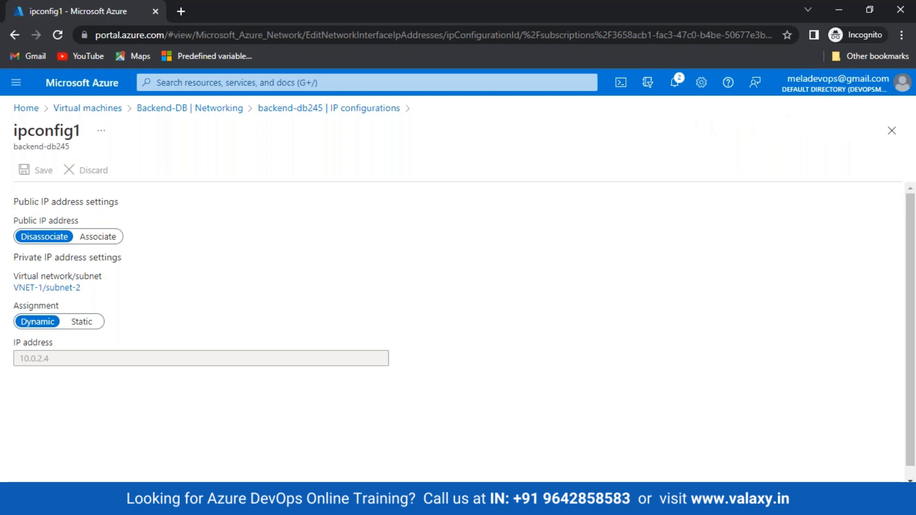
pyautogui.click(107, 110)
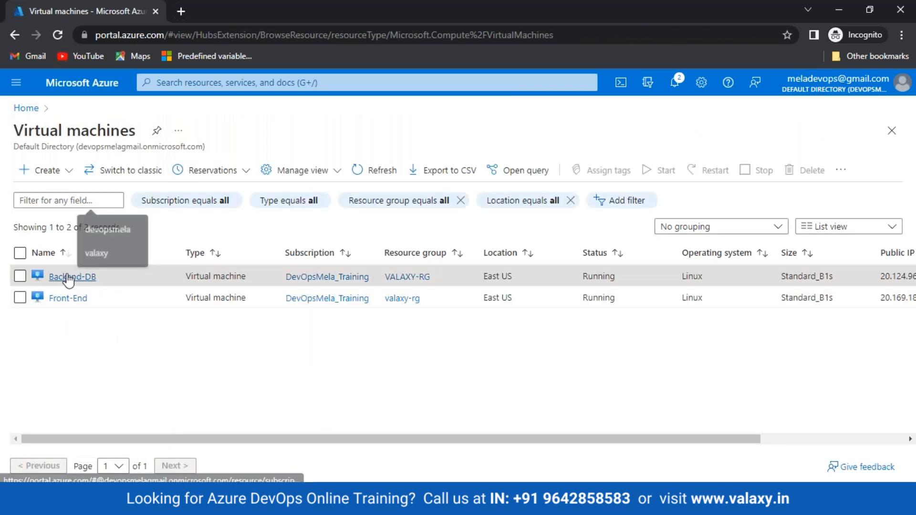
# Open Backend-DB's overview and select its private IP 10.0.2.4 to copy it.
pyautogui.click(71, 277)
pyautogui.click(190, 134)
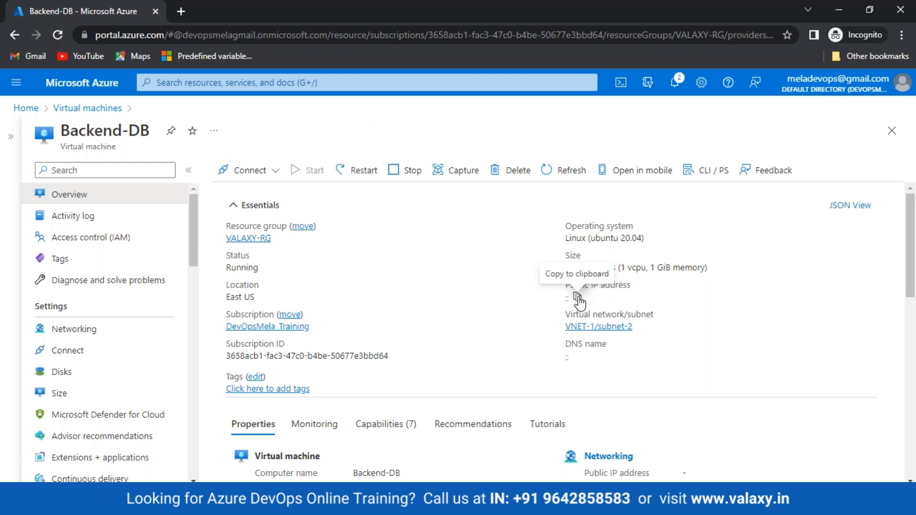
pyautogui.scroll(-3, 573, 298)
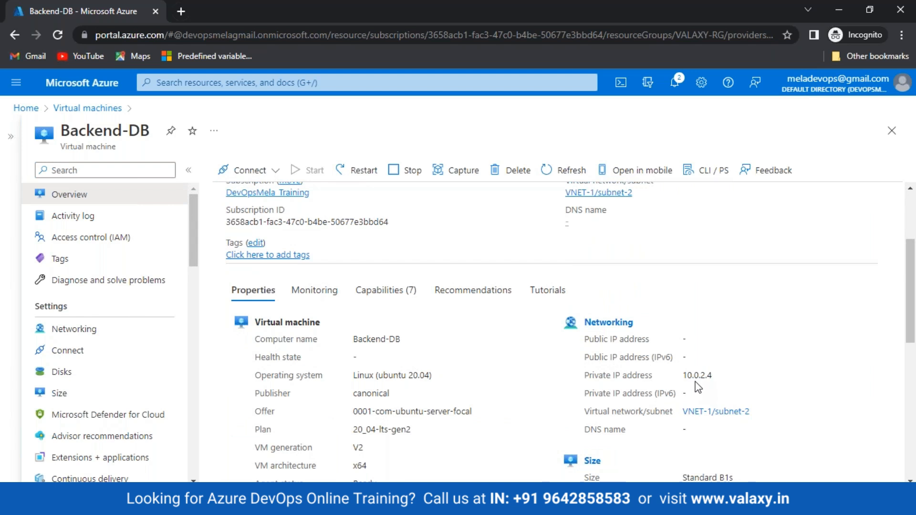
pyautogui.moveTo(681, 376); pyautogui.dragTo(712, 370)
# Log out of the Front-End VM with exit and clear the terminal.
pyautogui.click(405, 504)
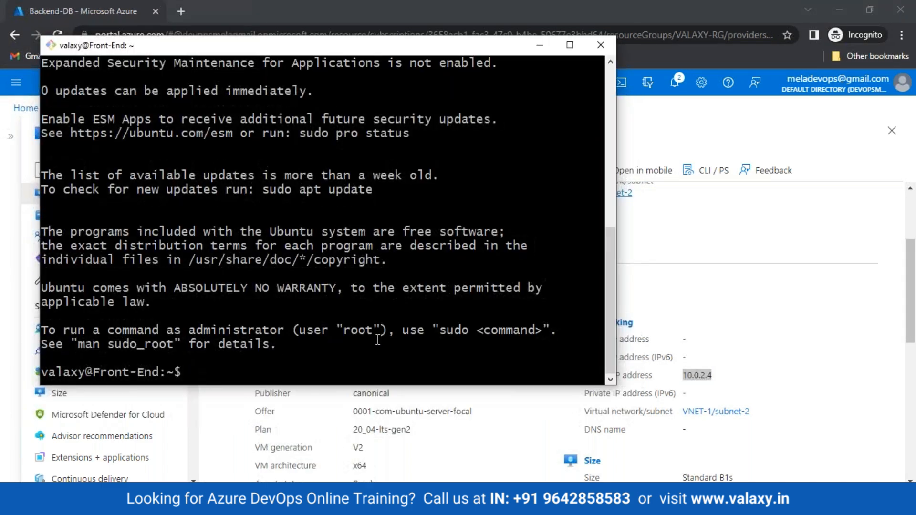
pyautogui.hotkey('ctrl', 'l')
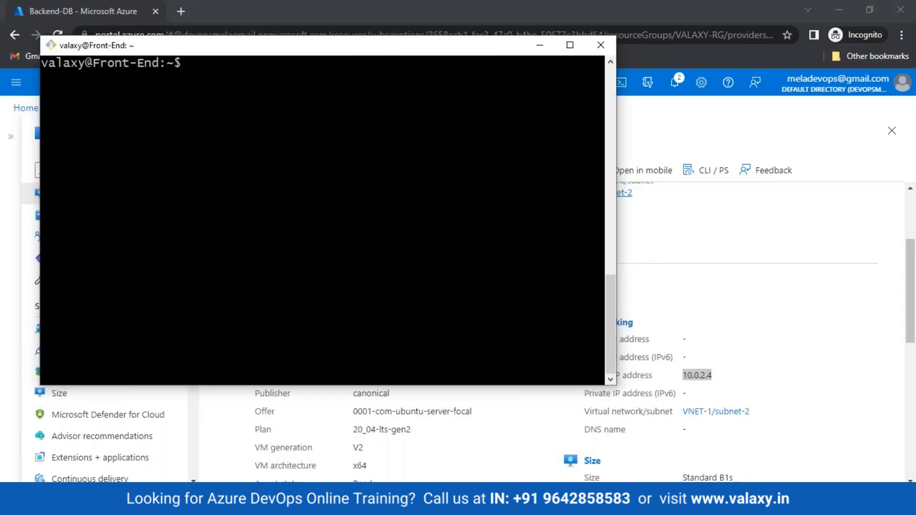
pyautogui.write('exit')
pyautogui.press('Return')
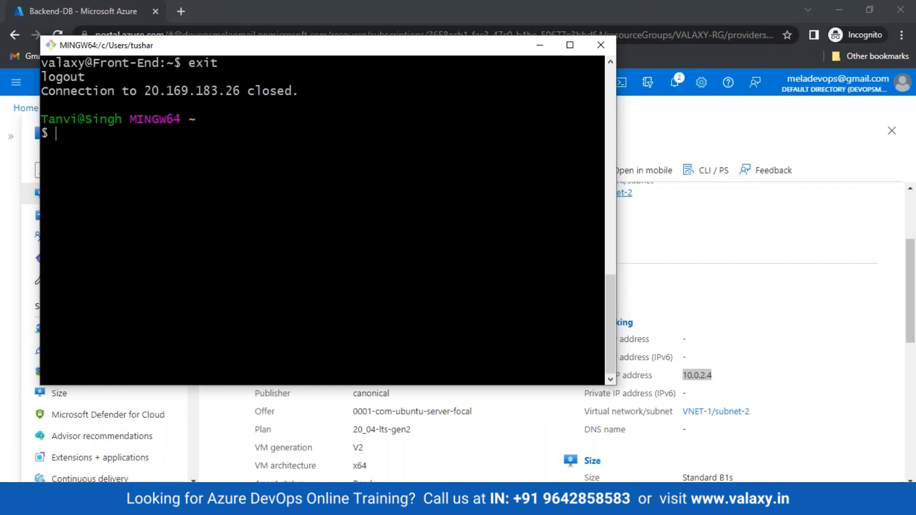
pyautogui.hotkey('ctrl', 'l')
pyautogui.write('ss')
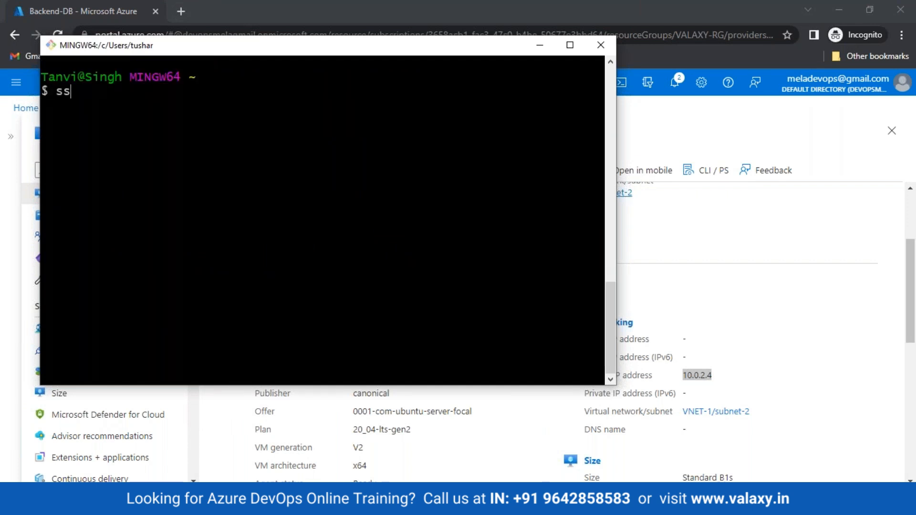
pyautogui.write('h valaxy@')
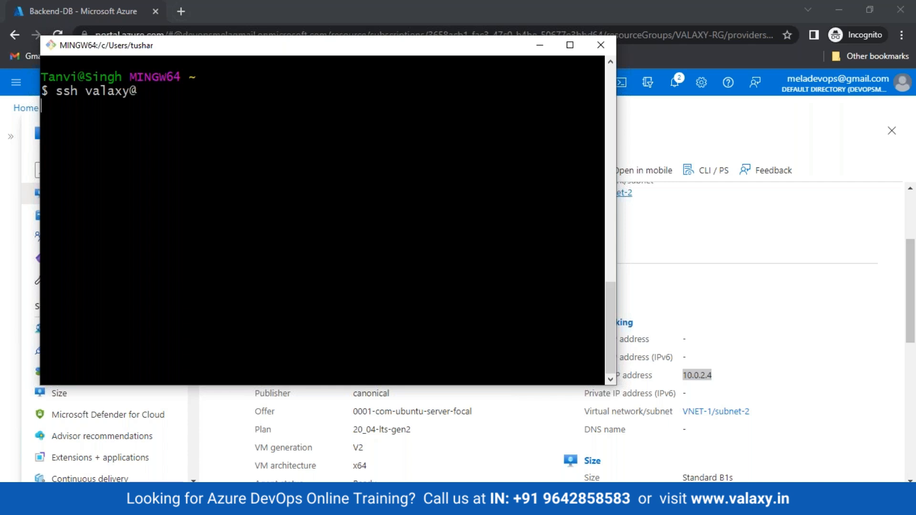
pyautogui.hotkey('ctrl', 'c')
pyautogui.press('shift+Insert')
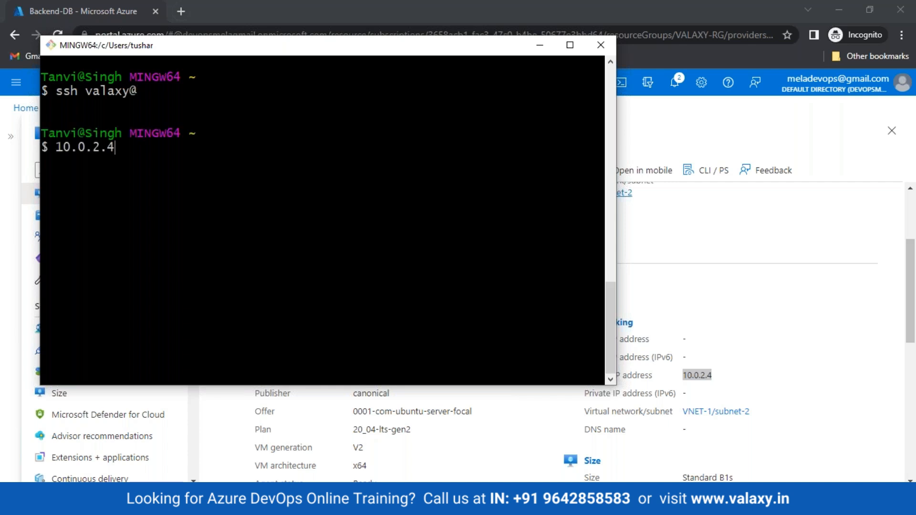
pyautogui.press('Home')
pyautogui.write('ssh valaxy@')
pyautogui.press('End')
pyautogui.press('Return')
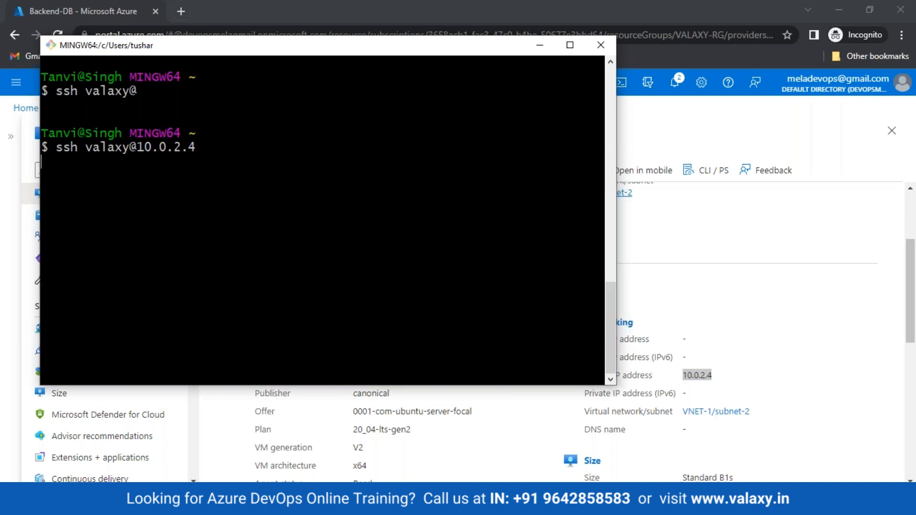
pyautogui.hotkey('ctrl', 'c')
pyautogui.hotkey('ctrl', 'l')
# Reconnect over SSH to Front-End at 20.169.183.26 and log in with the password.
pyautogui.press('Up')
pyautogui.press('Up')
pyautogui.press('Up')
pyautogui.press('Up')
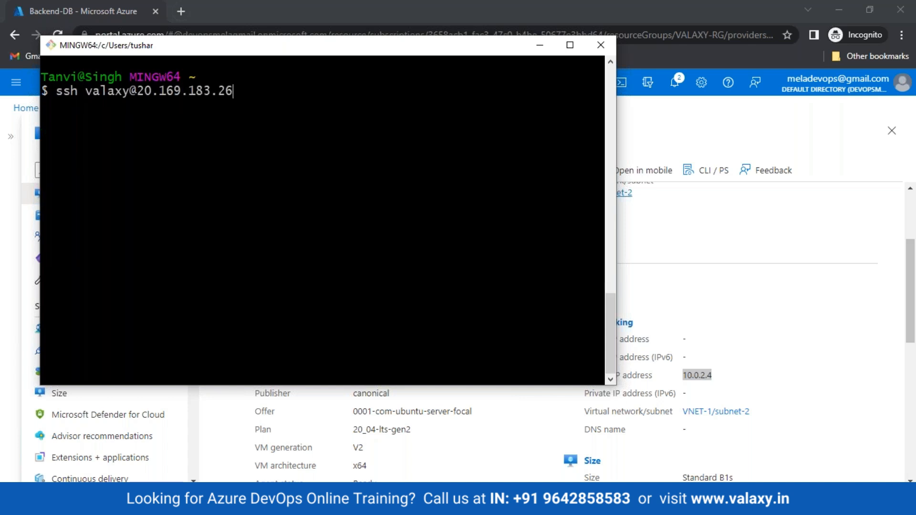
pyautogui.press('Return')
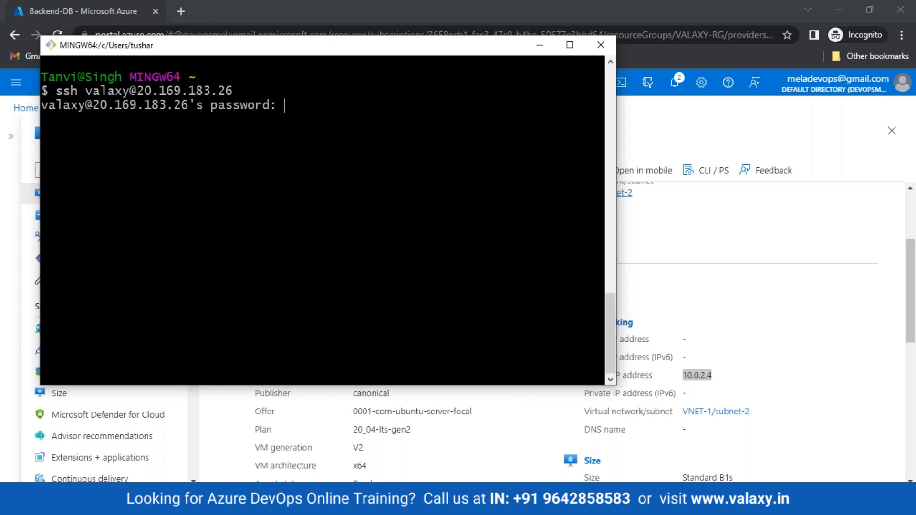
pyautogui.press('Return')
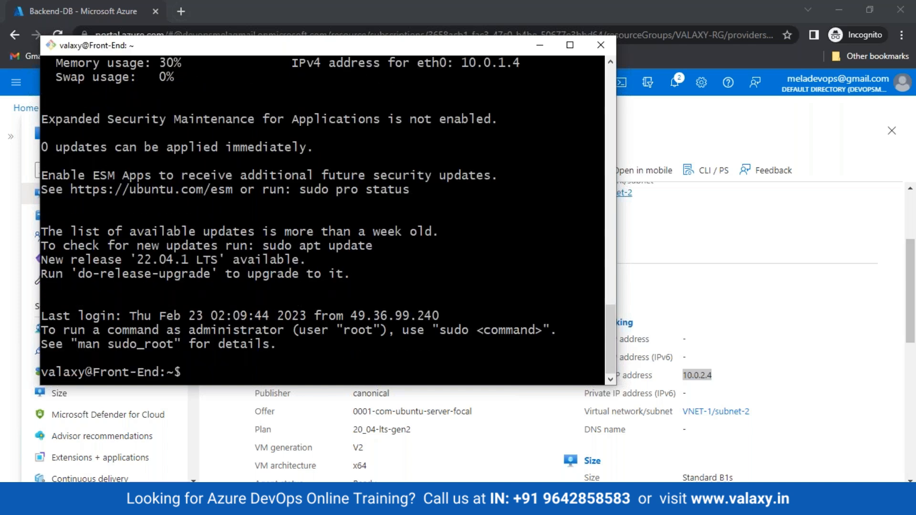
pyautogui.hotkey('ctrl', 'l')
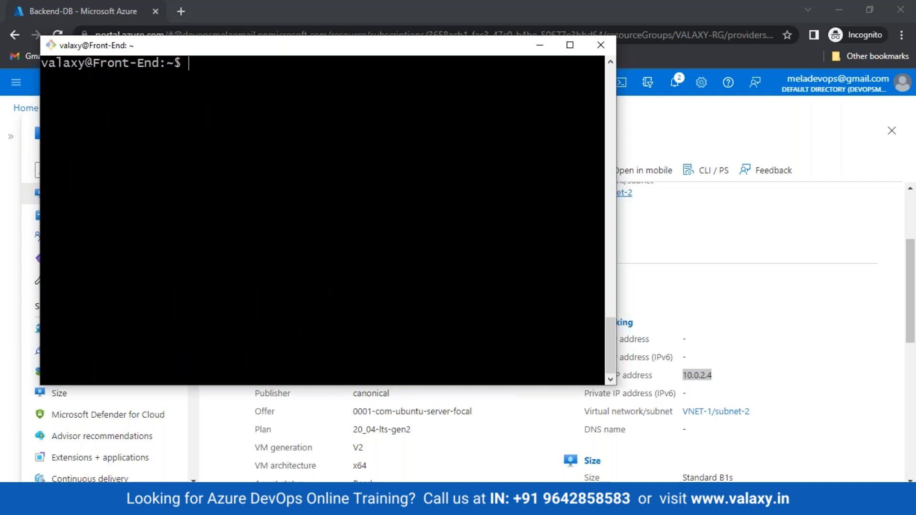
pyautogui.write('ssh valaxy@10.0.2.4')
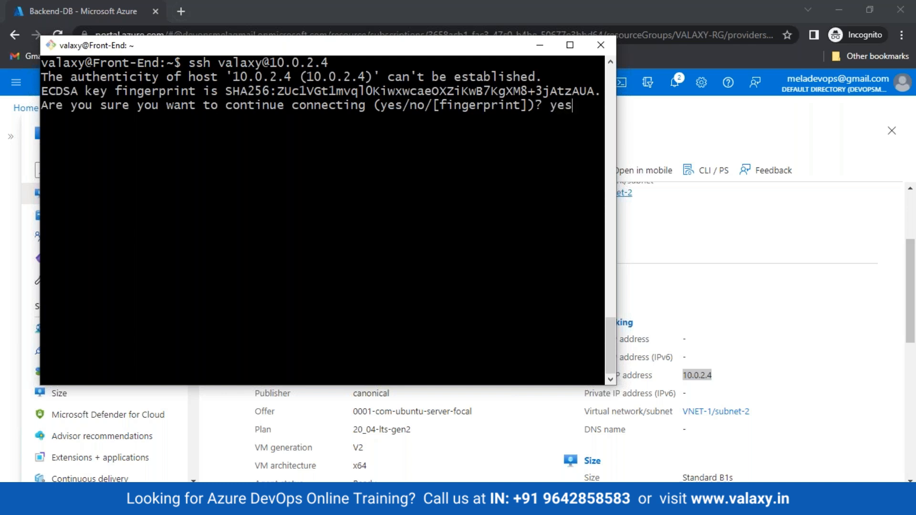
pyautogui.press('Return')
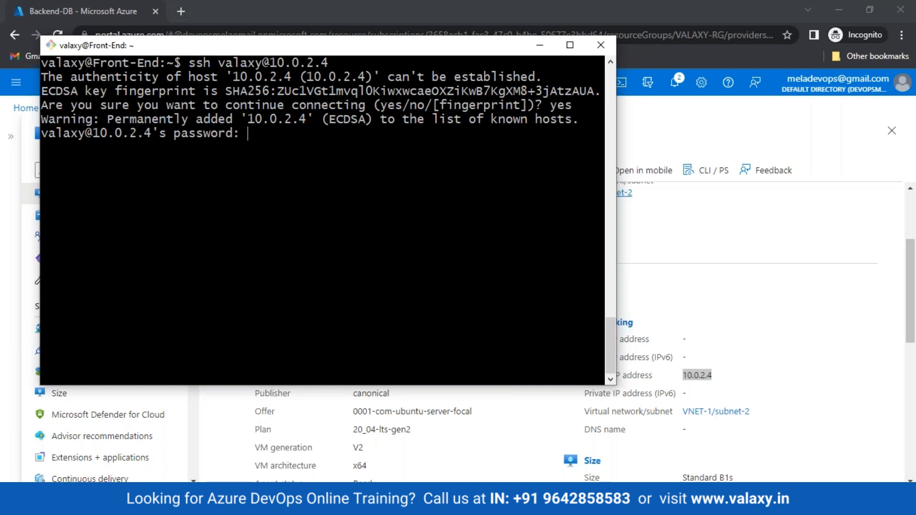
pyautogui.press('Return')
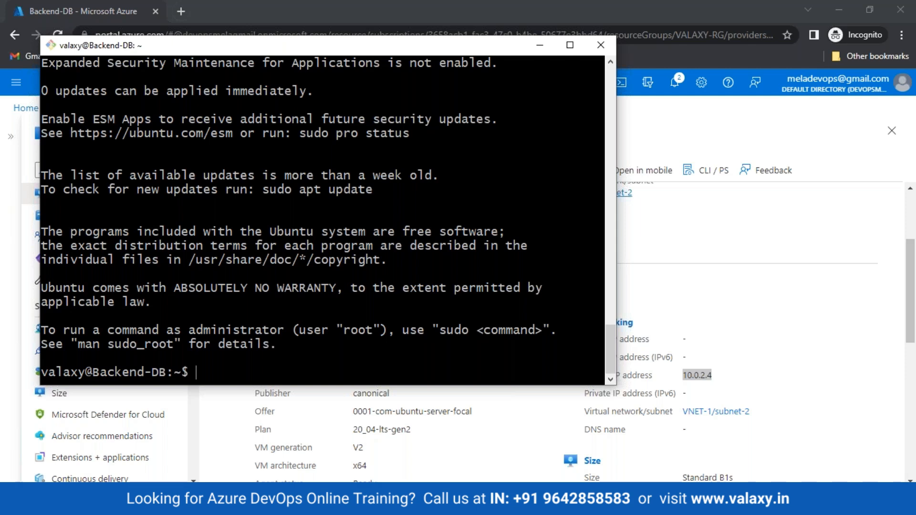
pyautogui.hotkey('alt', 'Tab')
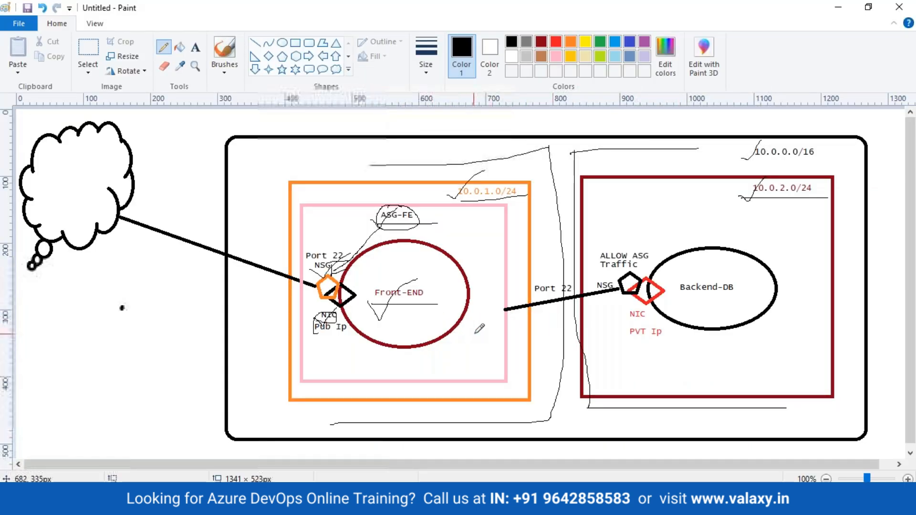
# Draw a line to the Backend-DB NSG, confirm the hostname, and exit the Backend-DB session.
pyautogui.moveTo(458, 334)
pyautogui.mouseDown()
pyautogui.moveTo(629, 315)
pyautogui.moveTo(622, 325)
pyautogui.mouseUp()
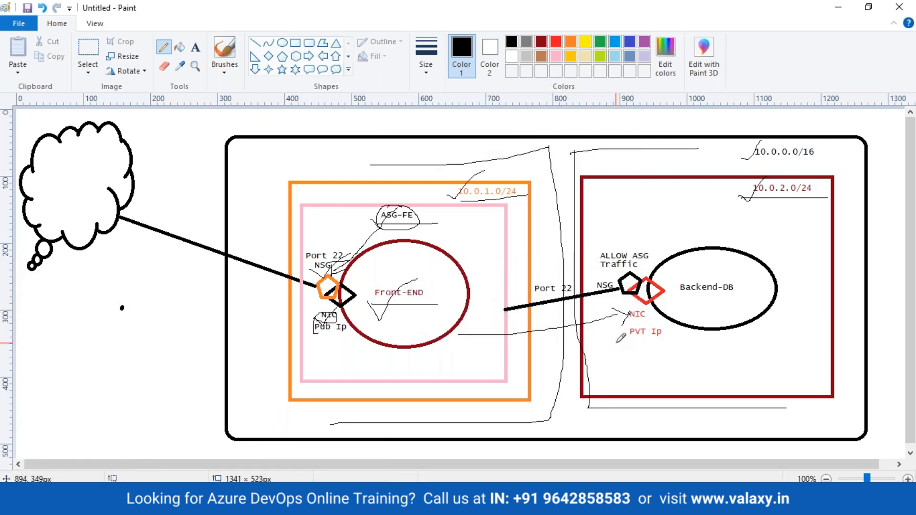
pyautogui.hotkey('alt', 'Tab')
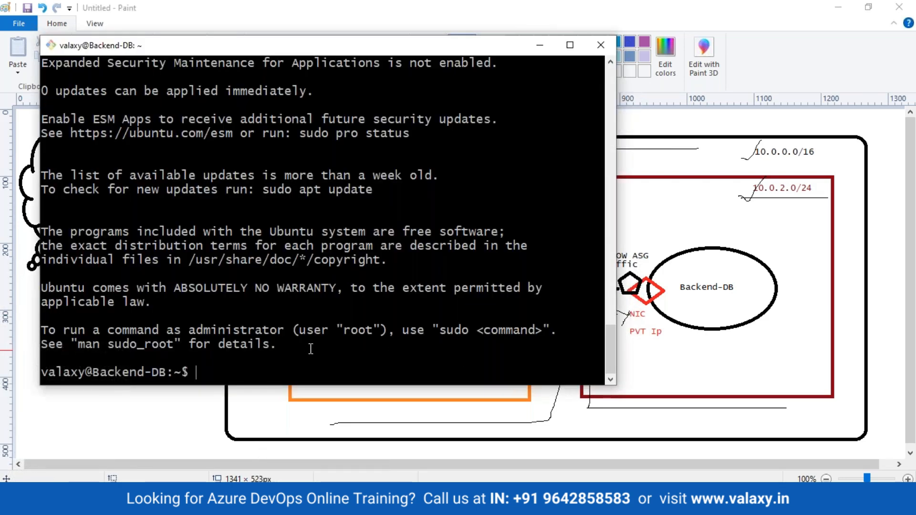
pyautogui.hotkey('ctrl', 'l')
pyautogui.write('hostname')
pyautogui.press('Return')
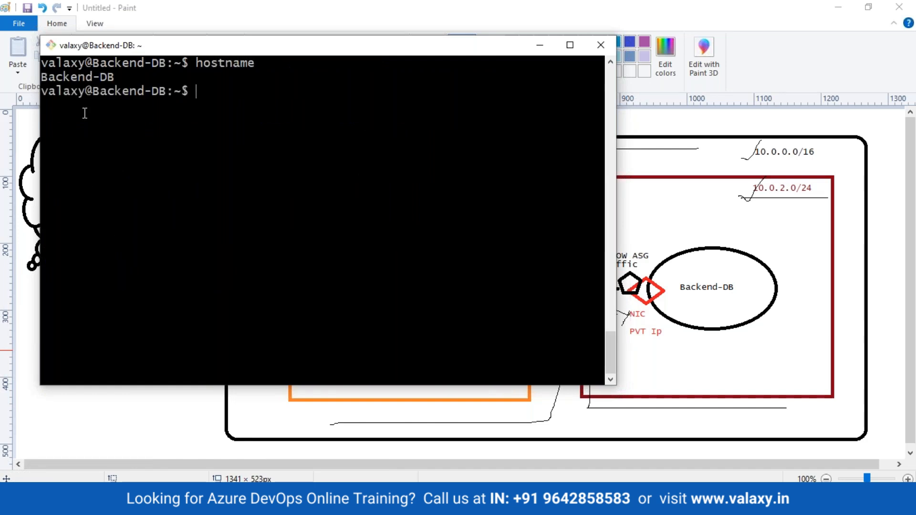
pyautogui.moveTo(36, 77); pyautogui.dragTo(94, 78)
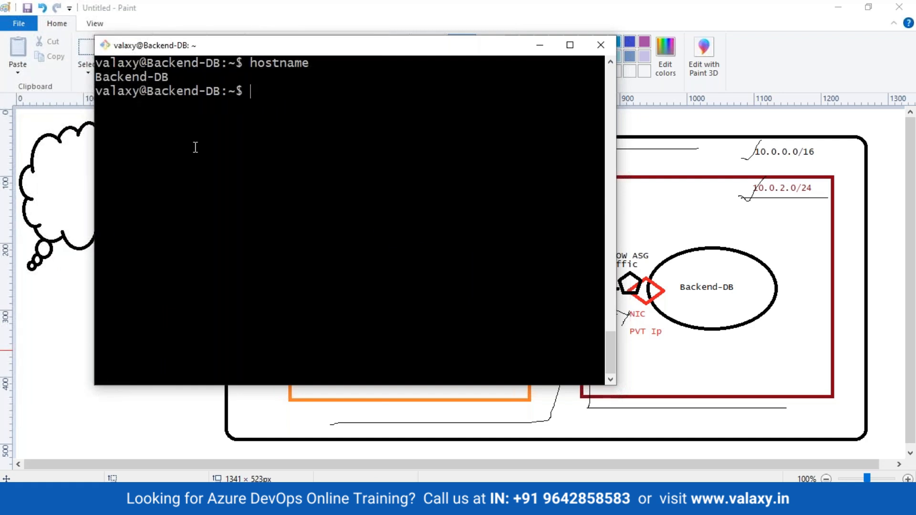
pyautogui.write('exit')
pyautogui.press('Return')
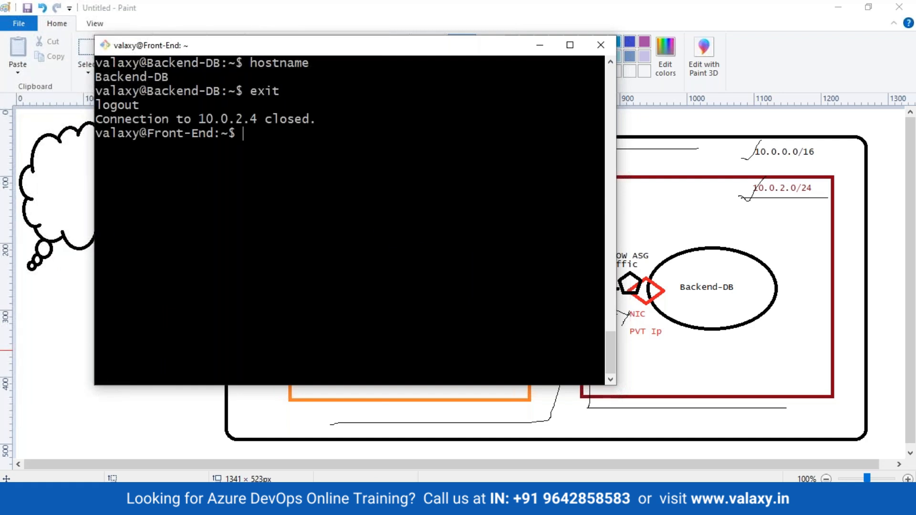
# Draw the SSH path from the cloud through Front-END's NIC to Backend-DB's NIC, then return to Azure.
pyautogui.moveTo(148, 134); pyautogui.dragTo(209, 136)
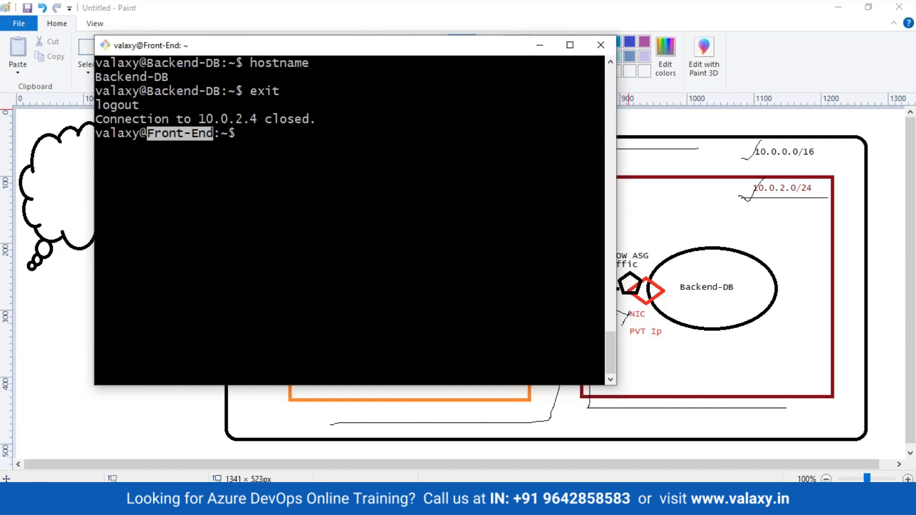
pyautogui.click(540, 44)
pyautogui.moveTo(112, 230)
pyautogui.mouseDown()
pyautogui.moveTo(171, 270)
pyautogui.moveTo(320, 309)
pyautogui.moveTo(306, 324)
pyautogui.mouseUp()
pyautogui.moveTo(458, 324)
pyautogui.mouseDown()
pyautogui.moveTo(626, 312)
pyautogui.moveTo(622, 342)
pyautogui.mouseUp()
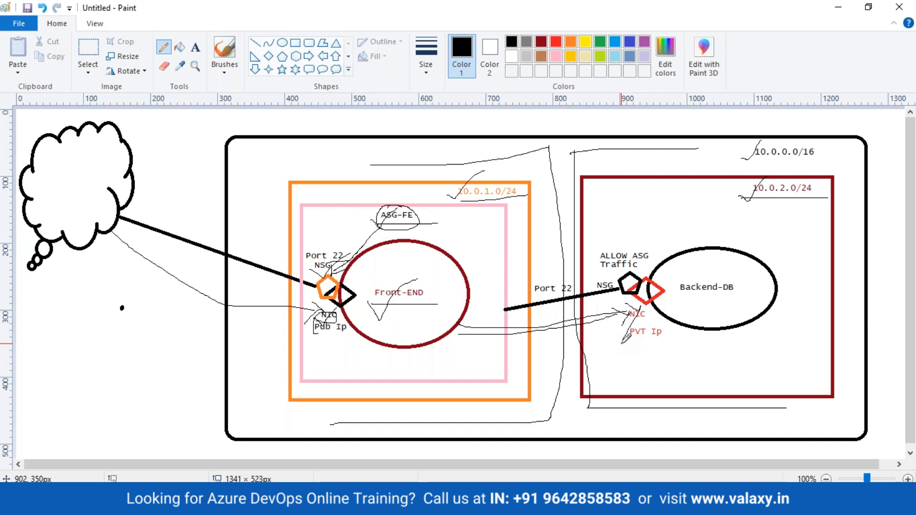
pyautogui.hotkey('alt', 'Tab')
pyautogui.press('Tab')
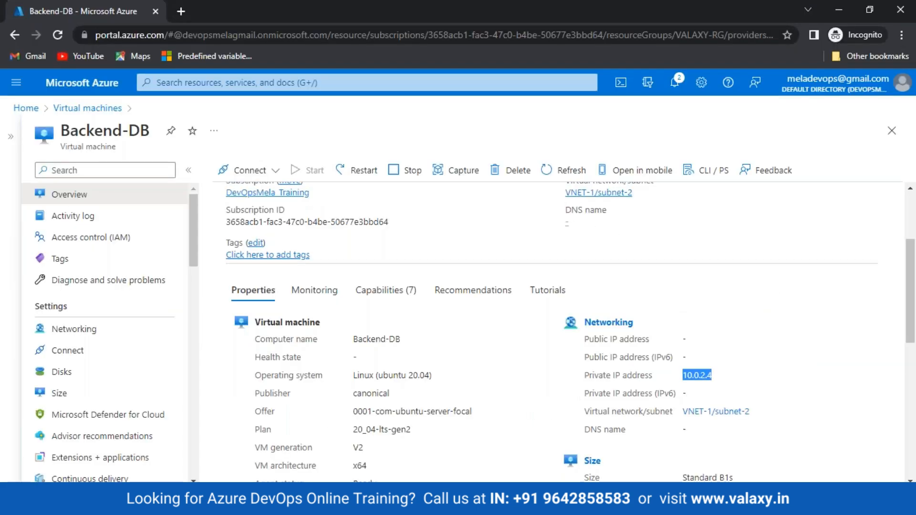
# Draft a Backend-DB inbound rule with an application security group source, finding none available.
pyautogui.click(62, 328)
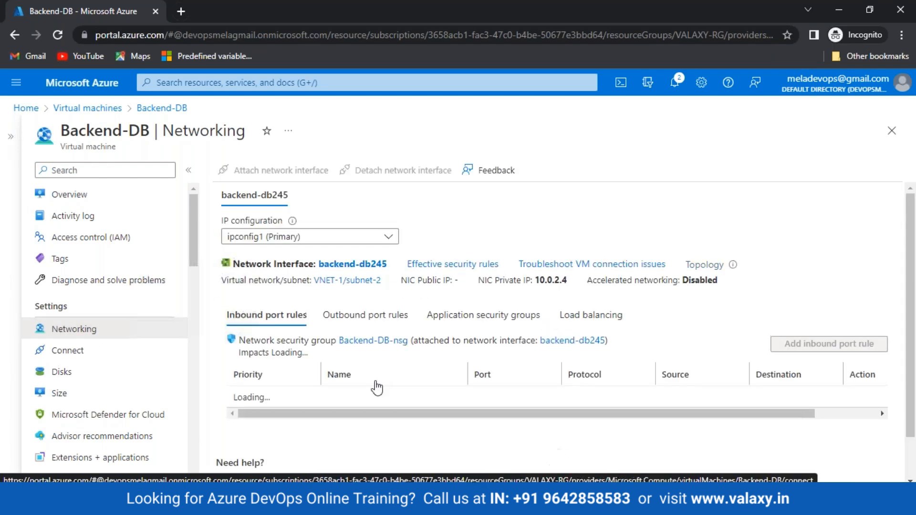
pyautogui.click(852, 347)
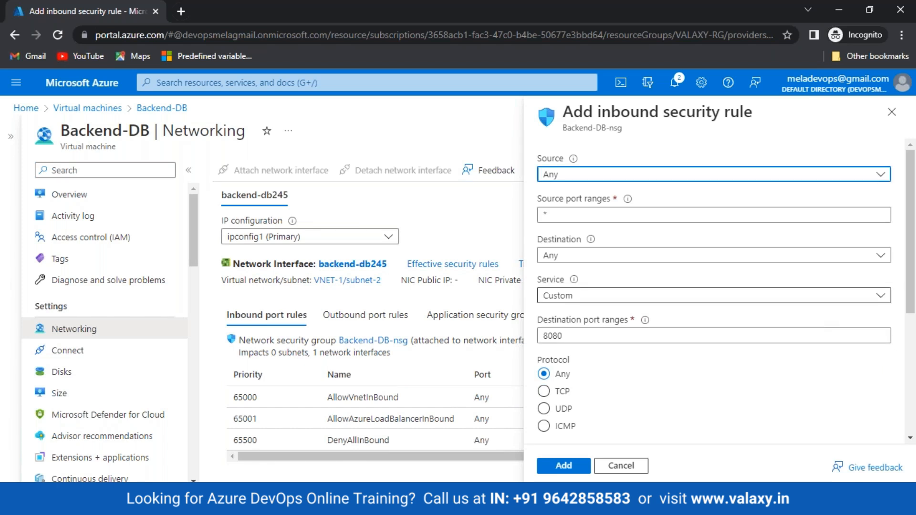
pyautogui.click(628, 179)
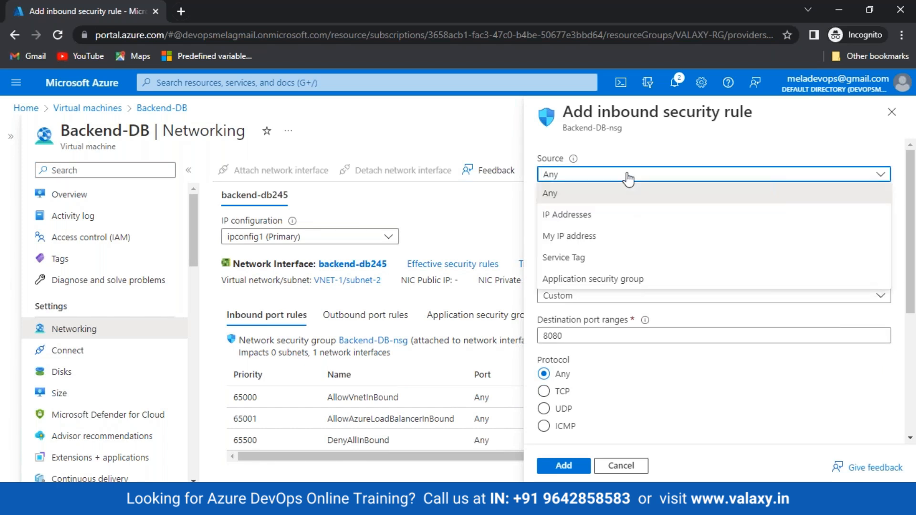
pyautogui.click(579, 282)
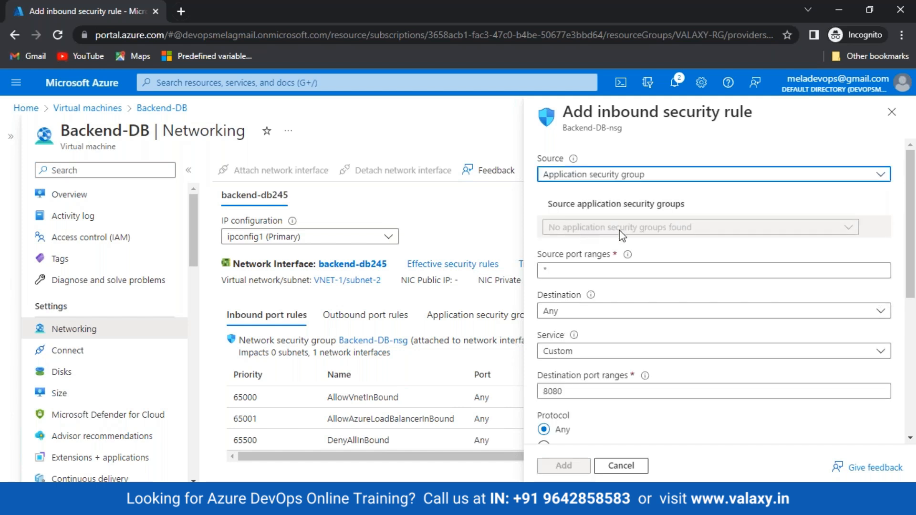
pyautogui.click(817, 231)
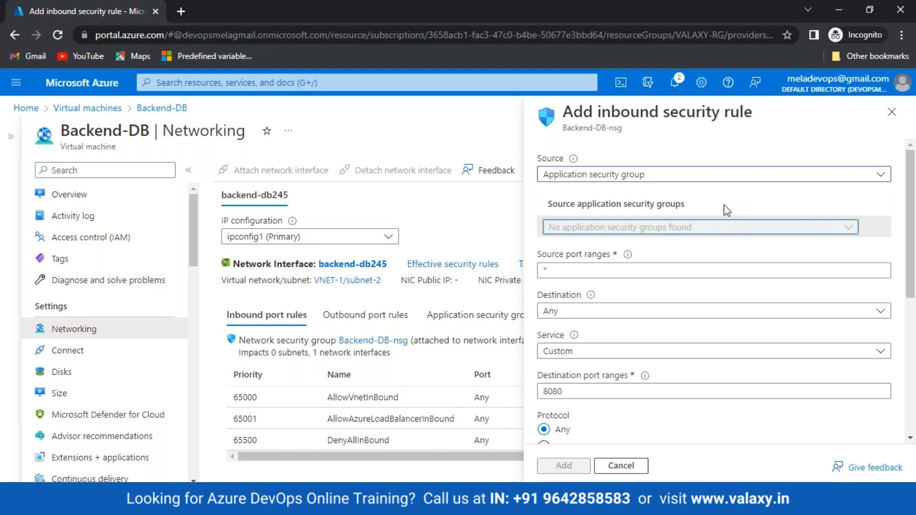
# Discard the unsaved inbound rule and return to the Home page.
pyautogui.click(621, 466)
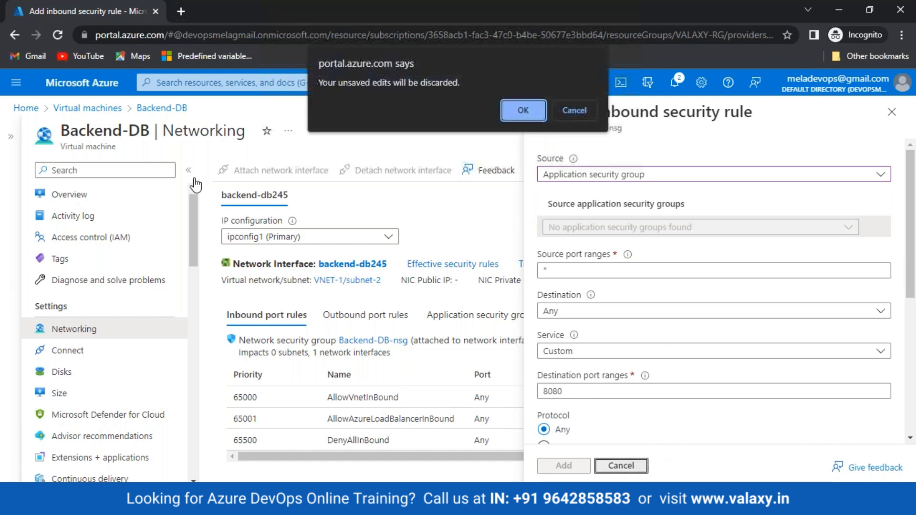
pyautogui.click(522, 110)
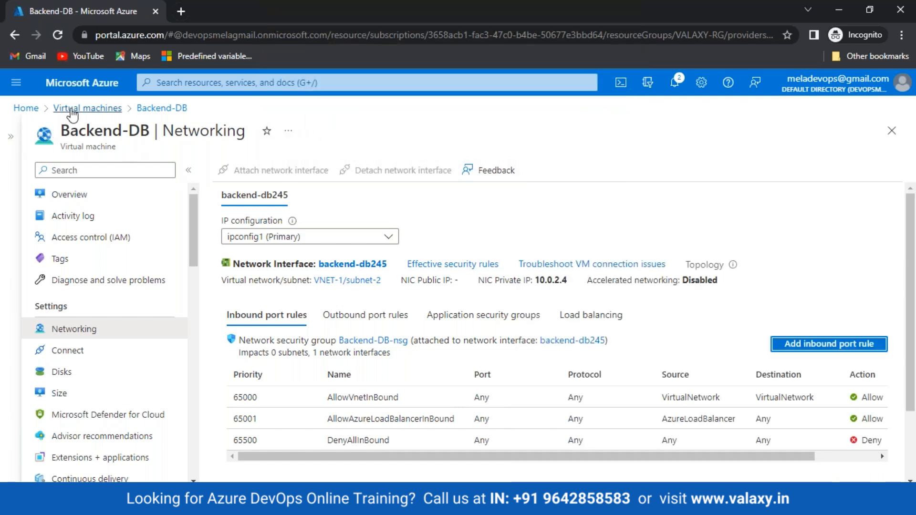
pyautogui.click(25, 109)
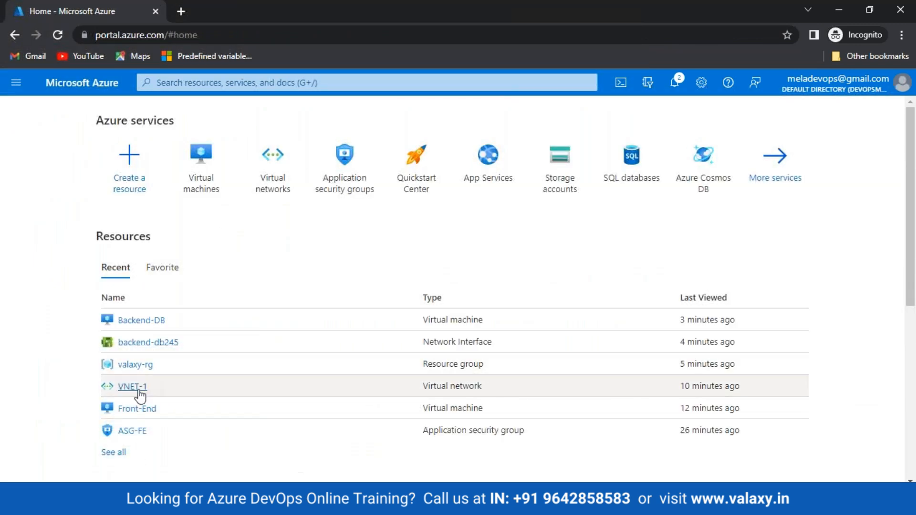
pyautogui.moveTo(138, 390)
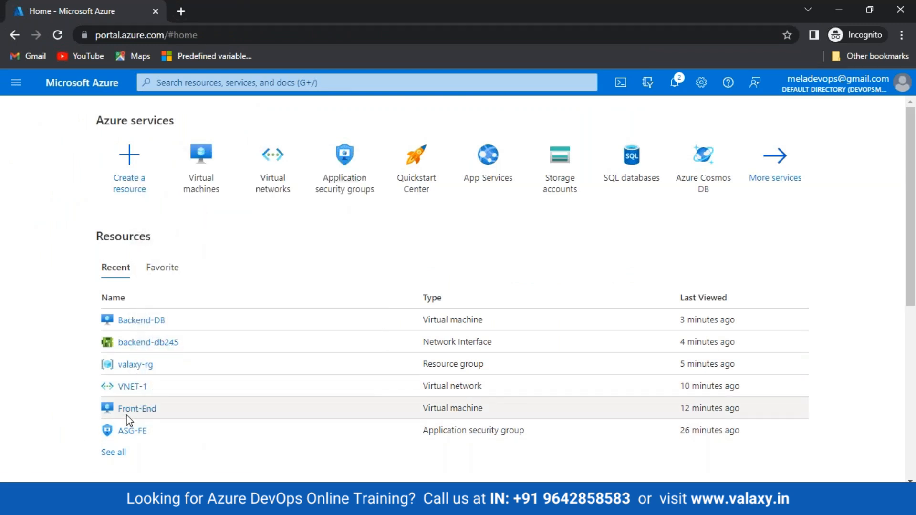
pyautogui.click(128, 411)
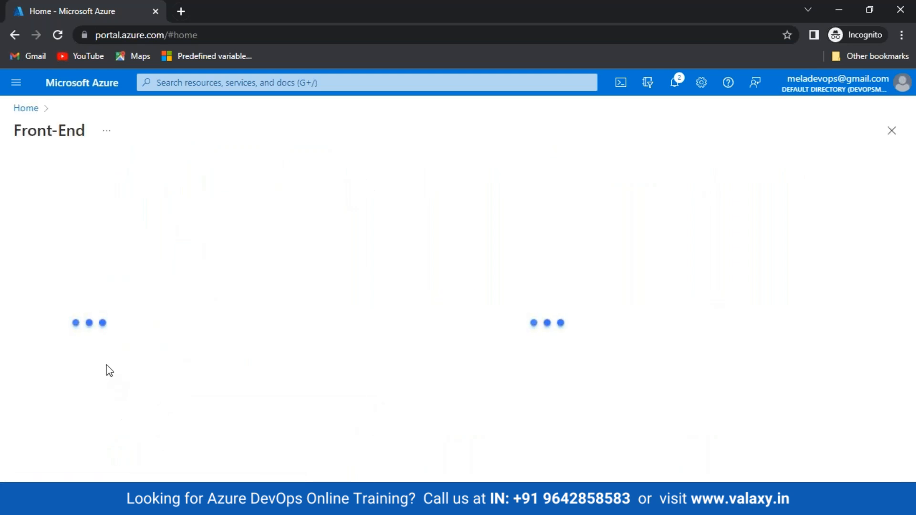
pyautogui.click(44, 334)
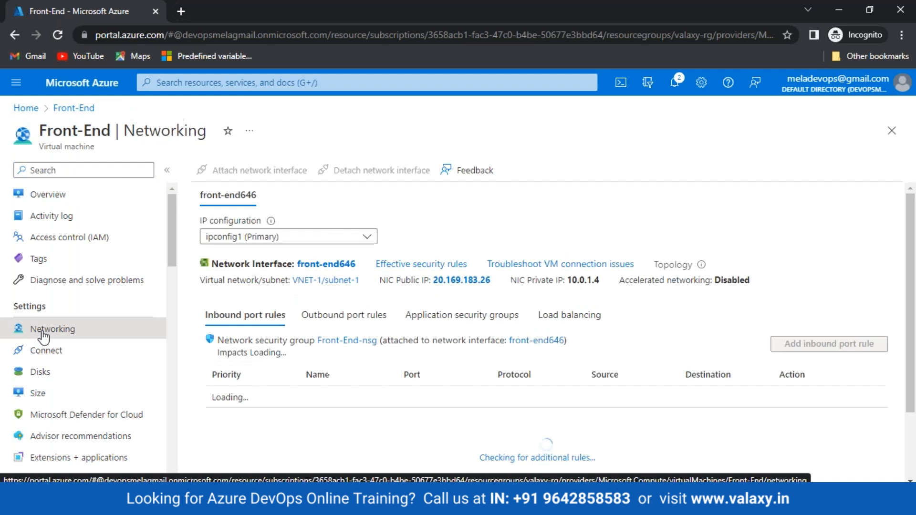
pyautogui.click(470, 318)
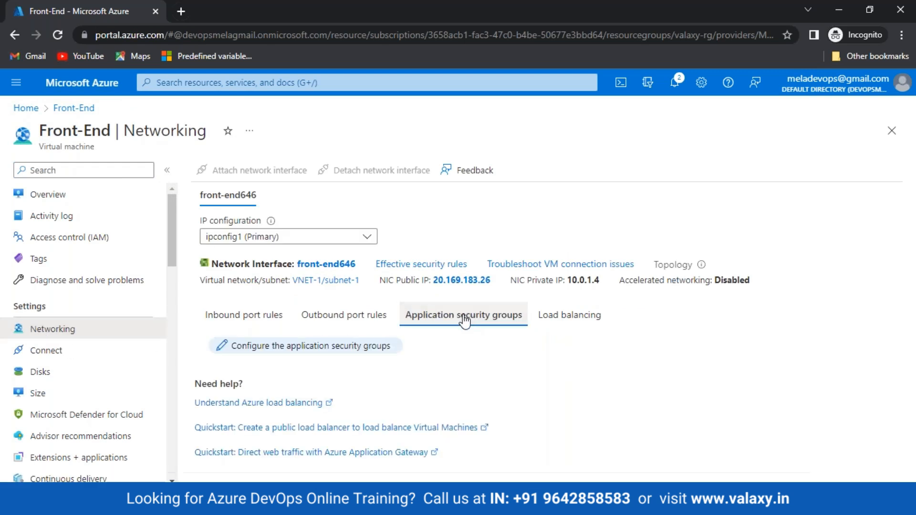
pyautogui.click(297, 349)
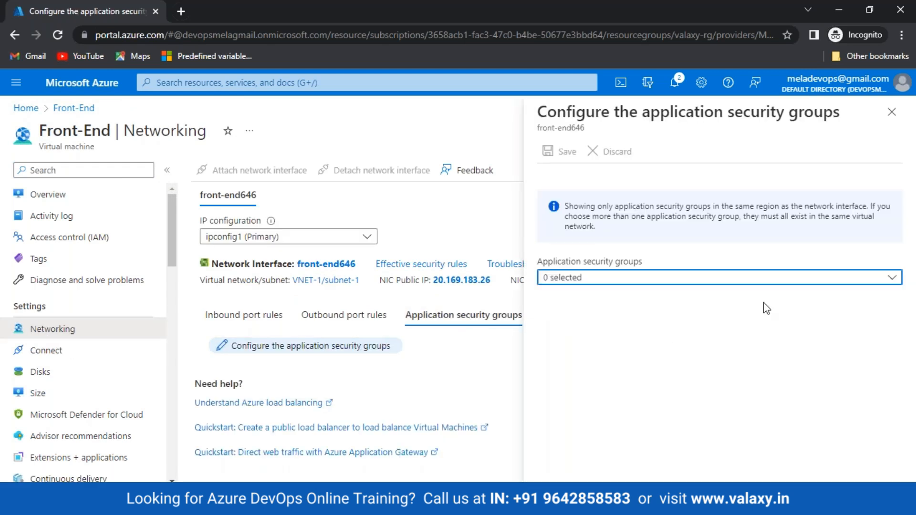
pyautogui.click(746, 283)
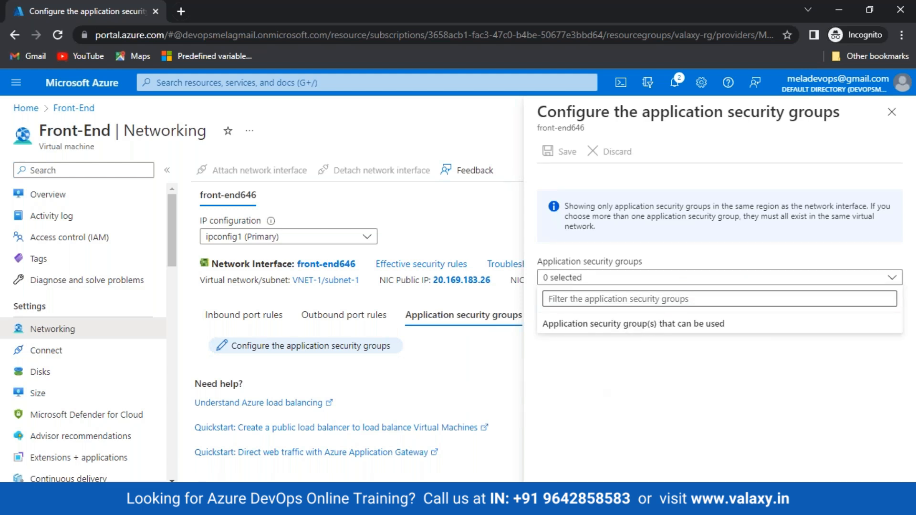
pyautogui.click(304, 113)
pyautogui.click(26, 109)
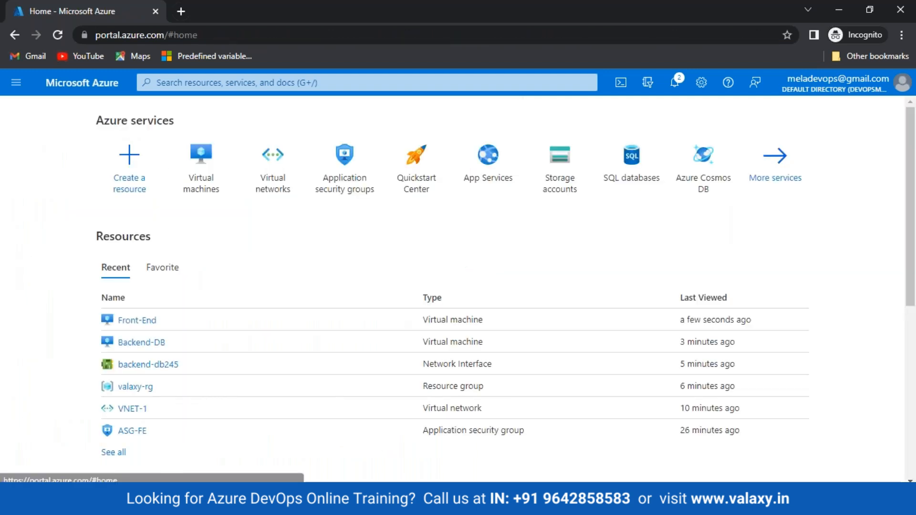
pyautogui.click(234, 82)
pyautogui.click(211, 133)
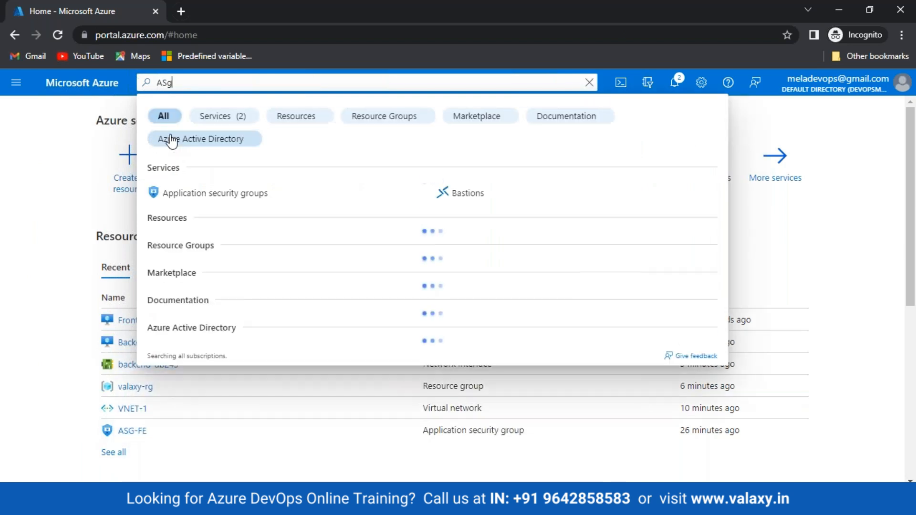
pyautogui.click(90, 131)
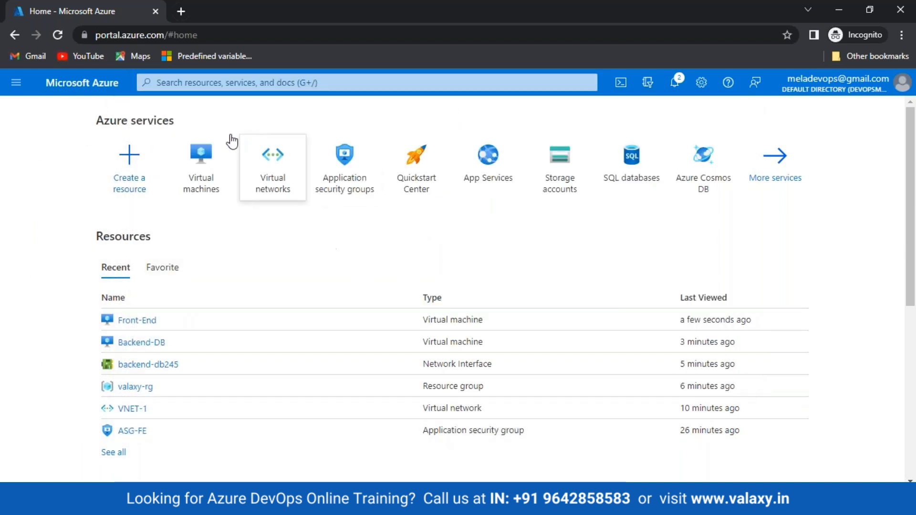
pyautogui.click(132, 430)
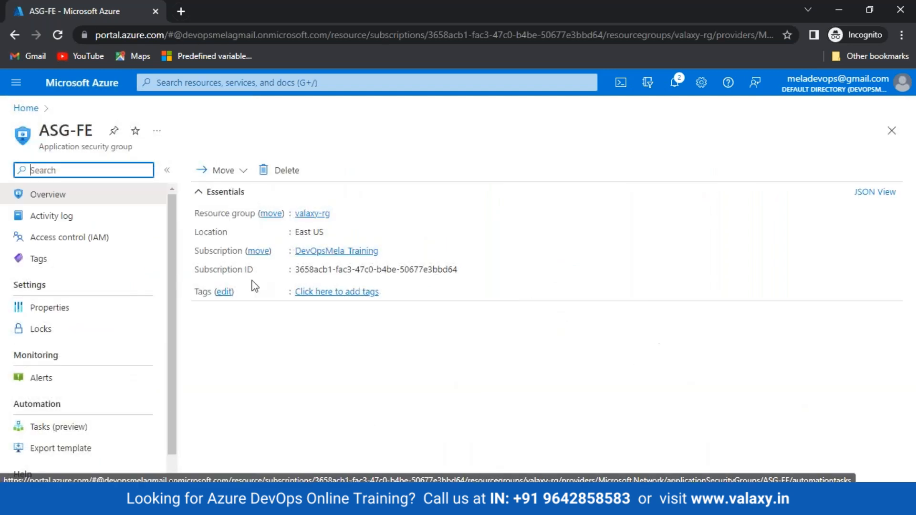
pyautogui.click(25, 113)
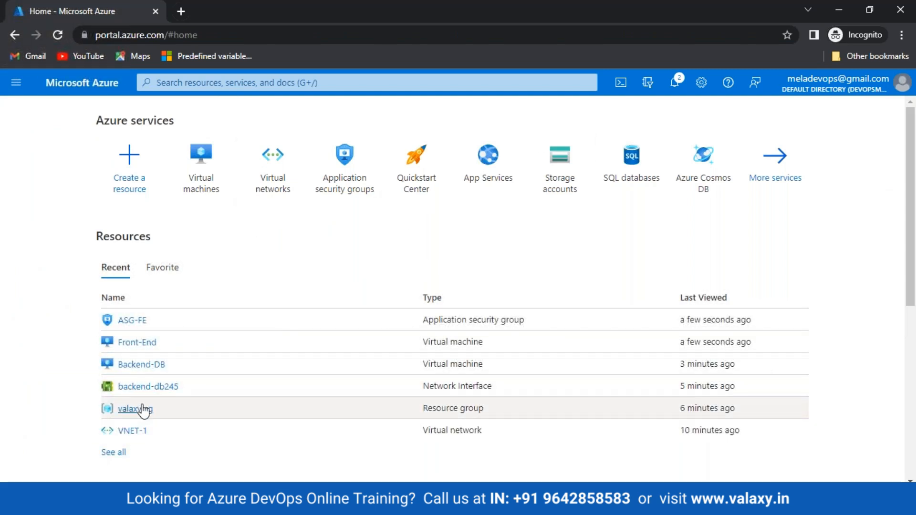
pyautogui.click(133, 342)
pyautogui.click(52, 329)
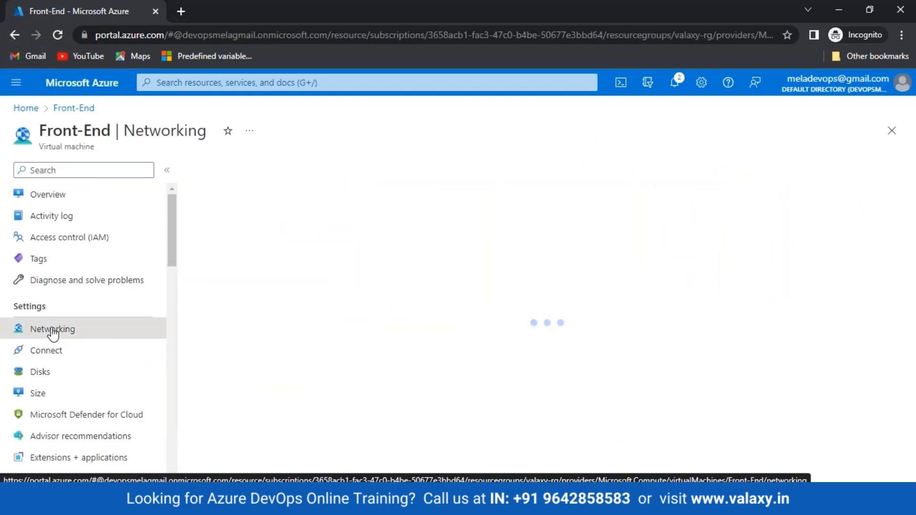
pyautogui.click(459, 315)
pyautogui.click(319, 347)
pyautogui.click(743, 279)
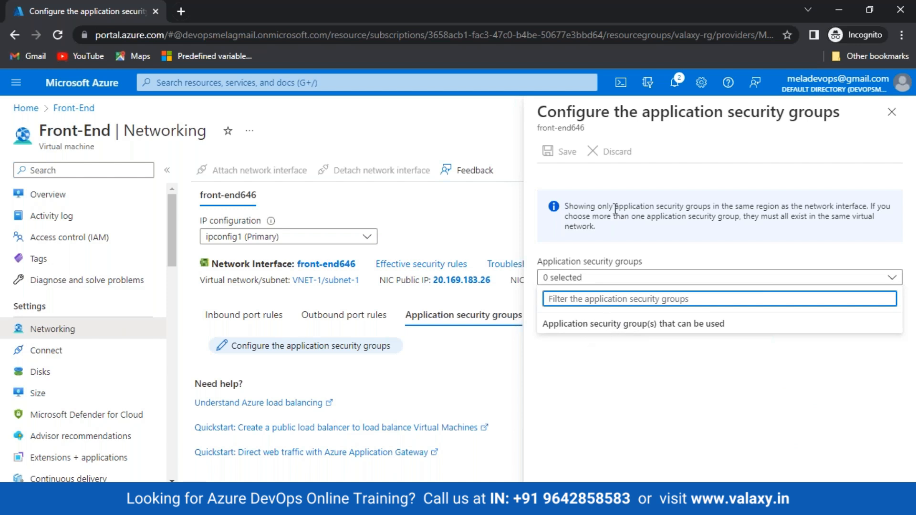
pyautogui.click(891, 112)
pyautogui.click(59, 38)
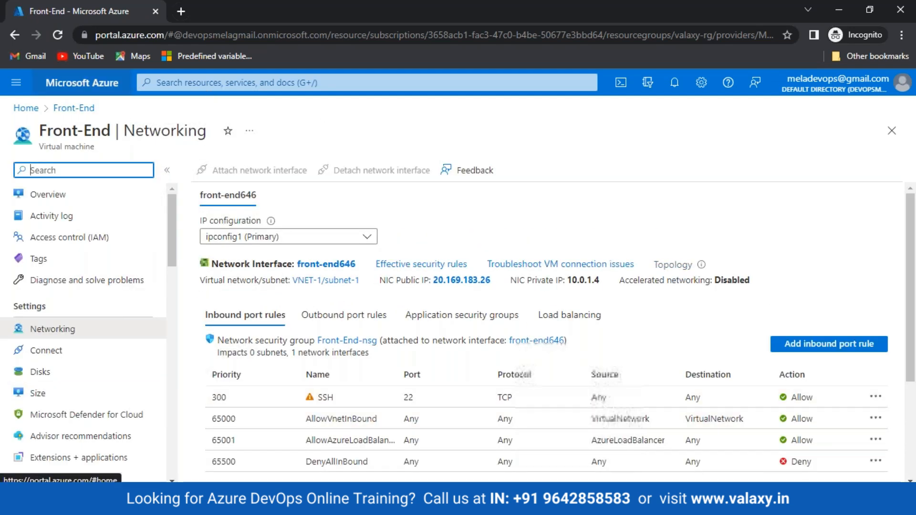
pyautogui.click(27, 108)
pyautogui.click(249, 91)
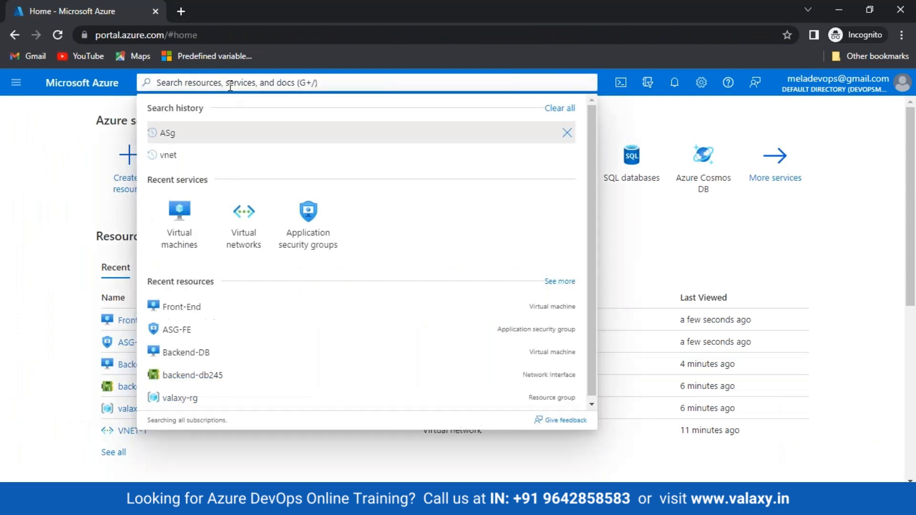
# Delete the existing ASG-FE application security group.
pyautogui.click(173, 136)
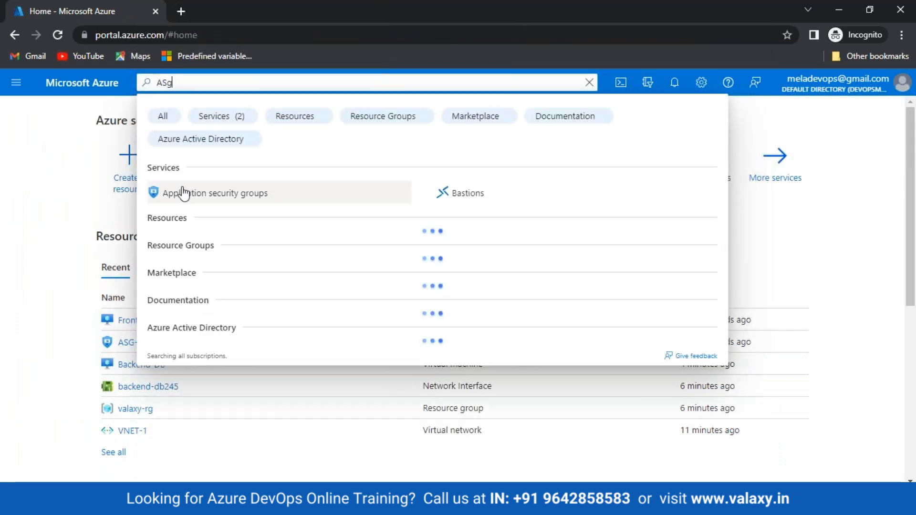
pyautogui.click(184, 191)
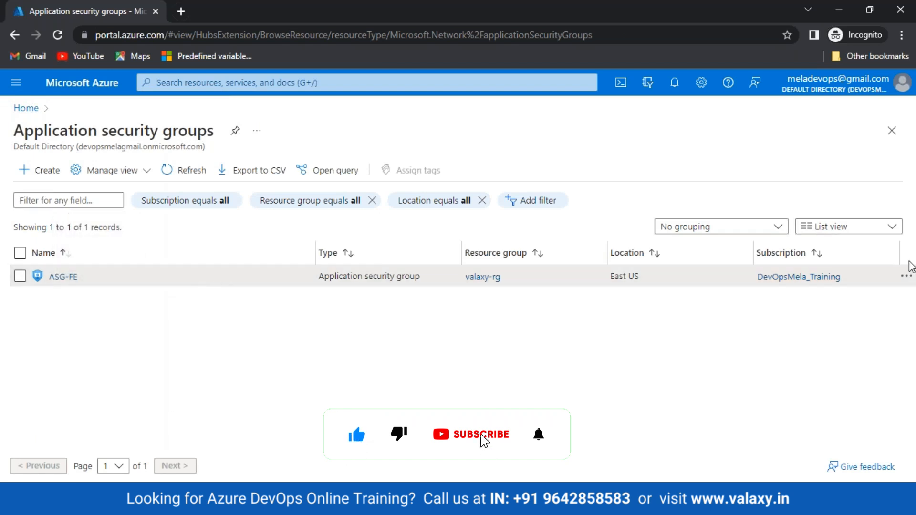
pyautogui.click(907, 277)
pyautogui.click(20, 276)
pyautogui.click(906, 276)
pyautogui.click(584, 377)
pyautogui.click(62, 277)
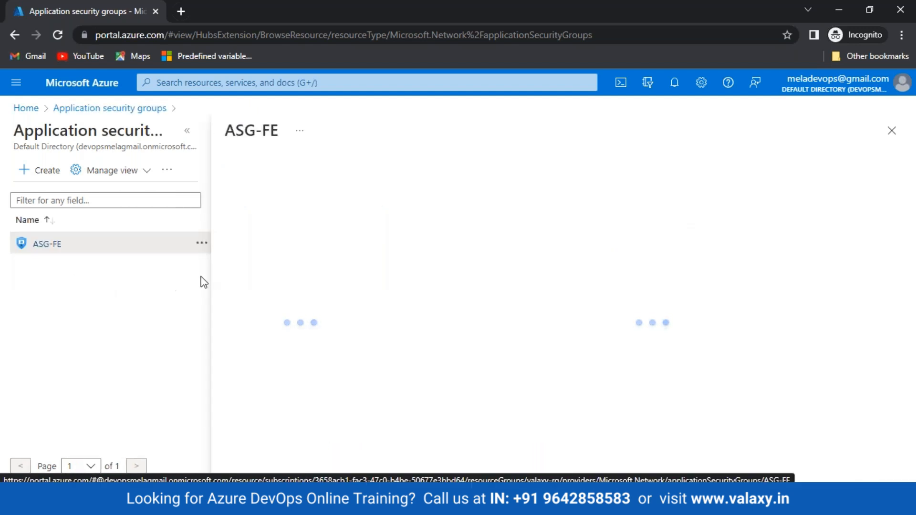
pyautogui.click(489, 171)
pyautogui.click(429, 243)
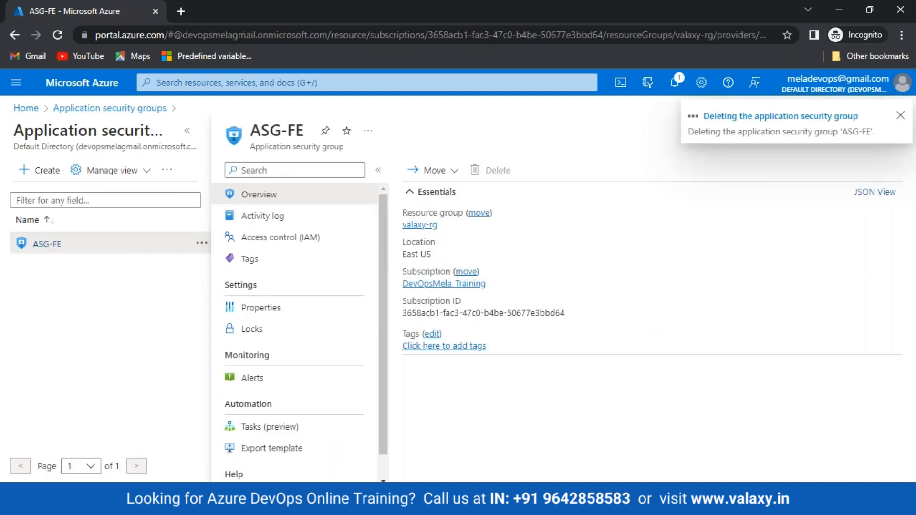
# Start a new application security group named ASG1 in resource group valaxy-rg.
pyautogui.click(47, 171)
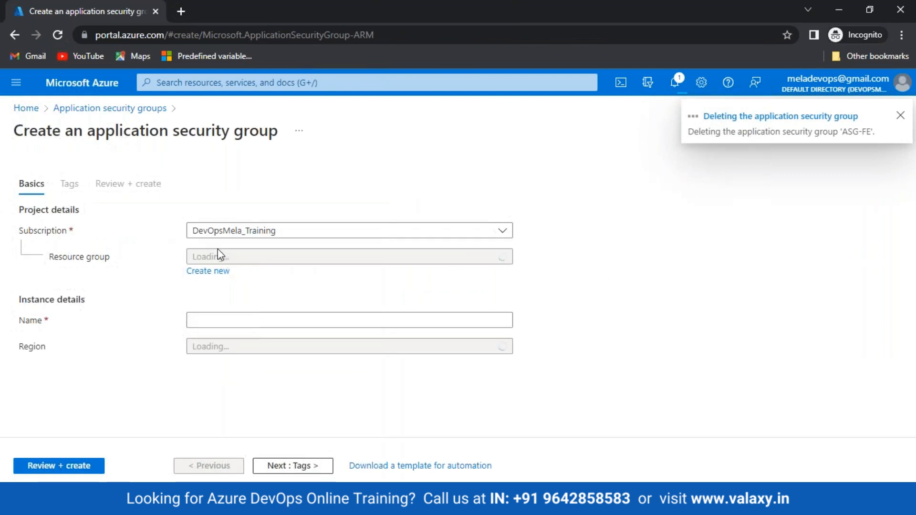
pyautogui.click(245, 262)
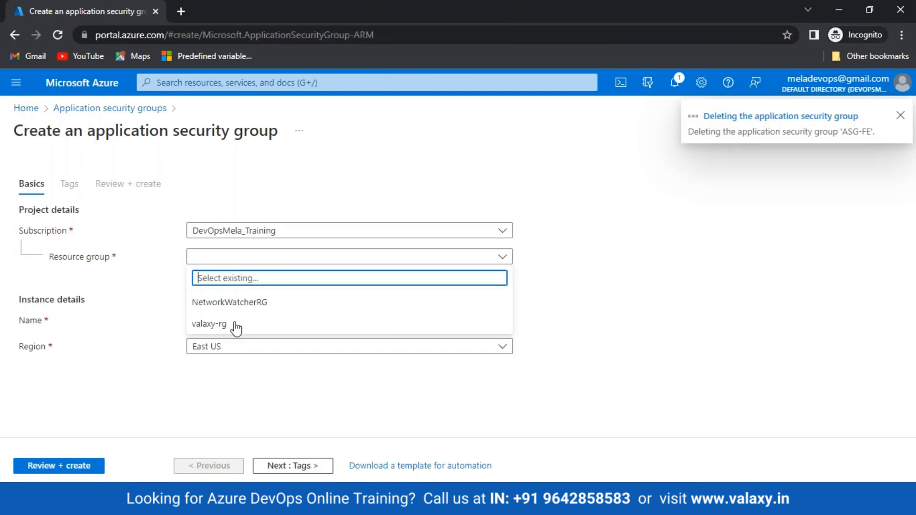
pyautogui.click(220, 325)
pyautogui.click(219, 326)
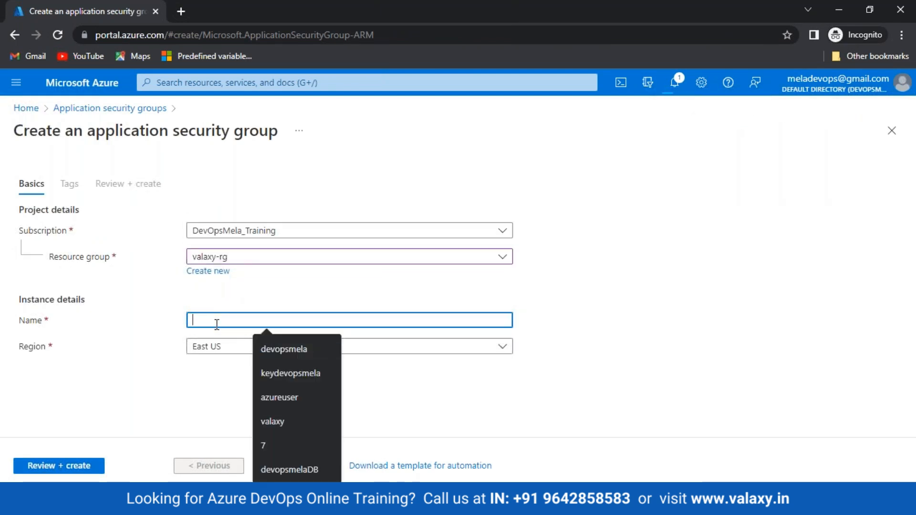
pyautogui.write('ASG1')
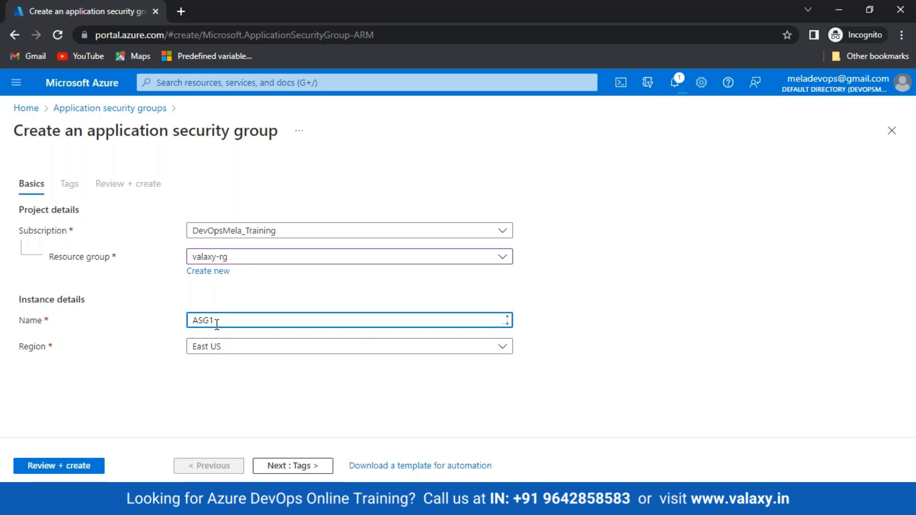
# Set the region to East US, pass validation, and create ASG1.
pyautogui.click(407, 350)
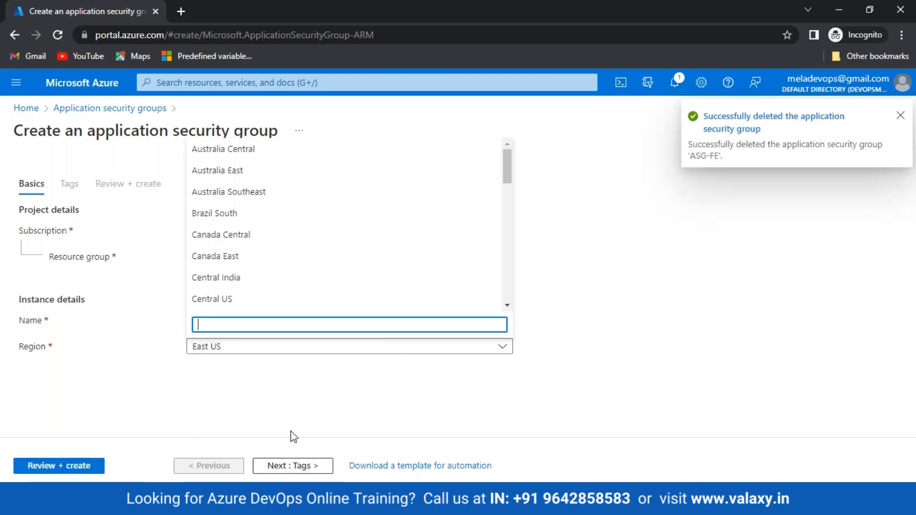
pyautogui.scroll(-9, 250, 259)
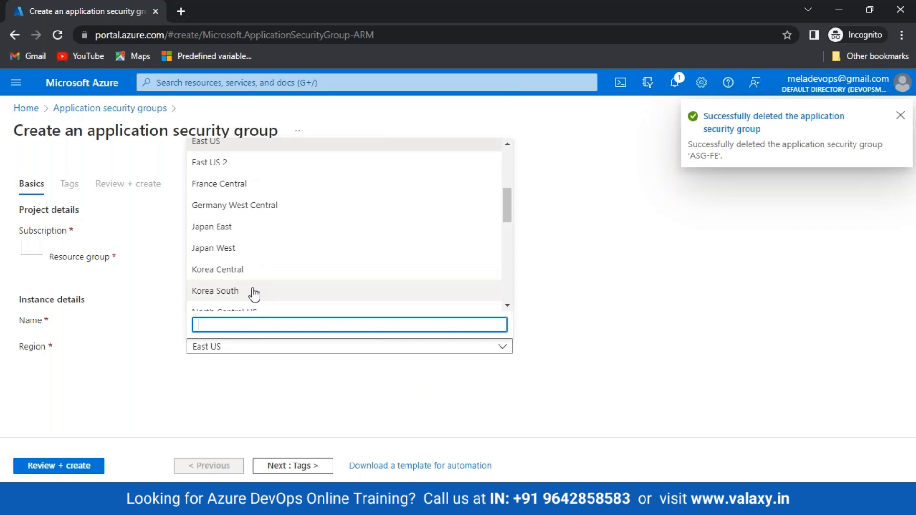
pyautogui.scroll(-5, 254, 294)
pyautogui.scroll(3, 255, 294)
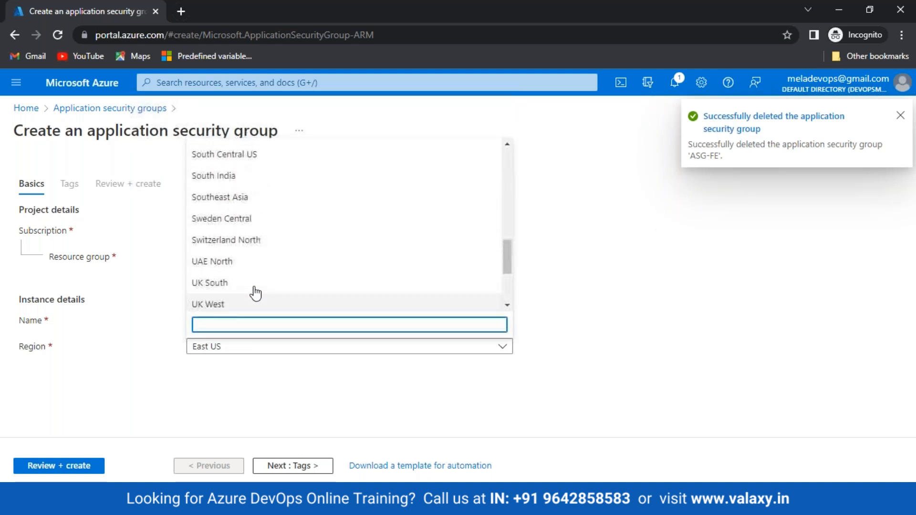
pyautogui.write('ee')
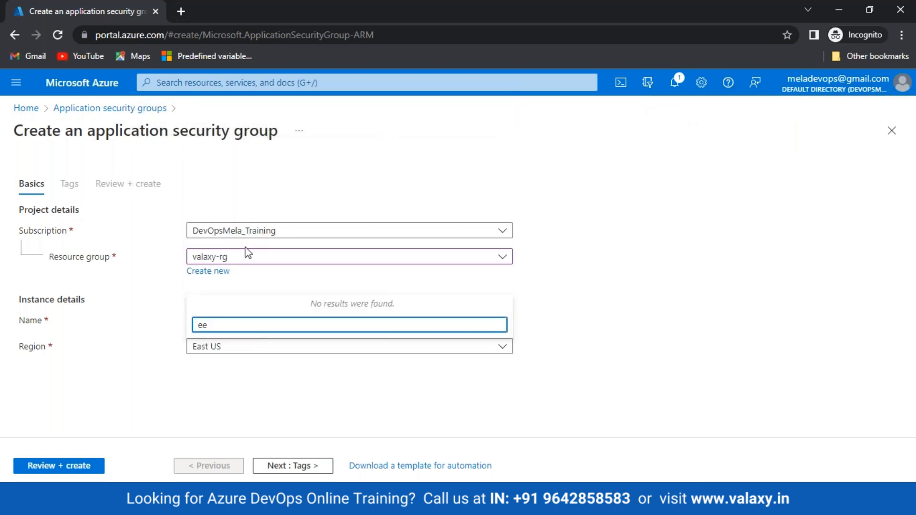
pyautogui.press('BackSpace')
pyautogui.write('as')
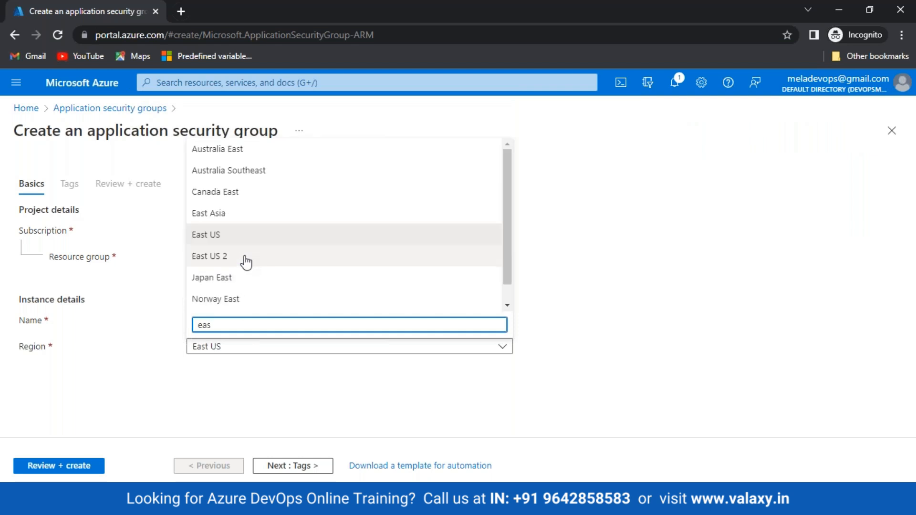
pyautogui.click(225, 235)
pyautogui.click(56, 466)
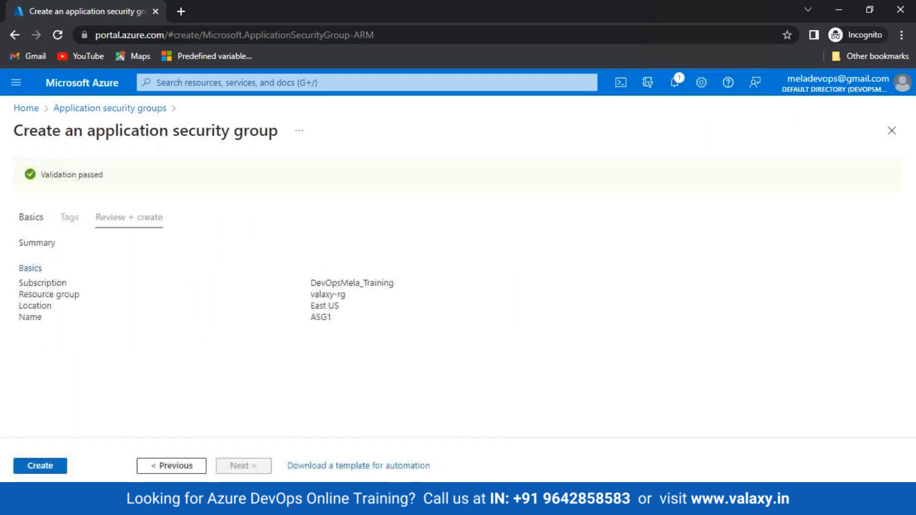
pyautogui.click(61, 462)
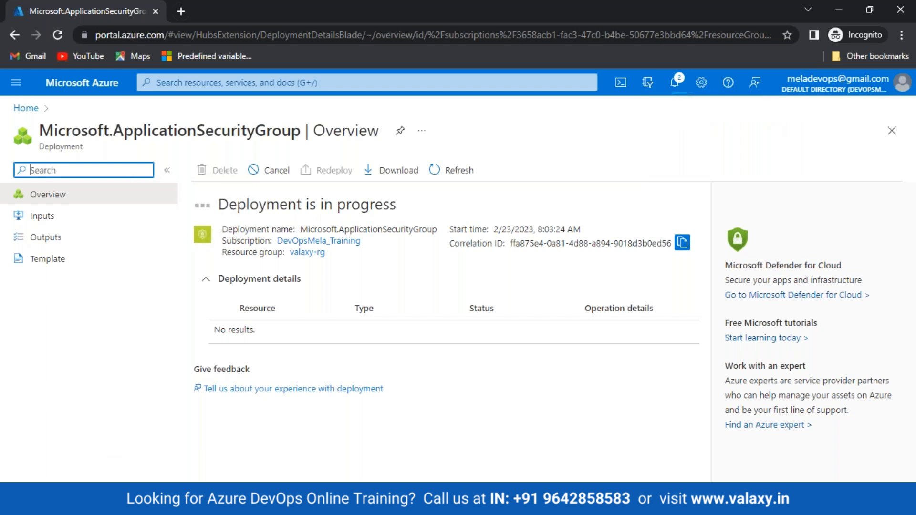
# Underline 10.0.0.0/16 and Backend-DB, and draw a line from Front-END to the port 22 link.
pyautogui.hotkey('alt', 'Tab')
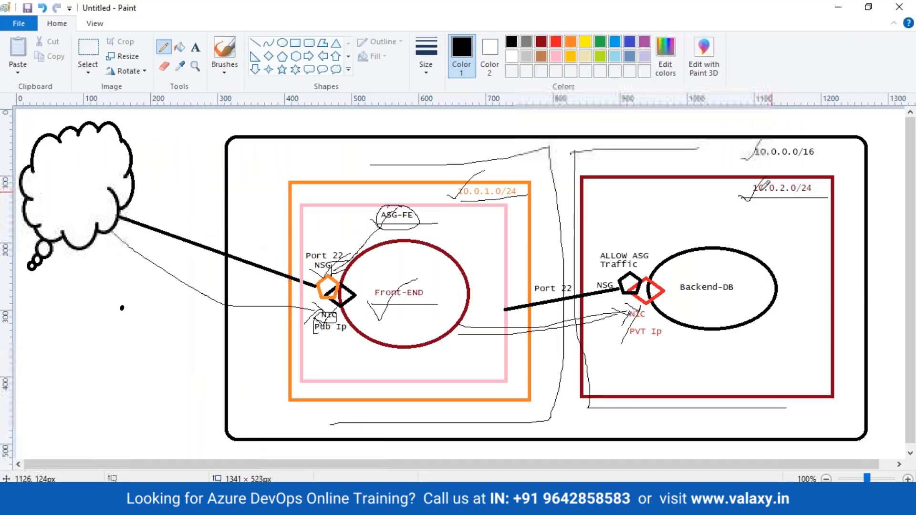
pyautogui.moveTo(725, 164); pyautogui.dragTo(828, 165)
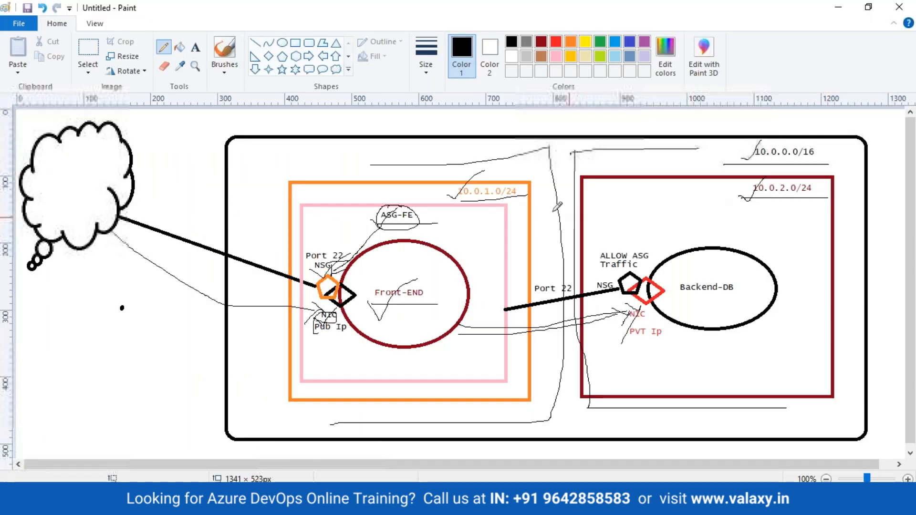
pyautogui.moveTo(452, 200); pyautogui.dragTo(447, 195)
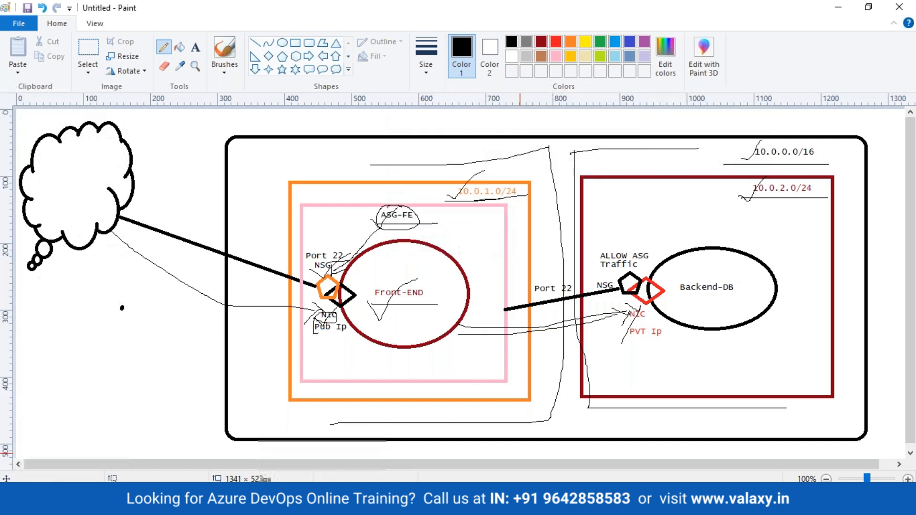
pyautogui.moveTo(369, 313); pyautogui.dragTo(504, 311)
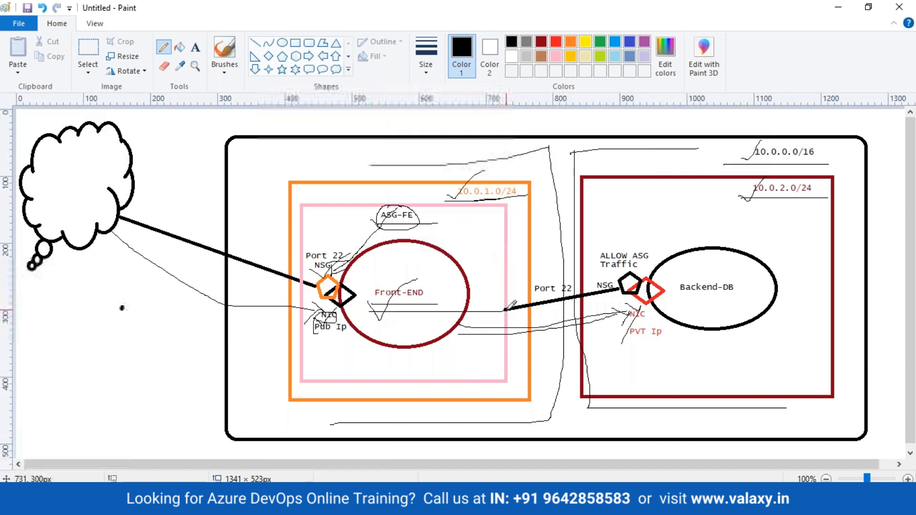
pyautogui.moveTo(660, 301); pyautogui.dragTo(742, 301)
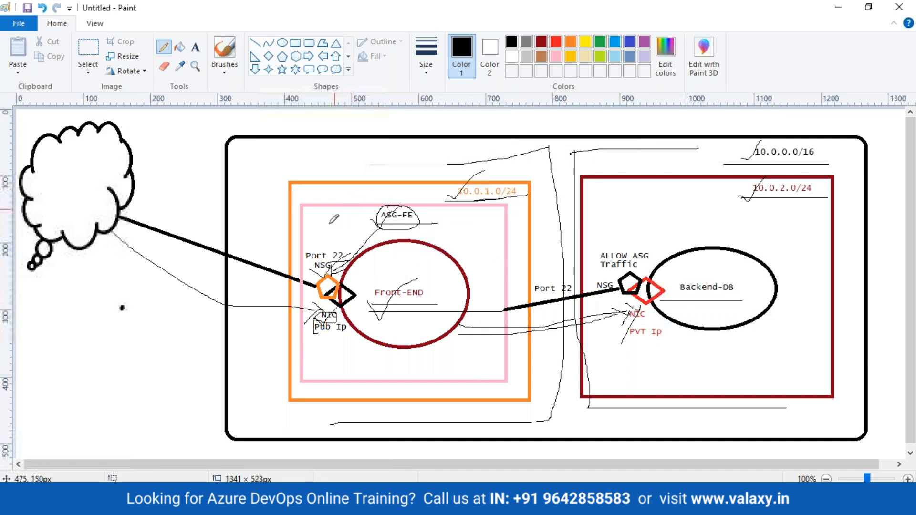
pyautogui.click(313, 503)
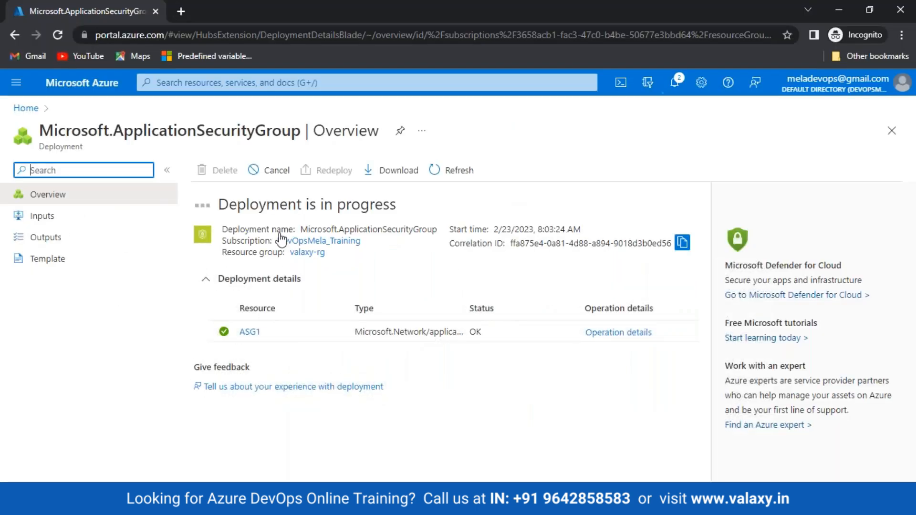
# Attach ASG1 to the Front-End VM's front-end646 network interface, then go back Home.
pyautogui.click(26, 108)
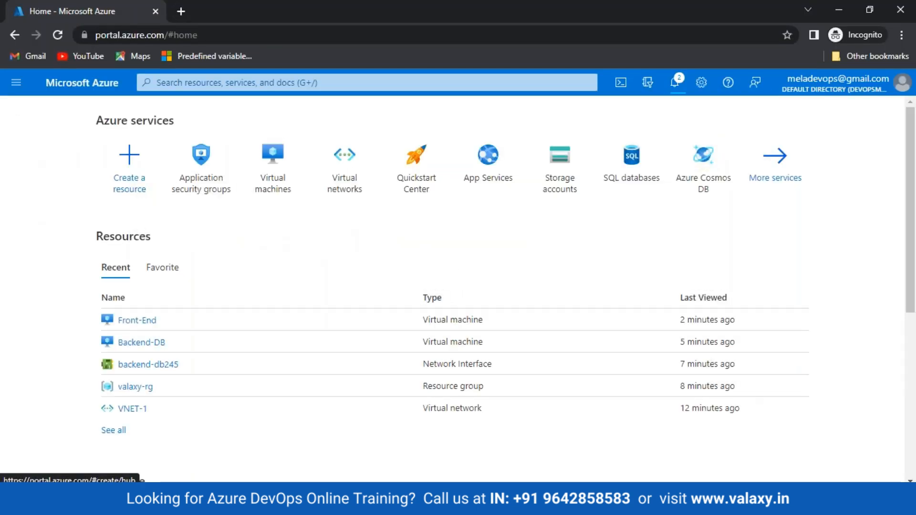
pyautogui.click(136, 320)
pyautogui.click(59, 335)
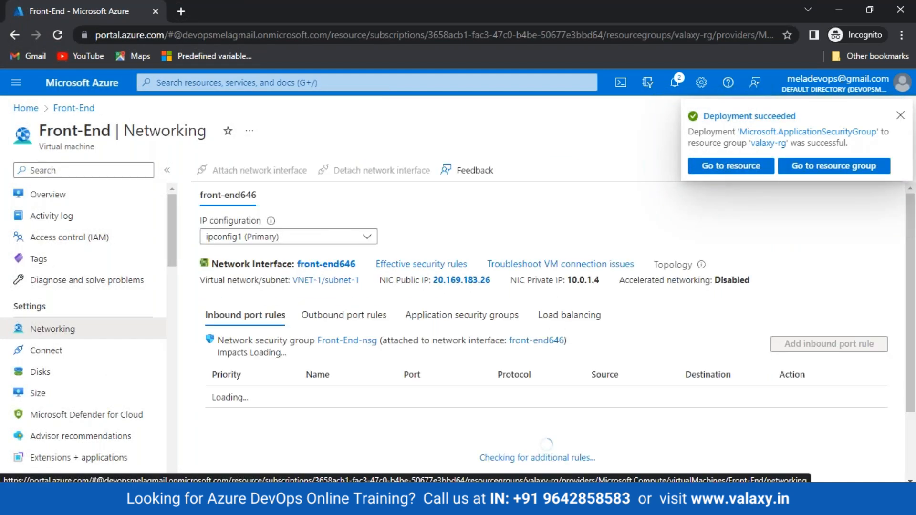
pyautogui.click(454, 315)
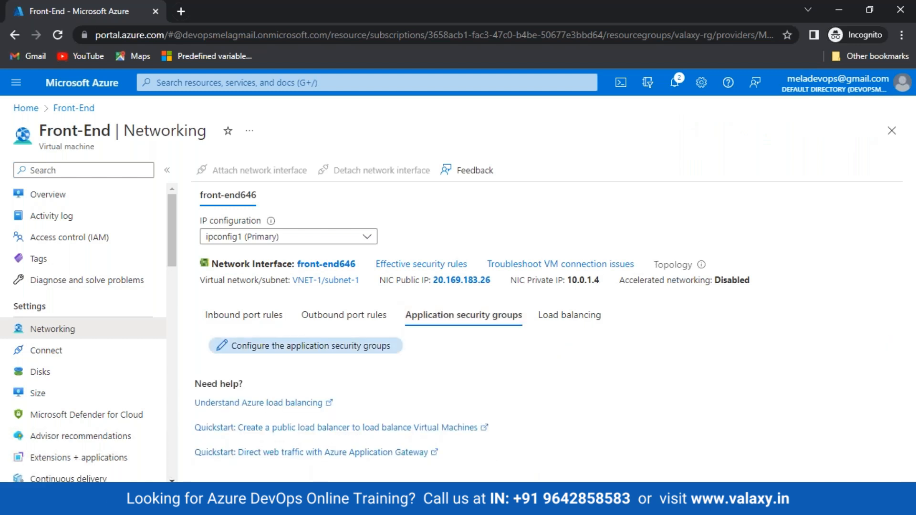
pyautogui.click(272, 347)
pyautogui.click(642, 279)
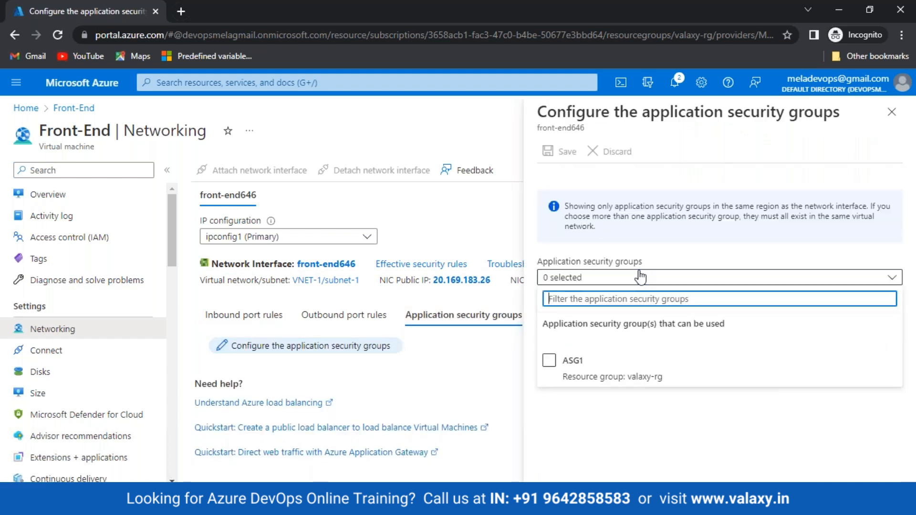
pyautogui.click(549, 361)
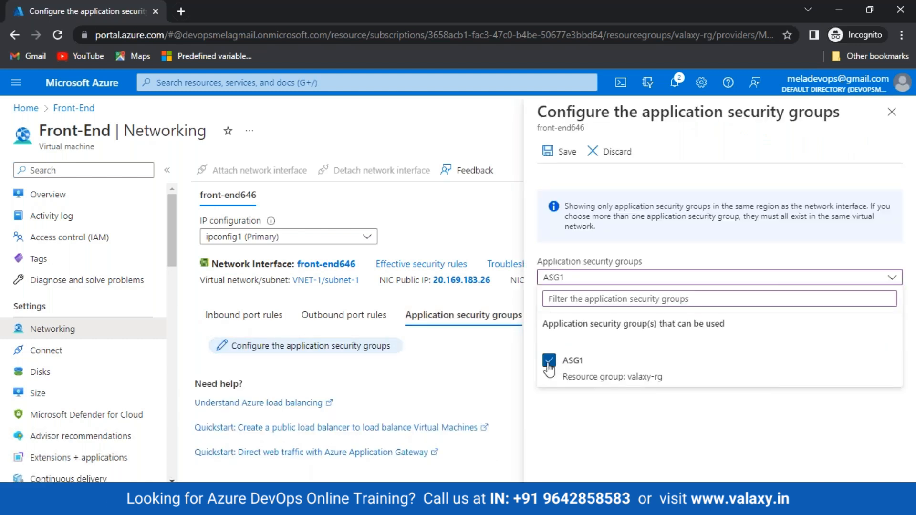
pyautogui.click(564, 151)
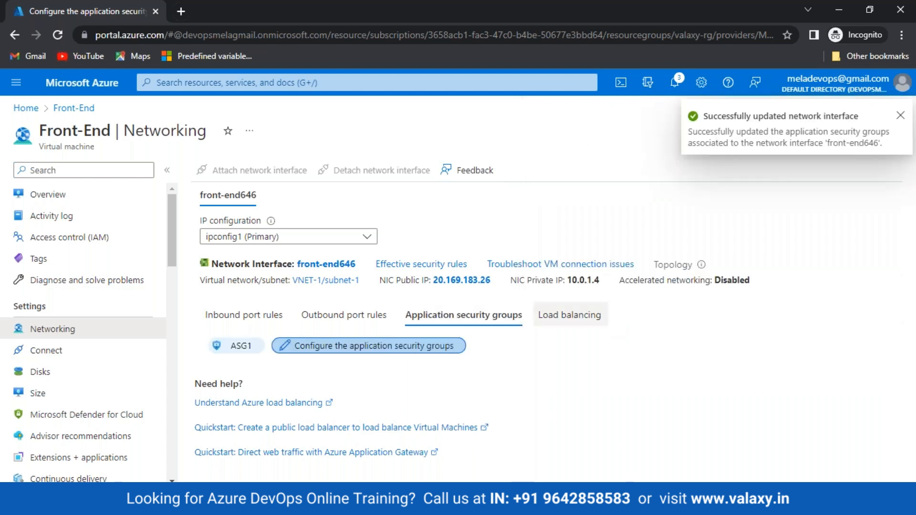
pyautogui.click(26, 108)
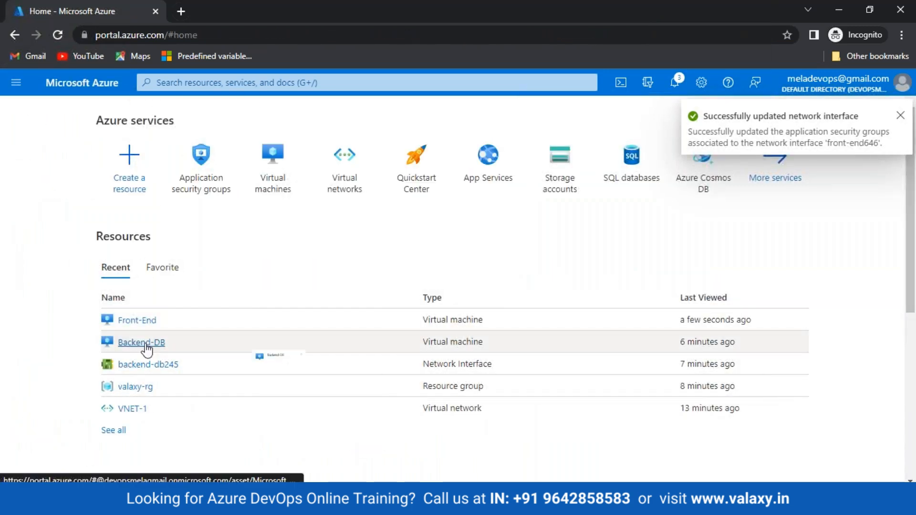
# Start a new Backend-DB inbound rule whose source is the application security group ASG1.
pyautogui.click(146, 344)
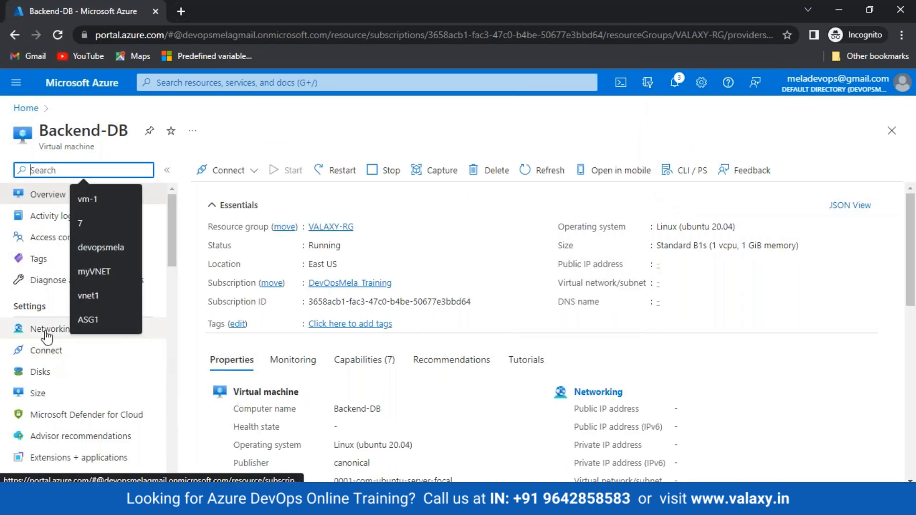
pyautogui.click(23, 331)
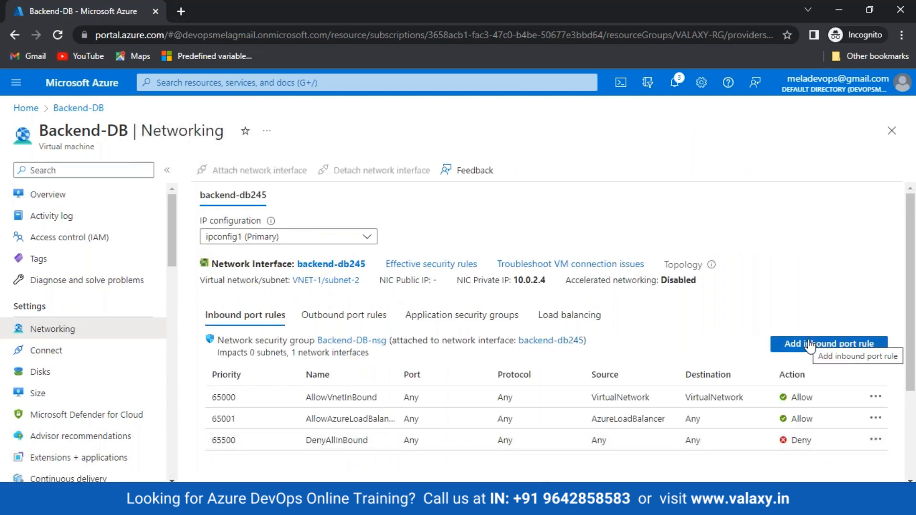
pyautogui.click(809, 344)
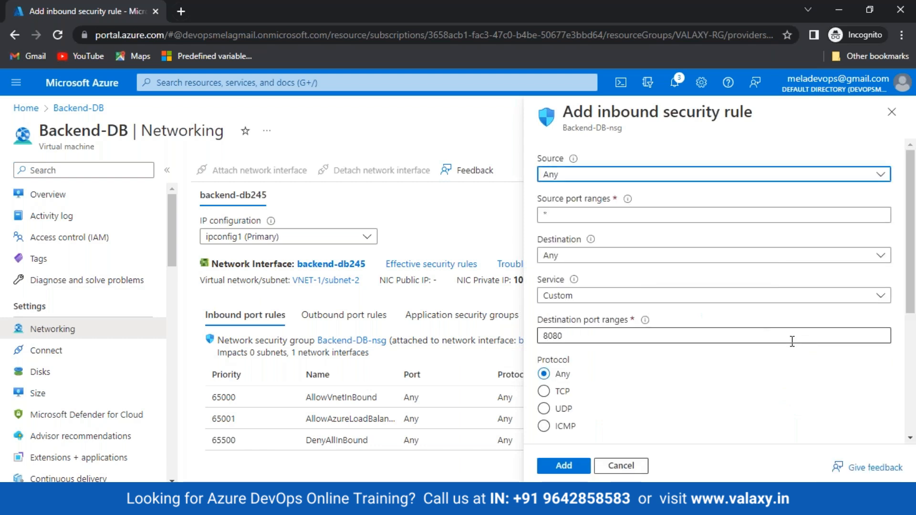
pyautogui.click(765, 176)
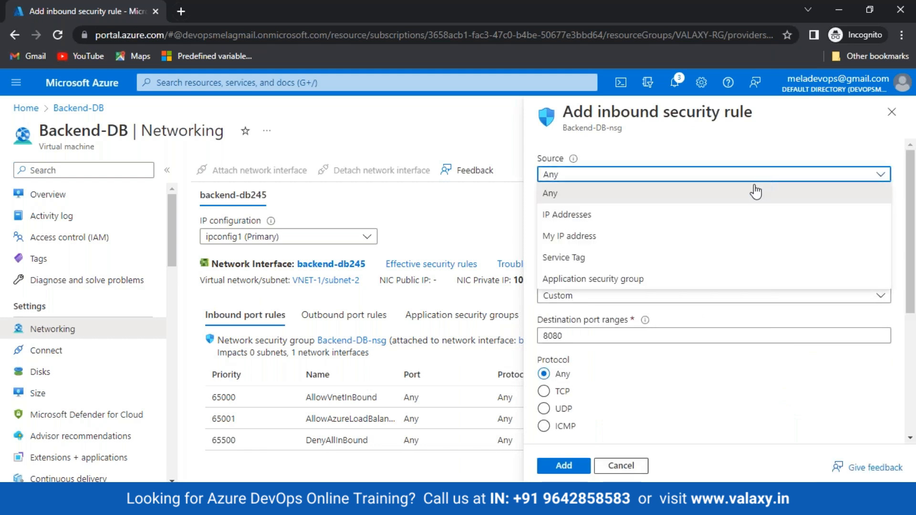
pyautogui.click(605, 281)
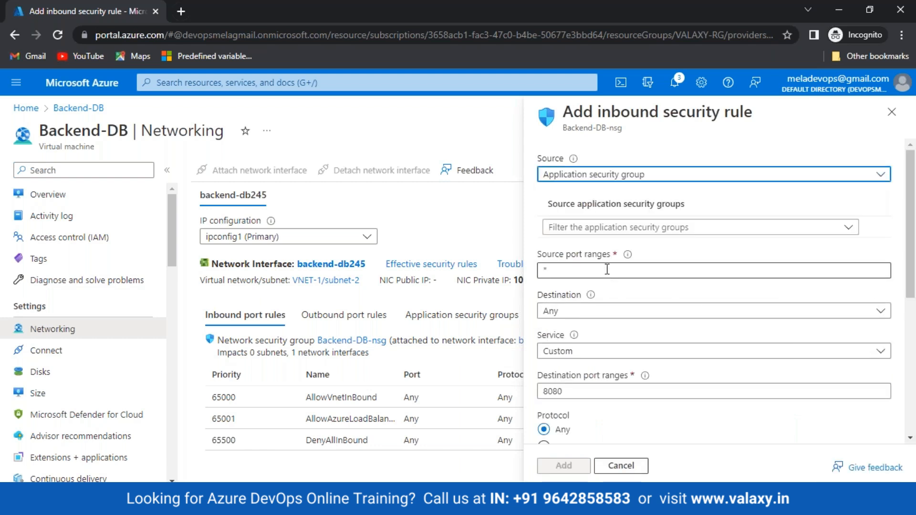
pyautogui.click(617, 229)
pyautogui.click(575, 296)
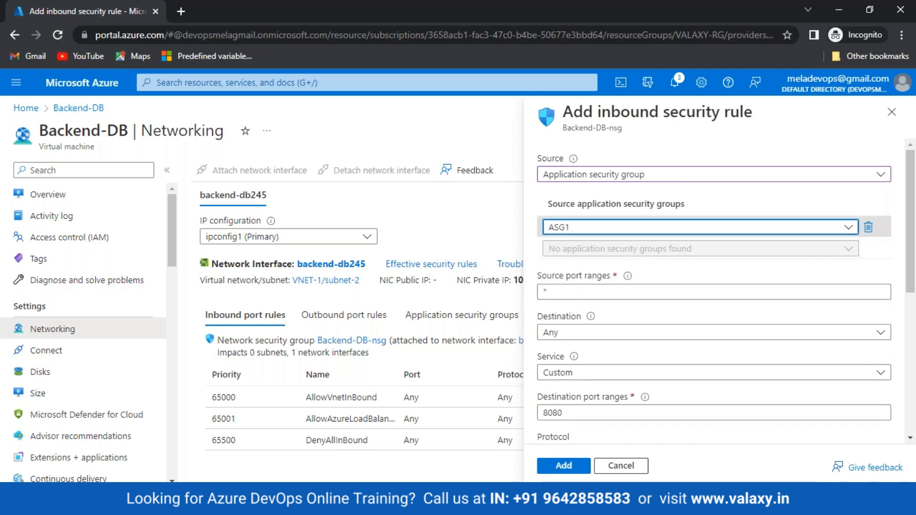
pyautogui.click(427, 498)
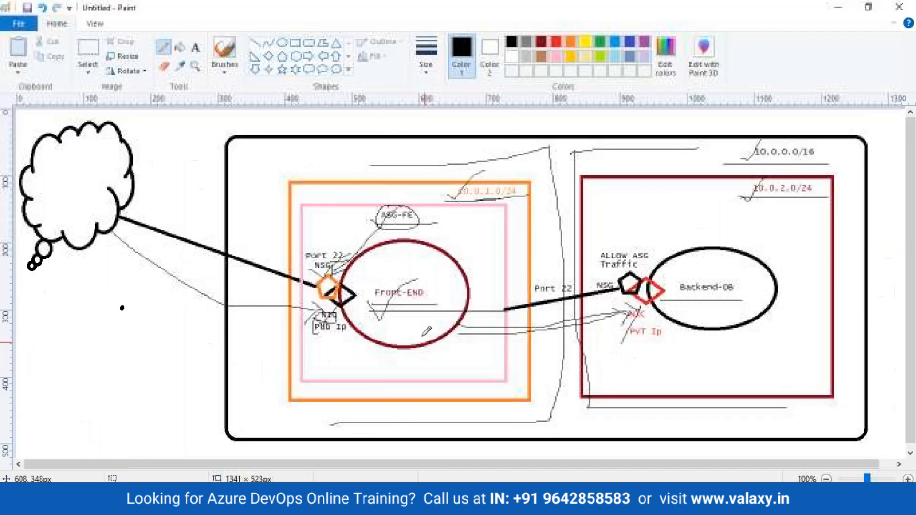
# Draw freehand loops around Front-END and above the orange subnet box.
pyautogui.moveTo(369, 307)
pyautogui.mouseDown()
pyautogui.moveTo(455, 280)
pyautogui.moveTo(372, 279)
pyautogui.moveTo(398, 310)
pyautogui.mouseUp()
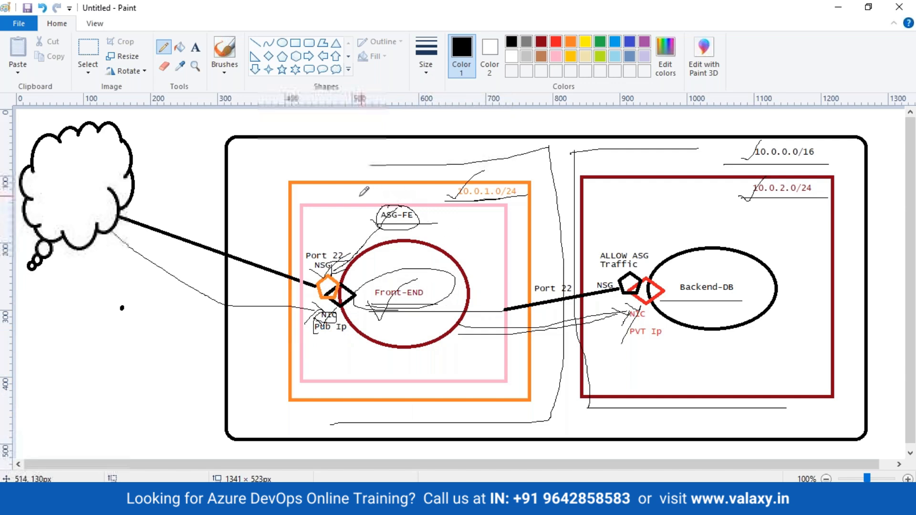
pyautogui.moveTo(322, 187)
pyautogui.mouseDown()
pyautogui.moveTo(320, 195)
pyautogui.moveTo(368, 190)
pyautogui.mouseUp()
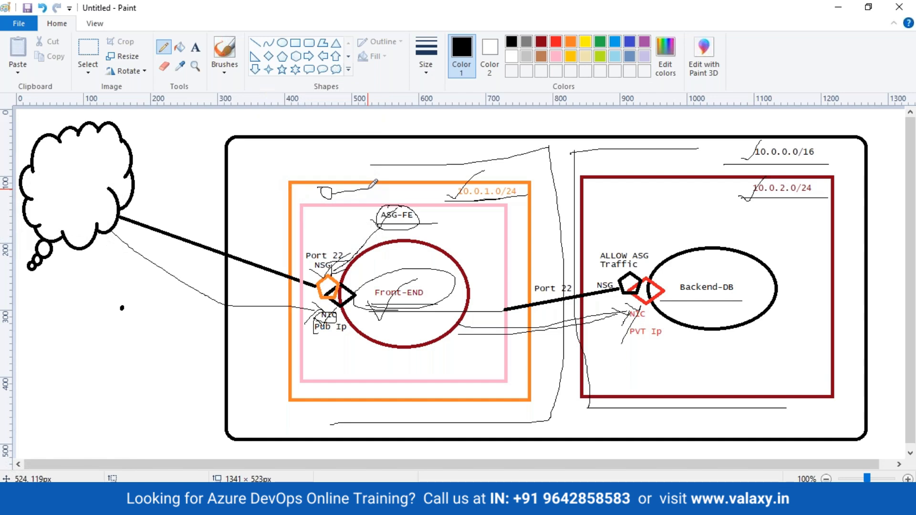
pyautogui.click(357, 505)
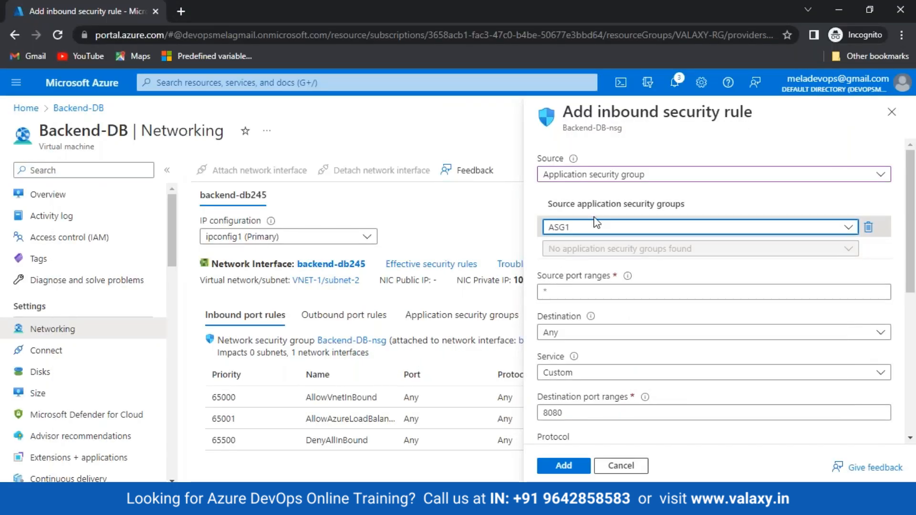
# Set the ASG1 rule's service to SSH (TCP port 22) and add it to Backend-DB-nsg.
pyautogui.scroll(-2, 597, 224)
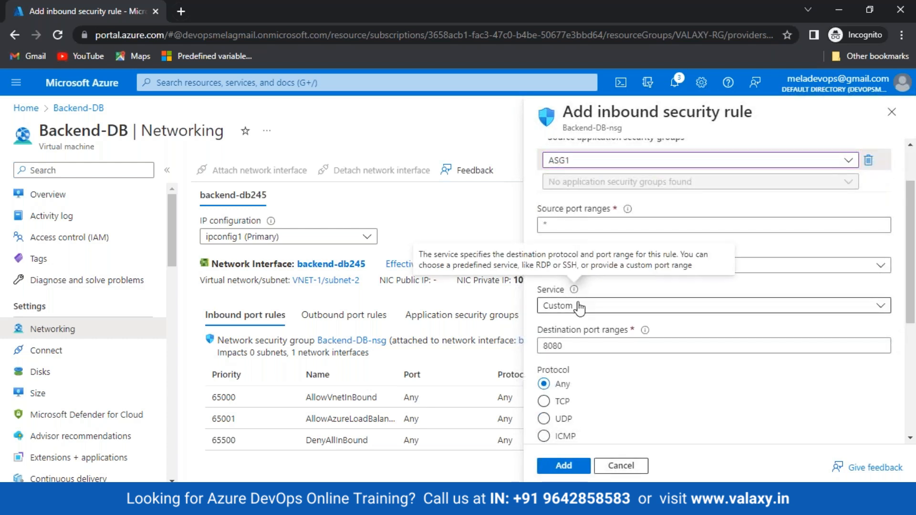
pyautogui.click(579, 307)
pyautogui.scroll(2, 567, 215)
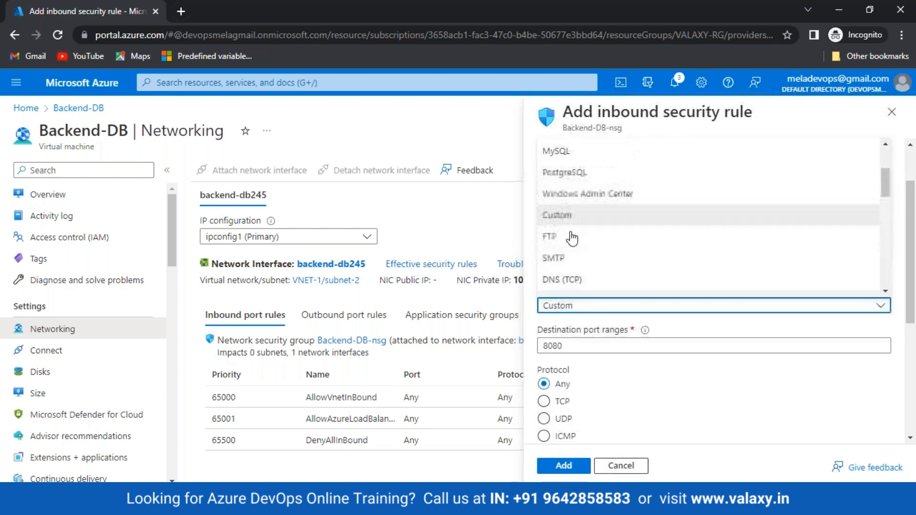
pyautogui.scroll(3, 567, 207)
pyautogui.click(566, 198)
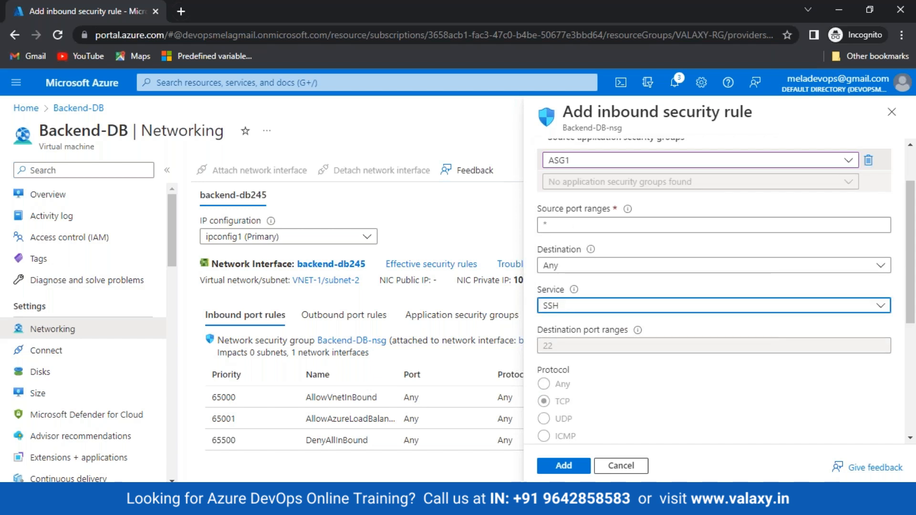
pyautogui.scroll(2, 594, 257)
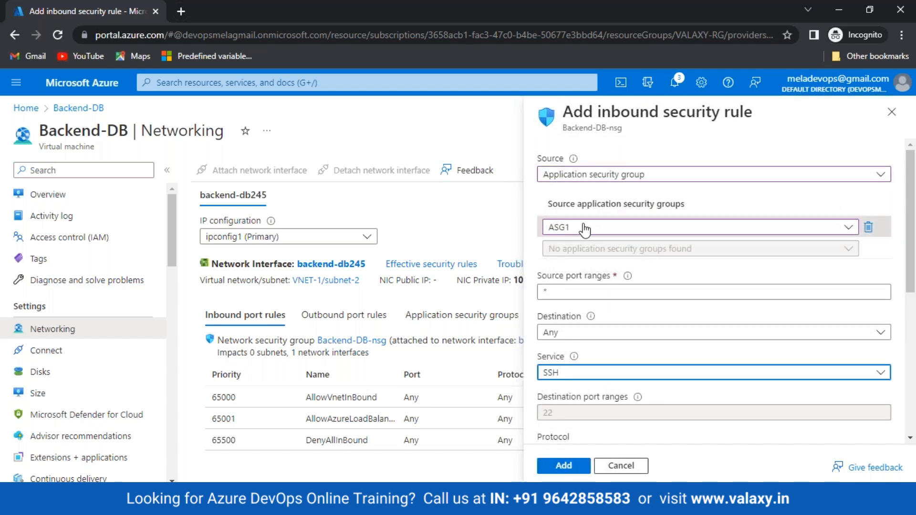
pyautogui.click(566, 466)
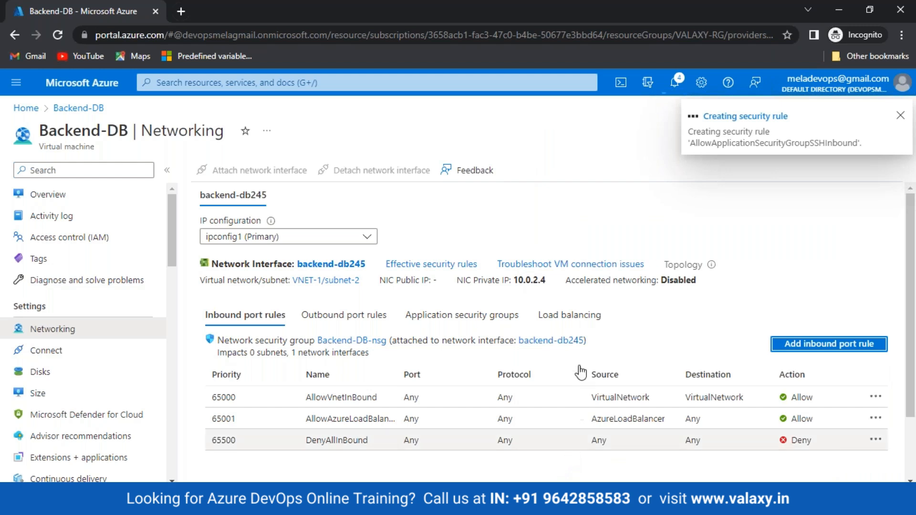
pyautogui.click(567, 502)
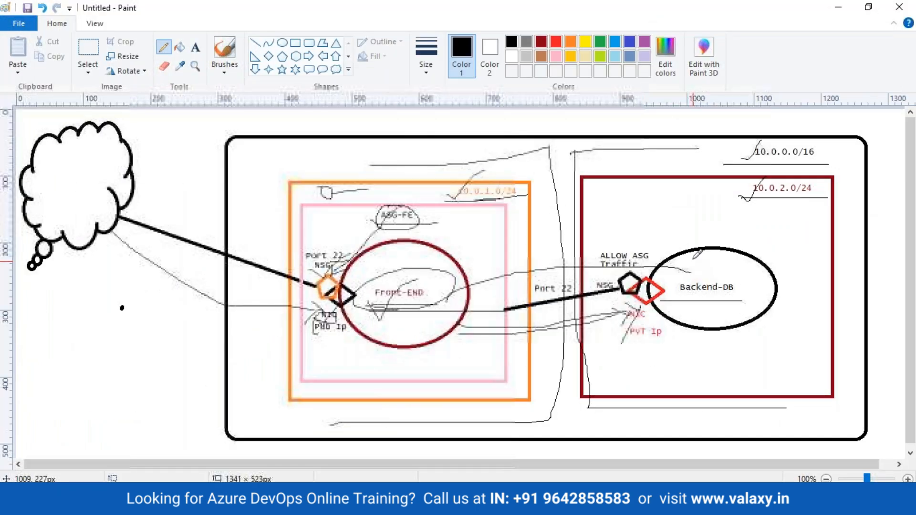
# Draw lines from ALLOW ASG and the front-end side toward the Backend-DB circle.
pyautogui.moveTo(693, 257); pyautogui.dragTo(667, 304)
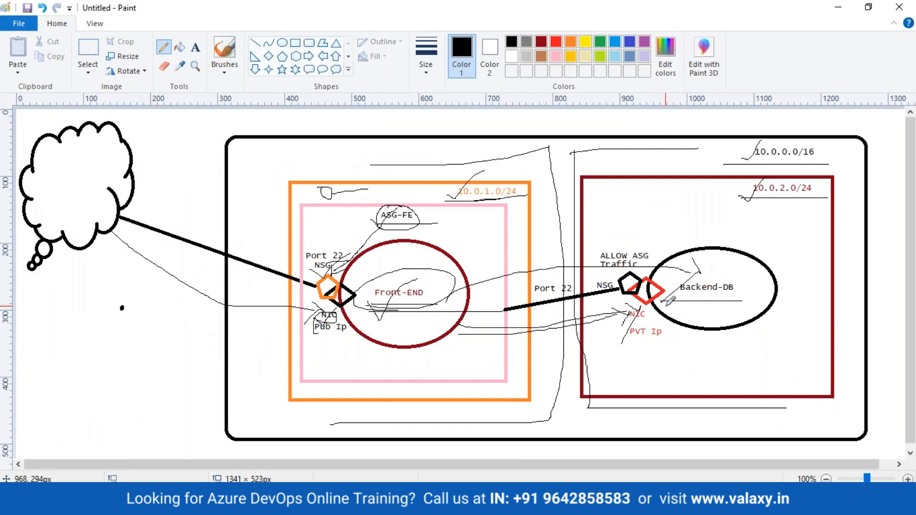
pyautogui.moveTo(329, 193)
pyautogui.mouseDown()
pyautogui.moveTo(636, 229)
pyautogui.moveTo(654, 250)
pyautogui.moveTo(646, 258)
pyautogui.mouseUp()
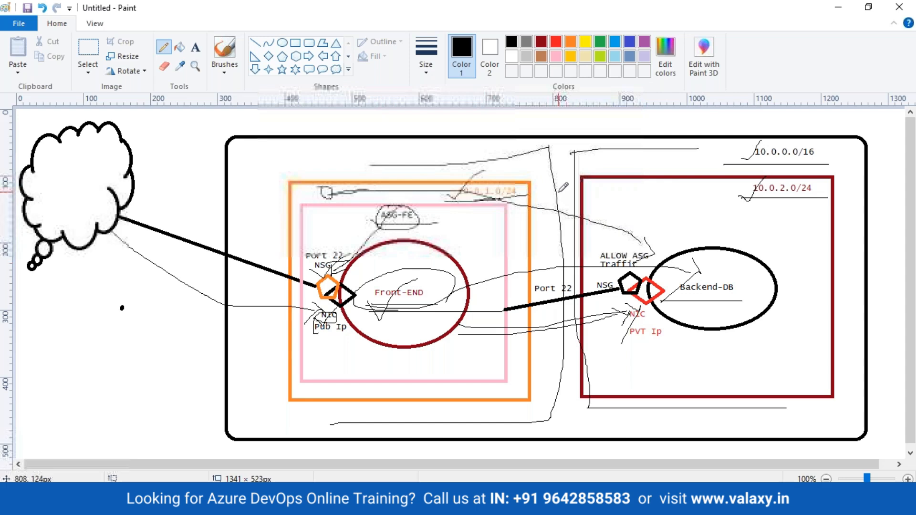
pyautogui.moveTo(596, 196); pyautogui.dragTo(501, 266)
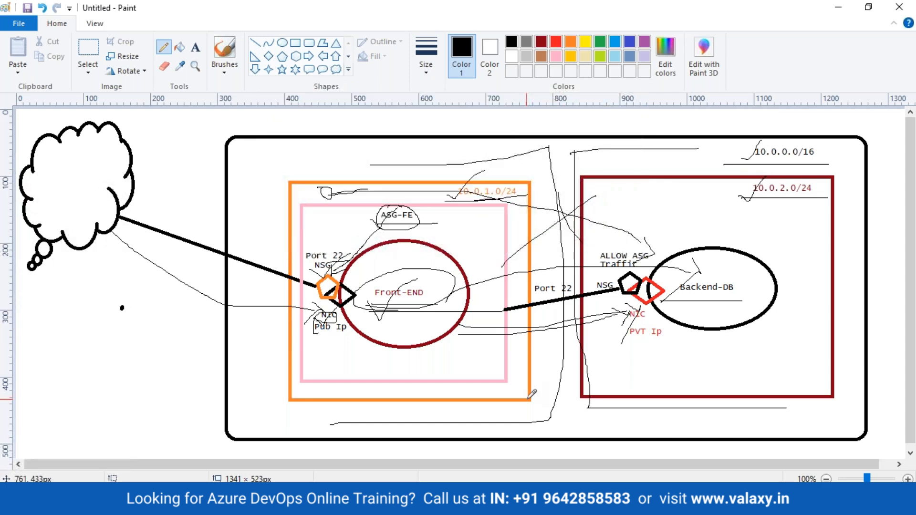
# Reload Backend-DB's networking page to show the priority-100 rule allowing TCP 22 from ASG1.
pyautogui.click(324, 500)
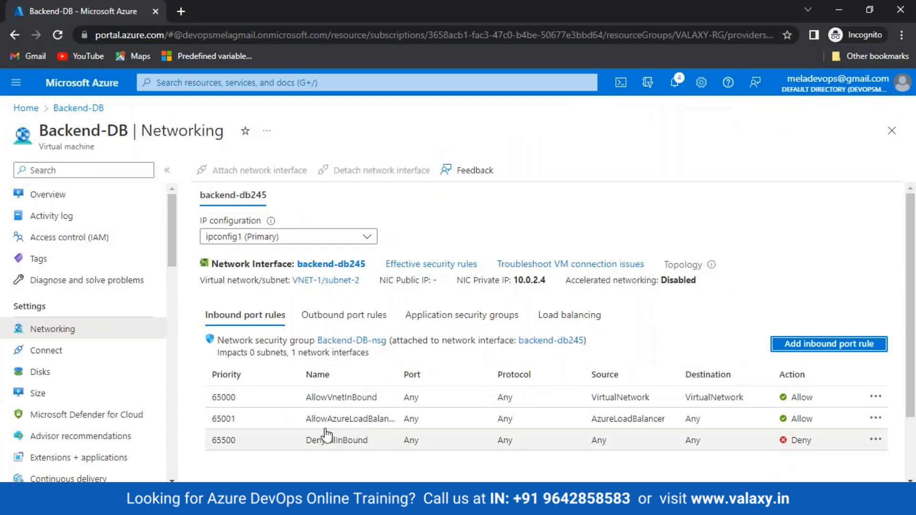
pyautogui.click(59, 36)
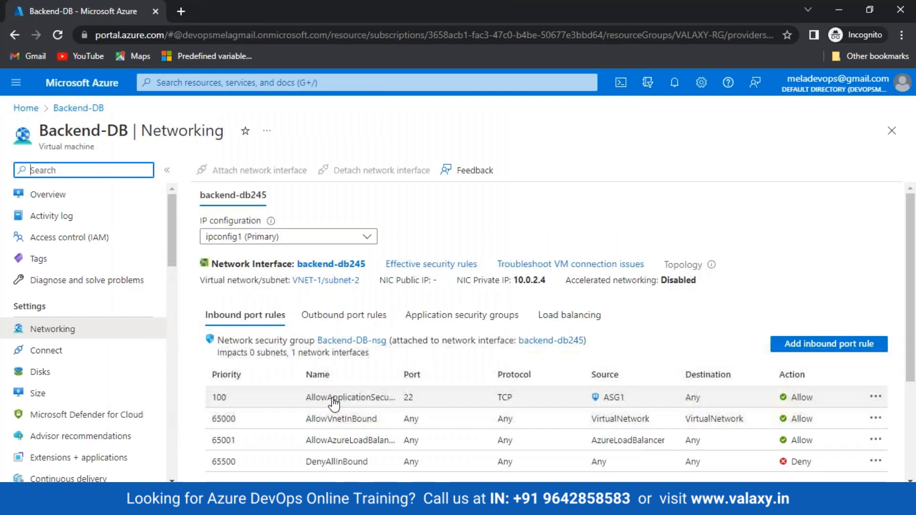
pyautogui.scroll(-2, 601, 389)
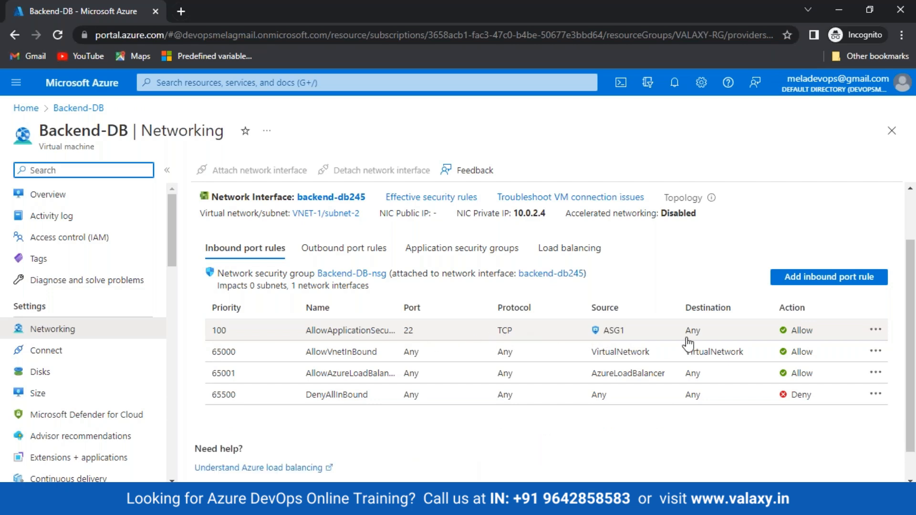
pyautogui.scroll(2, 420, 343)
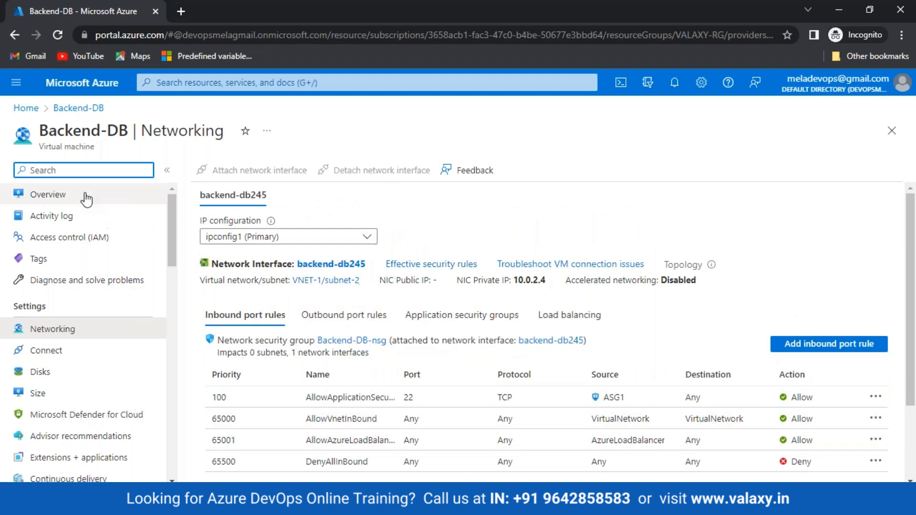
# Review the Backend-DB VM's overview properties, then return to the Home page.
pyautogui.click(46, 194)
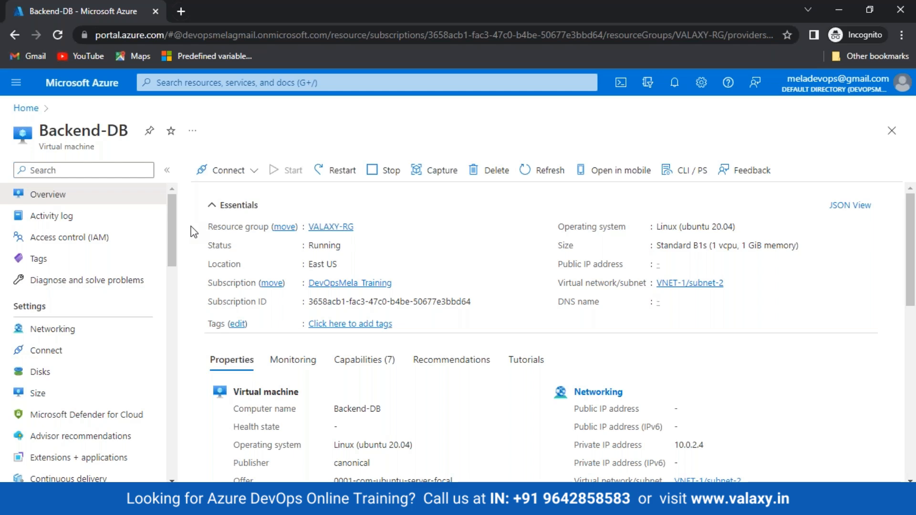
pyautogui.scroll(-5, 422, 343)
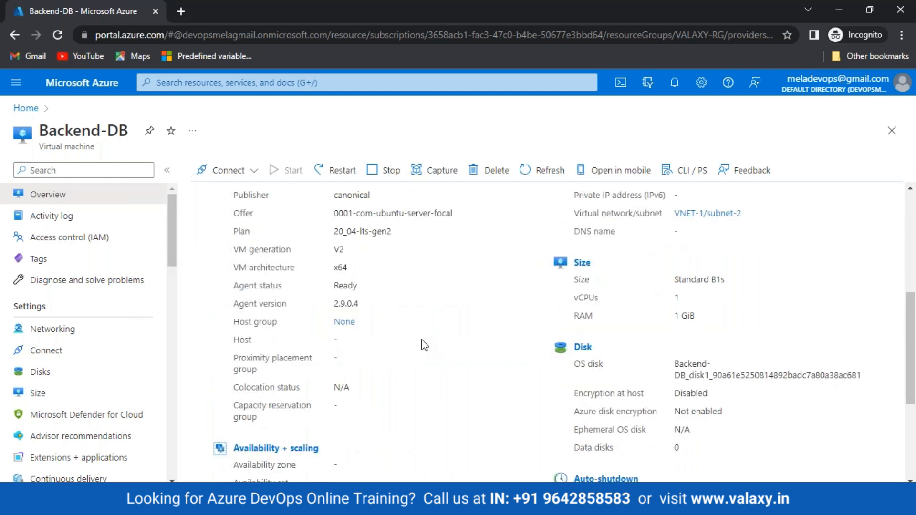
pyautogui.scroll(4, 422, 343)
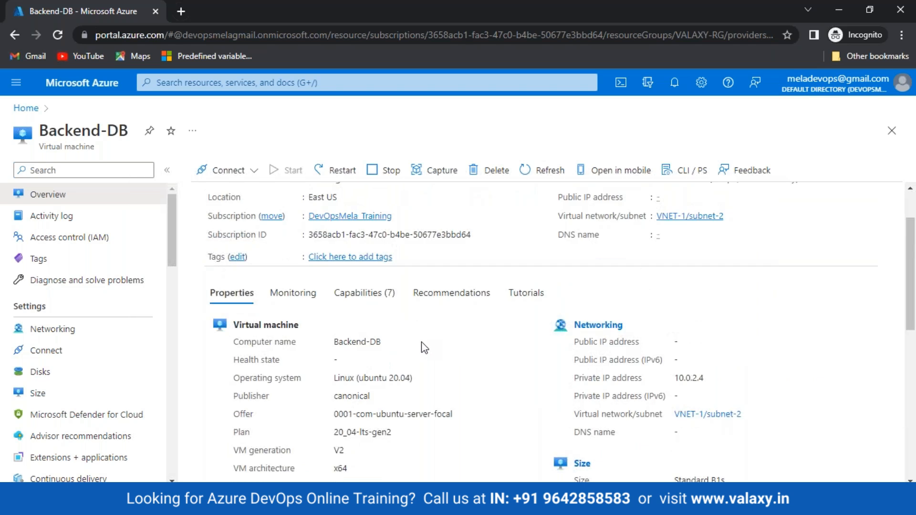
pyautogui.click(648, 22)
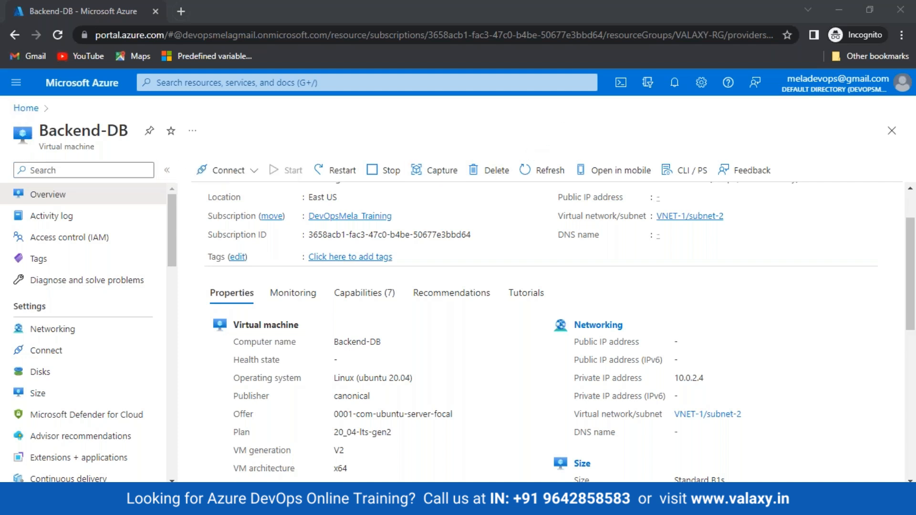
pyautogui.click(106, 89)
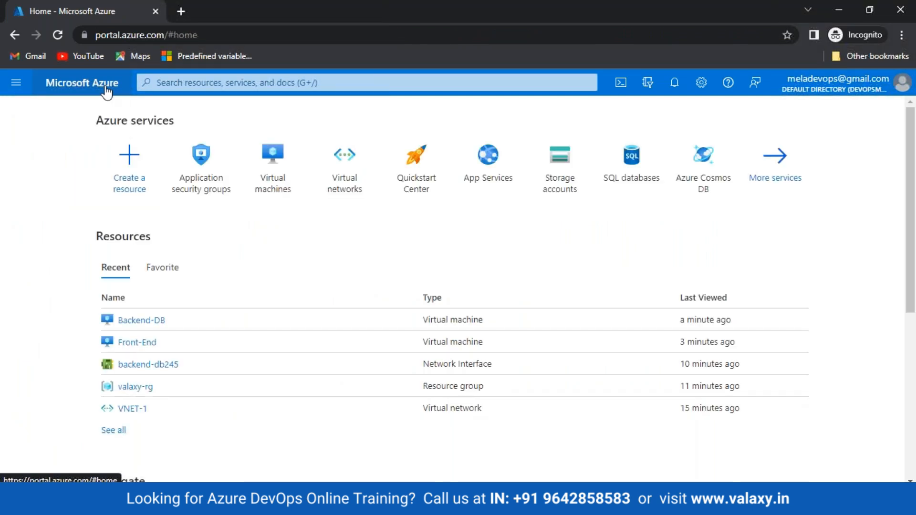
# Sign out of the Azure portal and choose the account to sign back in with.
pyautogui.click(892, 85)
pyautogui.click(889, 112)
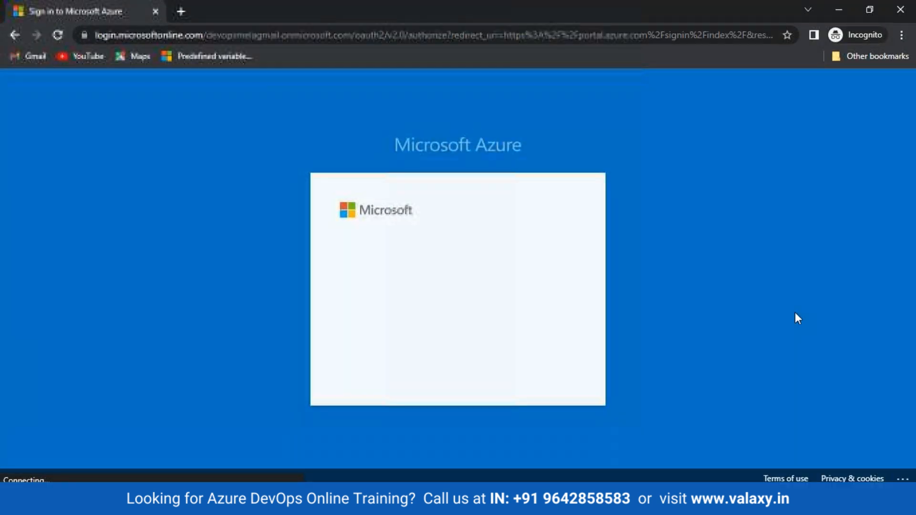
pyautogui.click(426, 307)
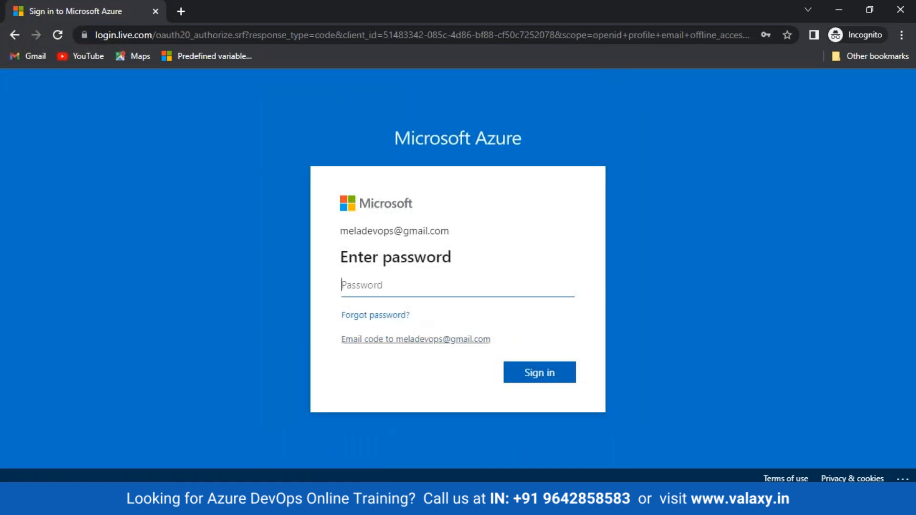
pyautogui.moveTo(333, 326); pyautogui.dragTo(434, 316)
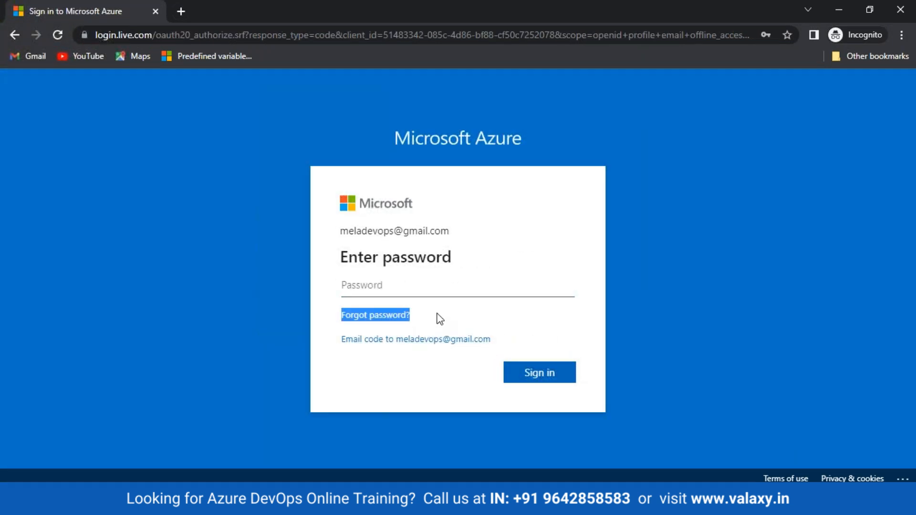
pyautogui.click(436, 314)
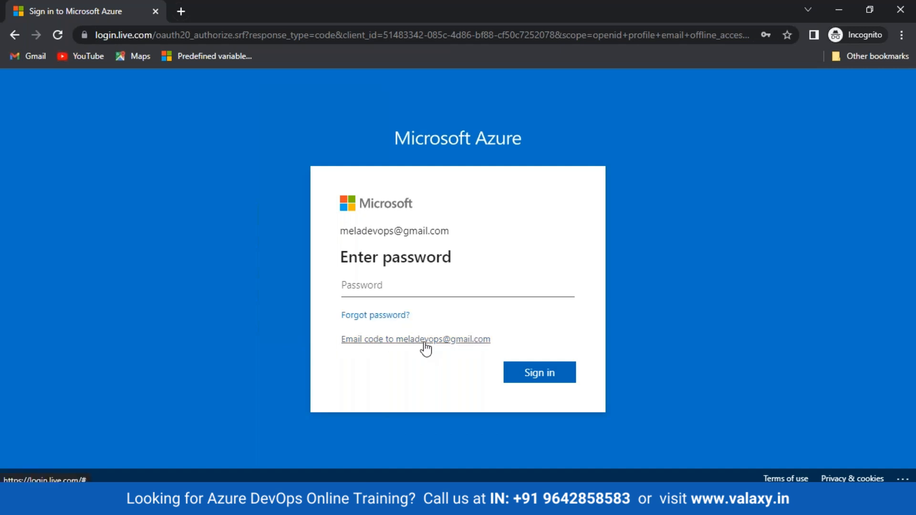
pyautogui.moveTo(353, 231); pyautogui.dragTo(441, 233)
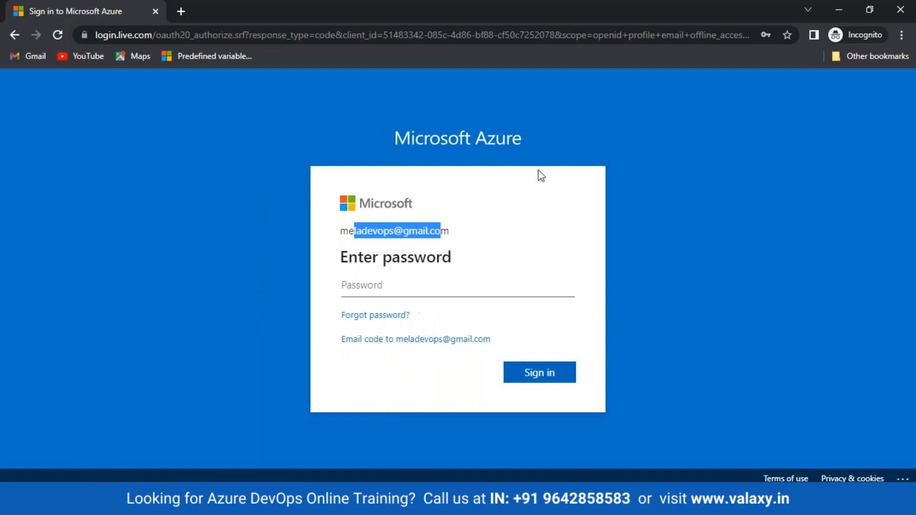
pyautogui.click(648, 22)
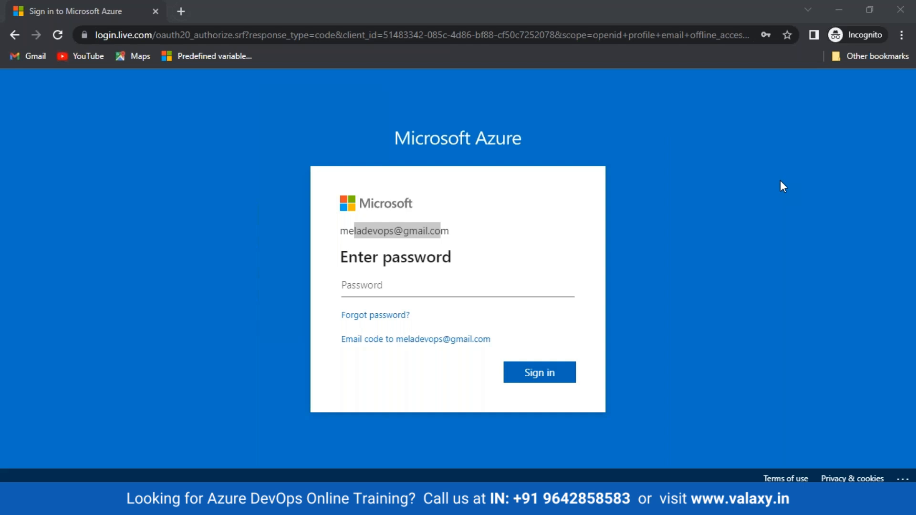
# Enter the account password and choose to stay signed in on this browser.
pyautogui.click(497, 285)
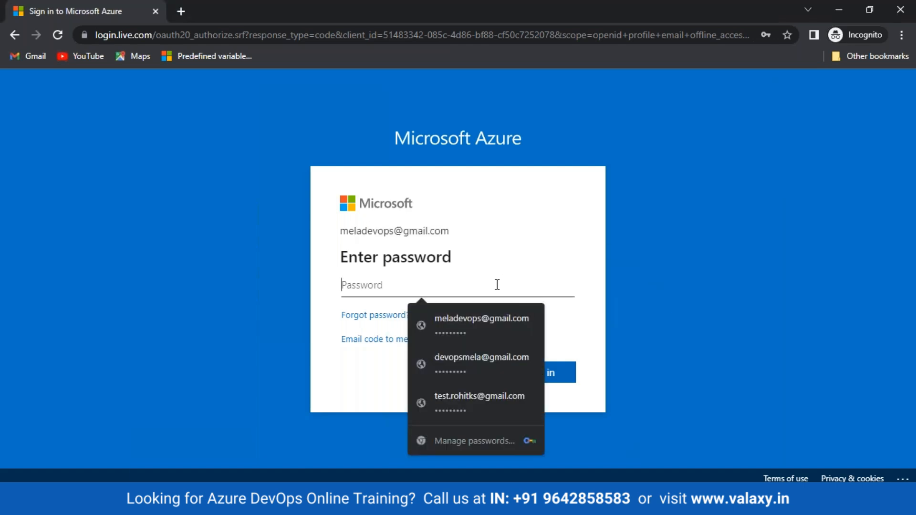
pyautogui.write('••••••')
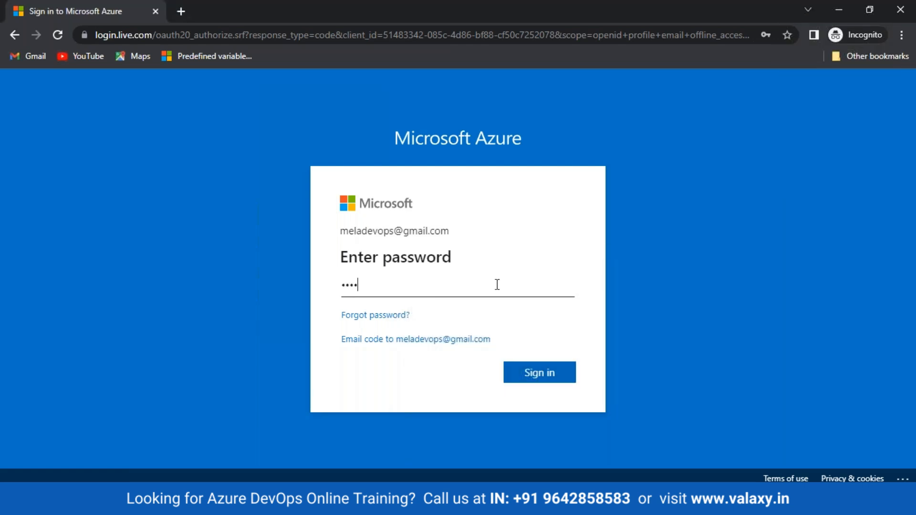
pyautogui.write('•••')
pyautogui.press('Return')
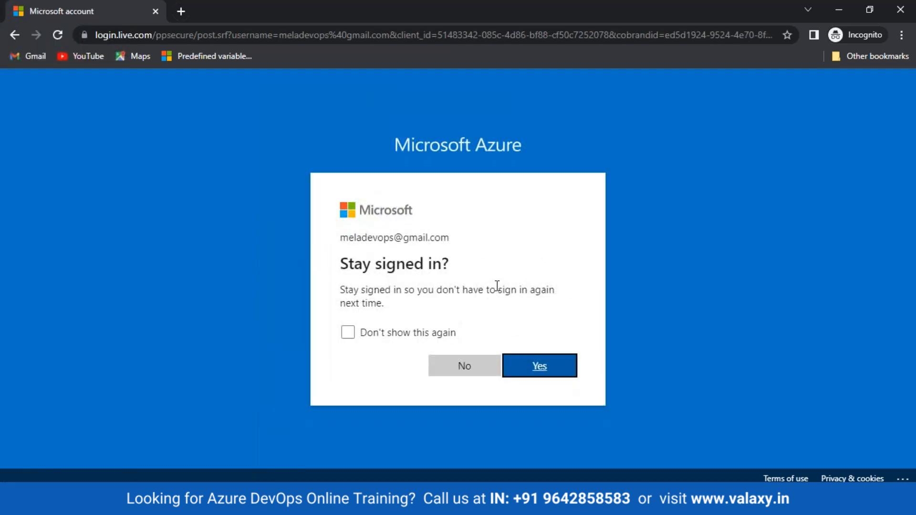
pyautogui.click(535, 370)
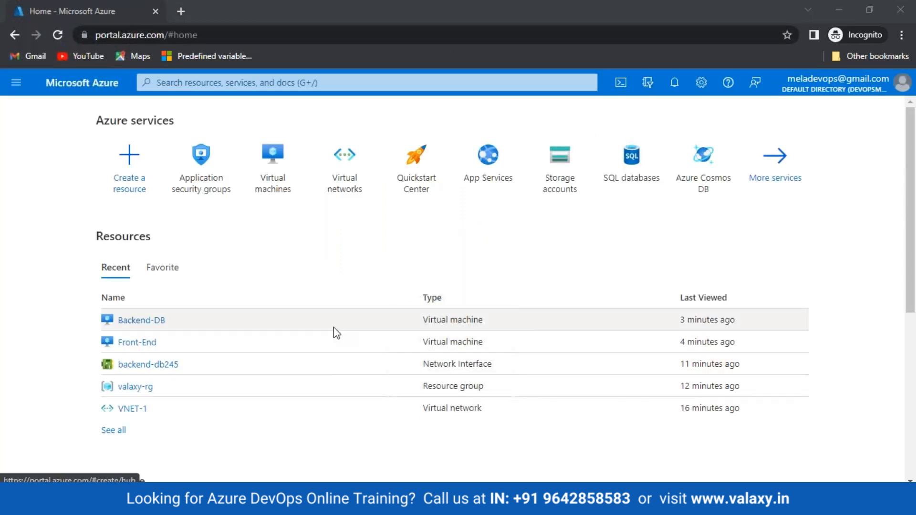
pyautogui.moveTo(285, 192)
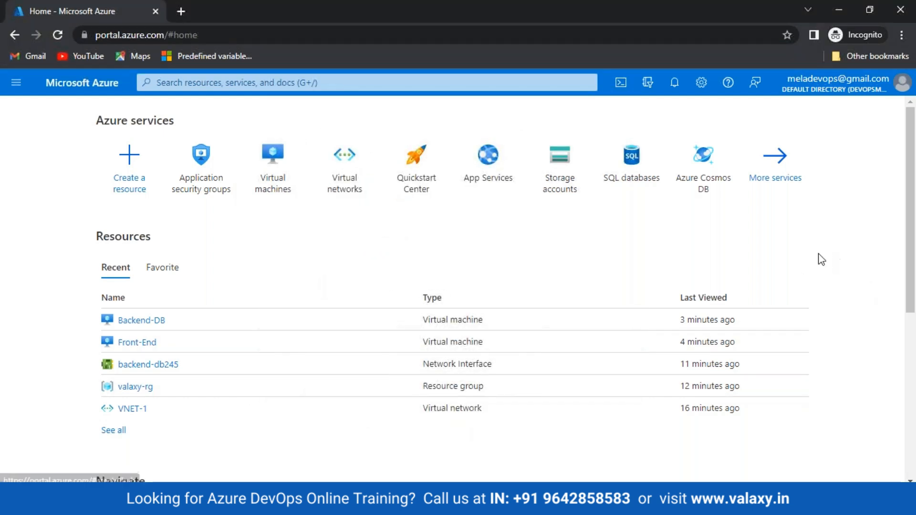
pyautogui.click(286, 81)
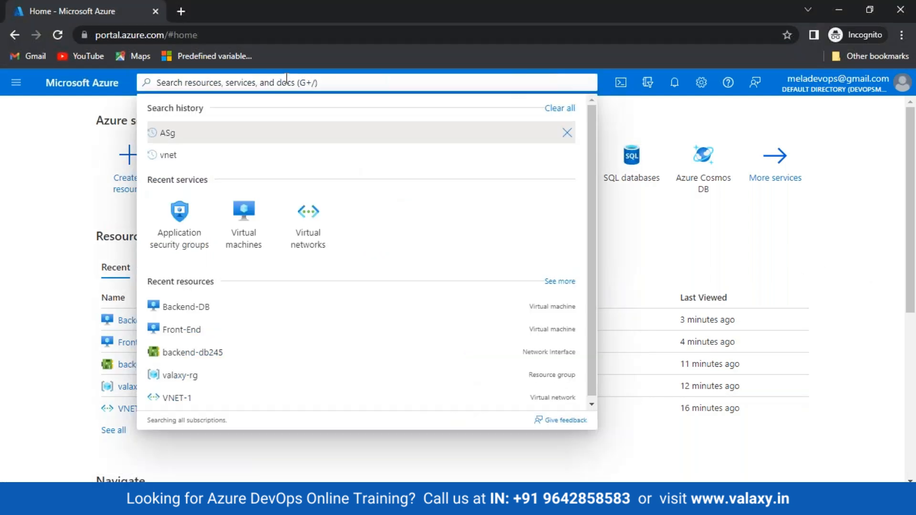
pyautogui.write('all res')
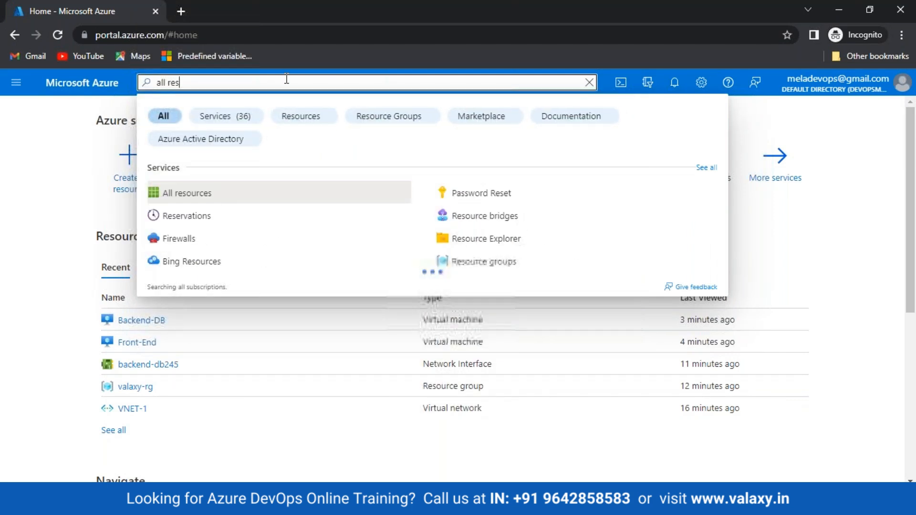
pyautogui.click(176, 194)
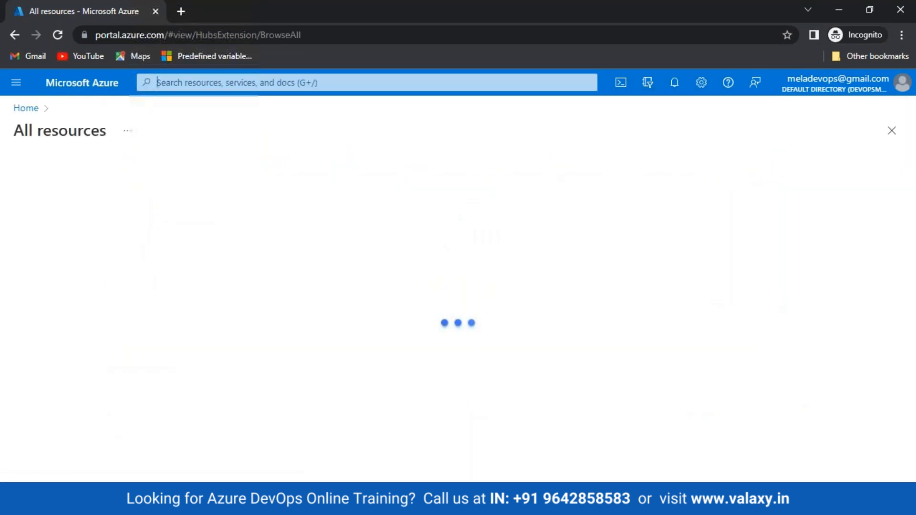
pyautogui.scroll(-2, 169, 336)
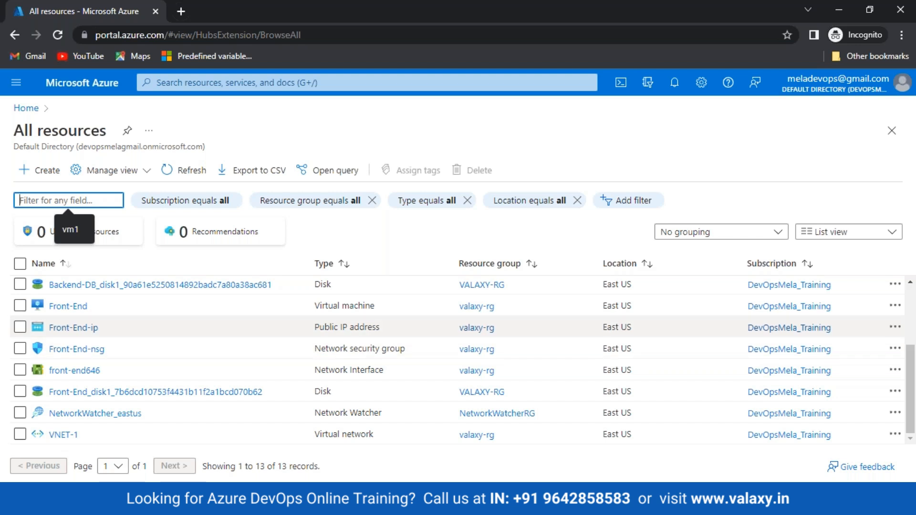
pyautogui.click(19, 285)
pyautogui.click(20, 328)
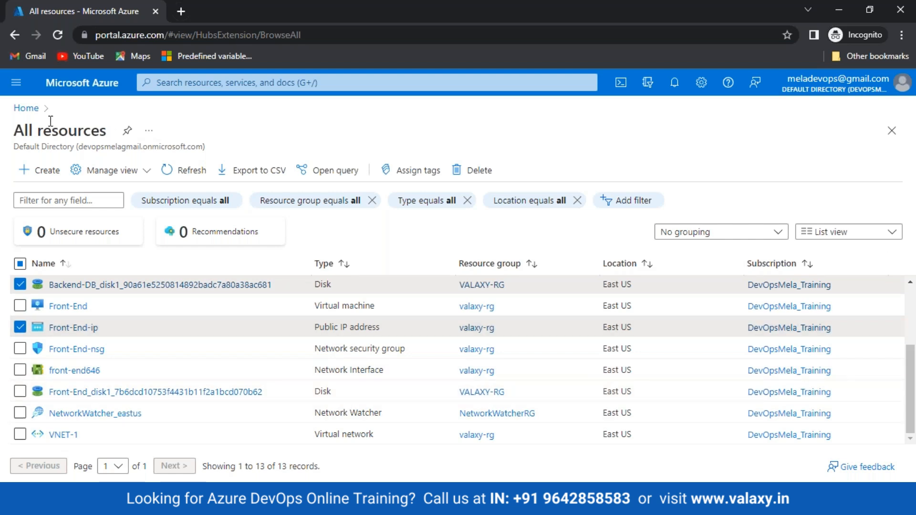
pyautogui.click(35, 113)
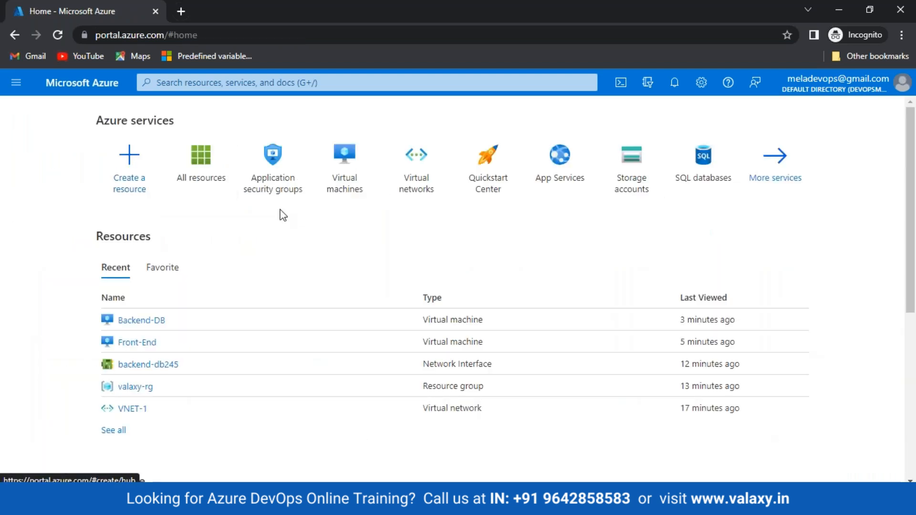
pyautogui.moveTo(221, 188)
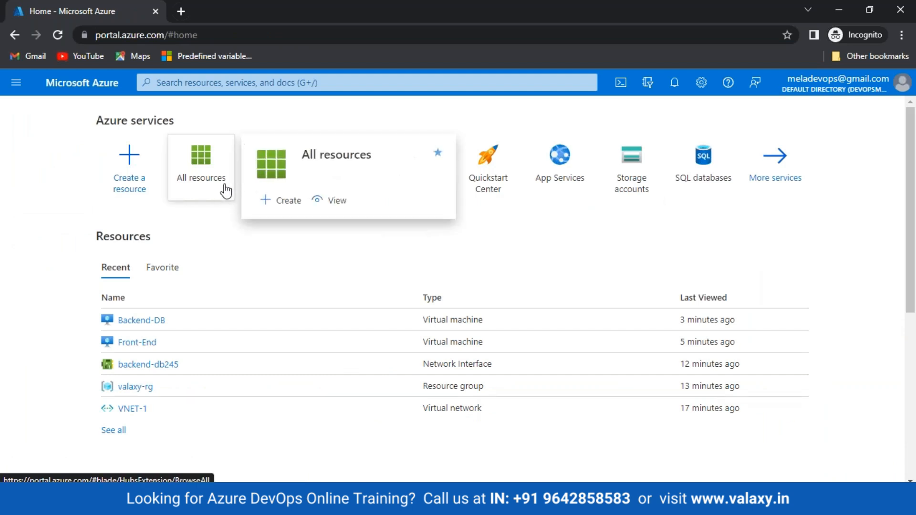
# Search 'res' to reach the Resource groups list and open valaxy-rg.
pyautogui.click(269, 82)
pyautogui.write('res')
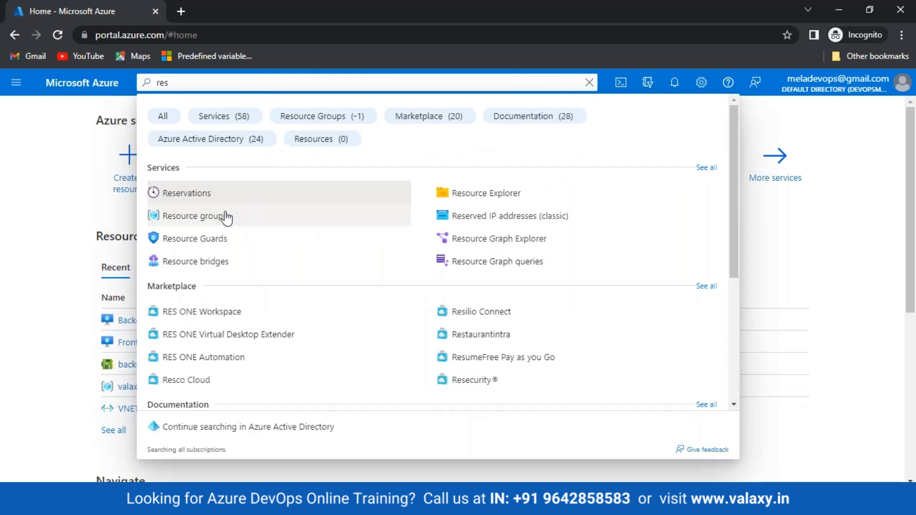
pyautogui.click(224, 216)
pyautogui.click(239, 368)
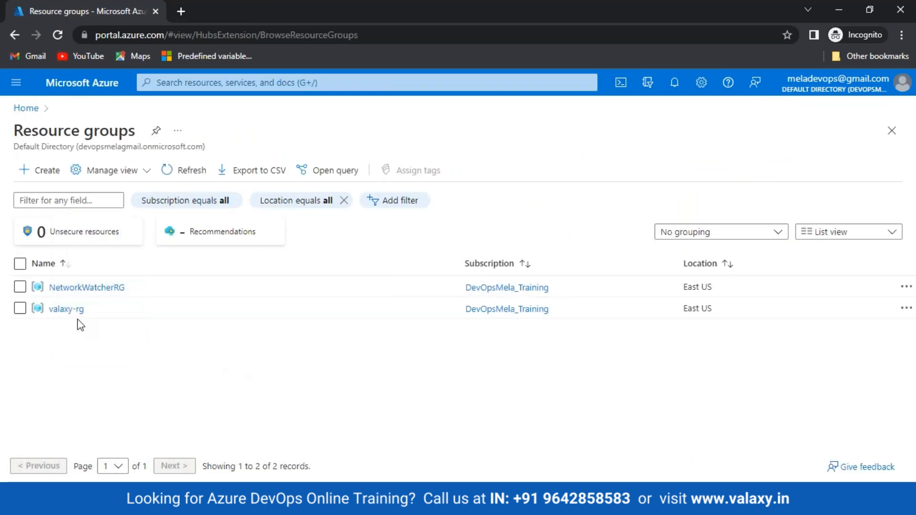
pyautogui.click(56, 310)
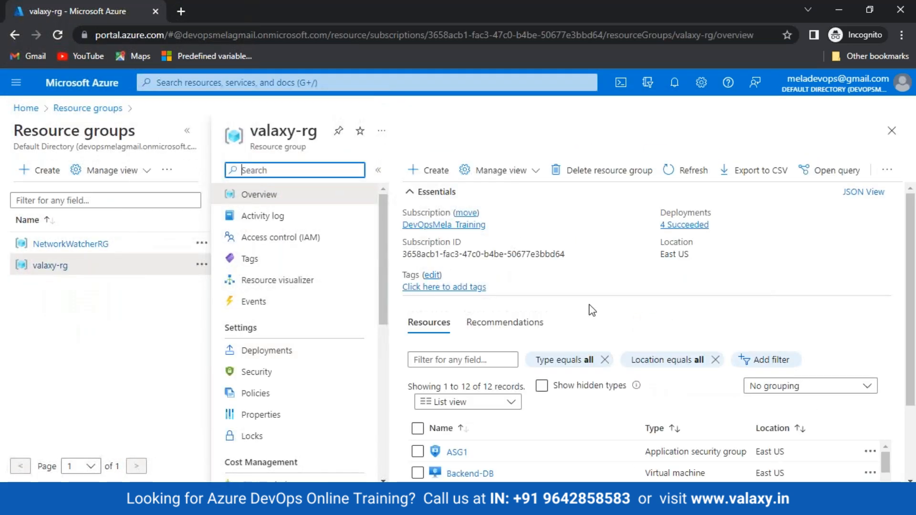
# Delete valaxy-rg, pasting its name to confirm and force-deleting its virtual machines.
pyautogui.click(592, 171)
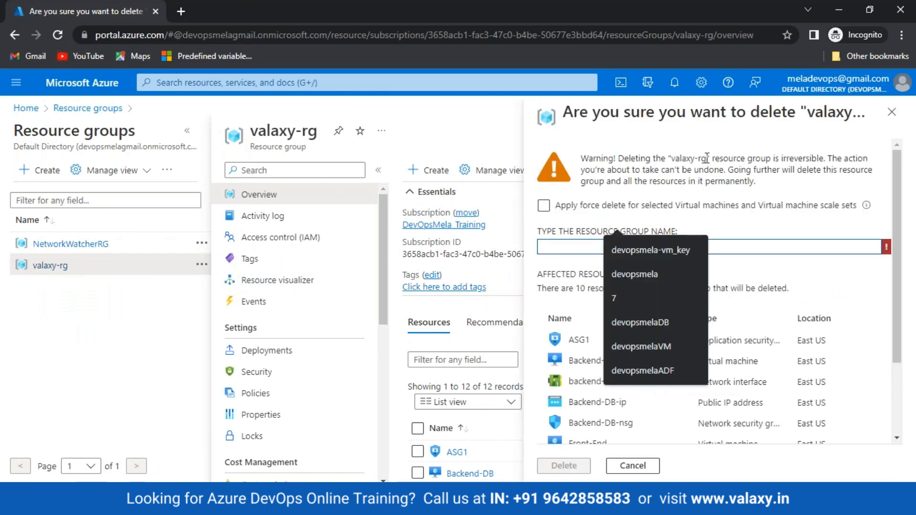
pyautogui.moveTo(706, 159); pyautogui.dragTo(673, 160)
pyautogui.hotkey('ctrl', 'c')
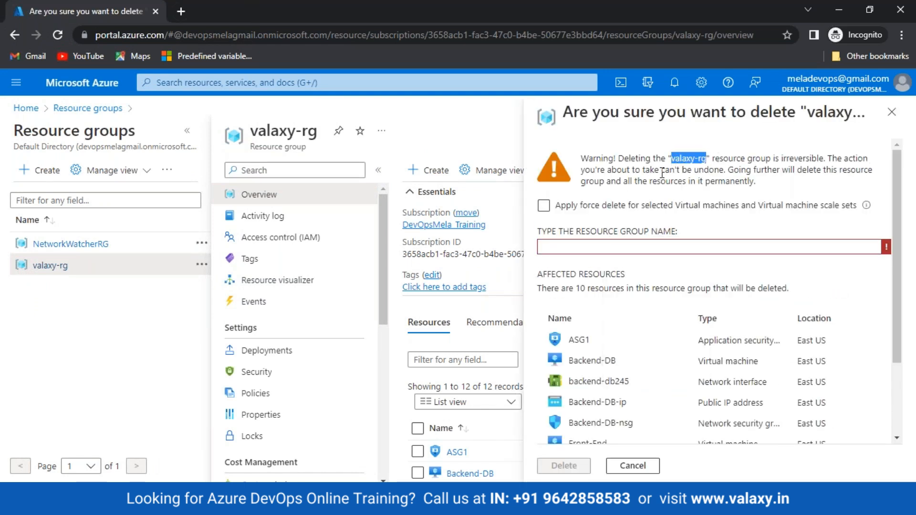
pyautogui.click(643, 245)
pyautogui.hotkey('ctrl', 'v')
pyautogui.click(543, 206)
pyautogui.click(559, 465)
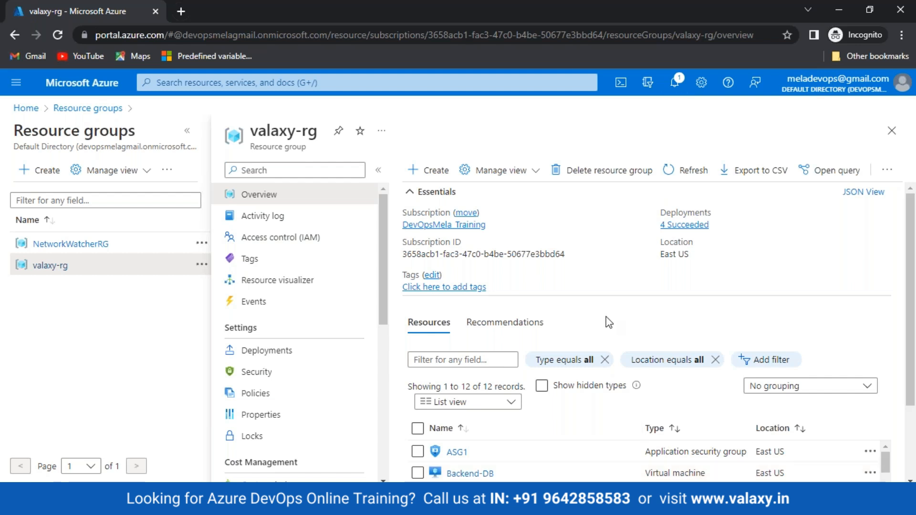
# Open NetworkWatcherRG and delete it, pasting 'NetworkWatcherRG' into the confirmation box.
pyautogui.click(64, 244)
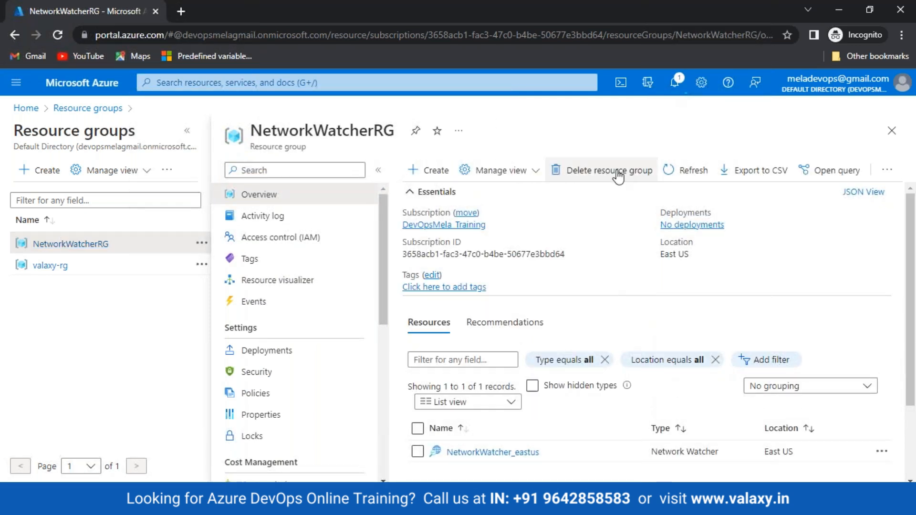
pyautogui.click(617, 173)
pyautogui.doubleClick(720, 158)
pyautogui.hotkey('ctrl', 'c')
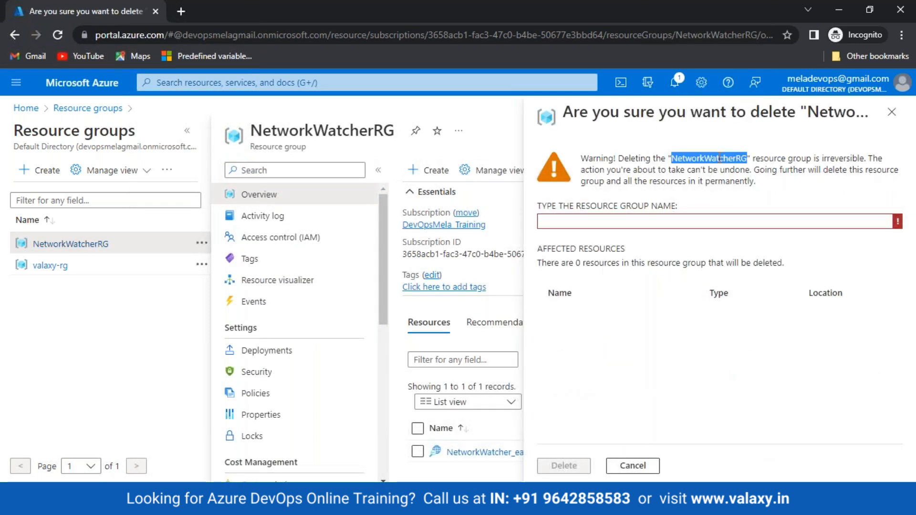
pyautogui.click(629, 223)
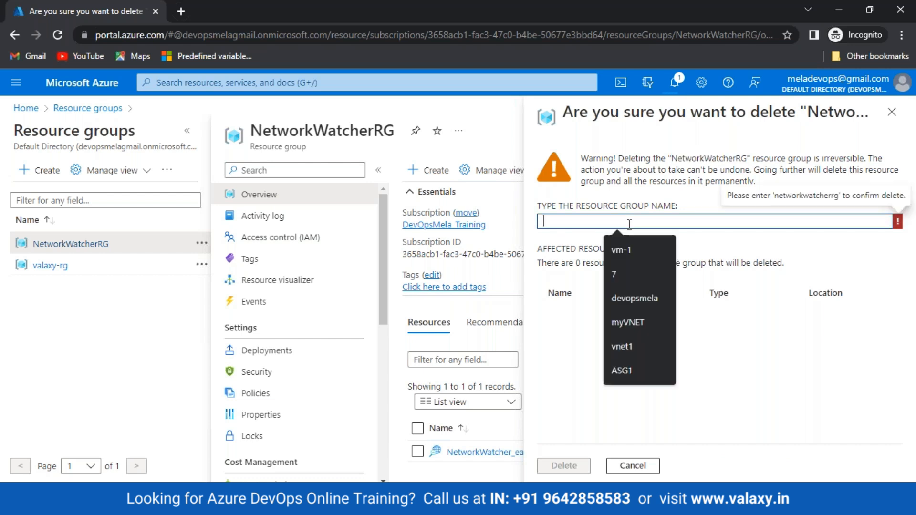
pyautogui.hotkey('ctrl', 'v')
pyautogui.click(563, 465)
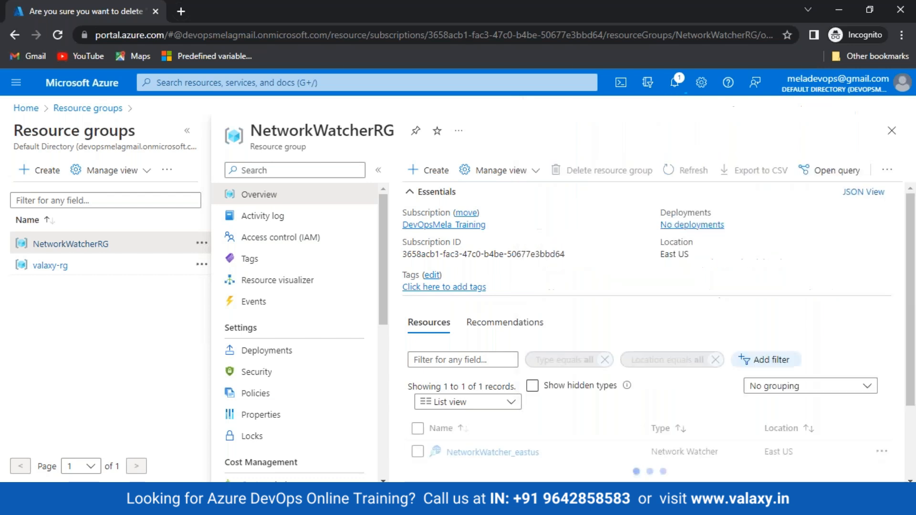